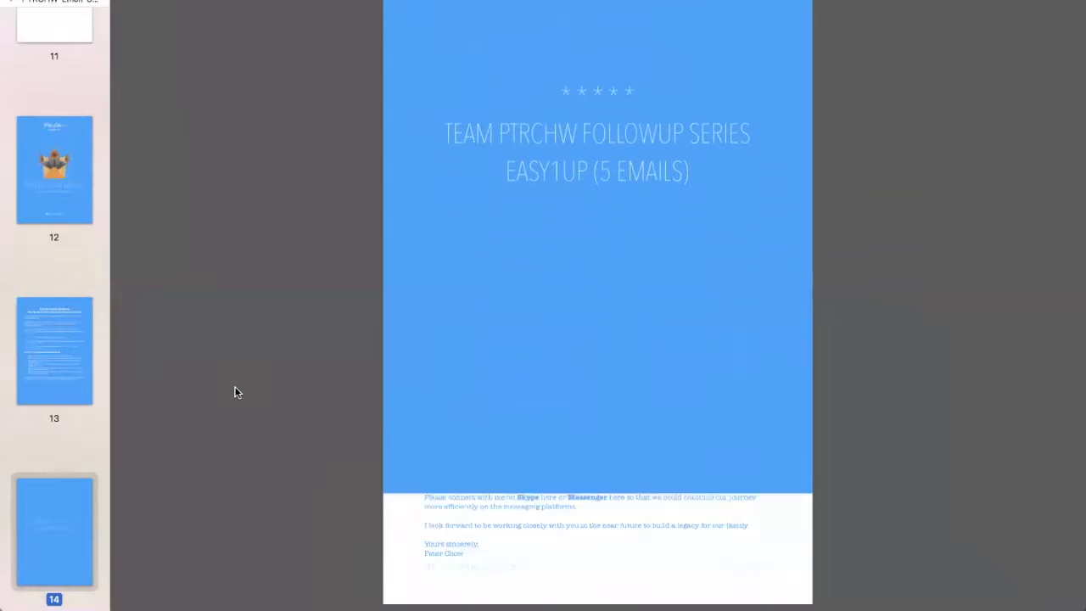
# Step: Browse the swipe file PDF from the Easy1Up follow-up series cover on page 14 through its first email and the following pages
pyautogui.scroll(-10, 44, 523)
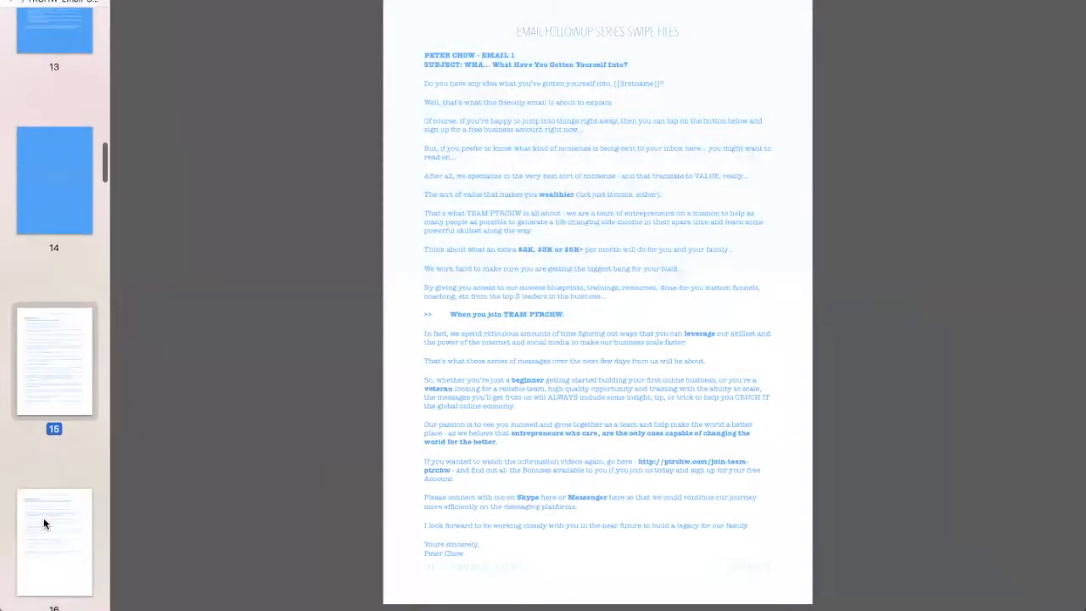
pyautogui.click(44, 523)
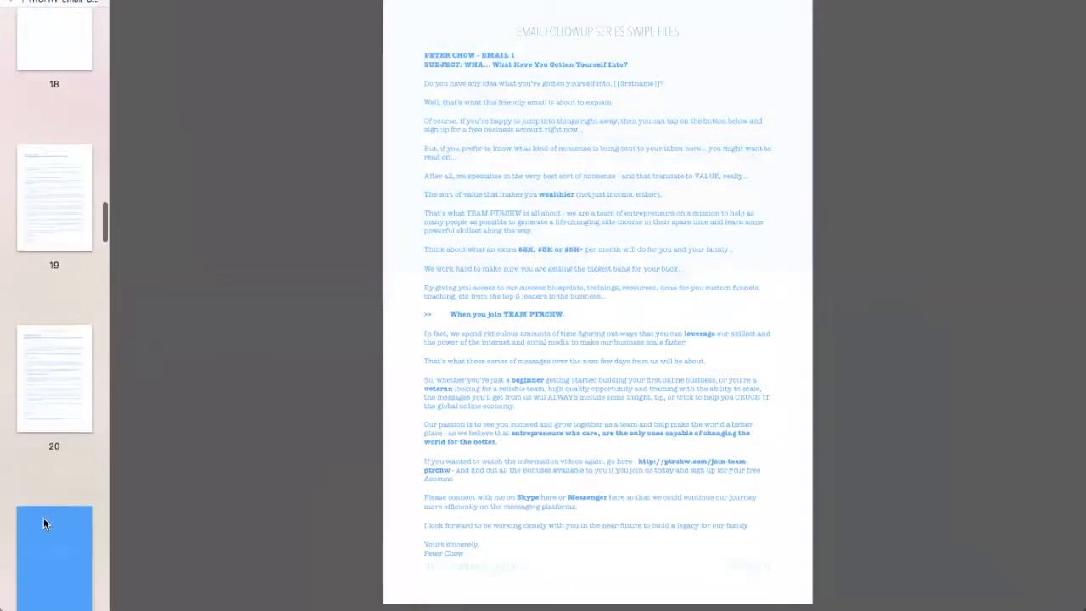
pyautogui.press('Down')
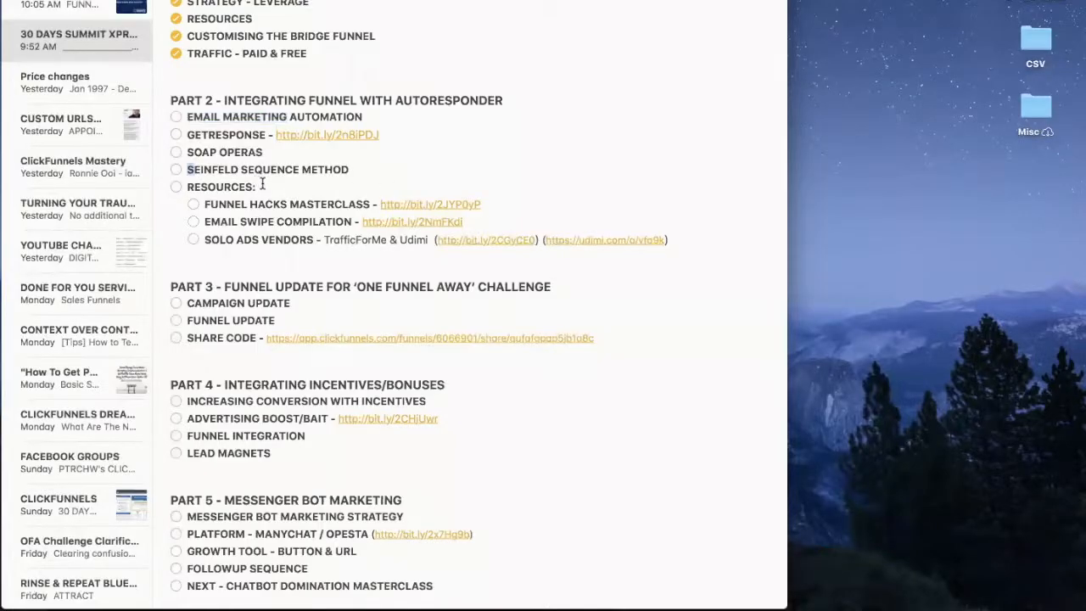
# Step: Switch to the Notes outline and highlight GETRESPONSE and EMAIL MARKETING AUTOMATION under Part 2
pyautogui.scroll(-1, 254, 169)
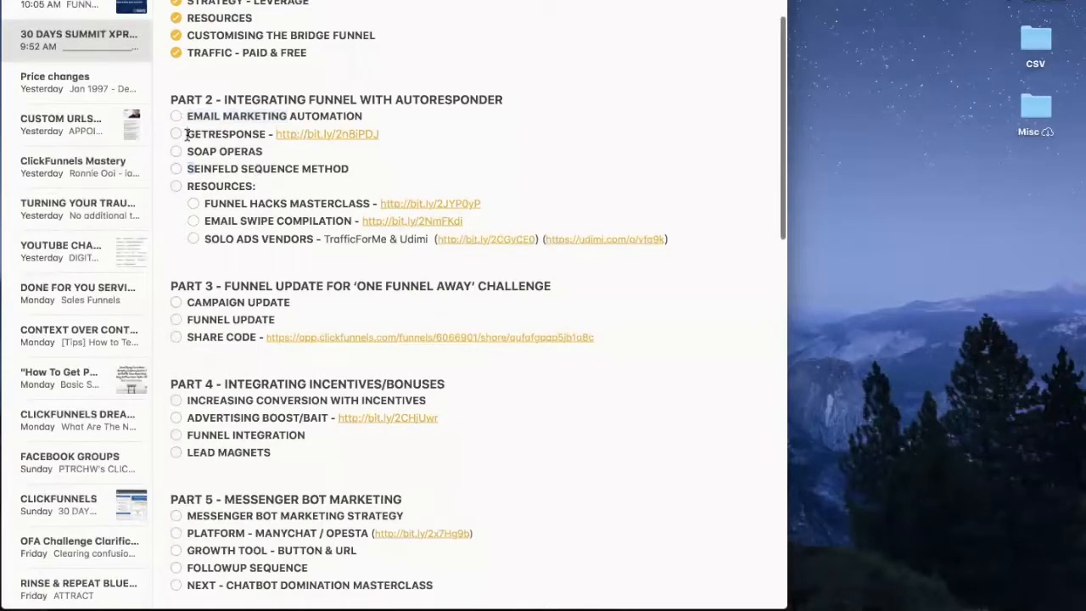
pyautogui.moveTo(185, 134); pyautogui.dragTo(265, 134)
pyautogui.moveTo(363, 117); pyautogui.dragTo(187, 114)
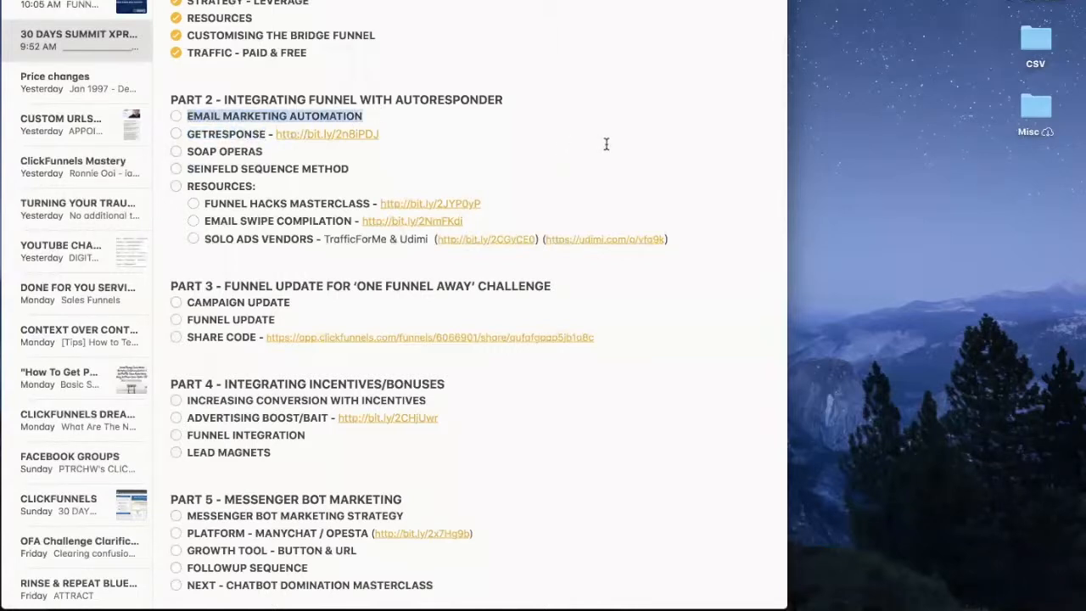
# Step: Switch to Safari and open the contact lists in GetResponse
pyautogui.press('super+Tab')
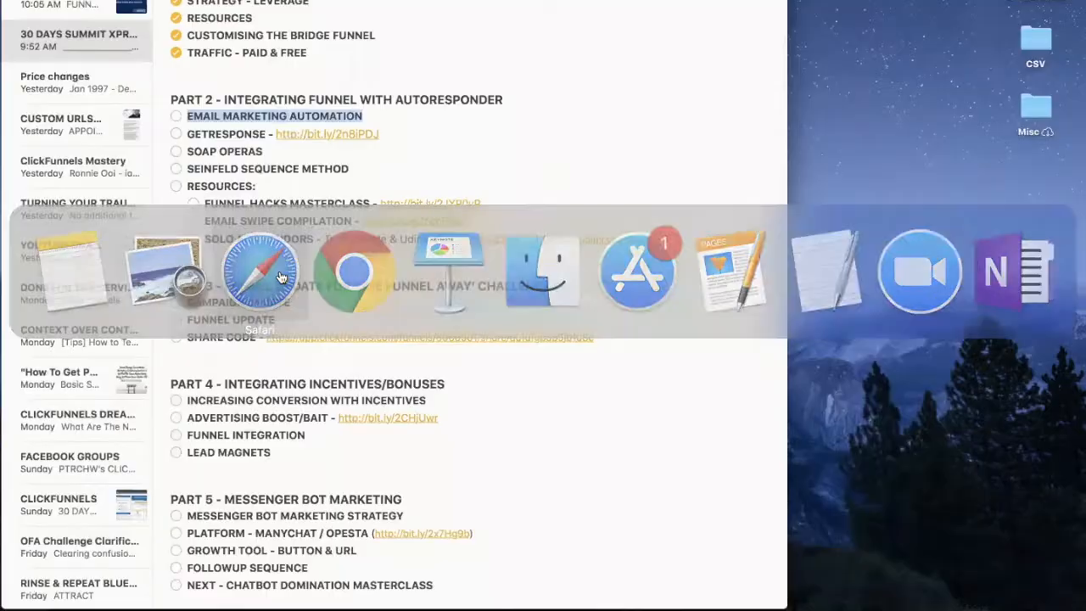
pyautogui.click(281, 277)
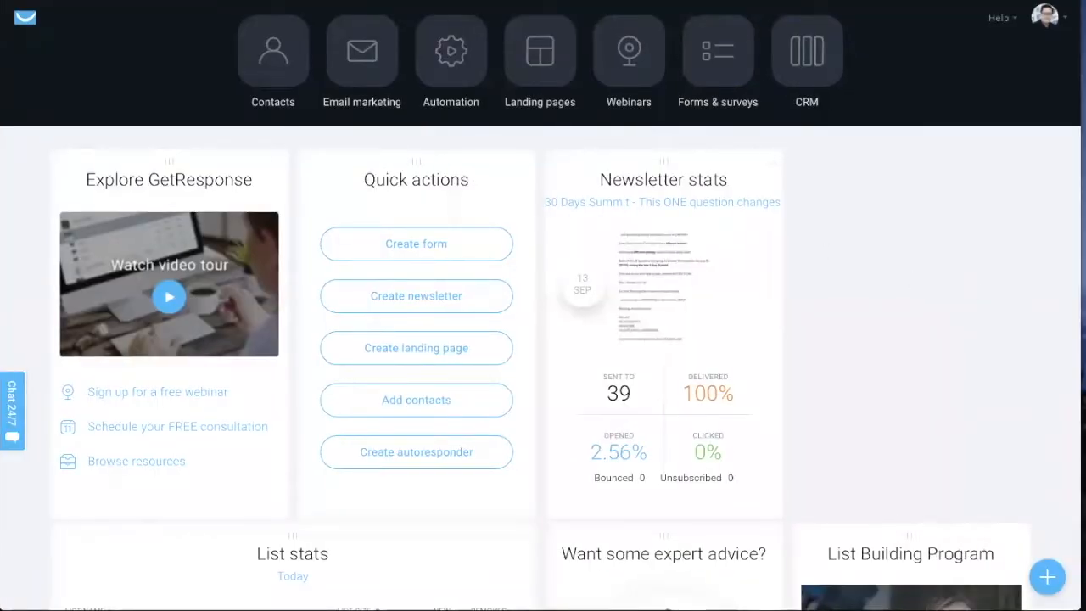
pyautogui.click(272, 56)
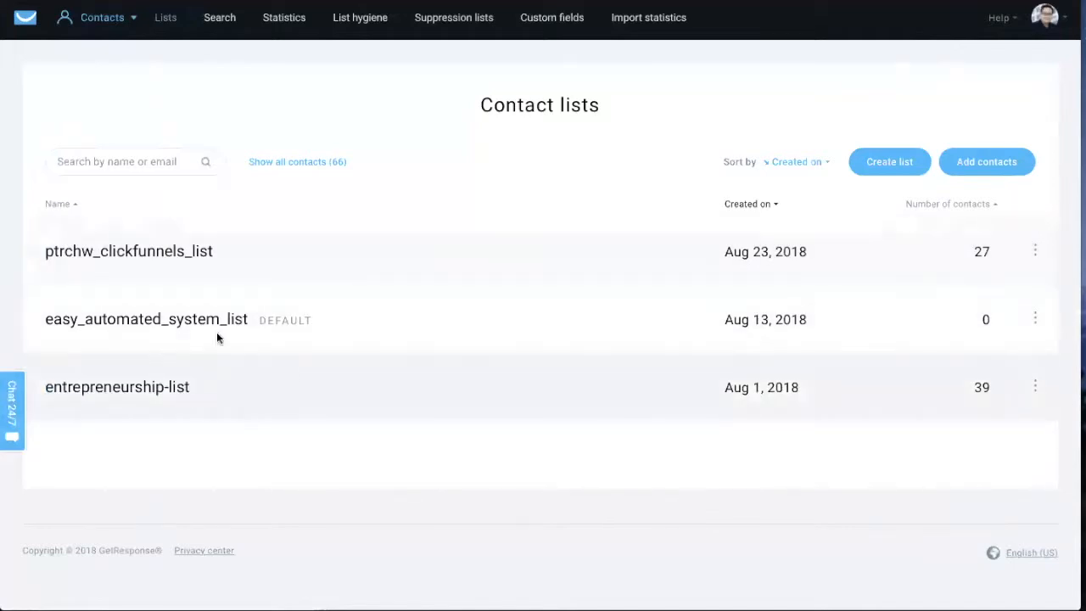
# Step: Switch to Chrome and open the name and email opt-in form on the 30 Days bridge page
pyautogui.press('super+Tab')
pyautogui.click(347, 290)
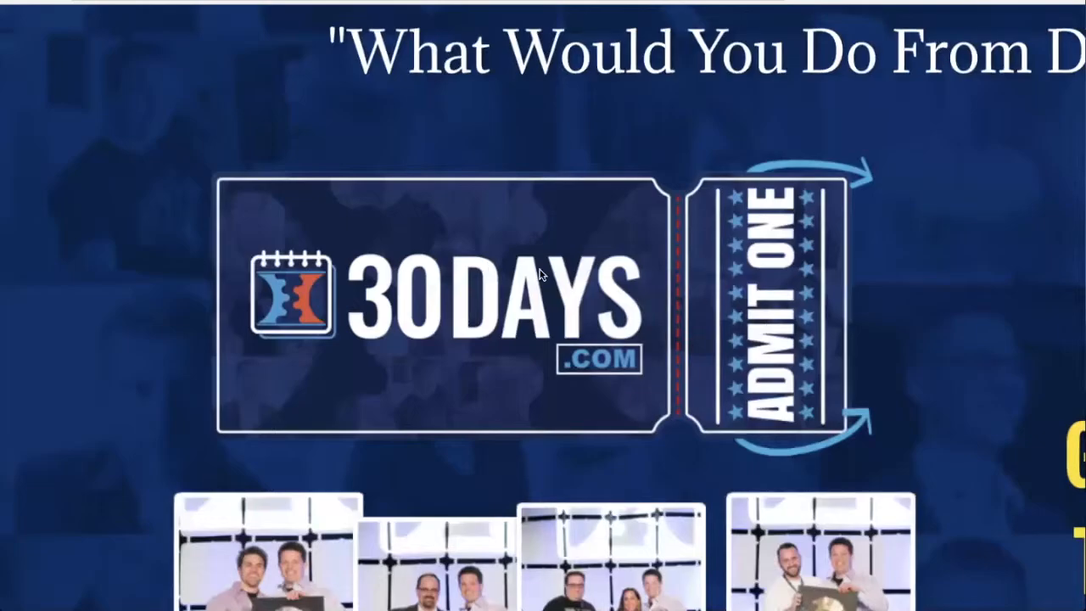
pyautogui.click(725, 463)
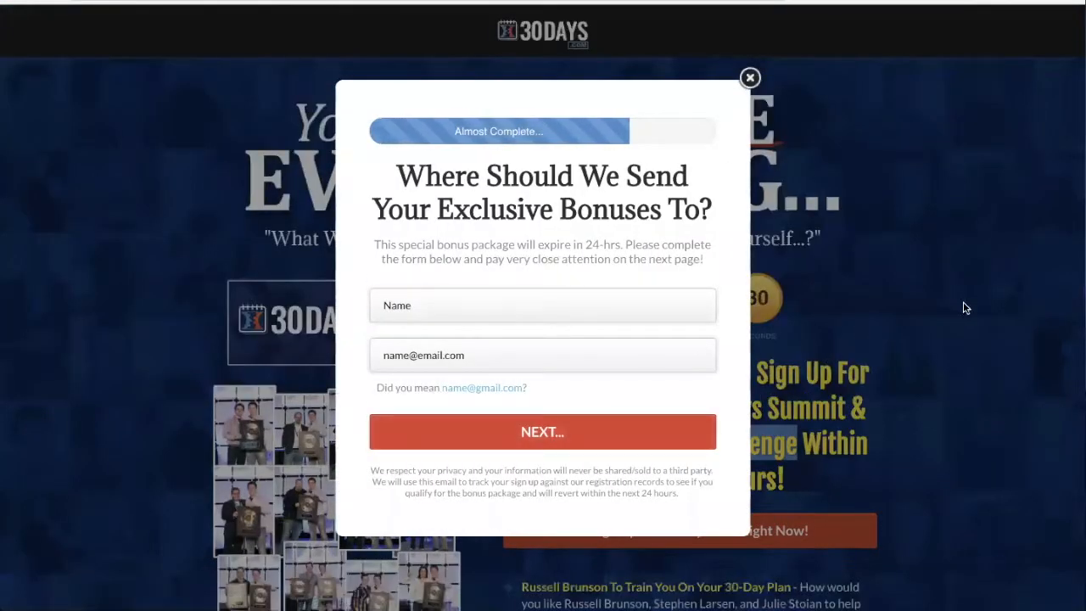
# Step: Return to GetResponse in Safari and filter the autoresponders to show only easy_automated_system_list
pyautogui.press('super+Tab')
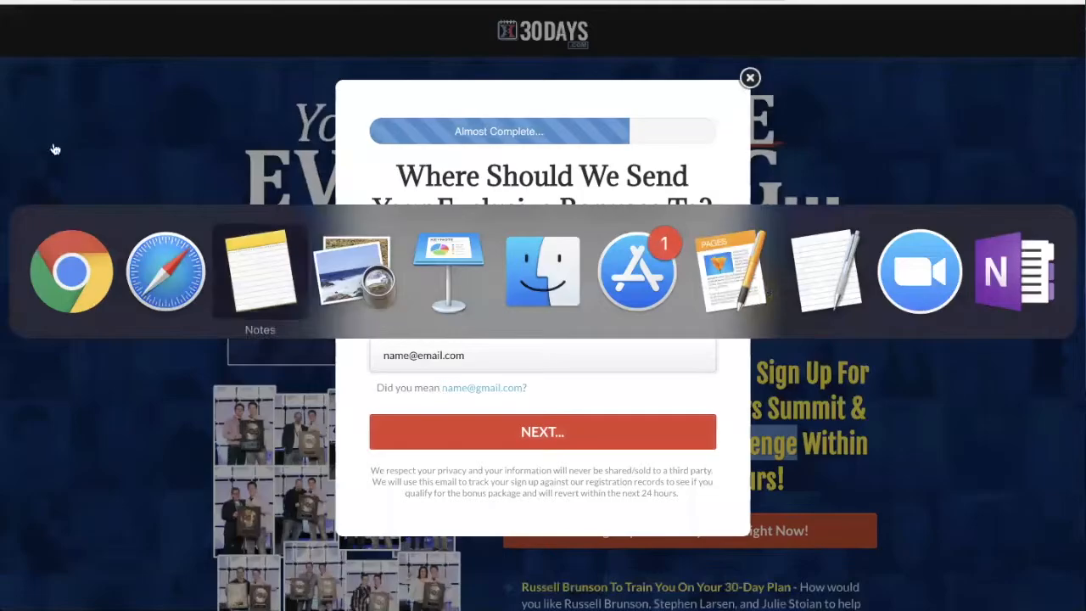
pyautogui.click(151, 289)
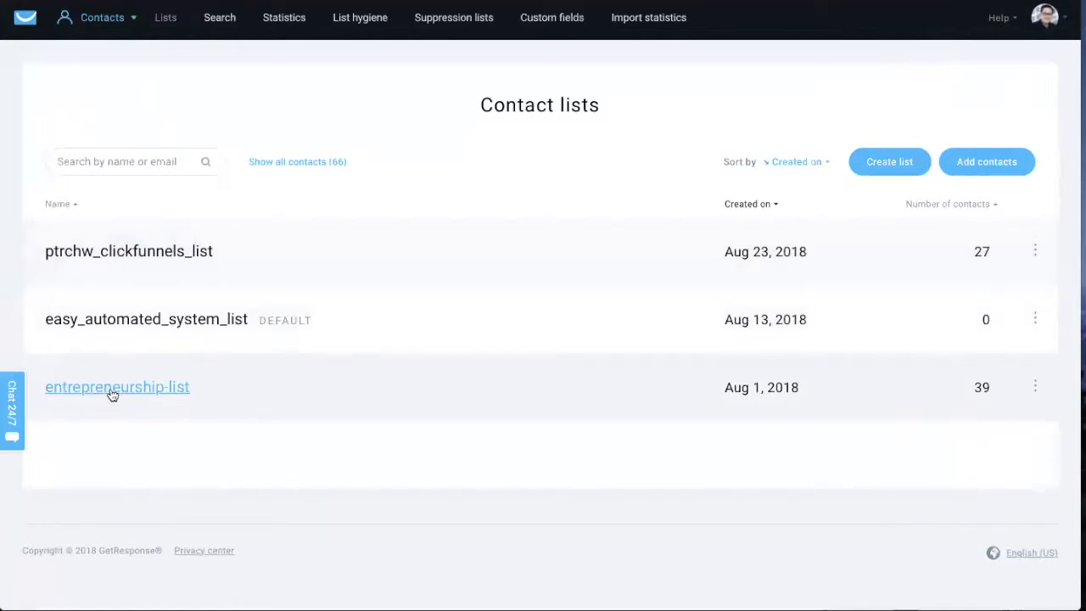
pyautogui.click(153, 162)
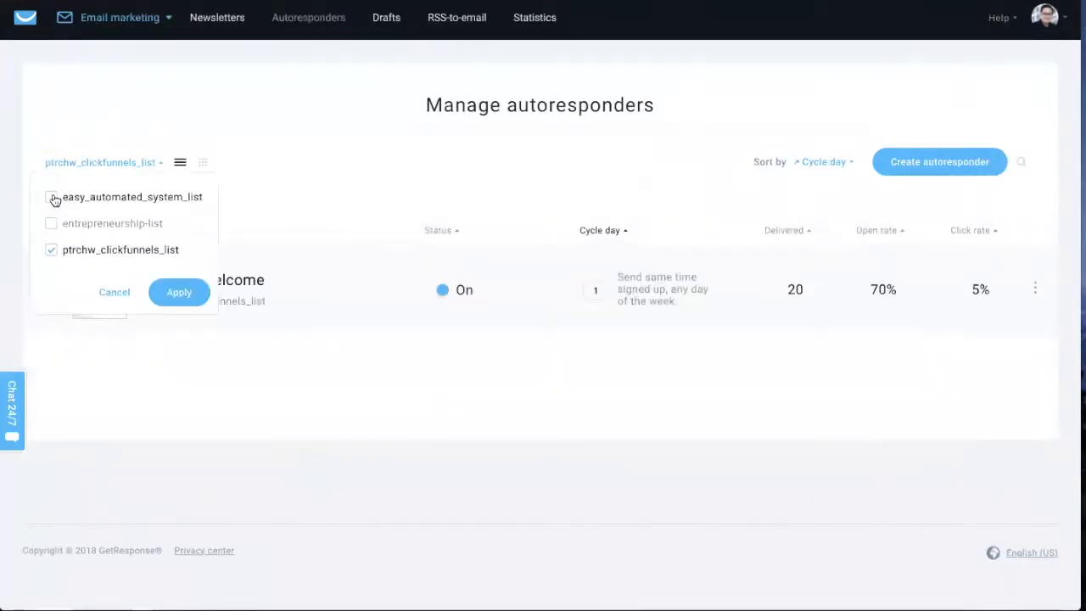
pyautogui.click(52, 198)
pyautogui.click(50, 250)
pyautogui.click(366, 305)
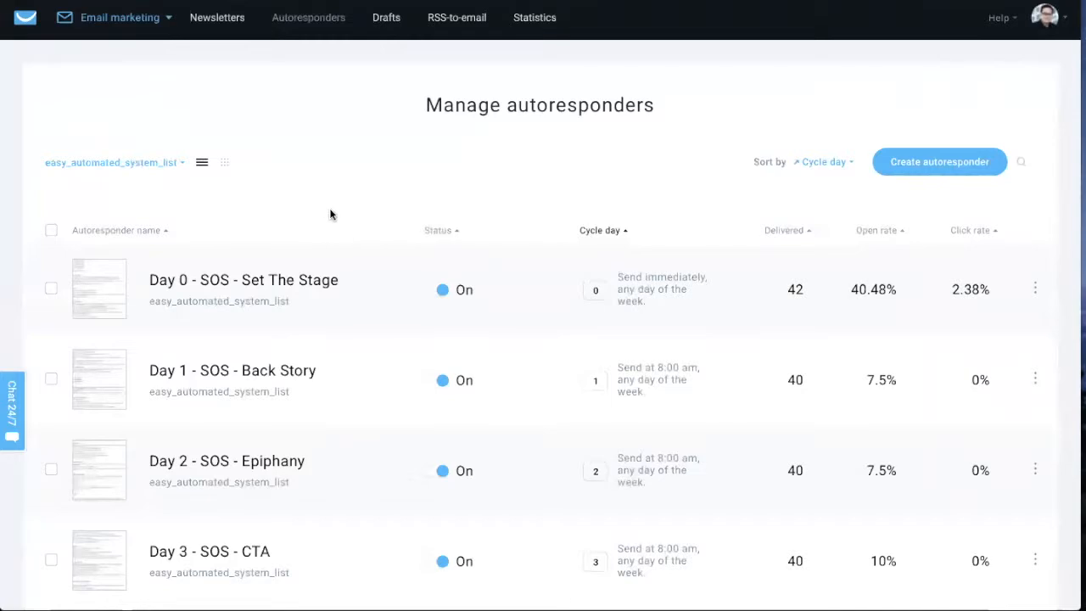
# Step: Open the Day 0 - SOS - Set The Stage autoresponder's message in the editor and show it in WYSIWYG view
pyautogui.scroll(-2, 329, 212)
pyautogui.scroll(1, 339, 322)
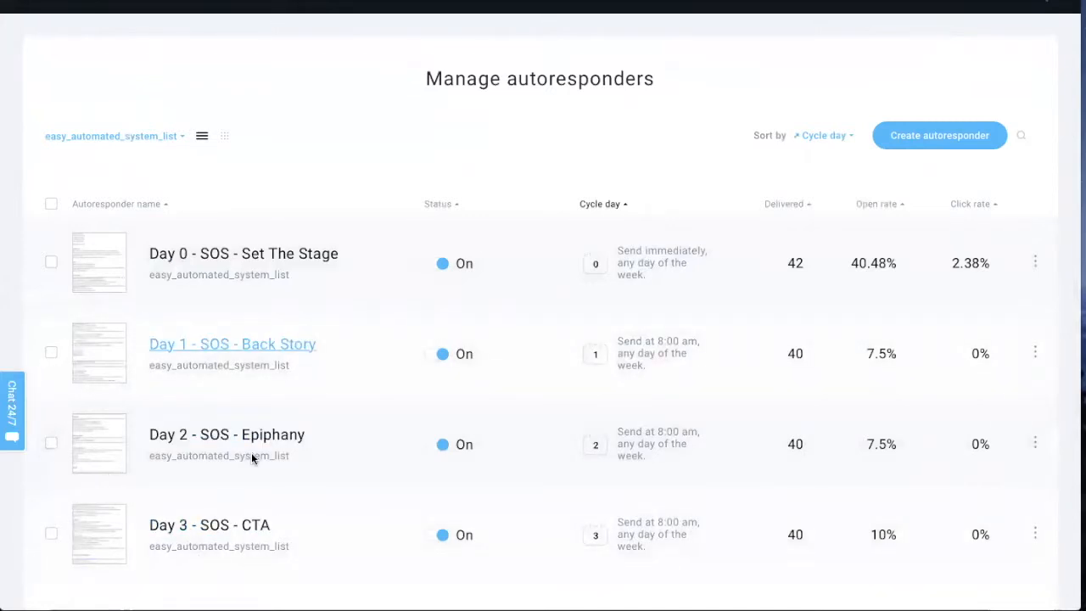
pyautogui.scroll(-1, 377, 442)
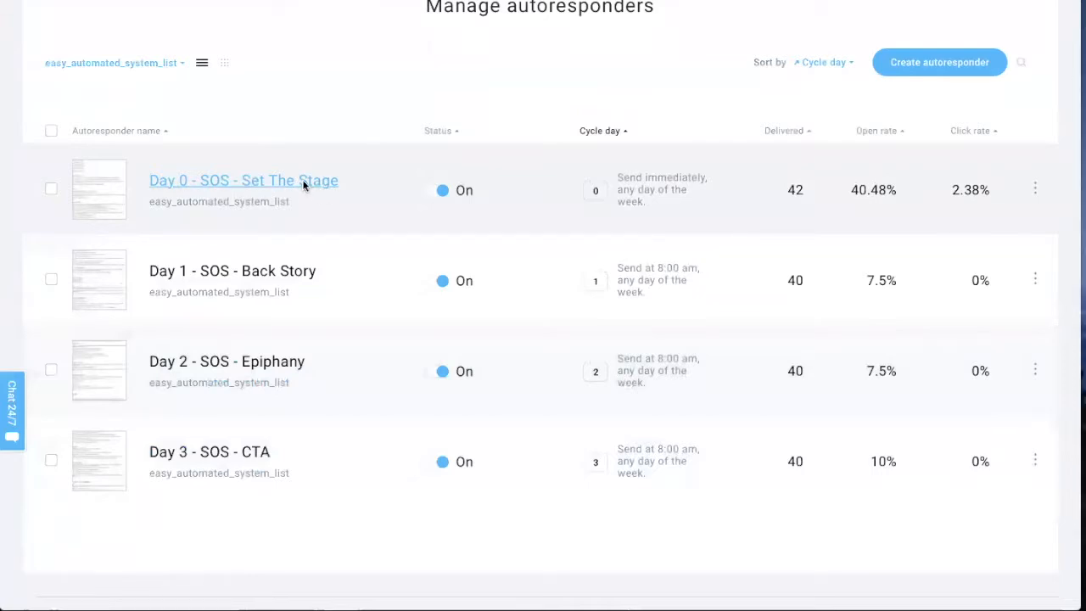
pyautogui.click(302, 179)
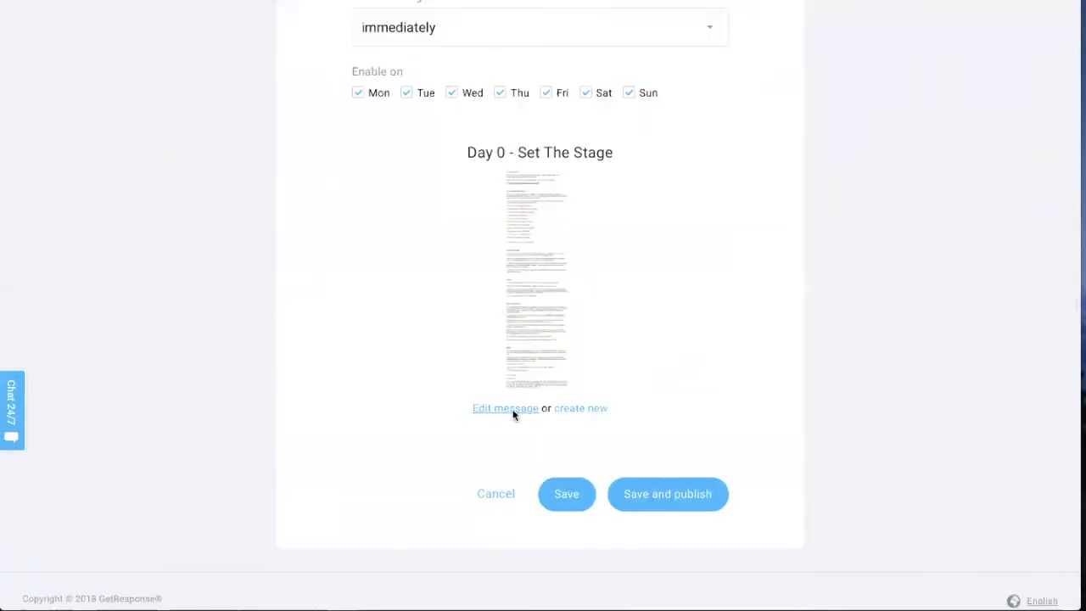
pyautogui.click(507, 408)
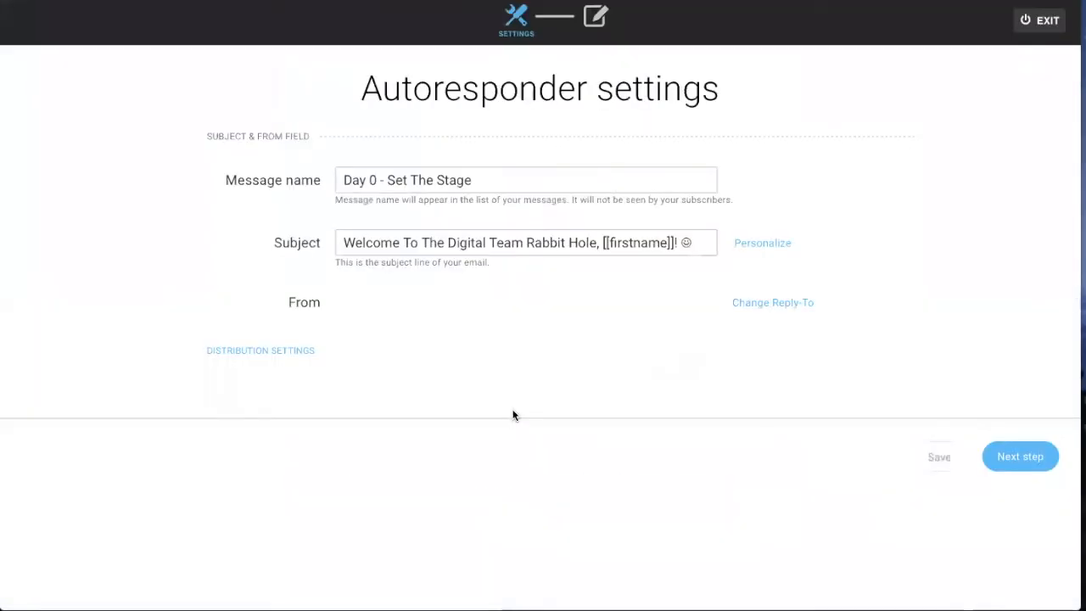
pyautogui.click(995, 451)
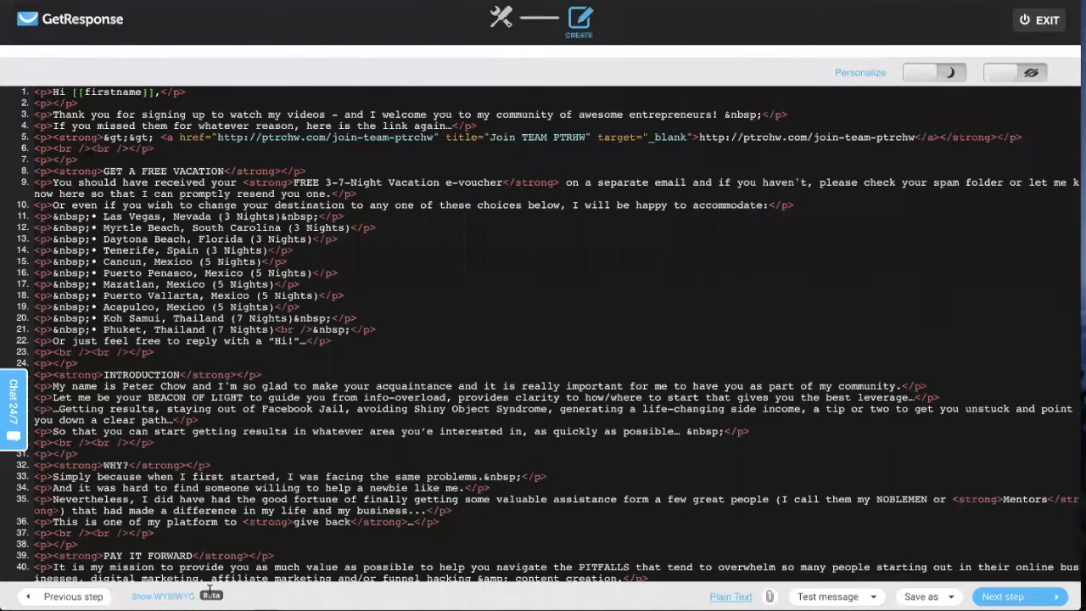
pyautogui.click(166, 595)
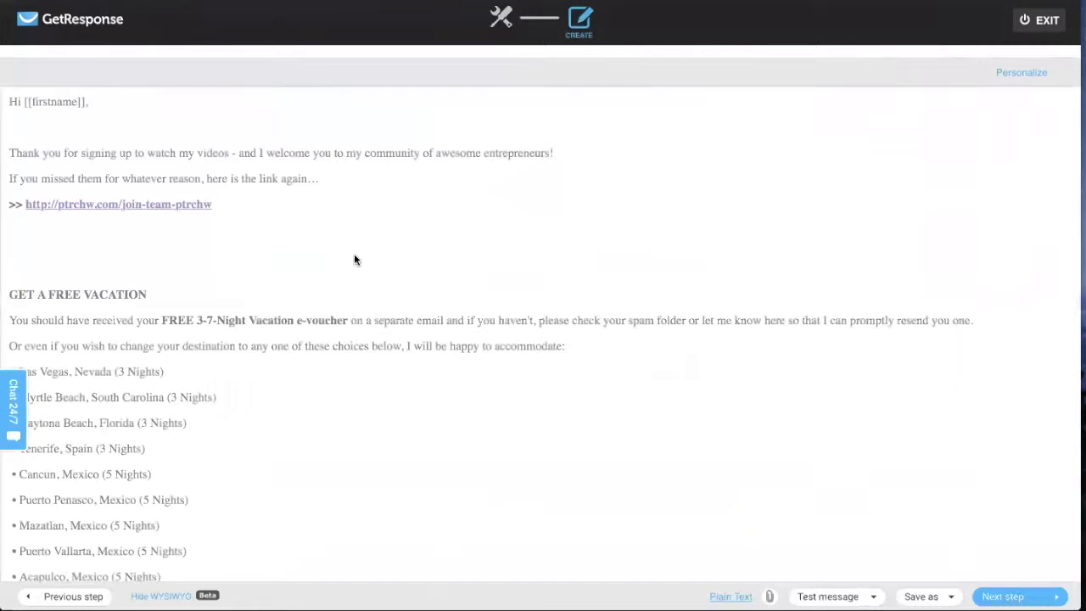
# Step: Review the Day 0 email from the greeting through the free vacation and introduction sections, highlighting passages along the way
pyautogui.scroll(-4, 363, 226)
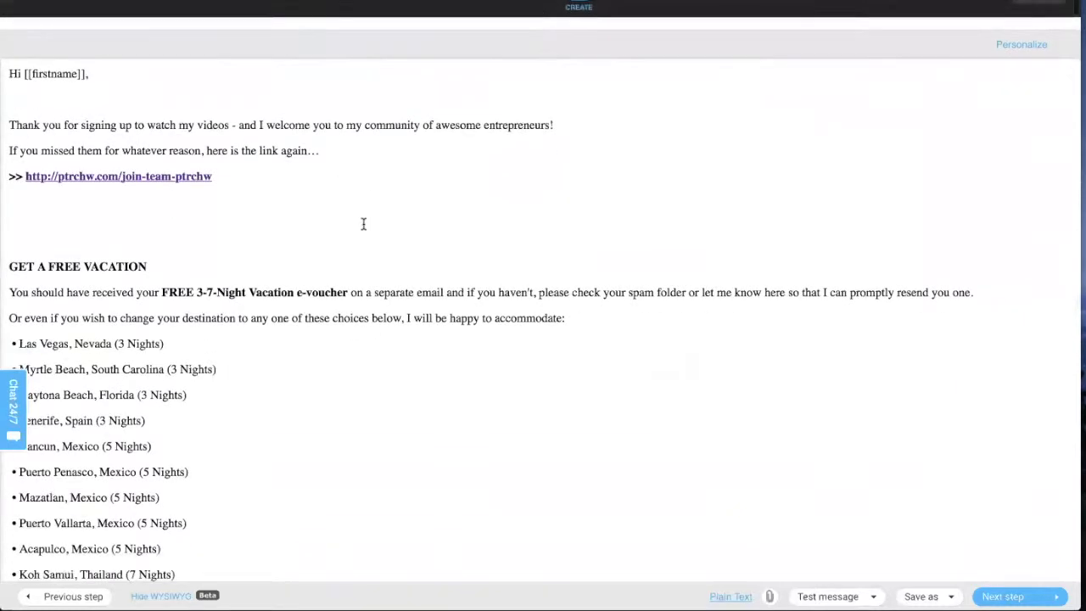
pyautogui.moveTo(34, 110); pyautogui.dragTo(462, 456)
pyautogui.scroll(-5, 462, 457)
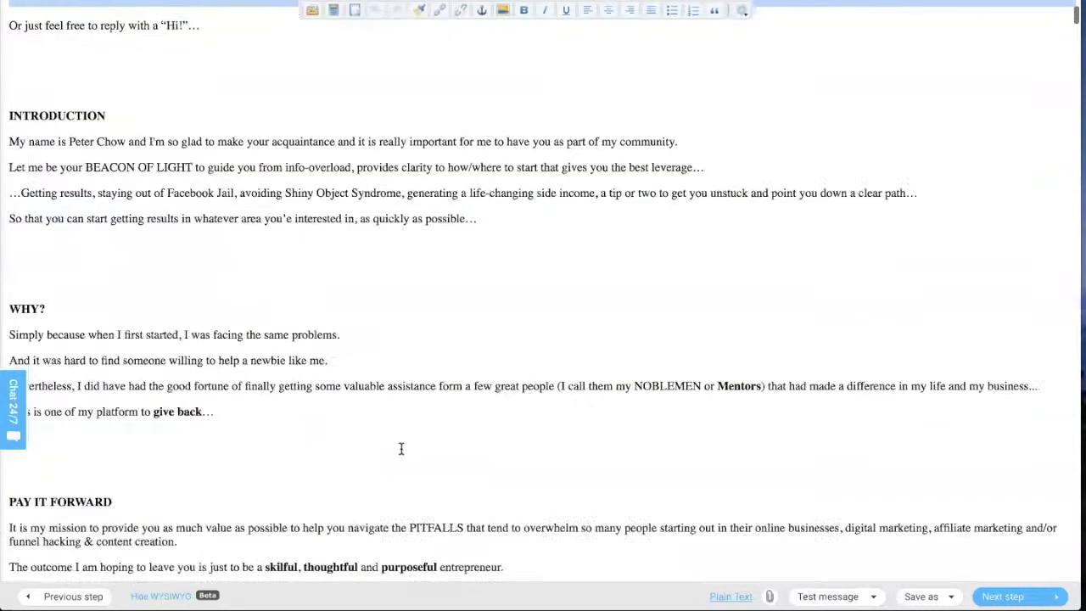
pyautogui.scroll(3, 400, 448)
pyautogui.click(121, 387)
pyautogui.scroll(-2, 131, 385)
pyautogui.scroll(-1, 131, 385)
pyautogui.moveTo(10, 184); pyautogui.dragTo(356, 227)
pyautogui.scroll(-4, 426, 378)
# Step: Review the Day 0 email's WHY?, PAY IT FORWARD and NEXT sections, highlighting the mentors paragraph and the next-email timing, then return to the autoresponder list
pyautogui.tripleClick(125, 123)
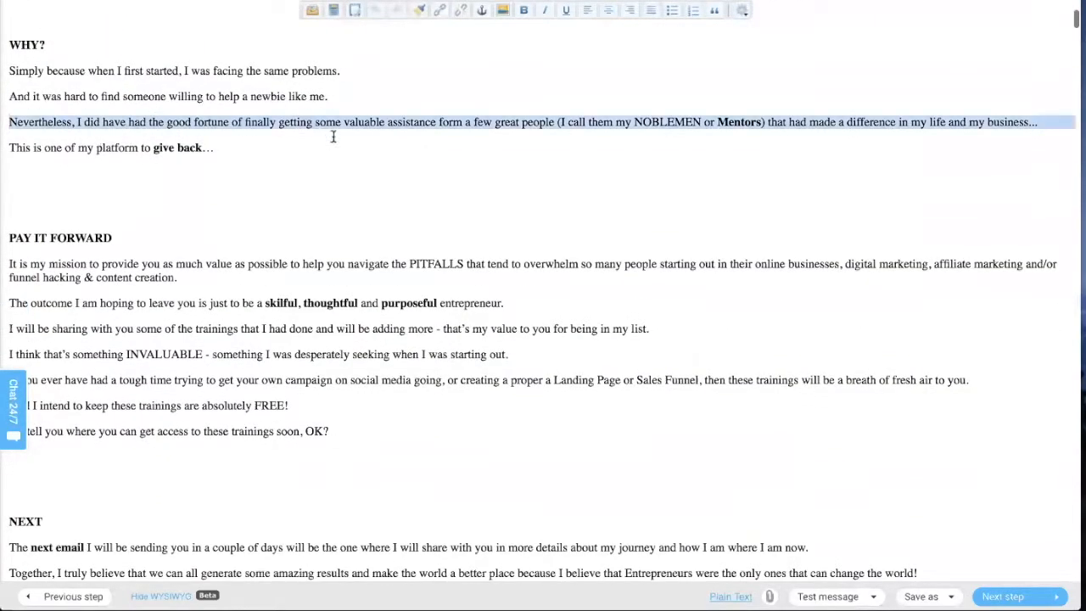
pyautogui.scroll(-5, 459, 390)
pyautogui.moveTo(10, 130); pyautogui.dragTo(438, 393)
pyautogui.scroll(1, 438, 393)
pyautogui.scroll(1, 438, 392)
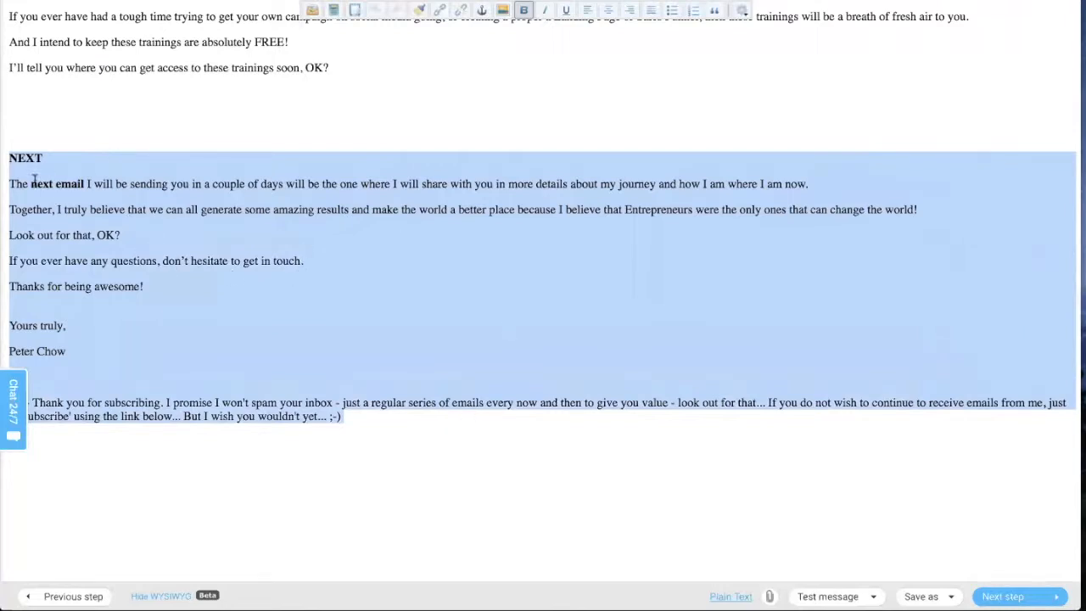
pyautogui.click(142, 182)
pyautogui.moveTo(110, 184); pyautogui.dragTo(306, 181)
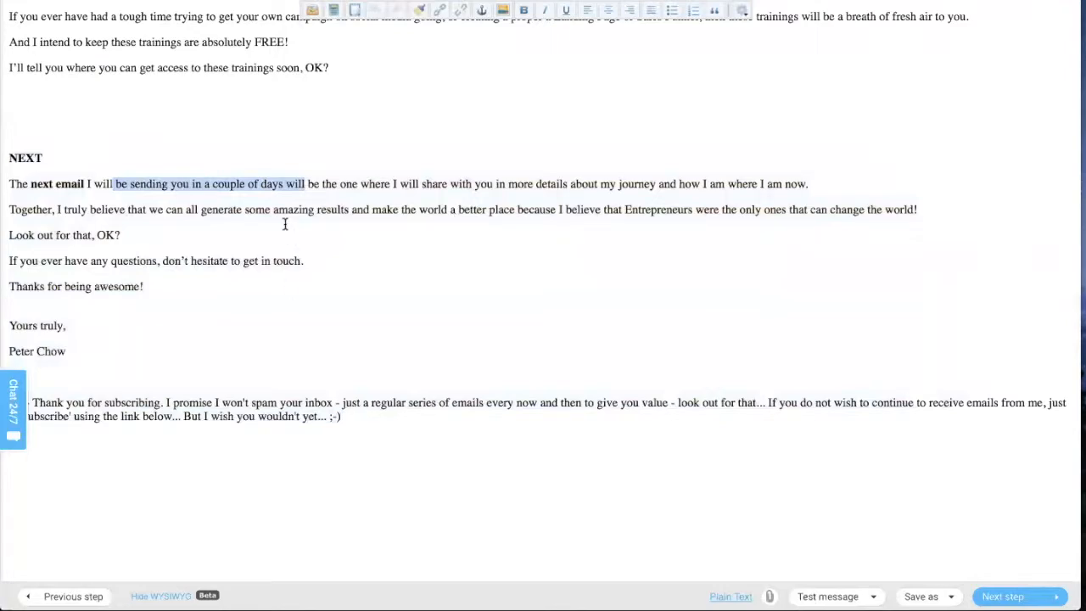
pyautogui.scroll(5, 286, 223)
pyautogui.scroll(10, 200, 164)
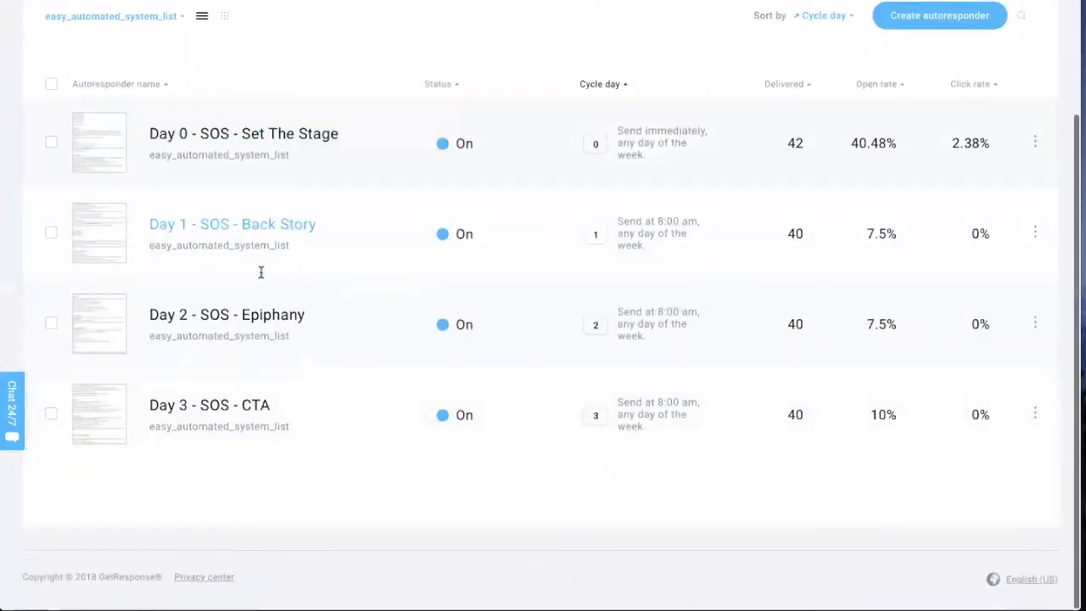
# Step: Switch to Preview and review the DAY 1 - SET THE STAGE email in the swipe file, highlighting its heading
pyautogui.press('super+Tab')
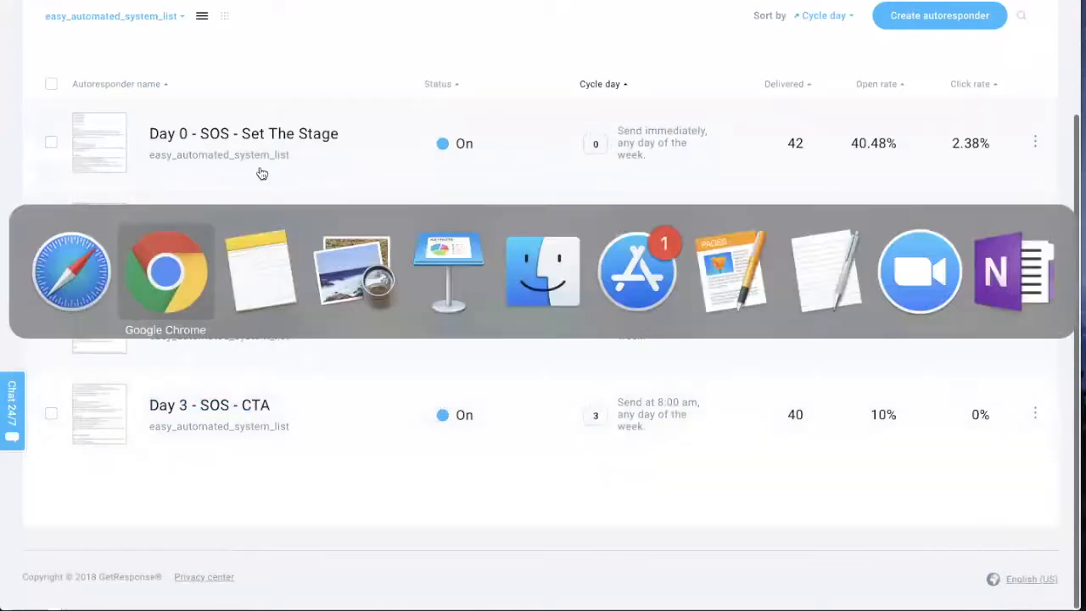
pyautogui.click(355, 272)
pyautogui.scroll(15, 47, 212)
pyautogui.scroll(-6, 55, 322)
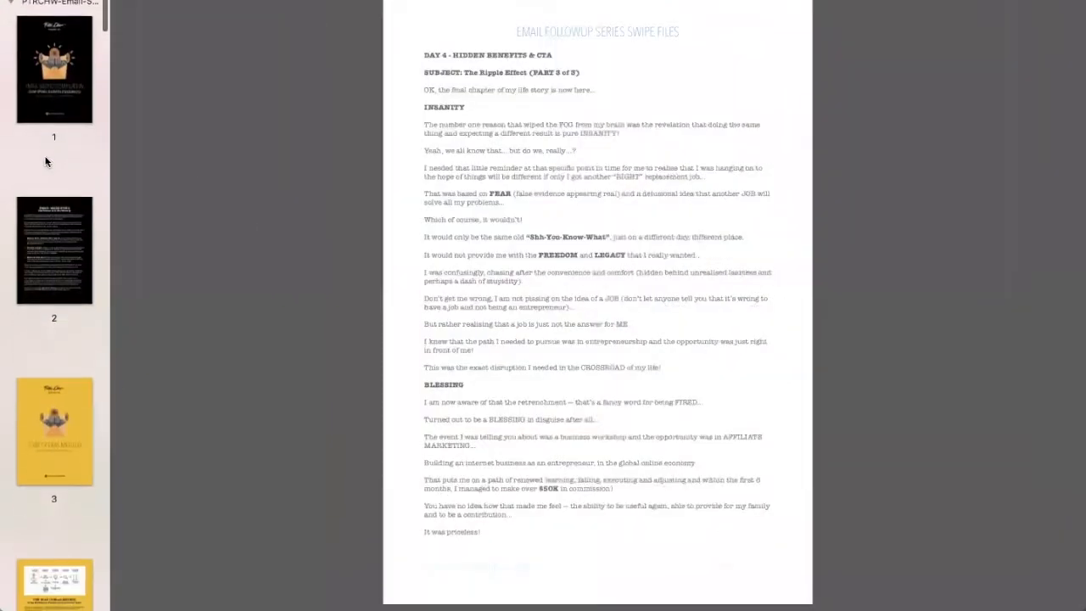
pyautogui.click(46, 279)
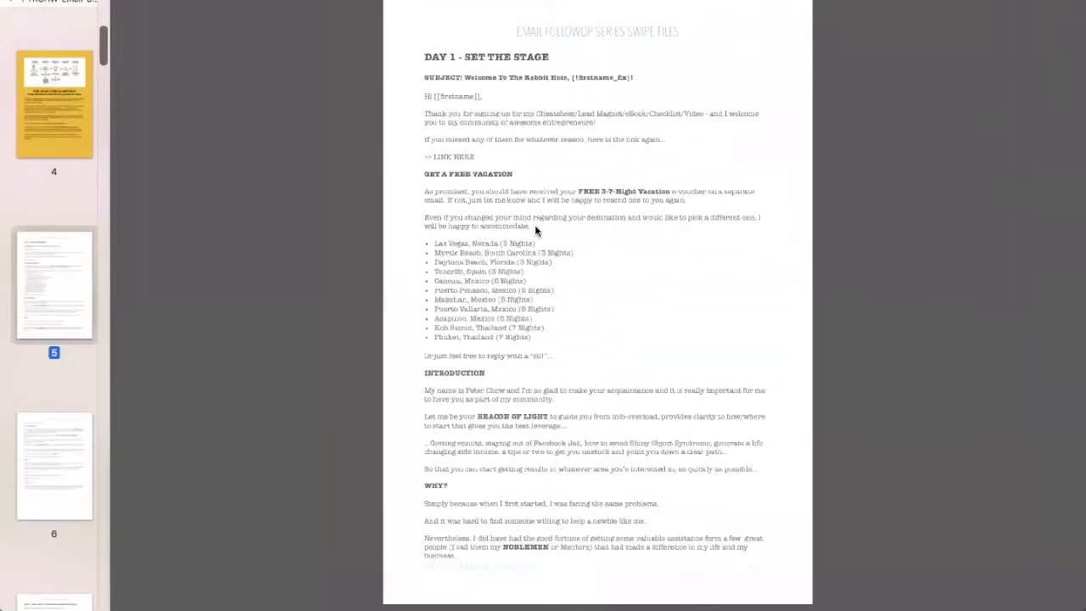
pyautogui.moveTo(425, 57); pyautogui.dragTo(574, 52)
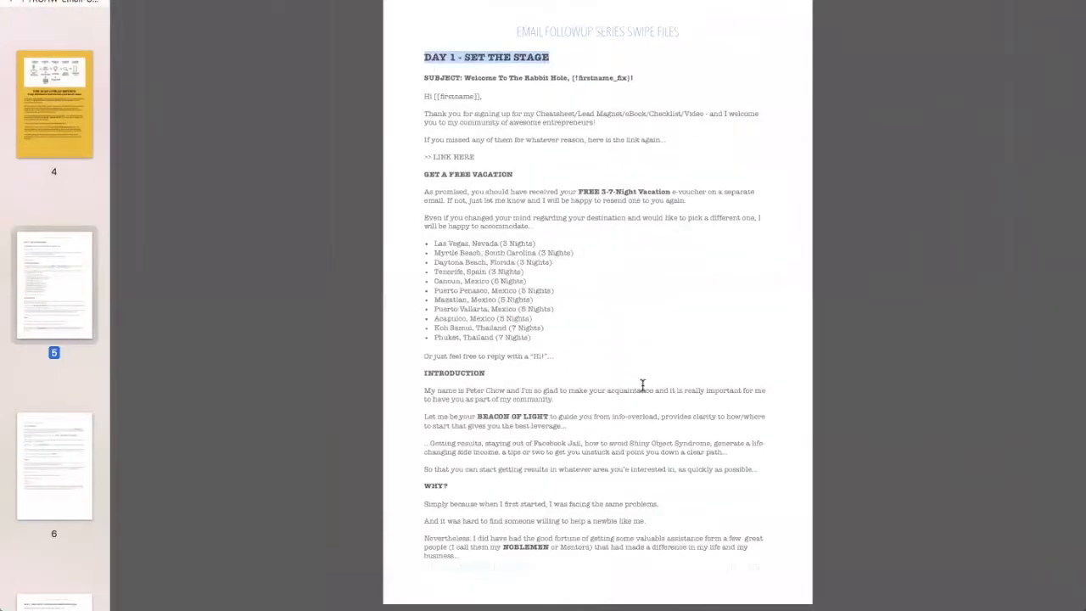
pyautogui.scroll(-5, 582, 342)
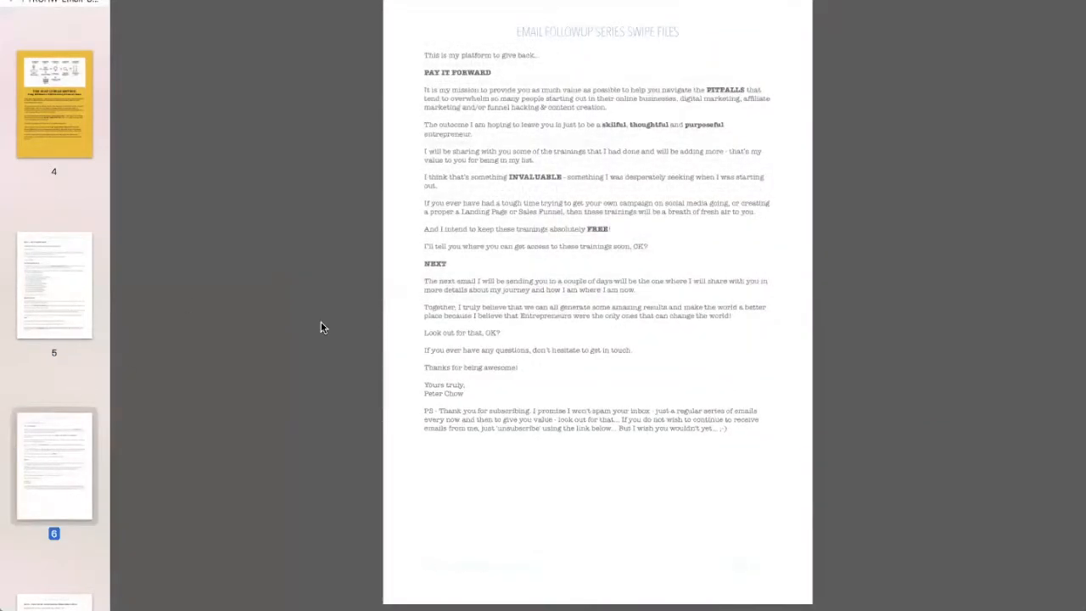
pyautogui.scroll(-1, 66, 527)
pyautogui.scroll(-5, 69, 525)
# Step: Review the Day 2 Back Story email, highlighting its text from the heading down, and continue to the Day 3 Epiphany email
pyautogui.click(52, 332)
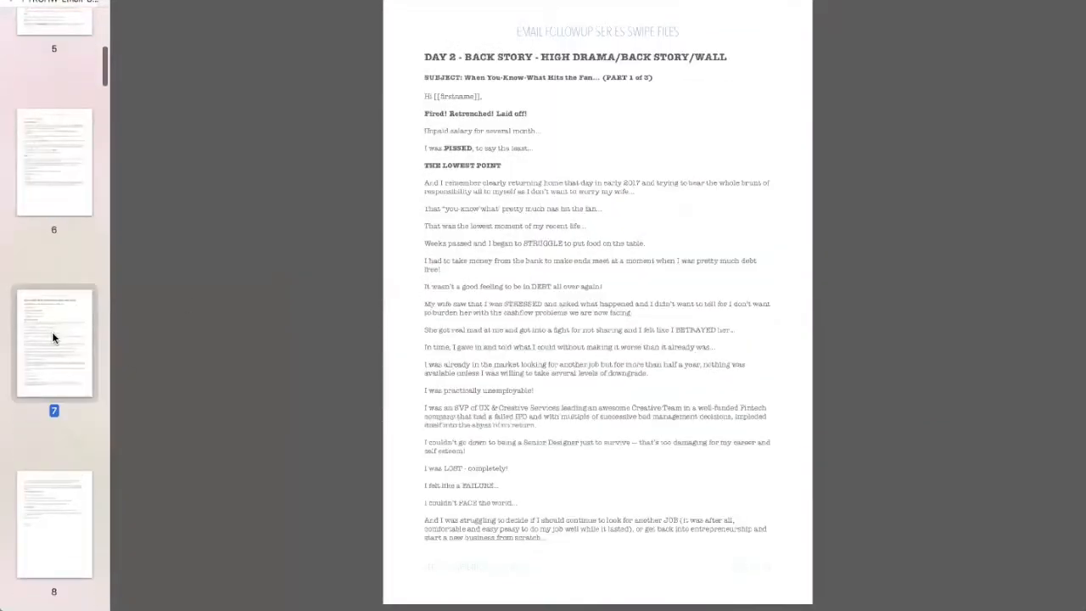
pyautogui.moveTo(425, 53); pyautogui.dragTo(743, 580)
pyautogui.moveTo(728, 439); pyautogui.dragTo(721, 426)
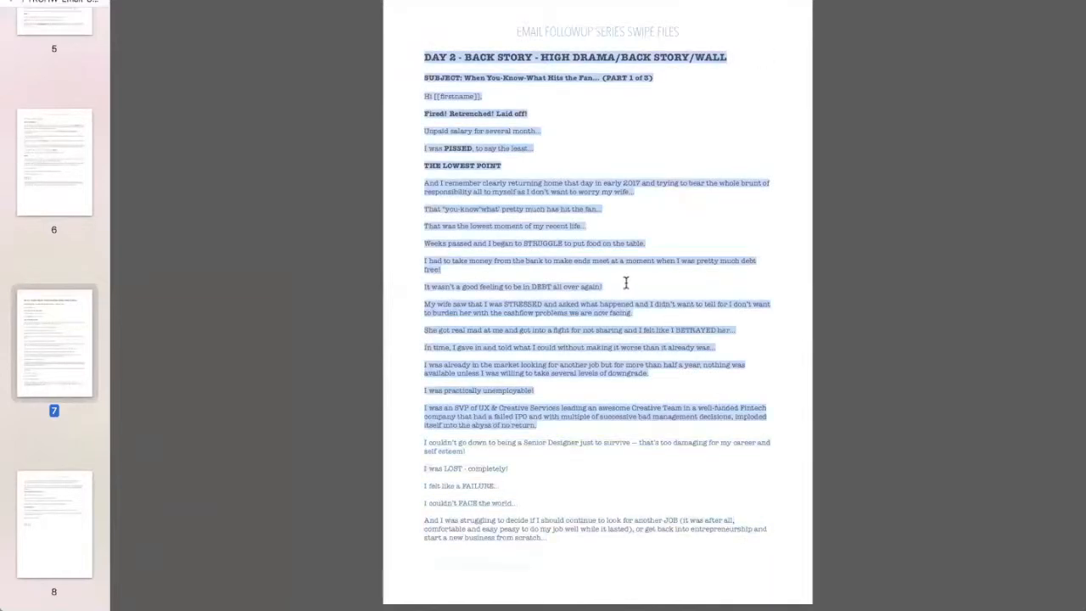
pyautogui.scroll(-5, 543, 331)
pyautogui.scroll(-5, 37, 545)
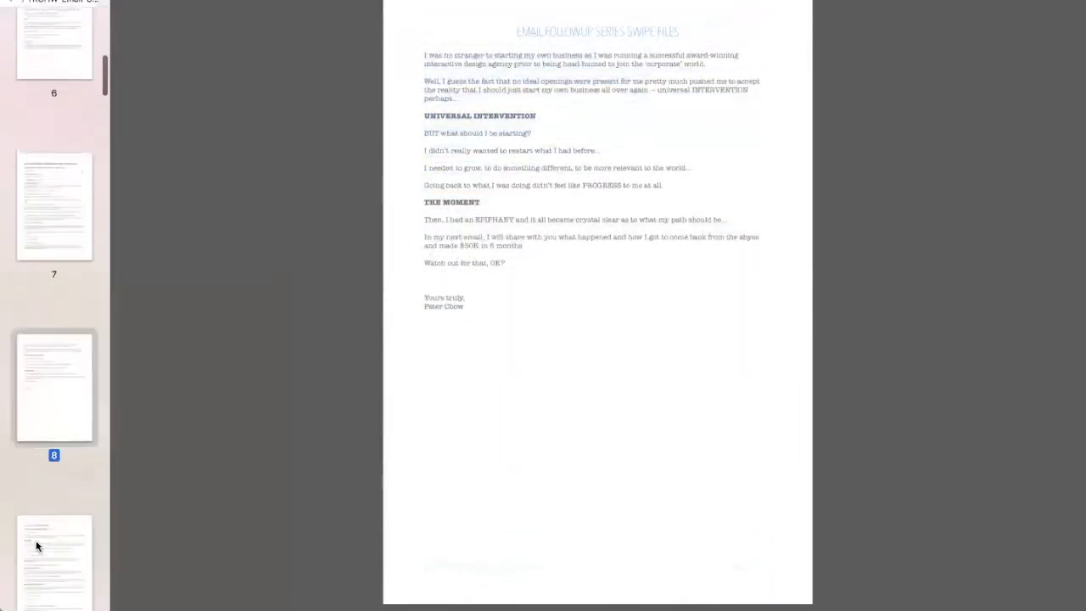
pyautogui.click(30, 400)
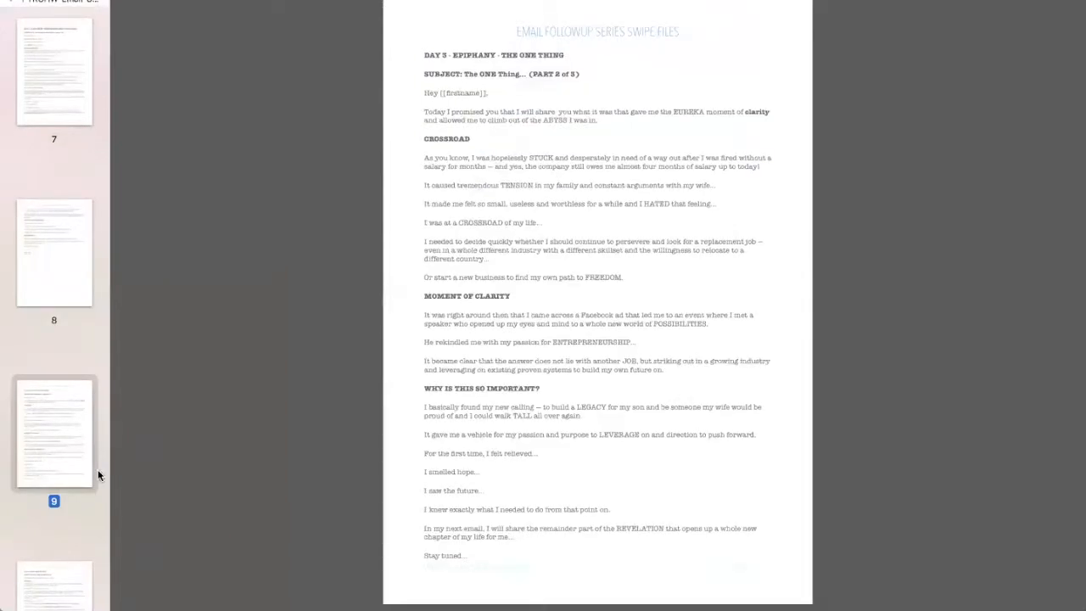
# Step: Review the Day 4 Hidden Benefits & CTA email on pages 10 and 11 and browse the swipe file pages that follow it
pyautogui.scroll(-5, 61, 477)
pyautogui.click(53, 334)
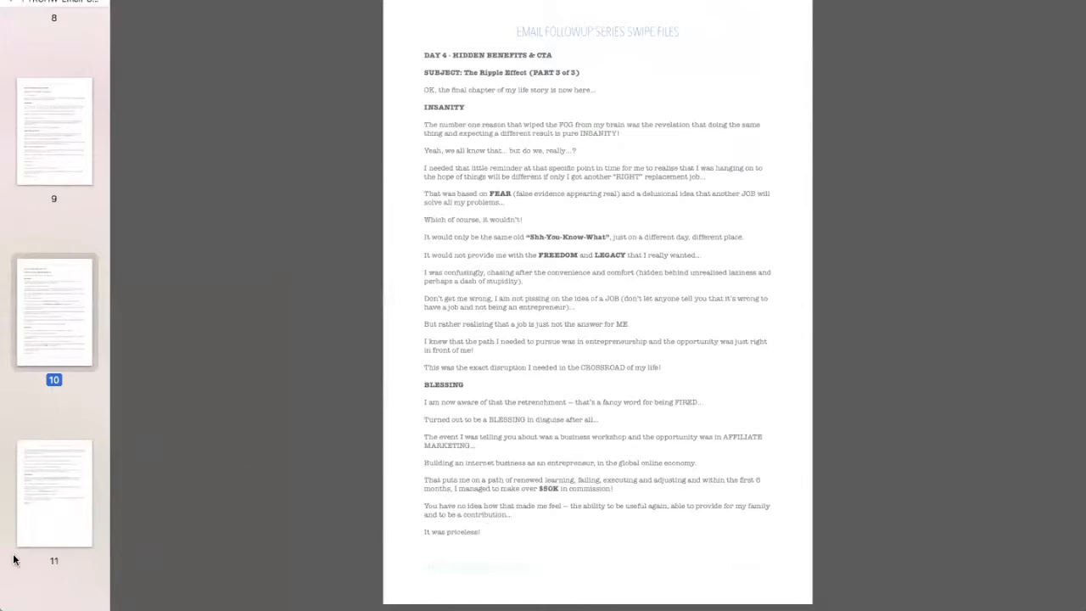
pyautogui.click(43, 514)
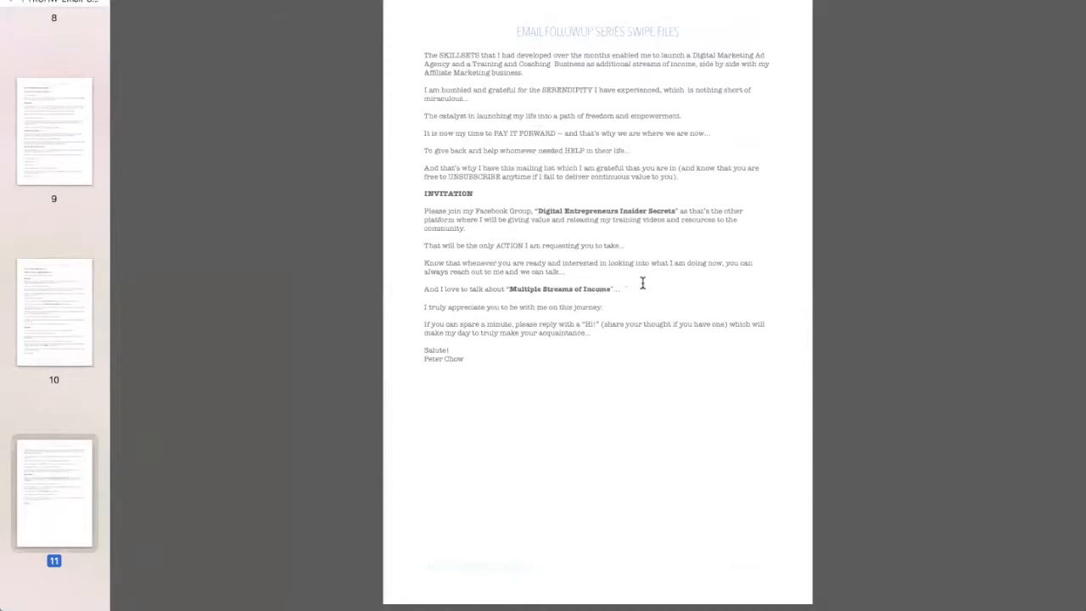
pyautogui.press('super+Tab')
pyautogui.click(56, 297)
pyautogui.scroll(-4, 63, 538)
pyautogui.scroll(-8, 57, 533)
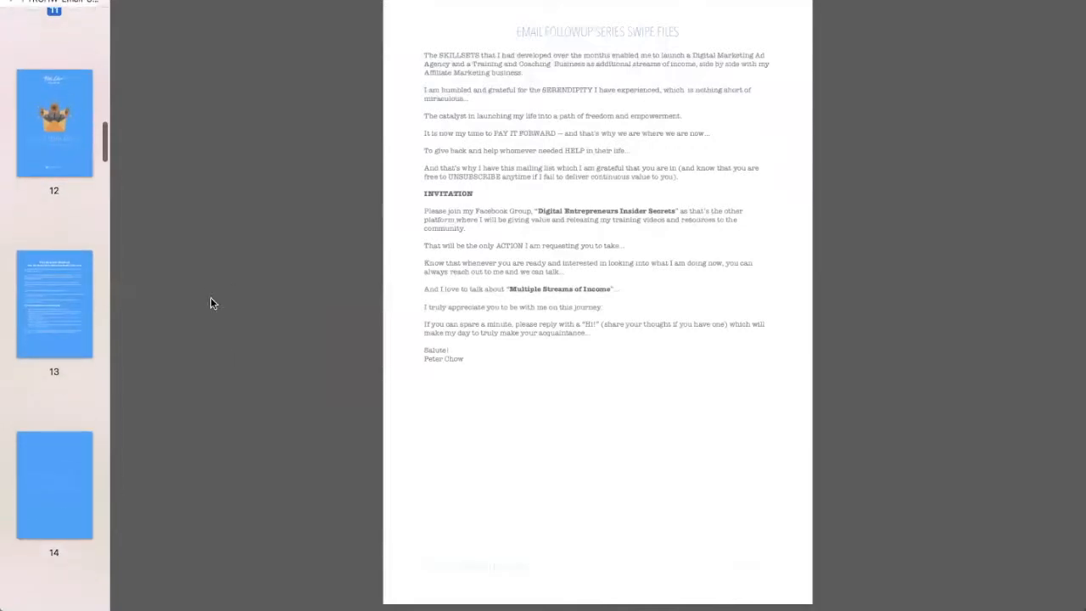
# Step: Switch to GetResponse in the browser and filter the autoresponders to show only entrepreneurship-list instead of easy_automated_system_list
pyautogui.press('super+Tab')
pyautogui.press('super+Tab')
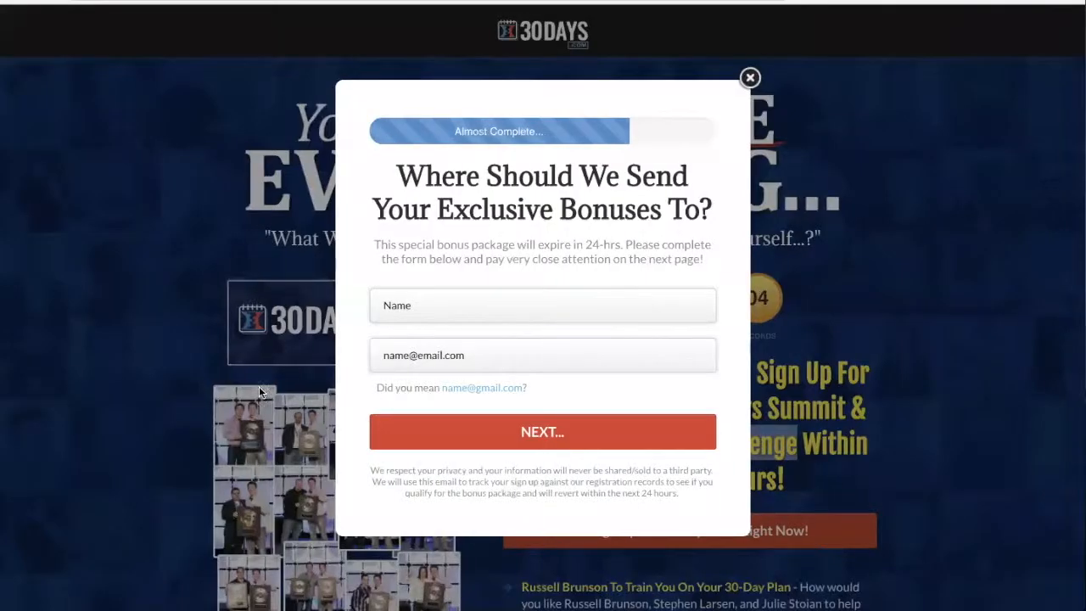
pyautogui.press('super+Tab')
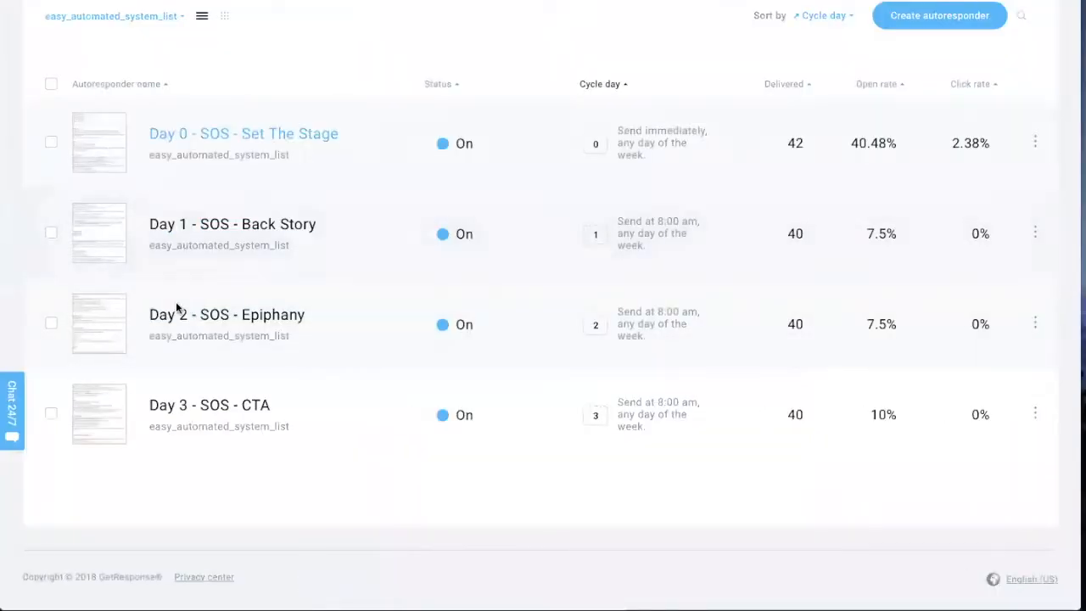
pyautogui.scroll(3, 302, 91)
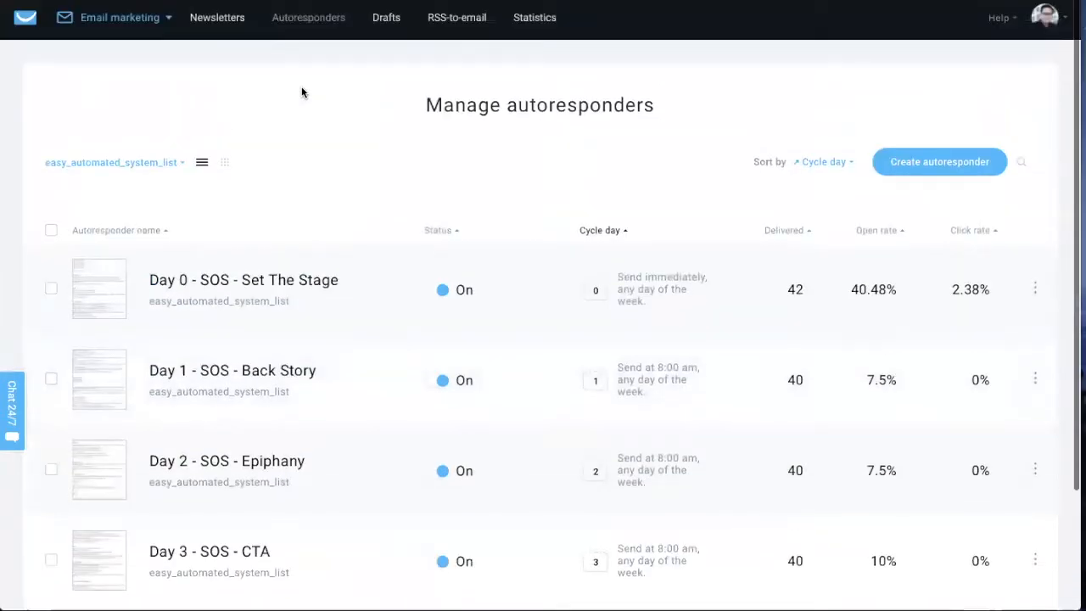
pyautogui.click(181, 163)
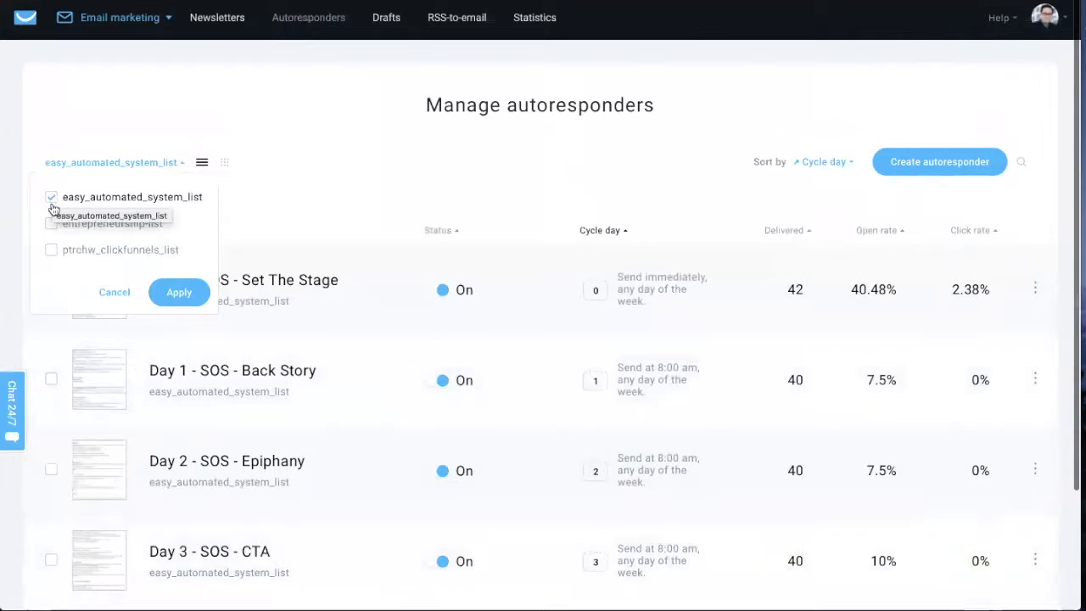
pyautogui.click(52, 198)
pyautogui.click(51, 223)
pyautogui.click(180, 293)
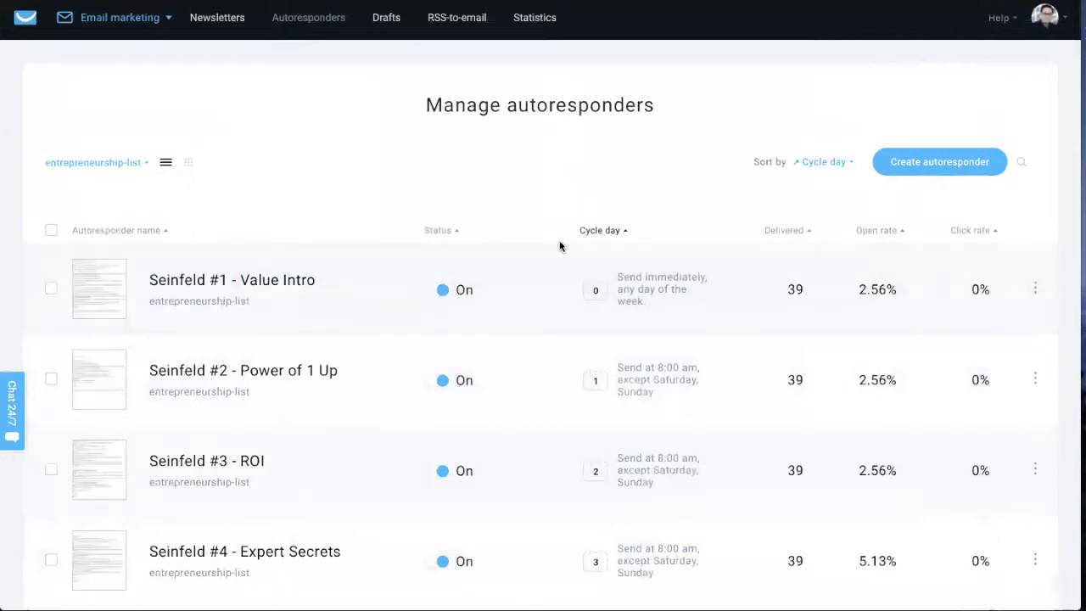
# Step: Review both pages of Seinfeld autoresponders in entrepreneurship-list and open Seinfeld #13 - Affiliate Marketing
pyautogui.scroll(-3, 535, 427)
pyautogui.scroll(-7, 519, 462)
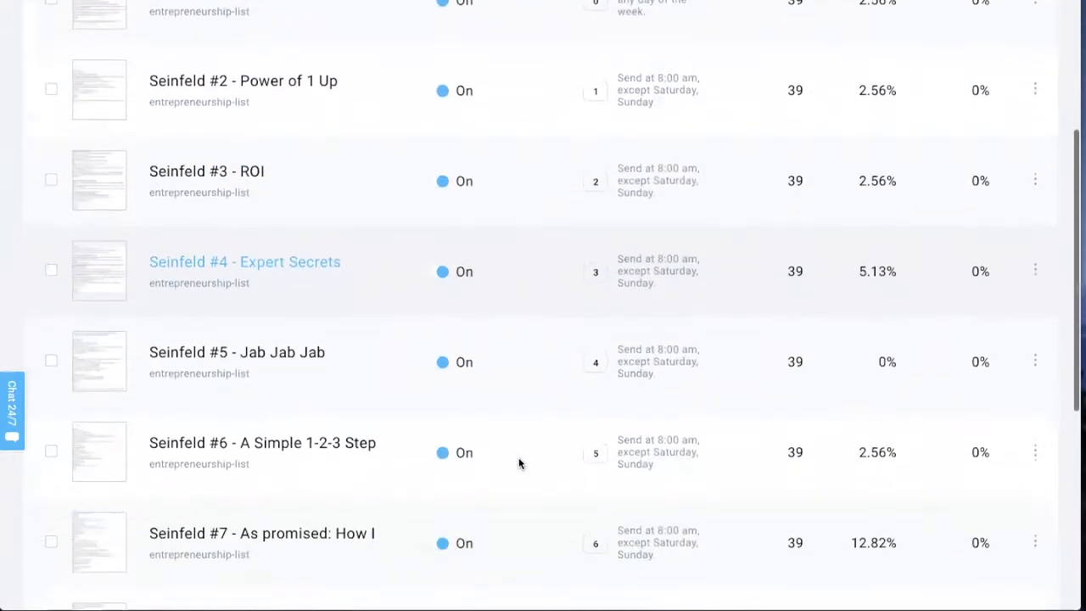
pyautogui.scroll(-1, 519, 463)
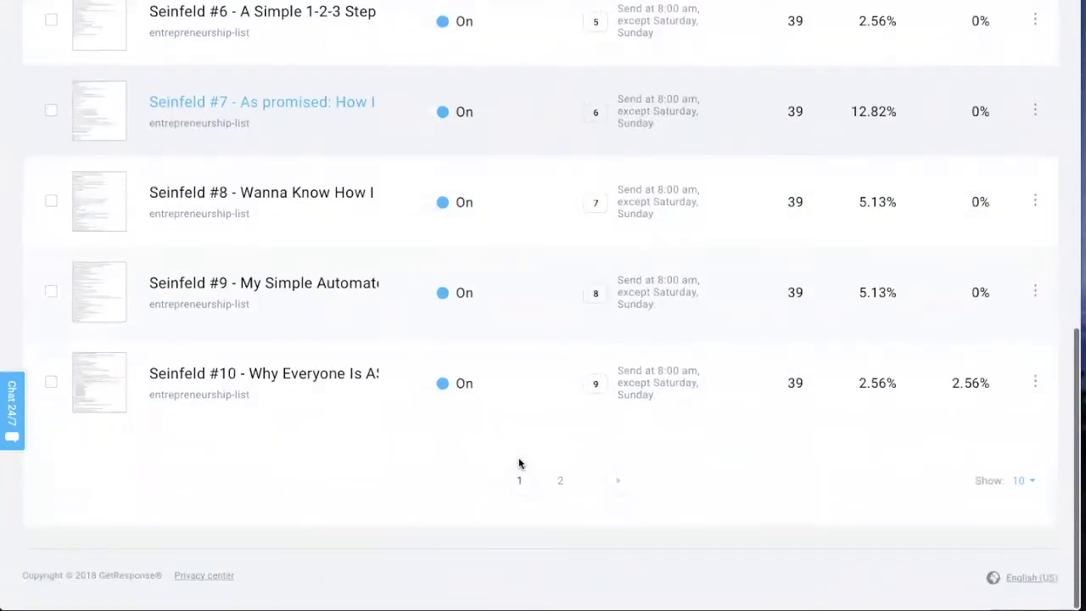
pyautogui.click(615, 482)
pyautogui.scroll(1, 251, 421)
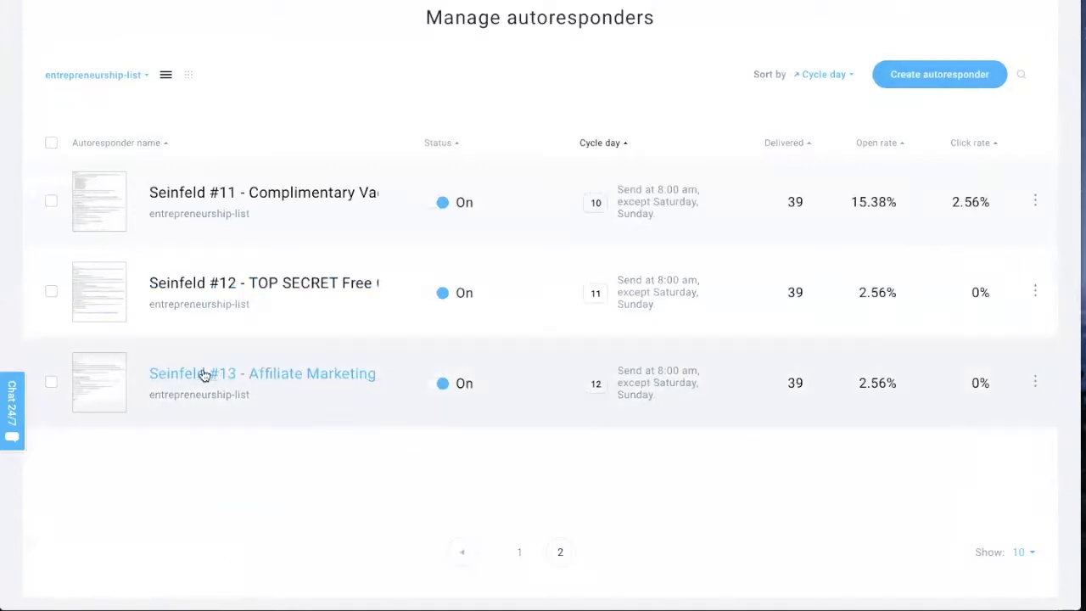
pyautogui.click(280, 380)
pyautogui.click(607, 483)
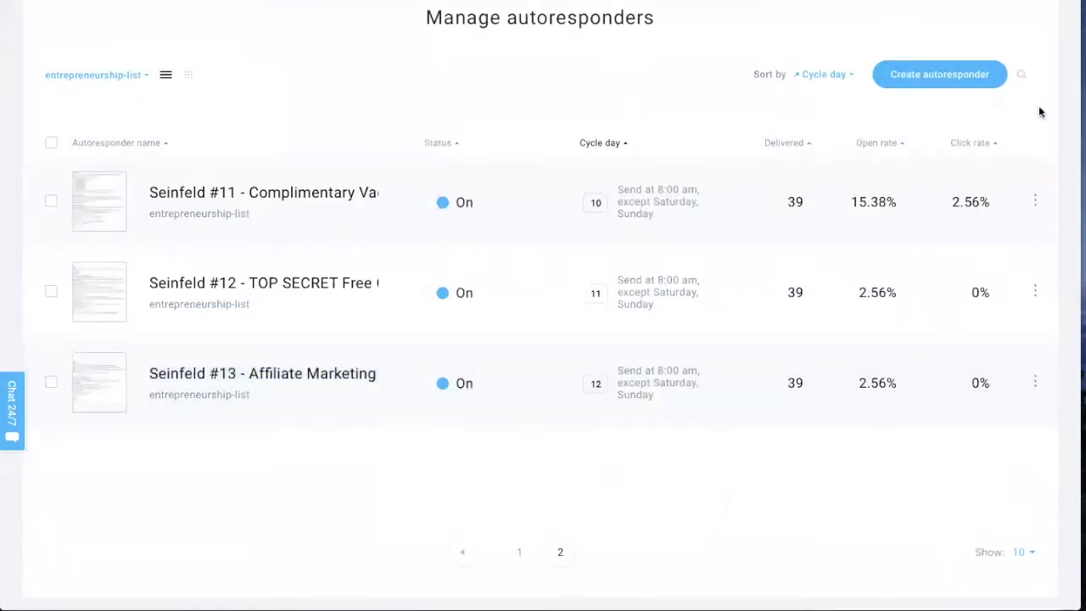
# Step: Create a new autoresponder named "Seinfeld #14", using the Seinfeld #13 name as reference, and schedule it on day 13
pyautogui.click(951, 75)
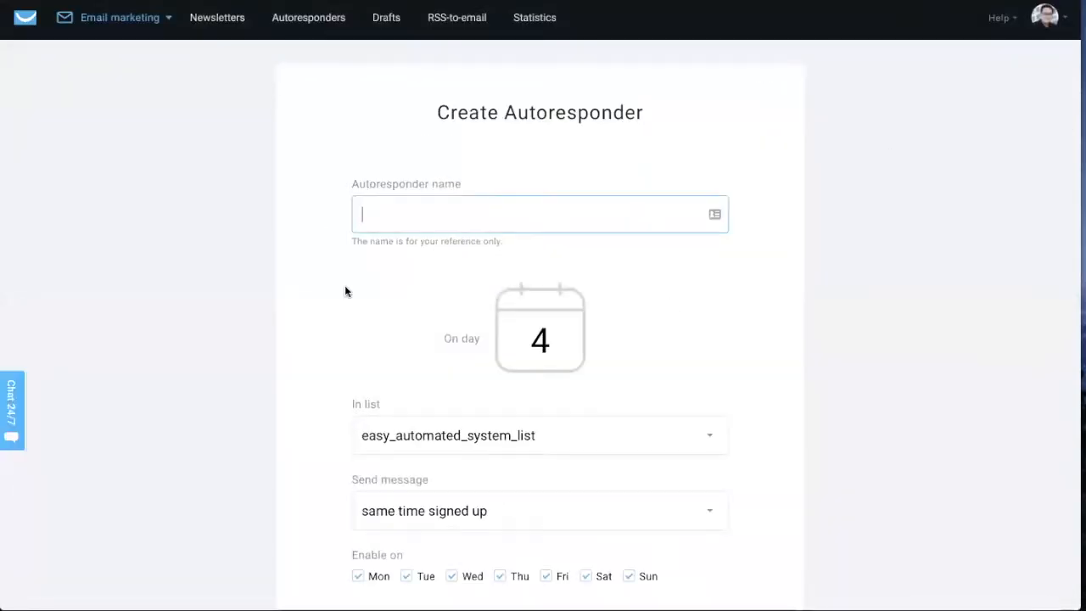
pyautogui.write('Seinf')
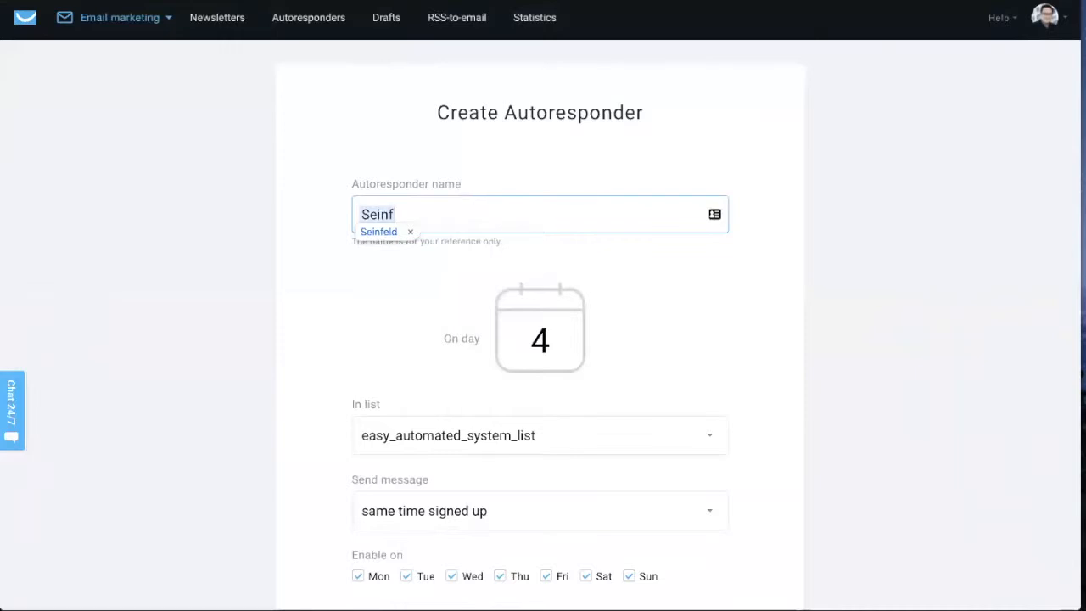
pyautogui.click(379, 232)
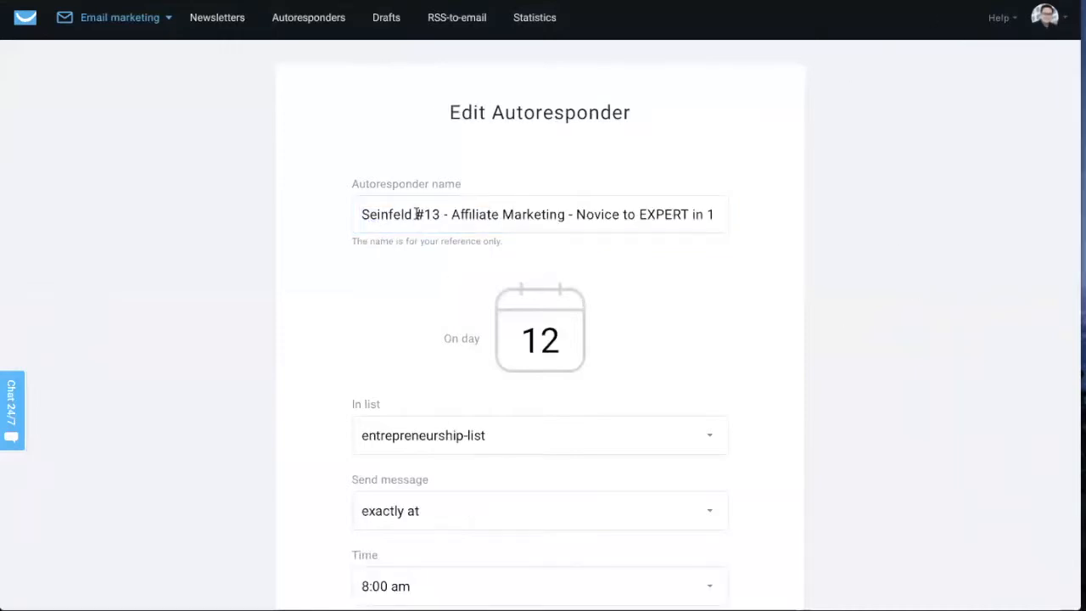
pyautogui.moveTo(415, 214); pyautogui.dragTo(578, 216)
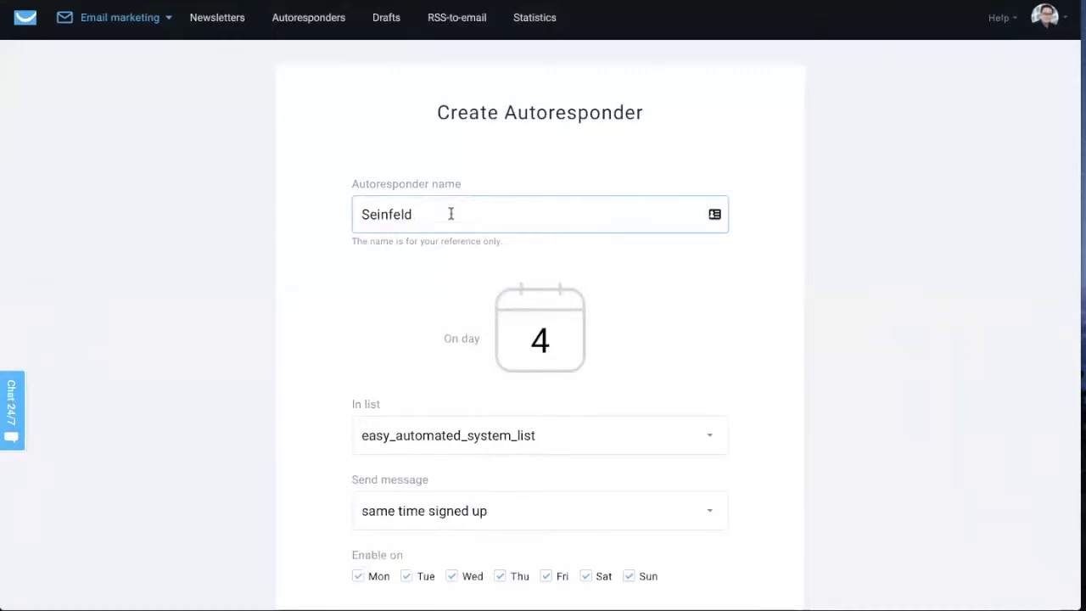
pyautogui.write('#14')
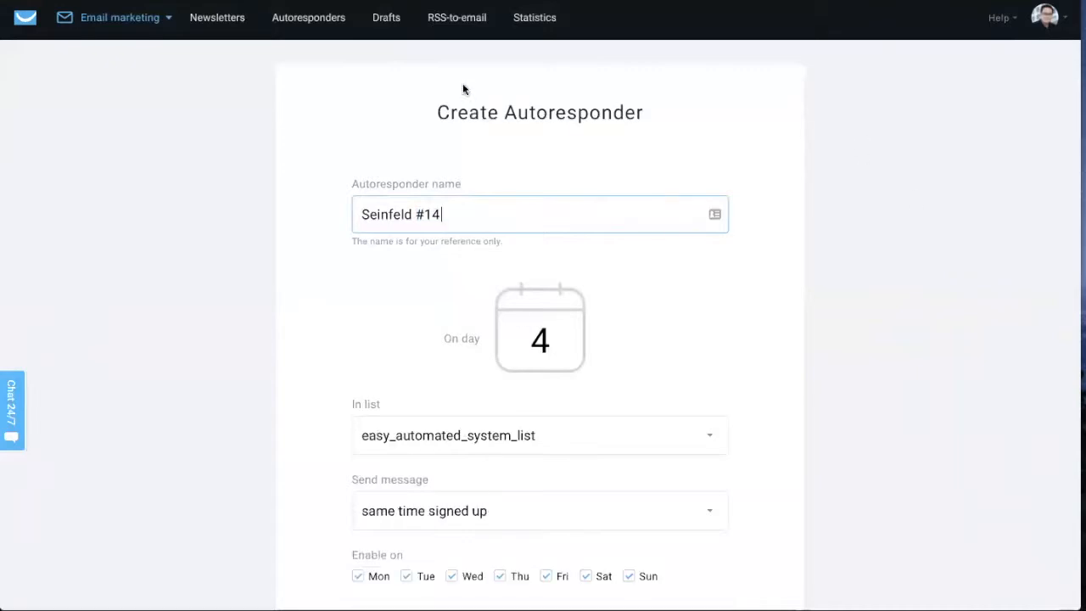
pyautogui.doubleClick(511, 341)
pyautogui.write('13')
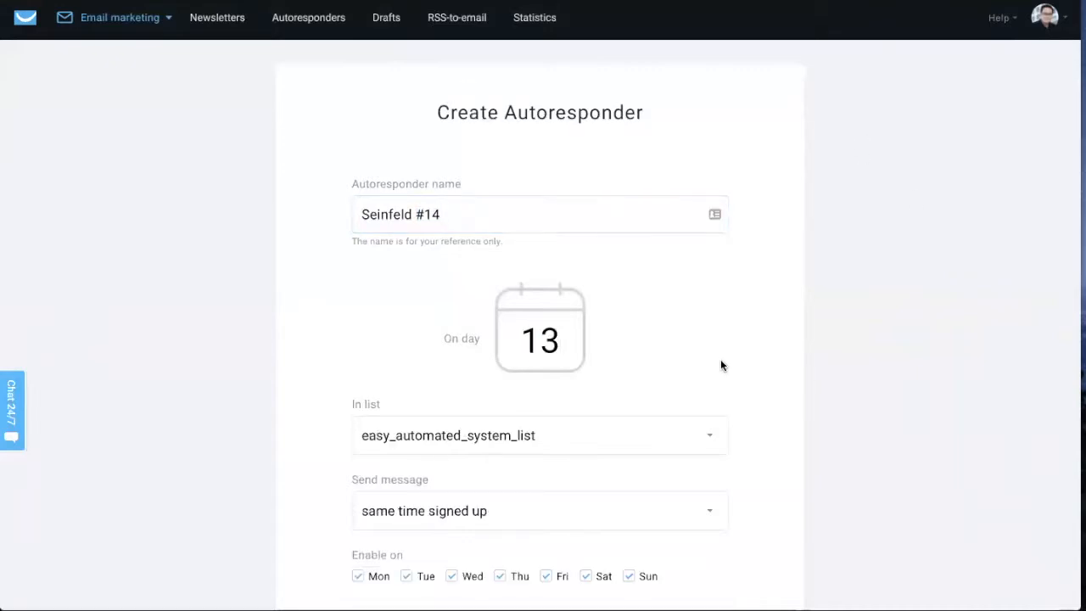
# Step: Assign the autoresponder to entrepreneurship-list and have its message sent exactly at 8:00 am
pyautogui.scroll(-3, 720, 364)
pyautogui.click(709, 252)
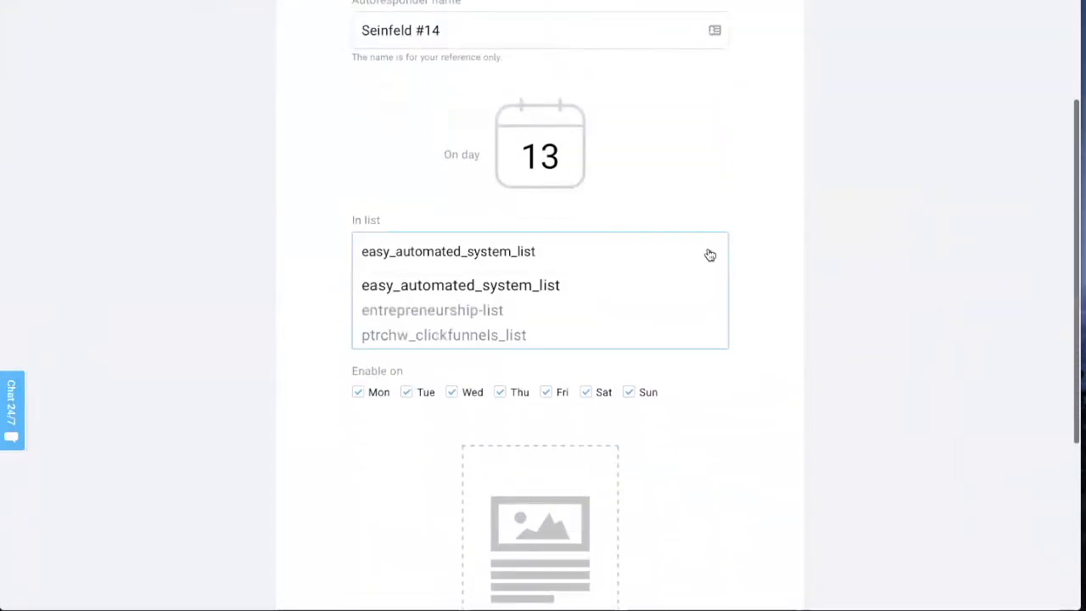
pyautogui.click(417, 312)
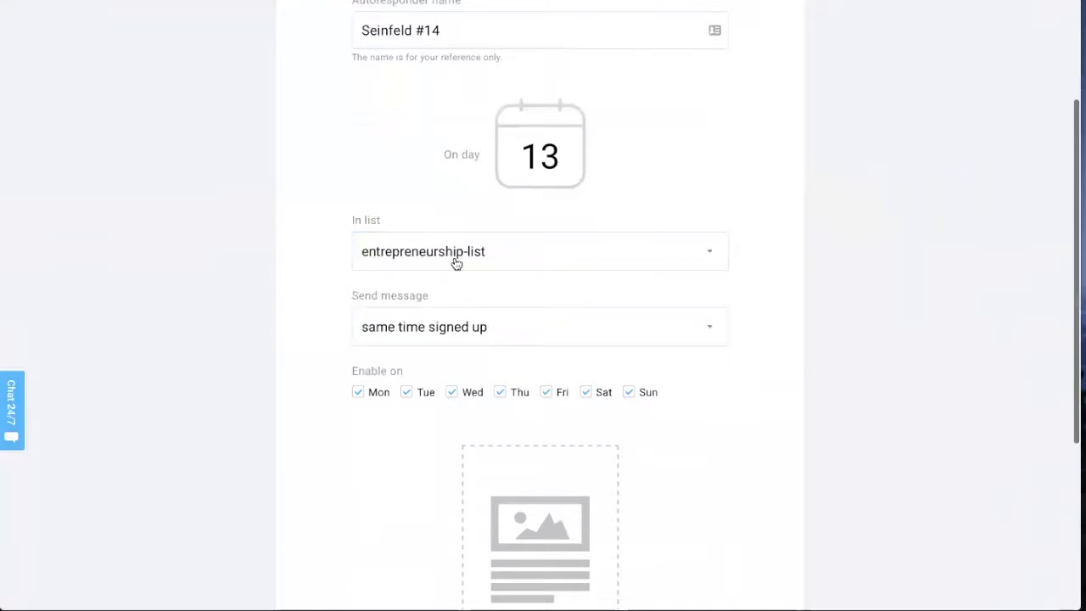
pyautogui.click(710, 330)
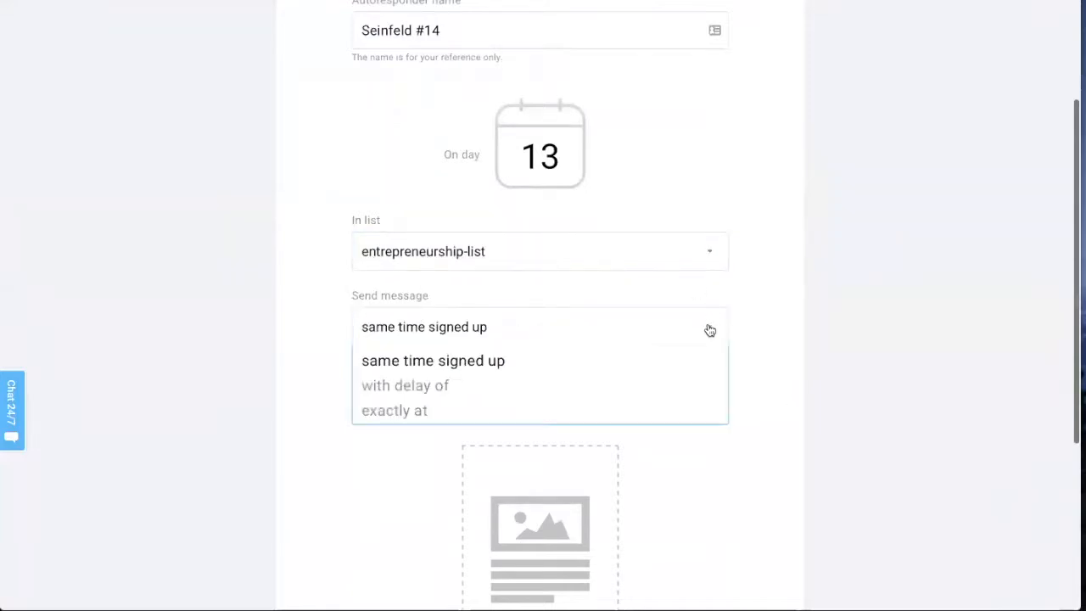
pyautogui.scroll(-2, 802, 344)
pyautogui.click(394, 322)
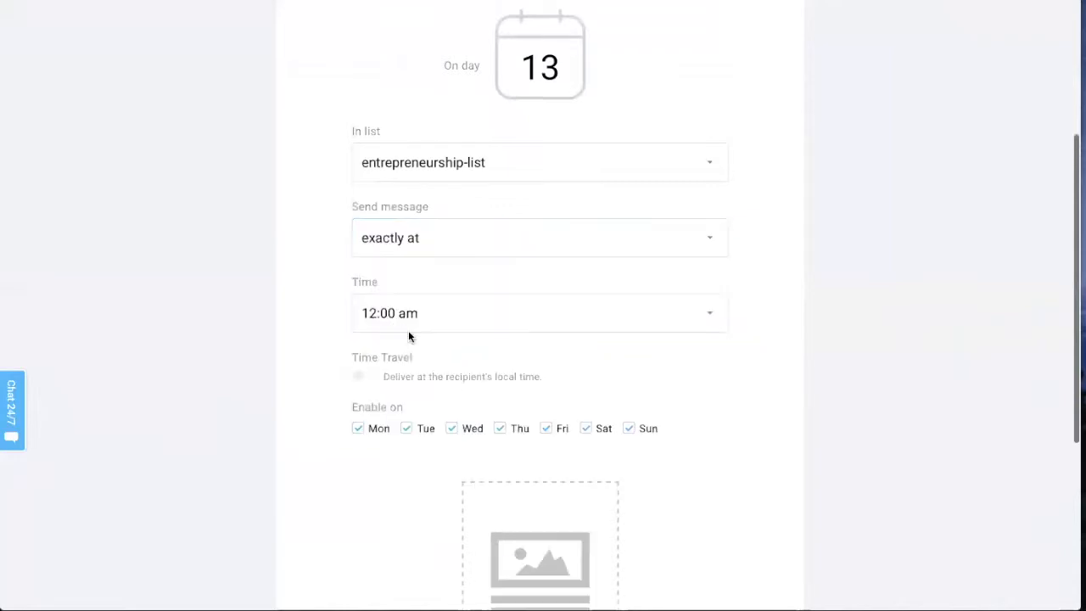
pyautogui.scroll(-1, 675, 397)
pyautogui.click(707, 229)
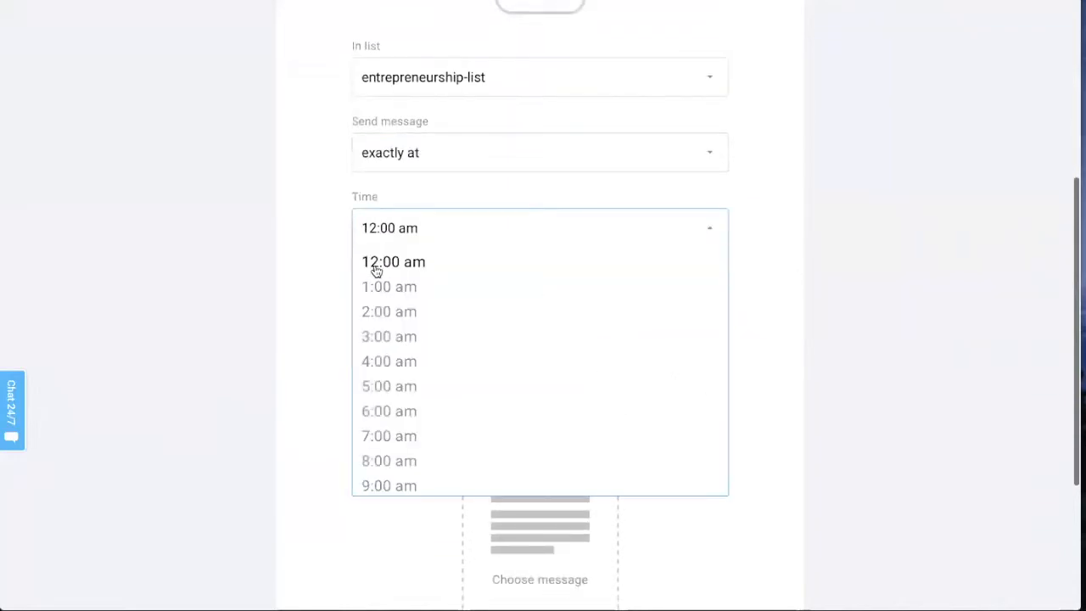
pyautogui.click(404, 462)
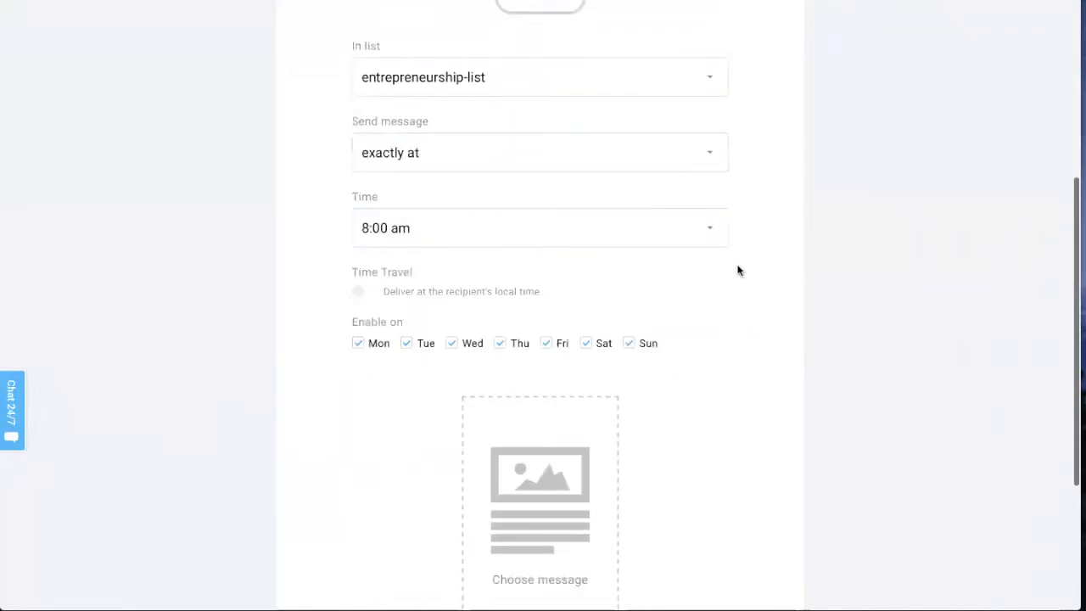
# Step: Check the time and send-message options, and enable Time Travel to deliver at the recipient's local time
pyautogui.scroll(-1, 742, 267)
pyautogui.click(708, 126)
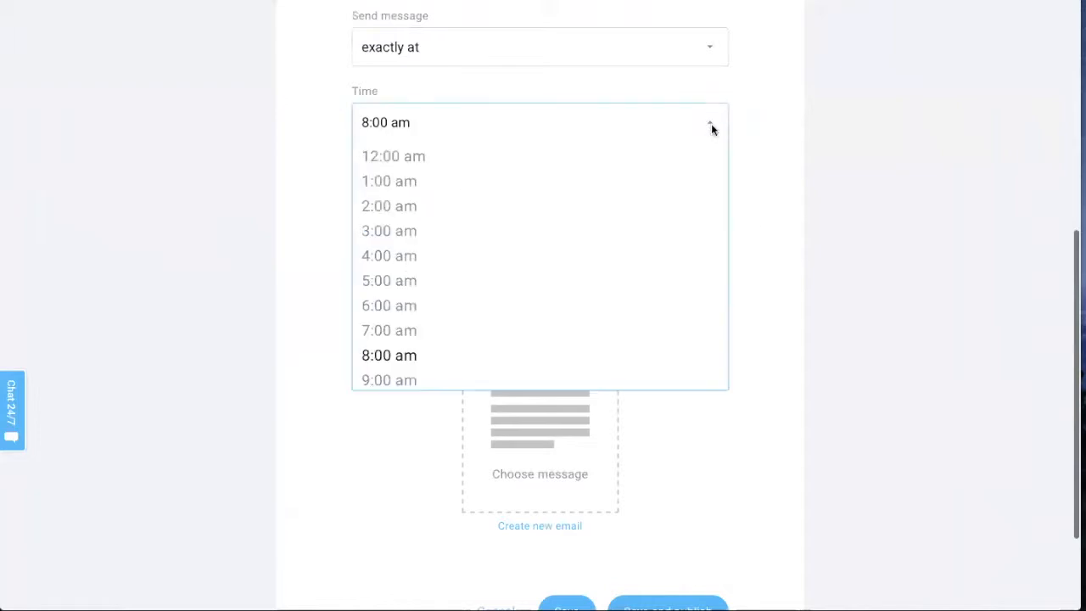
pyautogui.click(740, 85)
pyautogui.click(642, 48)
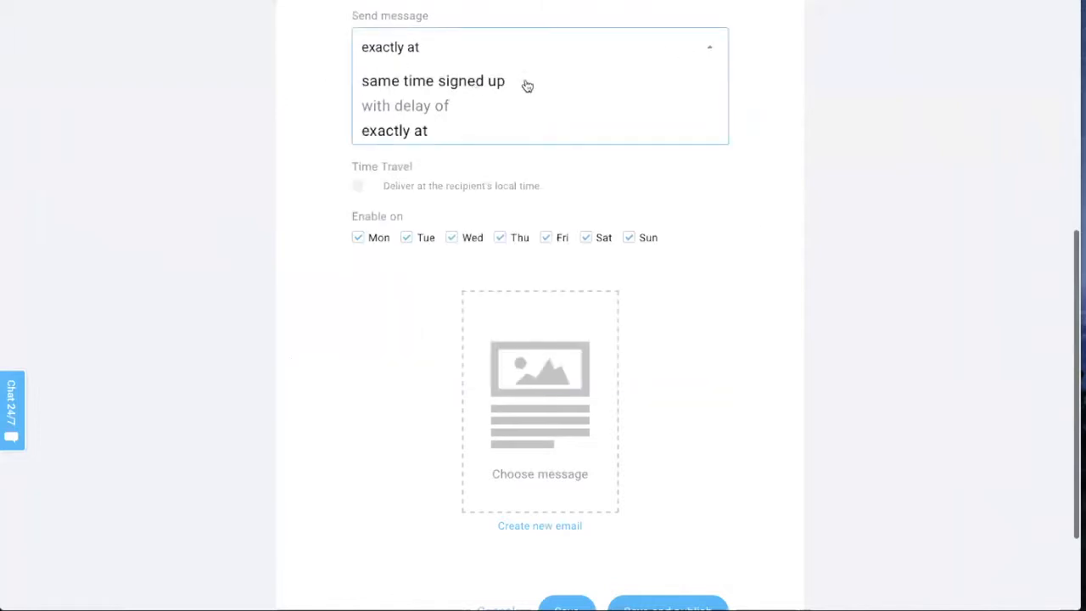
pyautogui.click(359, 149)
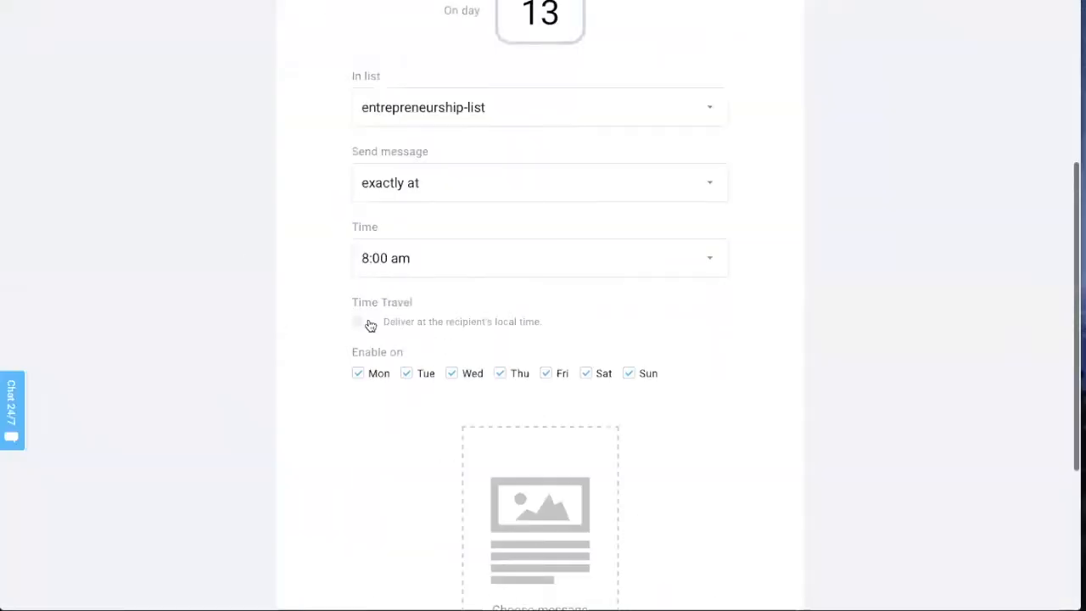
pyautogui.click(371, 325)
pyautogui.scroll(-3, 697, 413)
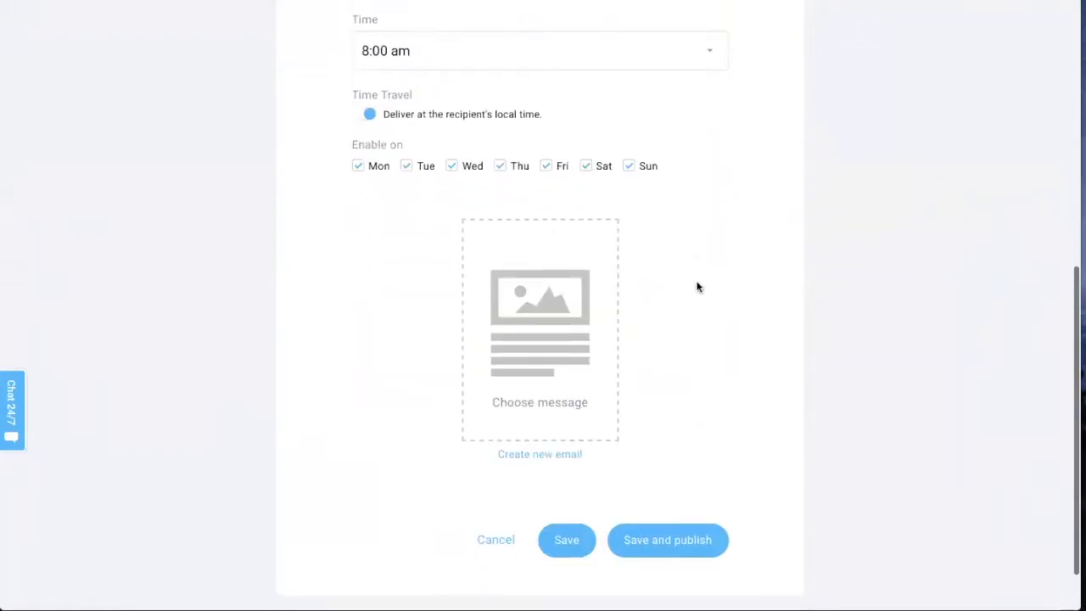
# Step: Create a new email for the autoresponder and enter "Seinfeld #1" in its message name
pyautogui.scroll(-1, 697, 305)
pyautogui.scroll(1, 546, 388)
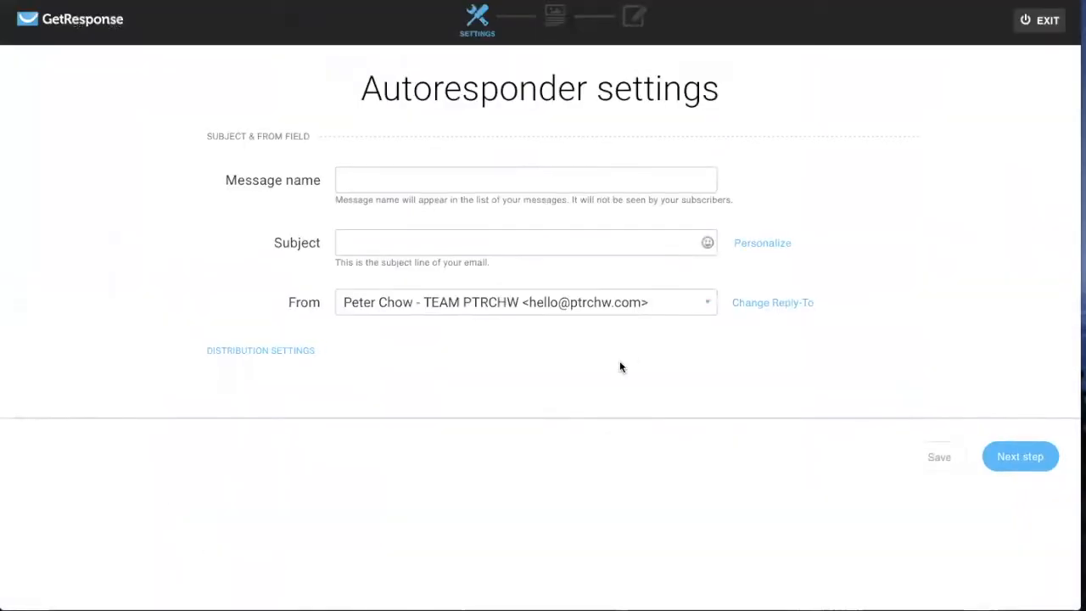
pyautogui.click(361, 177)
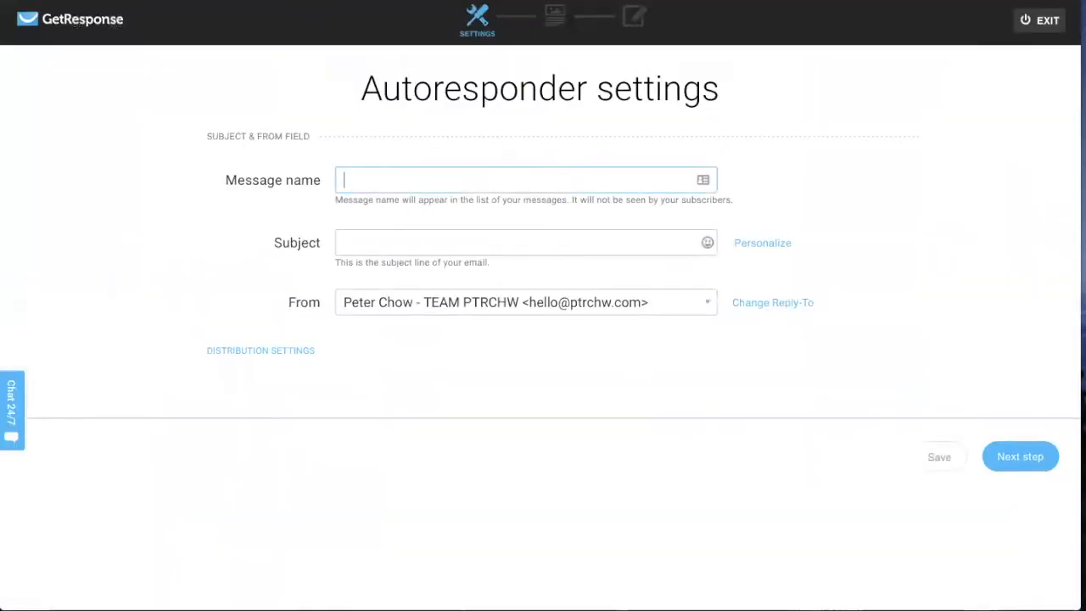
pyautogui.write('Seinfeld #1')
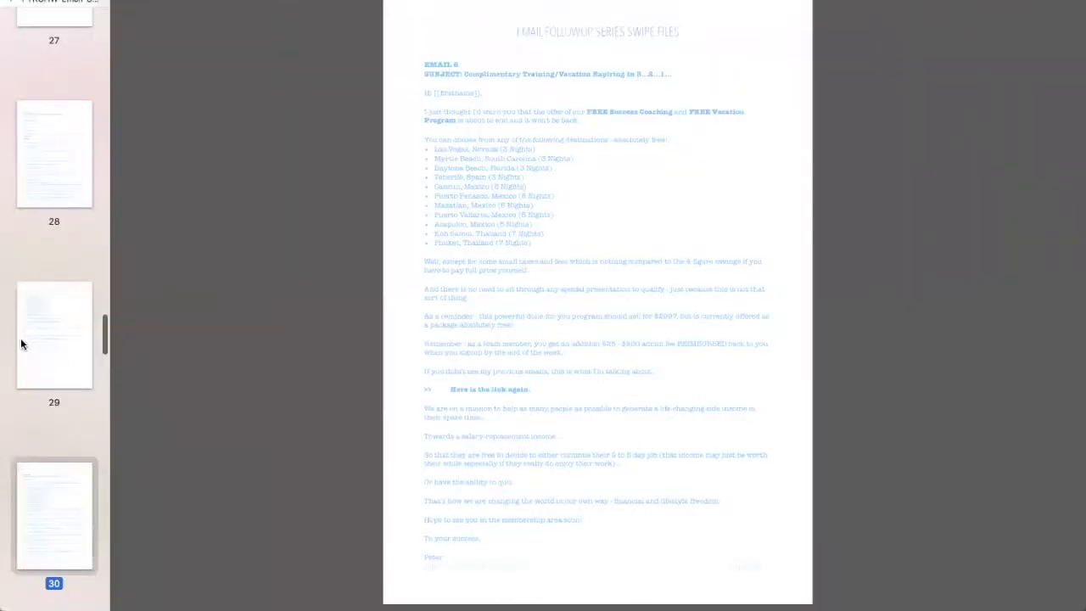
# Step: Find Email 9 on page 33 of the swipe file and copy its subject text "No More Dreading Sunday Nights..."
pyautogui.scroll(-5, 19, 342)
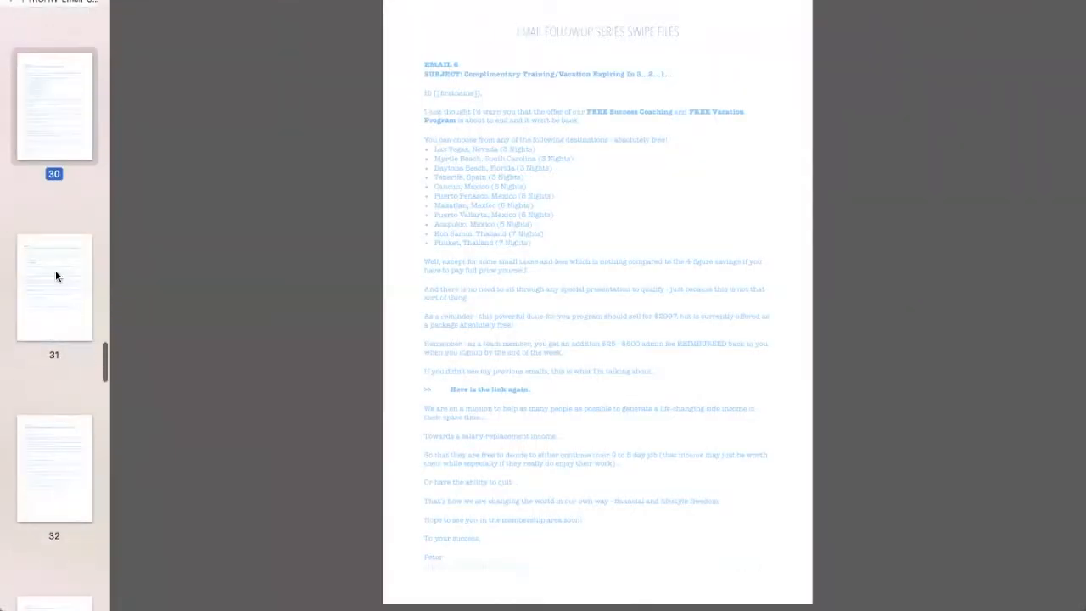
pyautogui.click(54, 274)
pyautogui.click(55, 474)
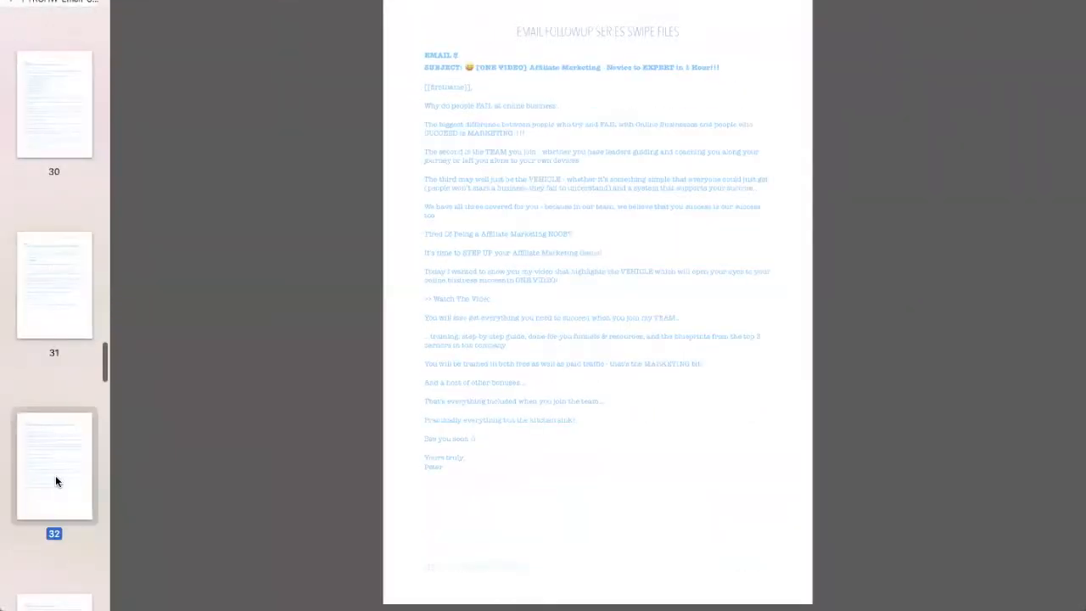
pyautogui.scroll(-1, 55, 477)
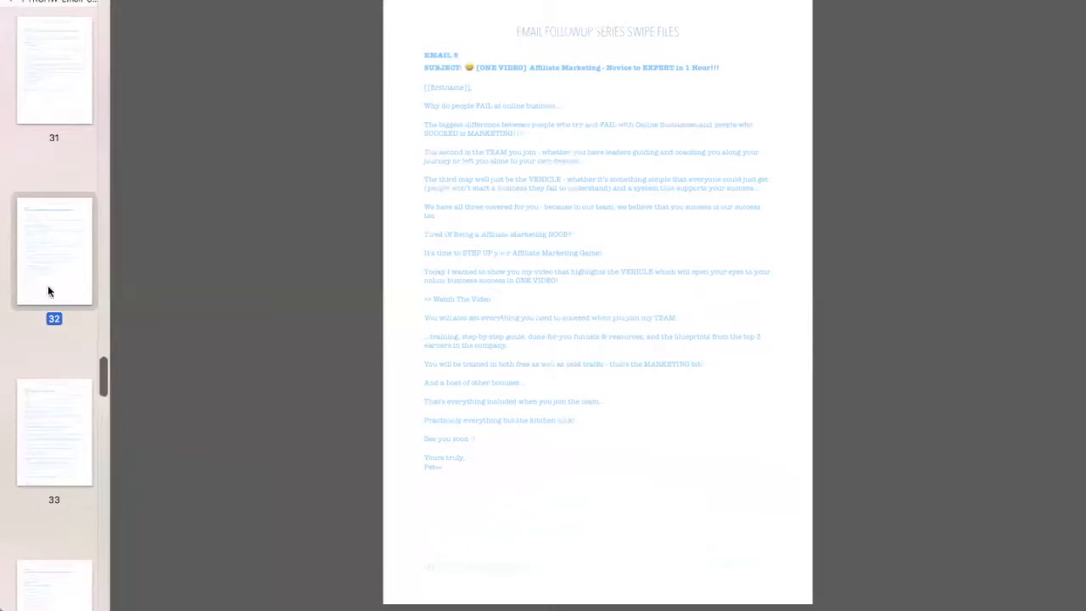
pyautogui.scroll(-3, 49, 289)
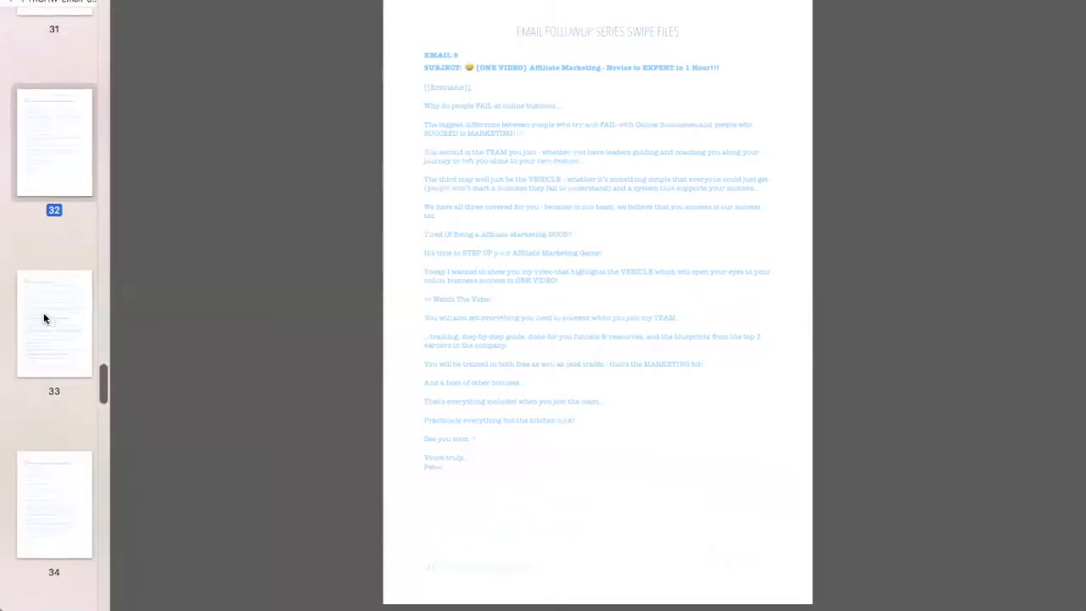
pyautogui.click(41, 315)
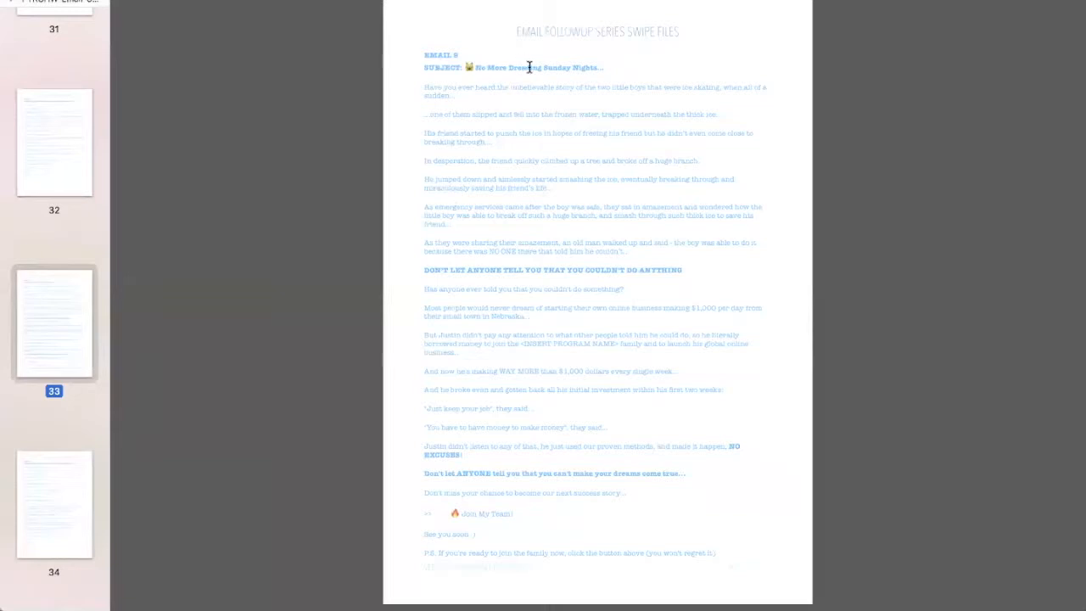
pyautogui.moveTo(474, 67); pyautogui.dragTo(607, 67)
pyautogui.press('super+c')
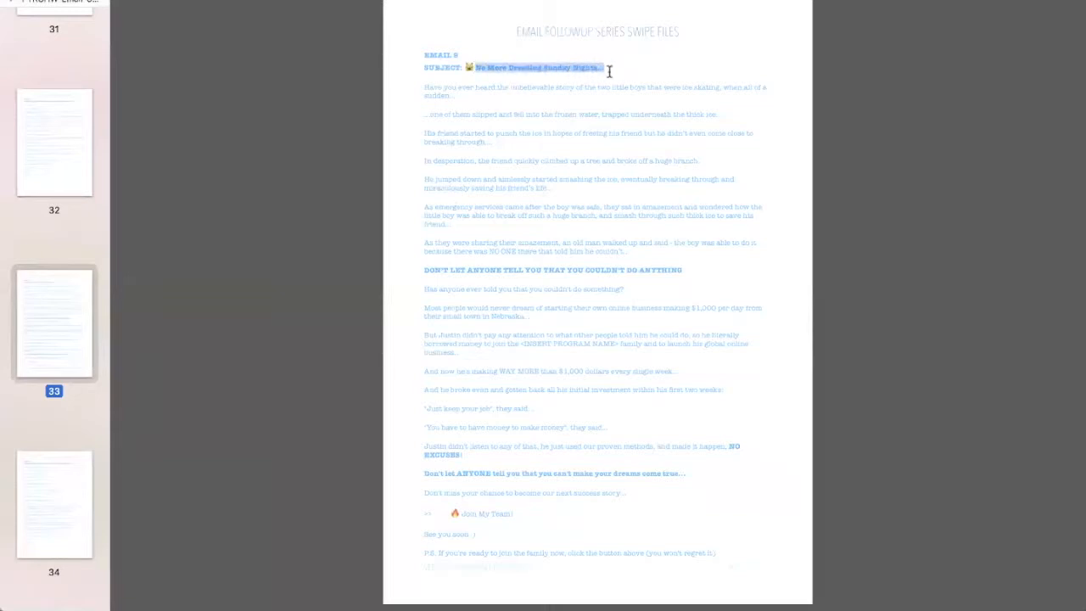
# Step: Switch to Safari, complete the message name as "Seinfeld #14 - No More Dreading Sunday Nights..." and paste the copied text as the subject
pyautogui.press('super+Tab')
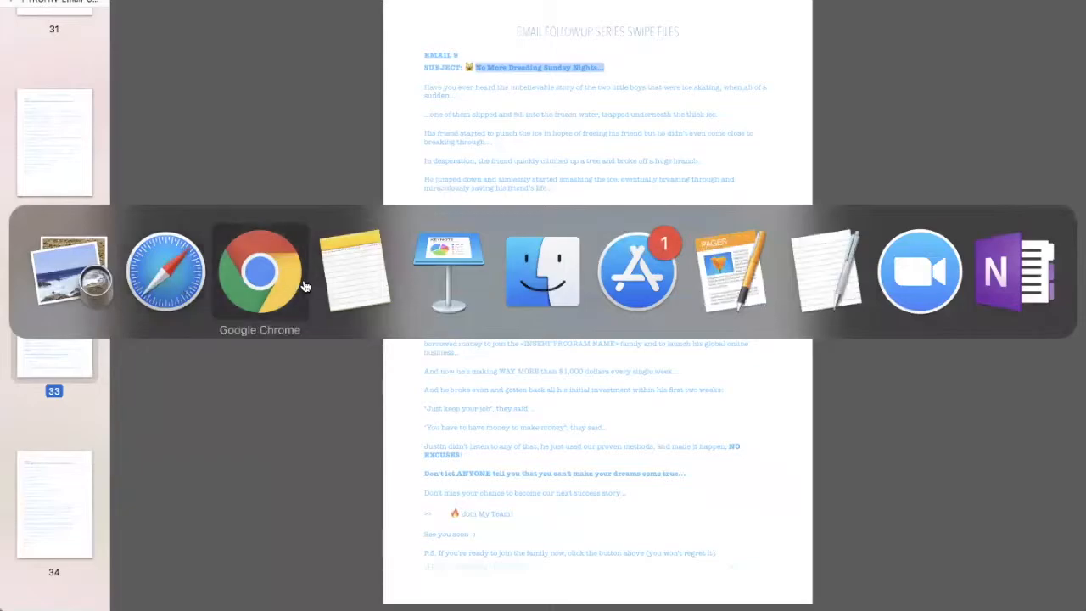
pyautogui.click(169, 285)
pyautogui.press('super+v')
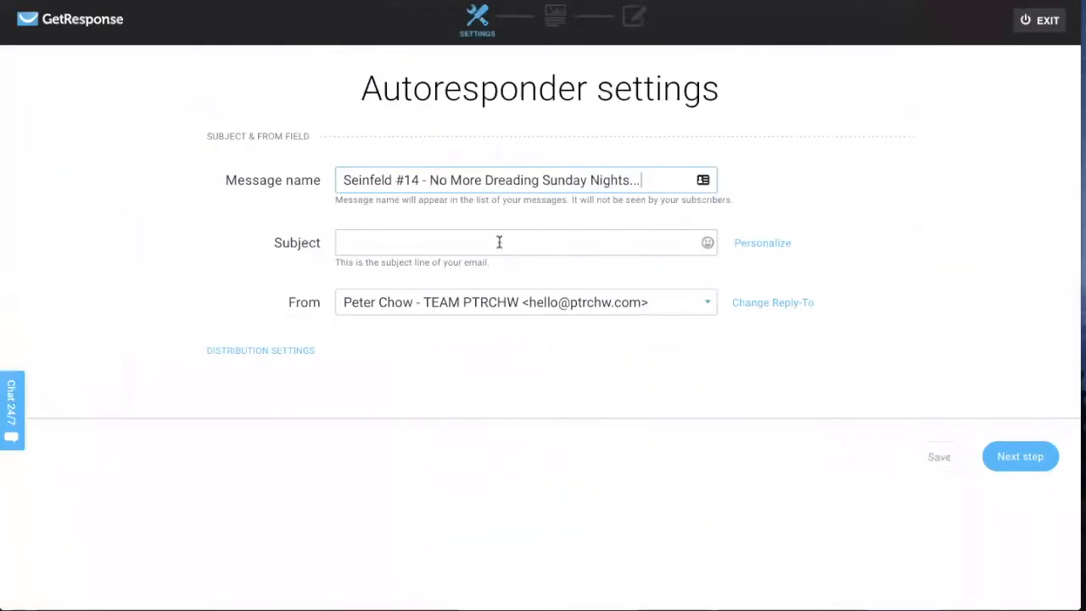
pyautogui.click(447, 243)
pyautogui.press('super+v')
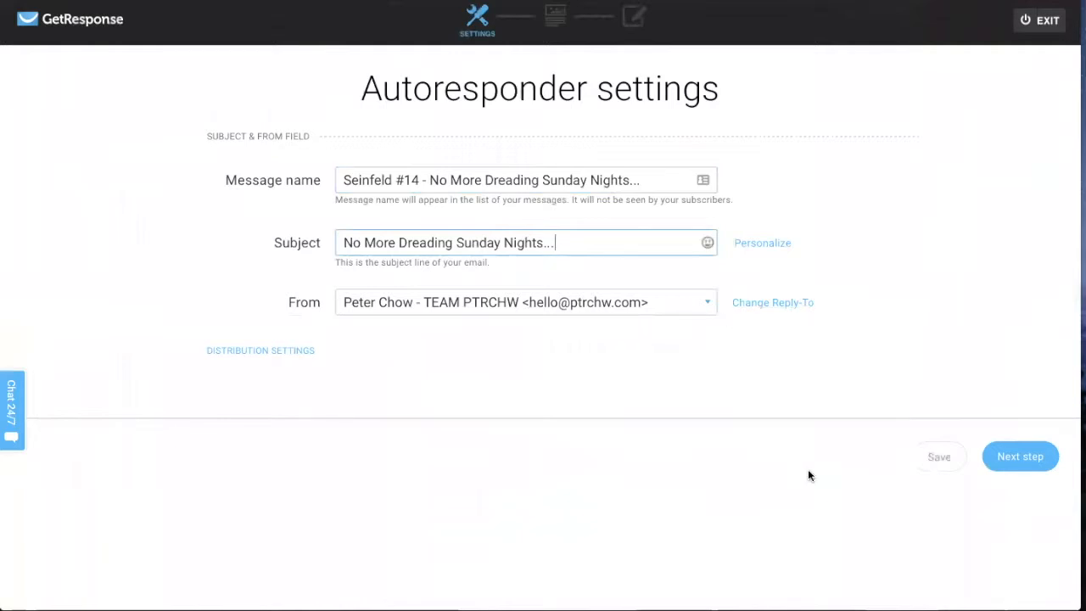
# Step: Keep the current sender and create the message with the HTML code editor instead of a predesigned template
pyautogui.click(705, 301)
pyautogui.click(957, 283)
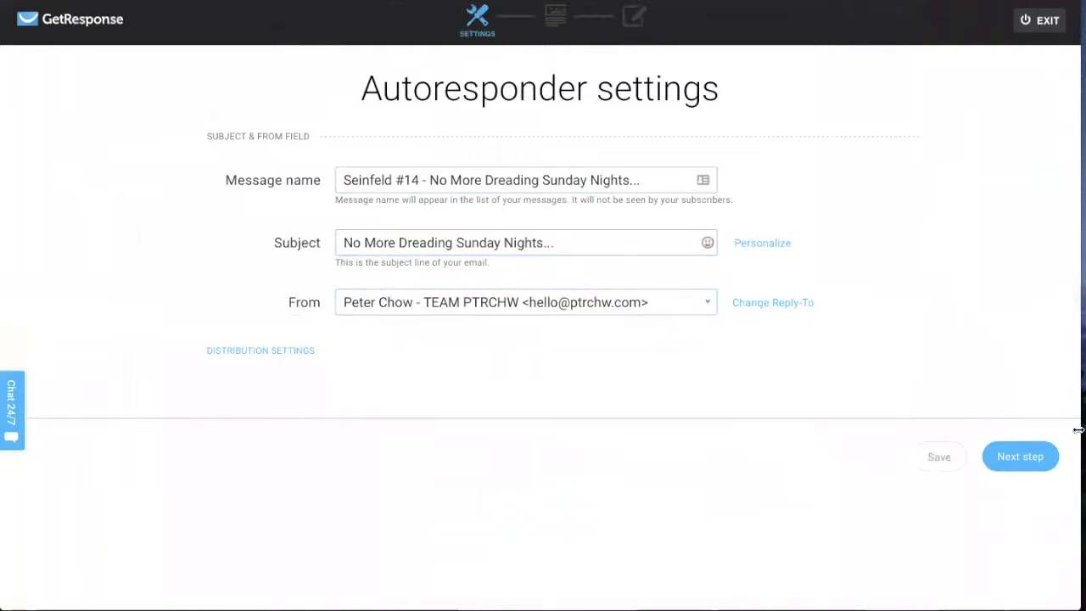
pyautogui.click(1018, 458)
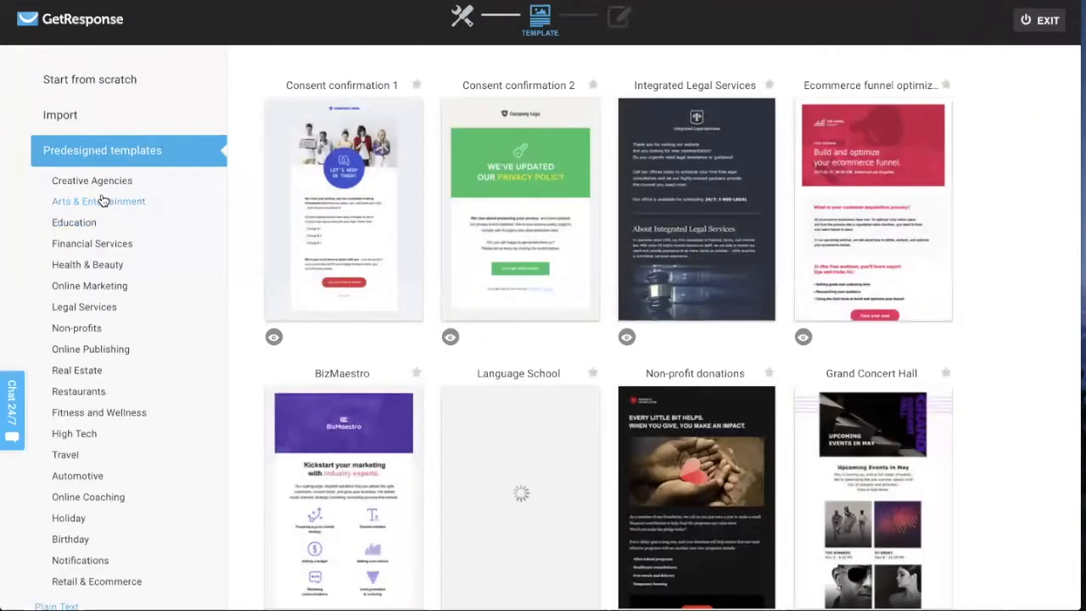
pyautogui.scroll(-5, 102, 201)
pyautogui.scroll(-1, 95, 252)
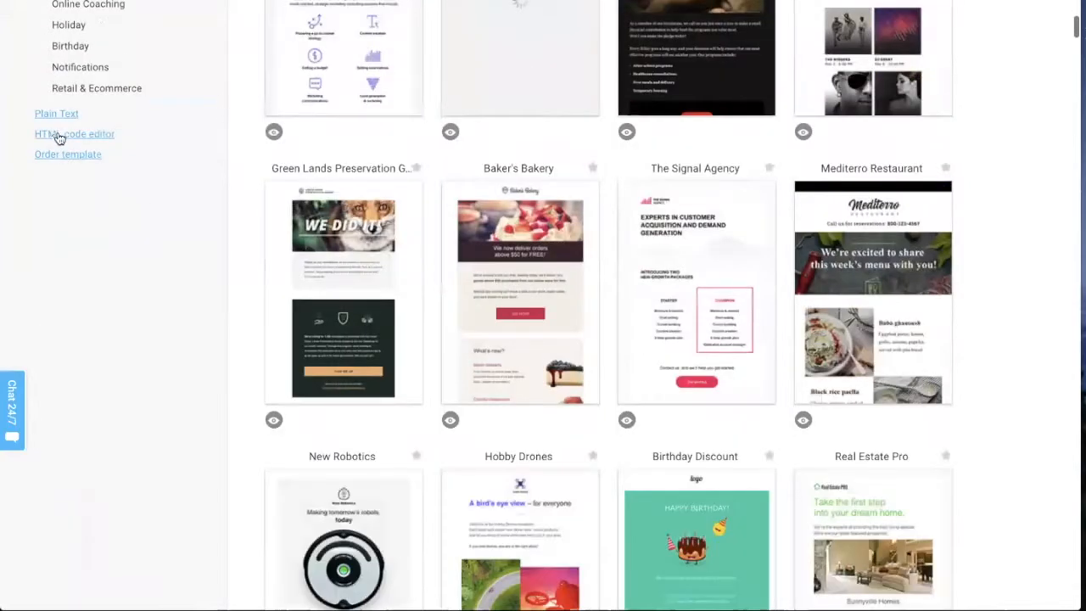
pyautogui.click(73, 135)
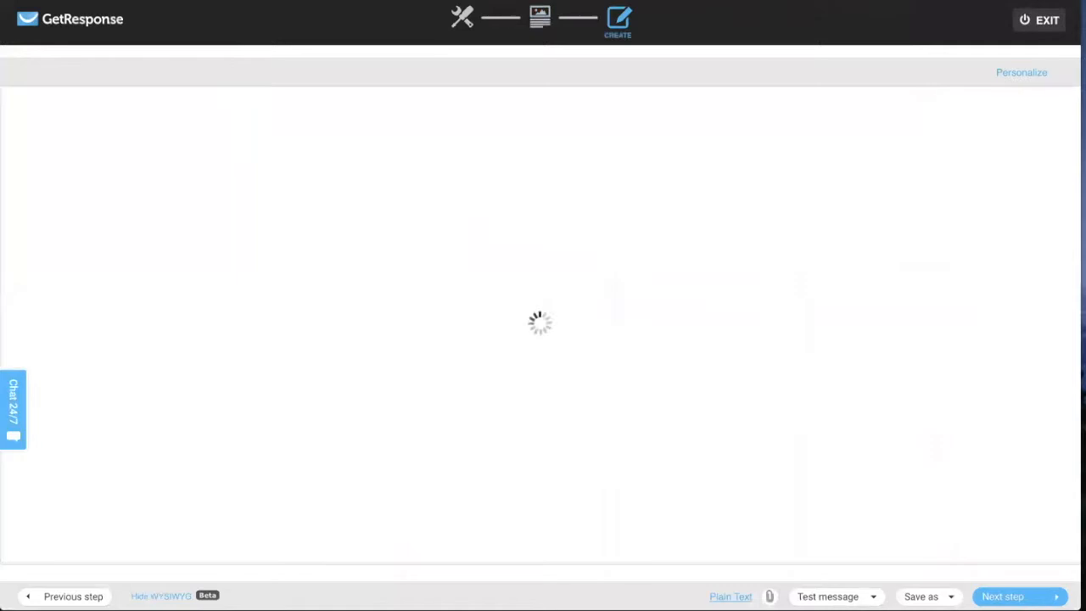
# Step: Switch to Preview and copy the full body of Email 9, from the opening question through the P.S. line
pyautogui.press('super+Tab')
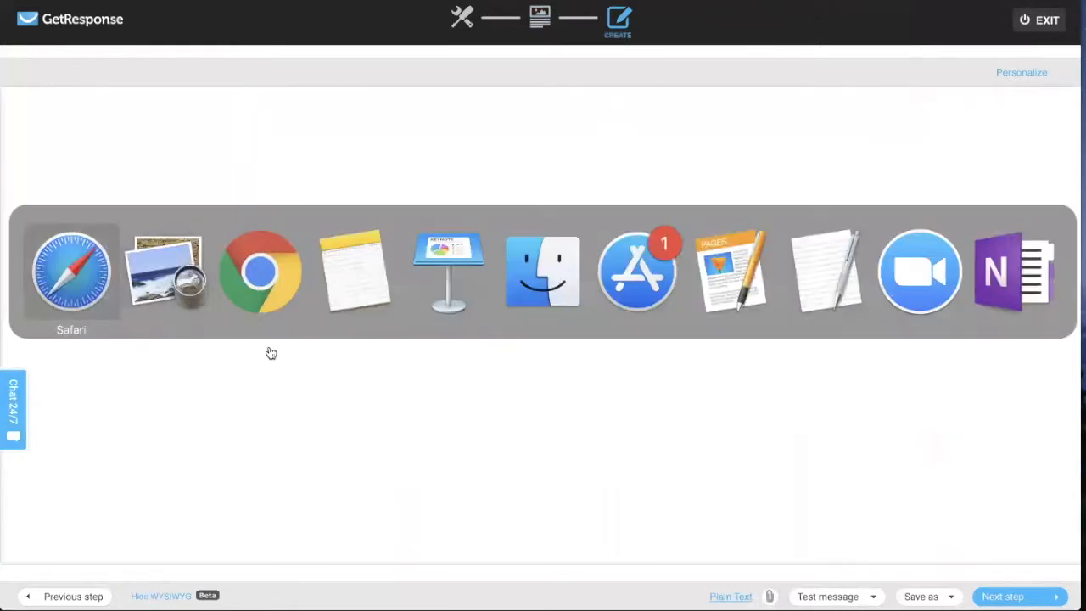
pyautogui.click(161, 290)
pyautogui.moveTo(419, 87); pyautogui.dragTo(695, 211)
pyautogui.scroll(-10, 636, 381)
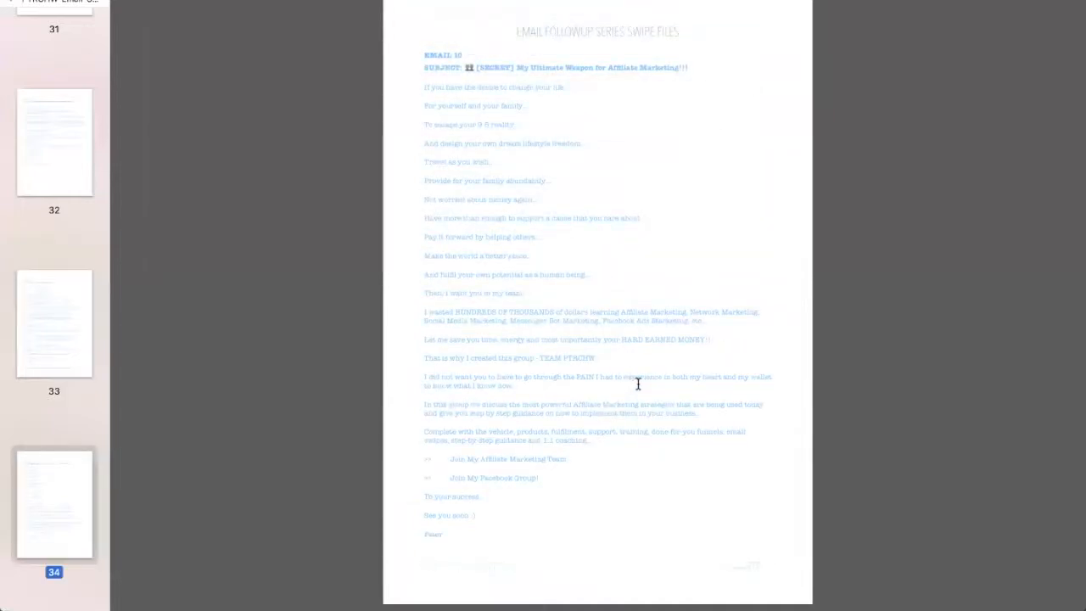
pyautogui.scroll(10, 638, 383)
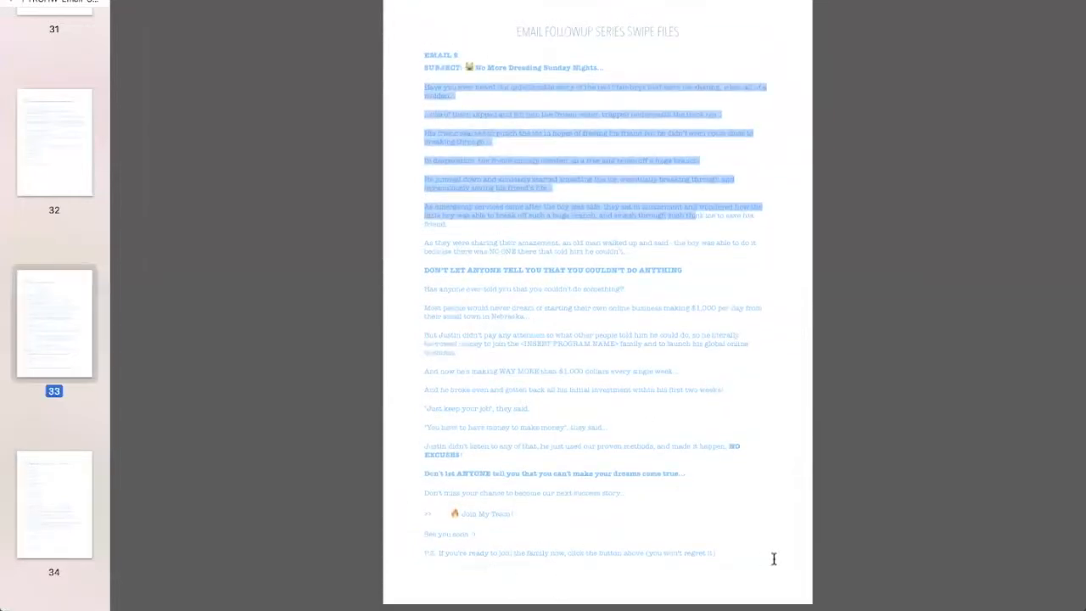
pyautogui.keyDown('shift'); pyautogui.click(723, 552); pyautogui.keyUp('shift')
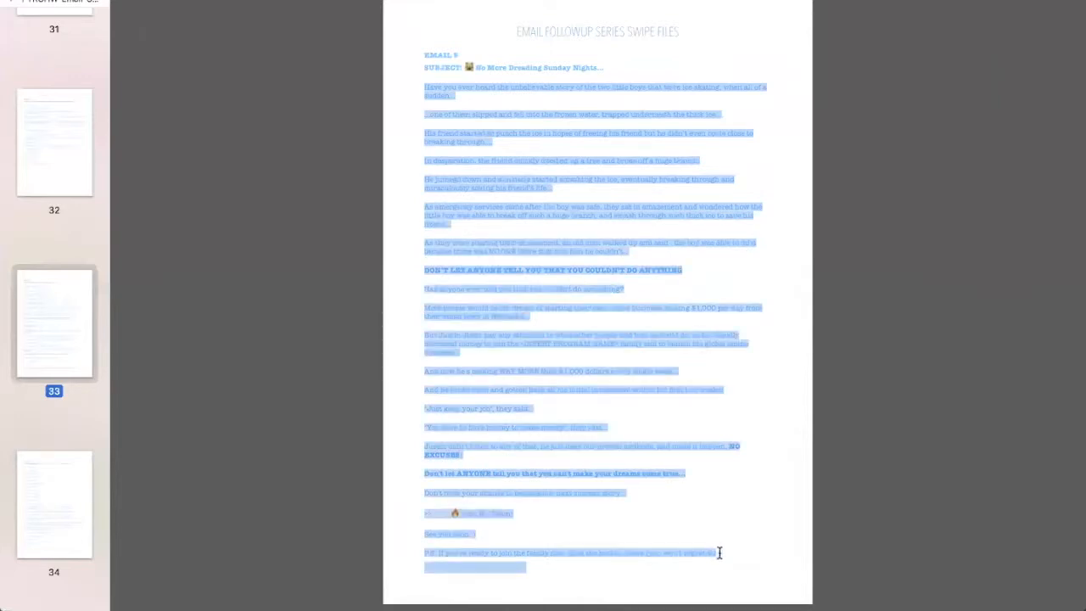
# Step: Switch to TextEdit and replace the post ID list in its note with the copied email body
pyautogui.press('super+Tab')
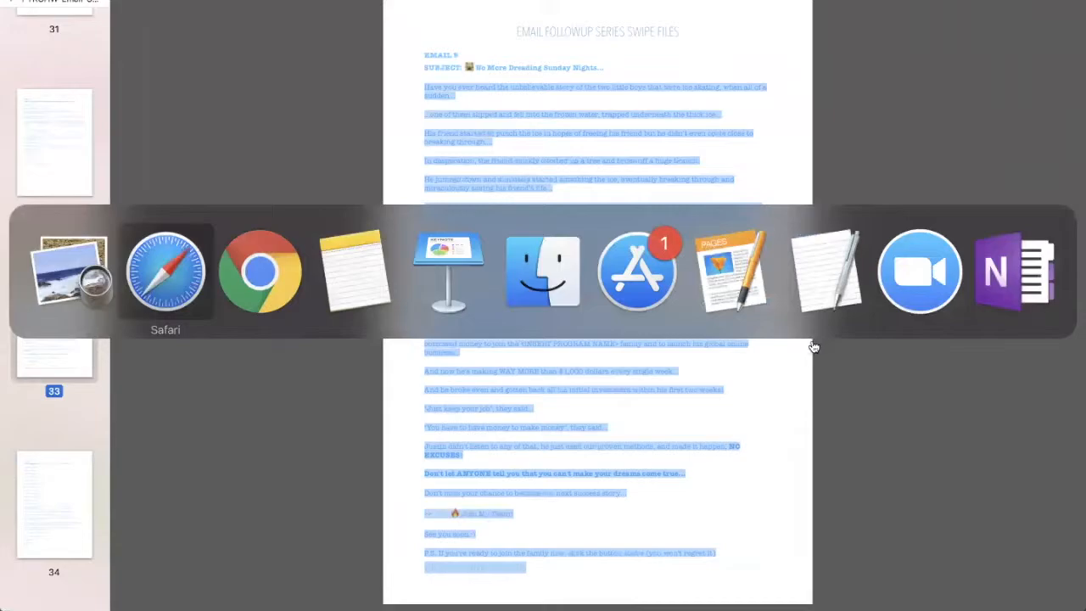
pyautogui.click(814, 270)
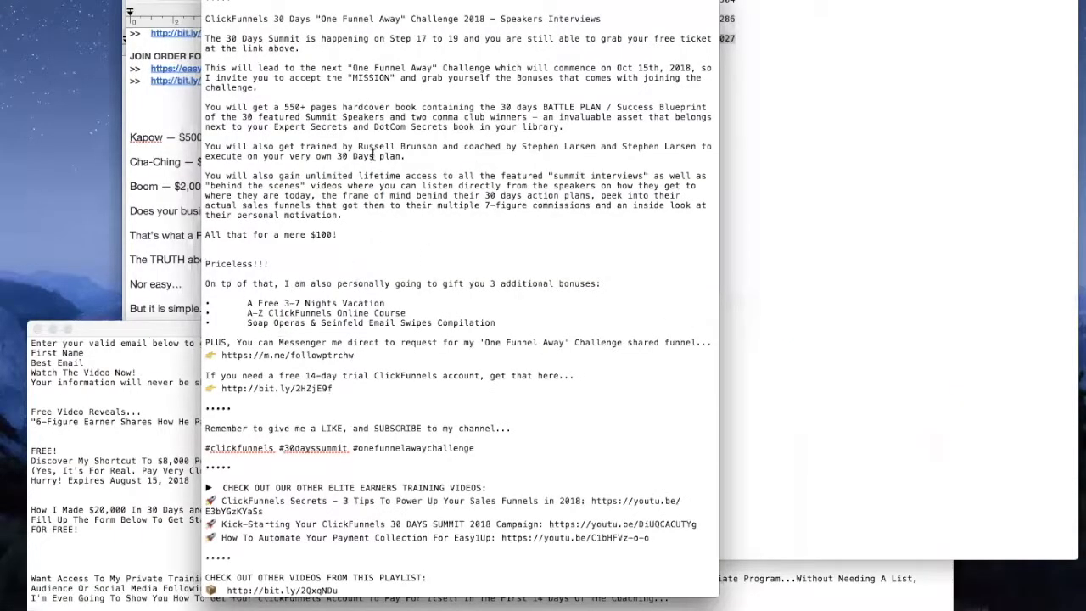
pyautogui.scroll(1, 371, 155)
pyautogui.click(842, 31)
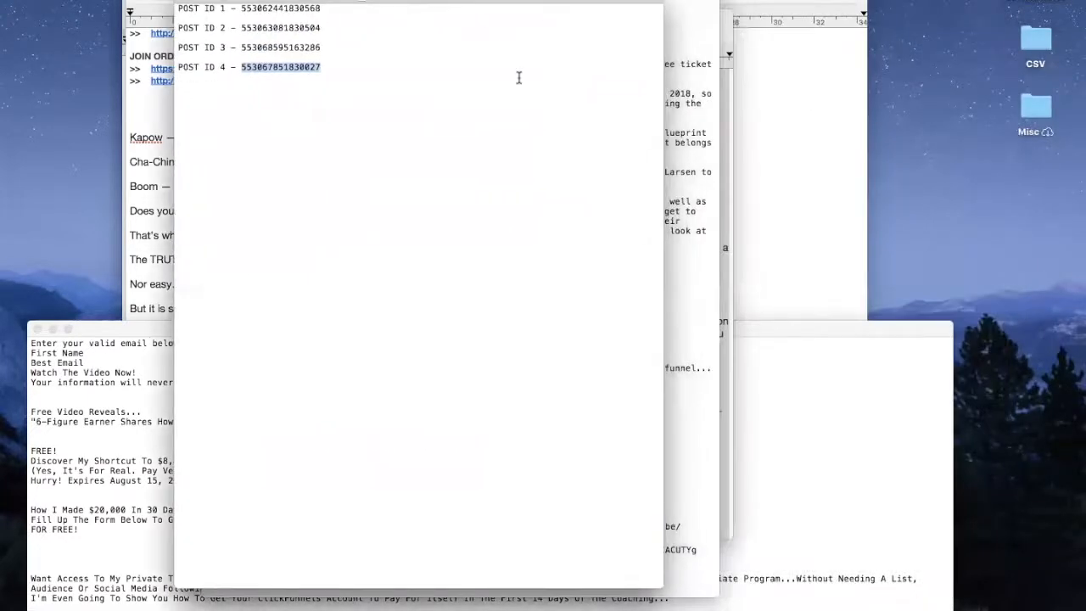
pyautogui.press('cmd+a')
pyautogui.press('cmd+v')
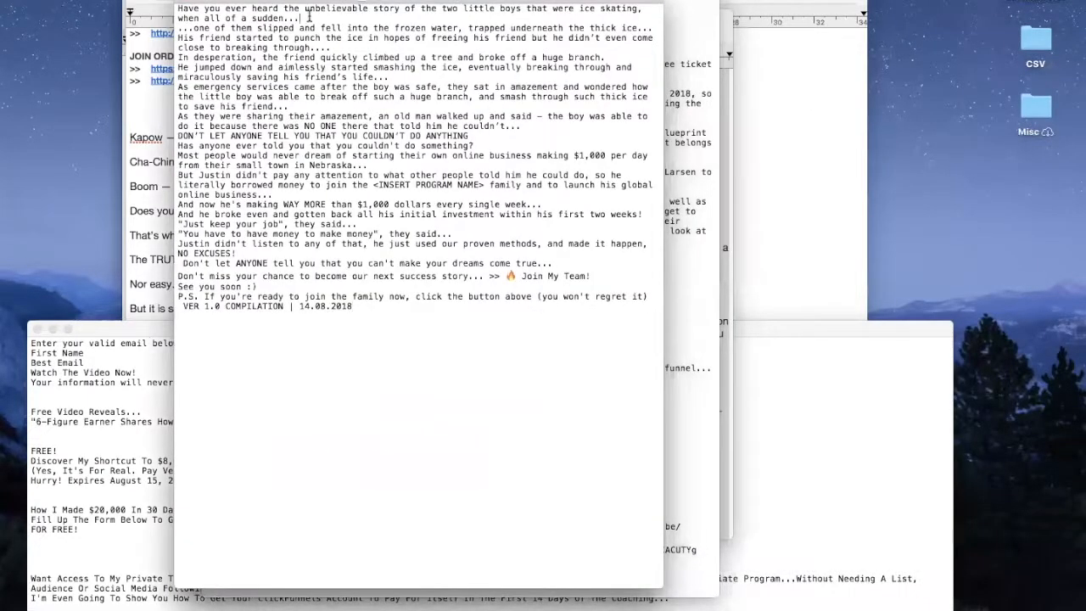
# Step: Check the paragraph spacing against the swipe file and separate the opening paragraphs with blank lines, down to "to save his friend..."
pyautogui.press('Return')
pyautogui.click(345, 56)
pyautogui.press('Return')
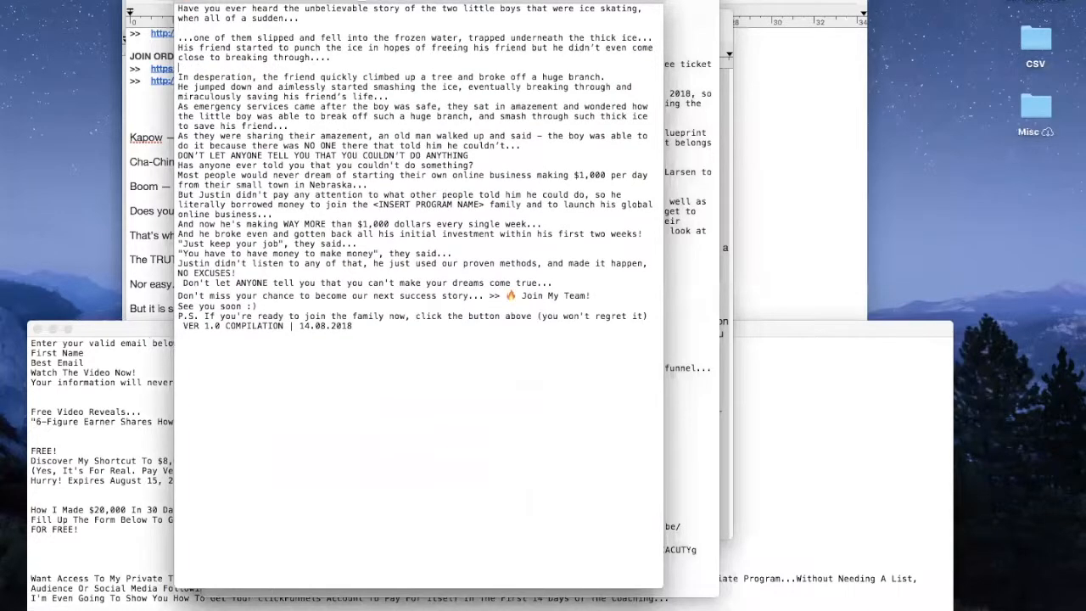
pyautogui.press('super+Tab')
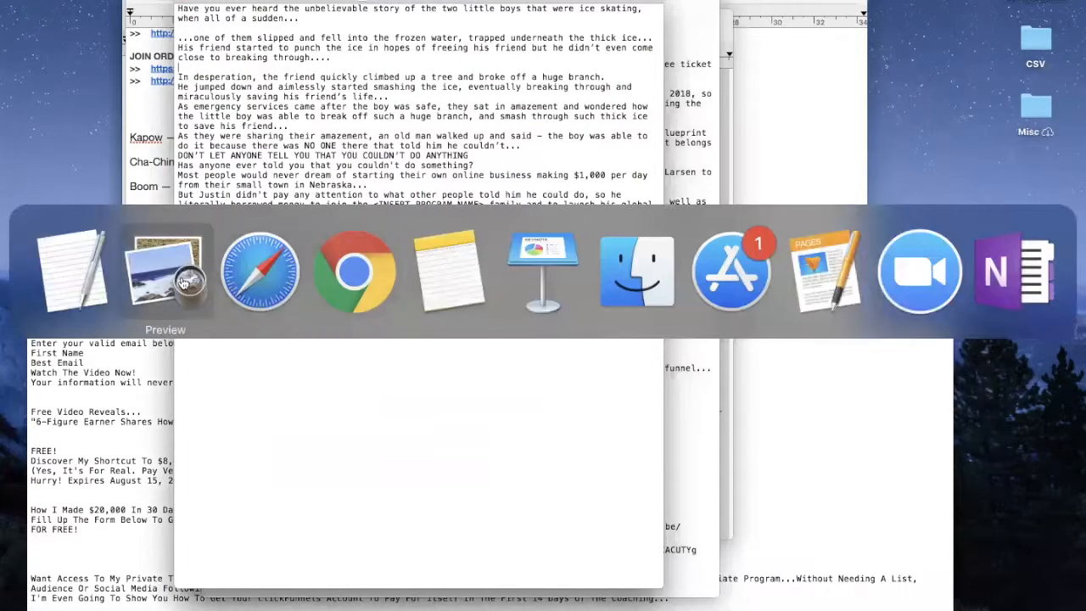
pyautogui.click(182, 283)
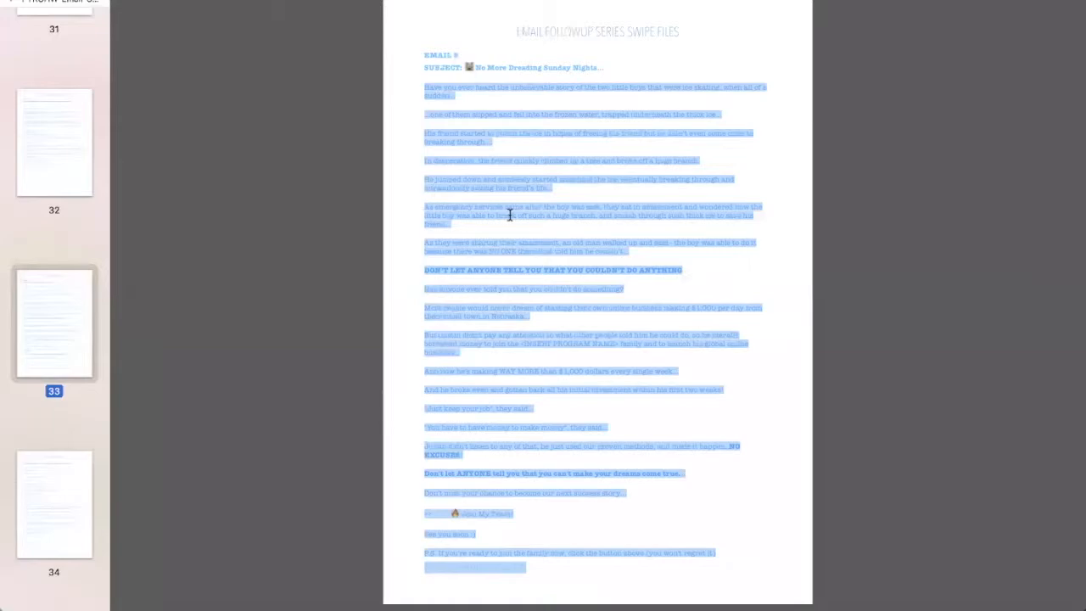
pyautogui.press('super+Tab')
pyautogui.press('super+Tab')
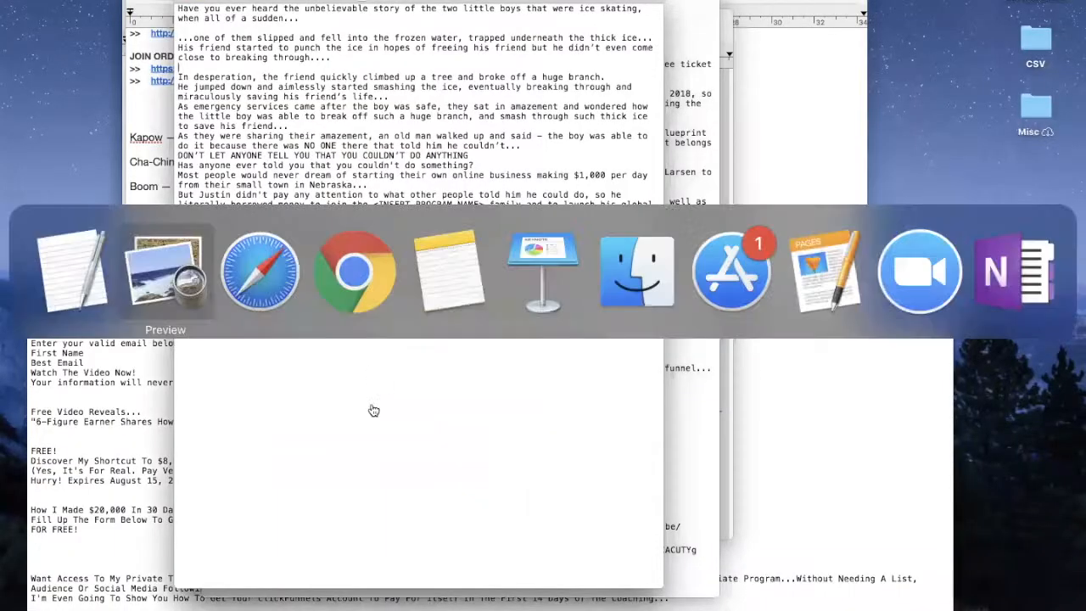
pyautogui.press('super+Tab')
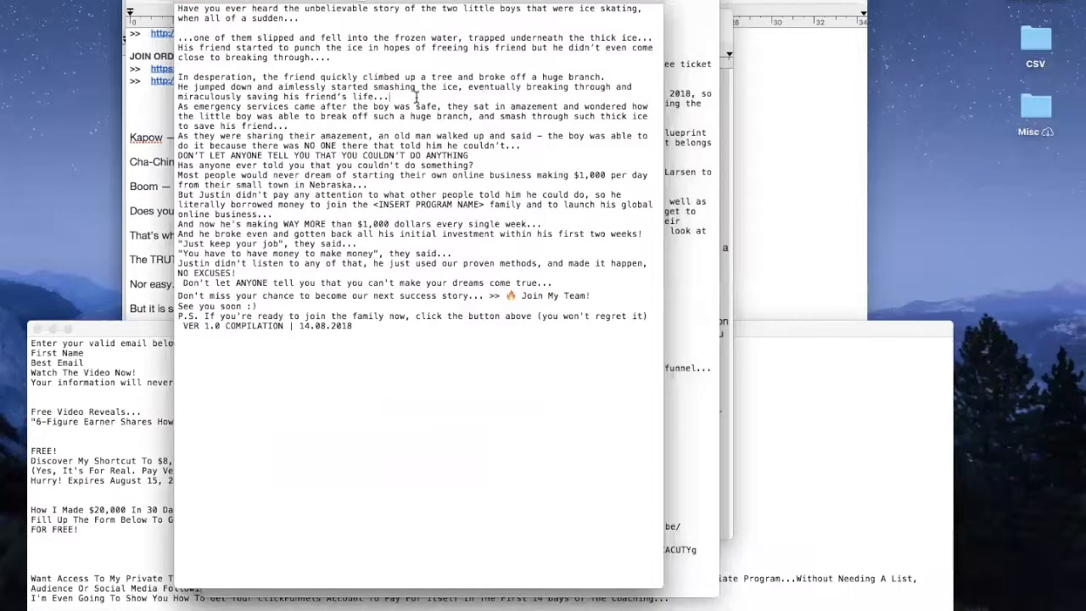
pyautogui.press('Return')
pyautogui.click(455, 137)
pyautogui.press('Return')
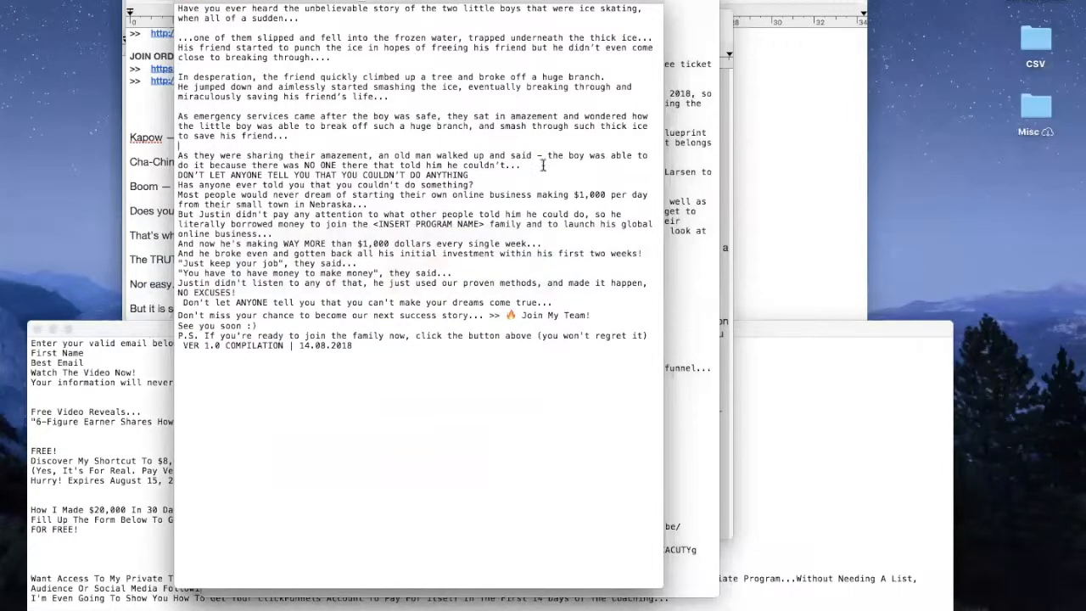
# Step: Add blank lines around the "DON'T LET ANYONE TELL YOU" heading, the question below it and the paragraph ending in "Nebraska..."
pyautogui.click(534, 173)
pyautogui.press('Return')
pyautogui.press('Return')
pyautogui.click(478, 203)
pyautogui.press('Return')
pyautogui.click(482, 234)
pyautogui.press('Return')
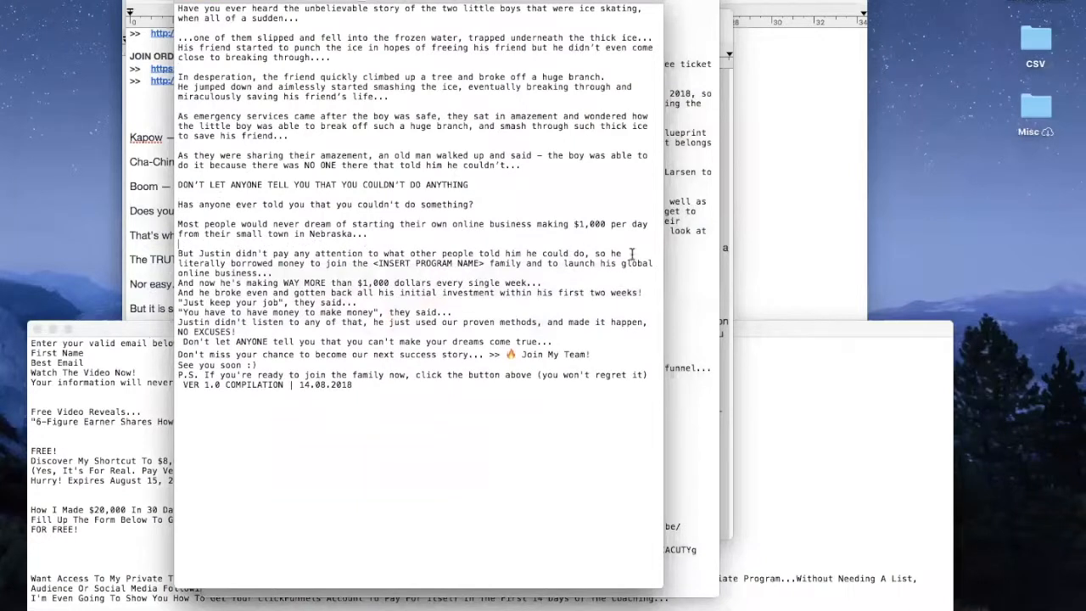
# Step: Add blank lines after "online business...", "every single week..." and each of the two "they said..." lines
pyautogui.click(577, 273)
pyautogui.press('Return')
pyautogui.click(547, 292)
pyautogui.press('Return')
pyautogui.press('Return')
pyautogui.click(358, 322)
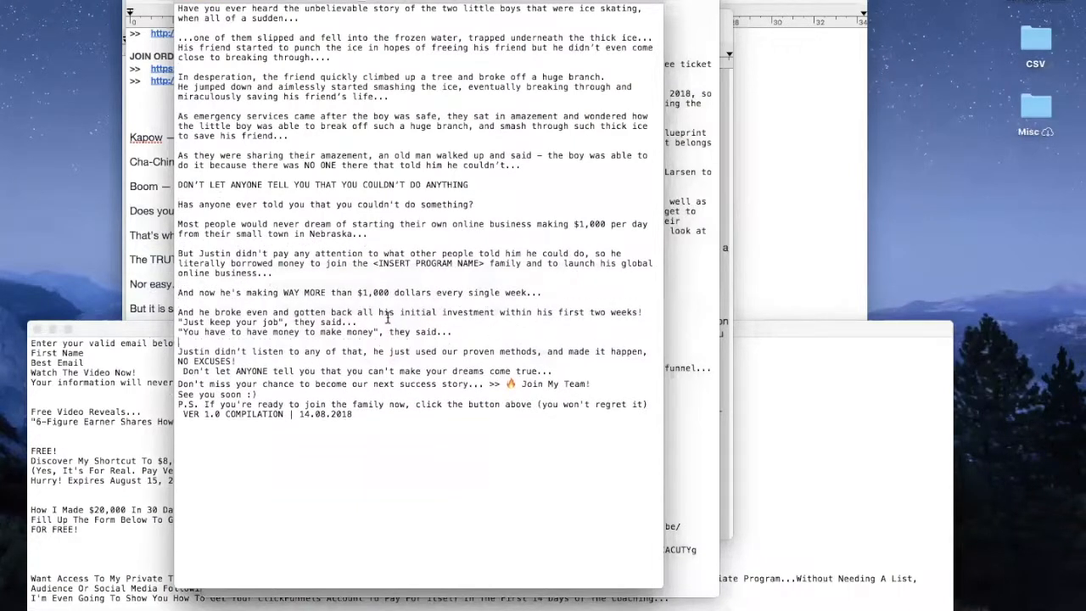
pyautogui.press('Return')
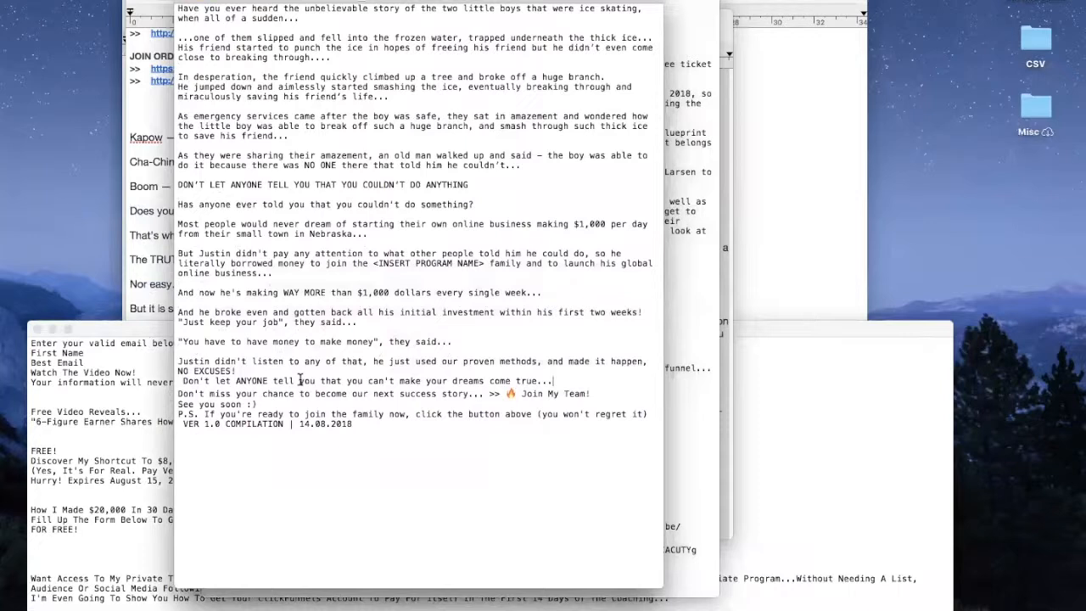
# Step: Add blank lines after "NO EXCUSES!", "come true...", "Join My Team!" and "See you soon :)"
pyautogui.press('Return')
pyautogui.click(555, 391)
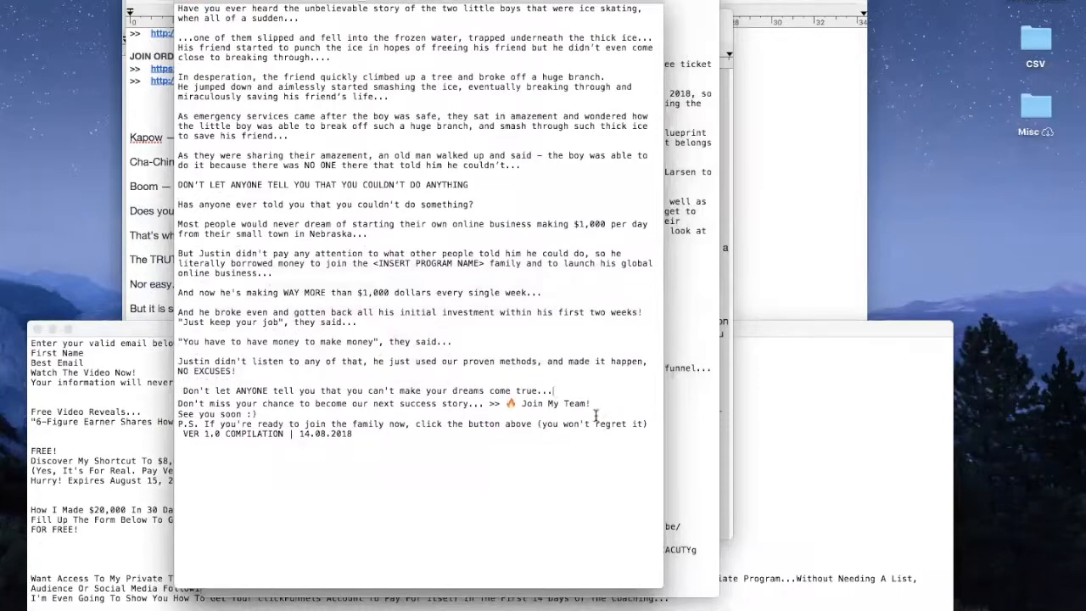
pyautogui.press('Return')
pyautogui.click(605, 413)
pyautogui.press('Return')
pyautogui.click(355, 434)
pyautogui.press('Return')
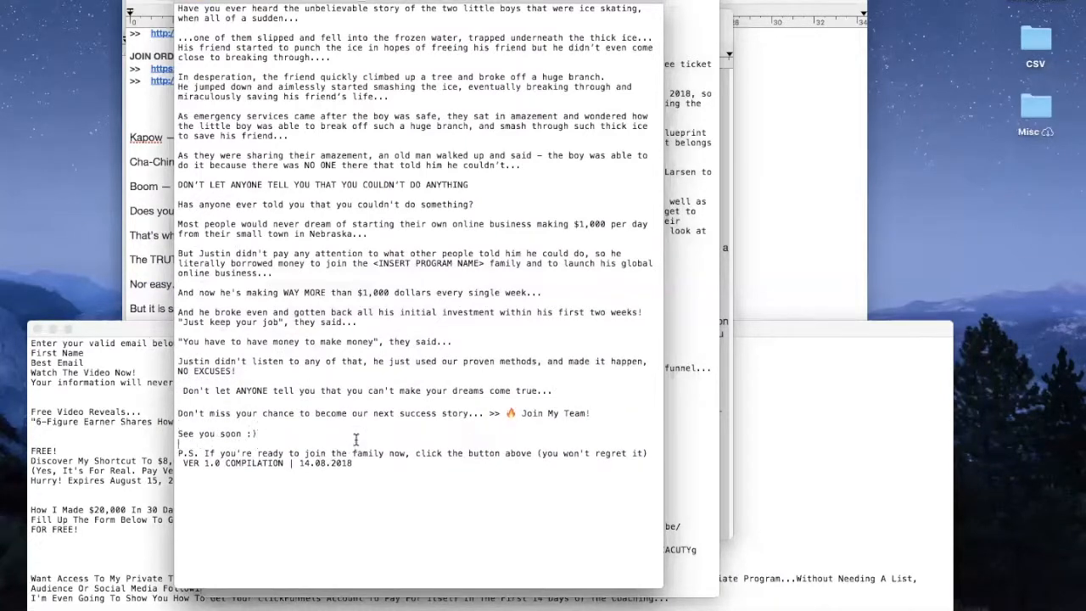
# Step: Delete the "VER 1.0 COMPILATION | 14.08.2018" line and copy the whole cleaned text into the GetResponse email body
pyautogui.moveTo(367, 463); pyautogui.dragTo(93, 460)
pyautogui.press('BackSpace')
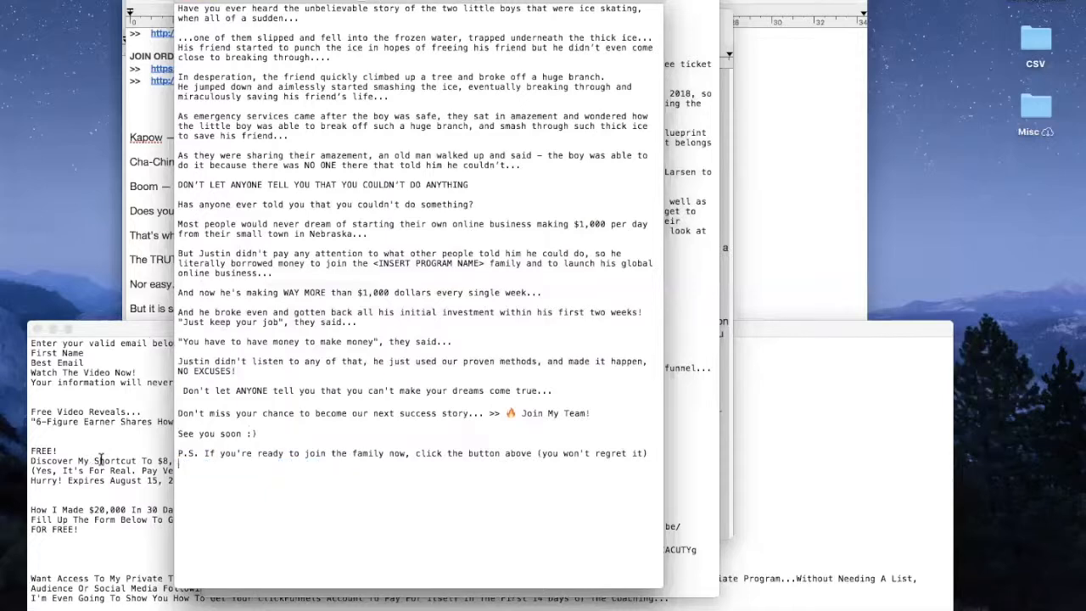
pyautogui.press('super+a')
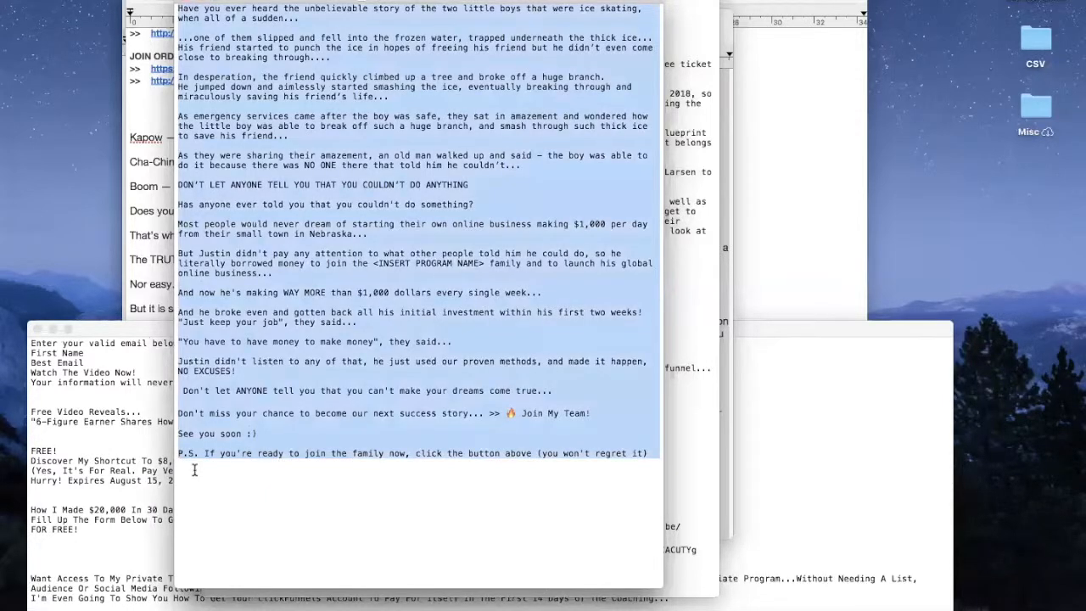
pyautogui.press('super+Tab')
pyautogui.click(642, 288)
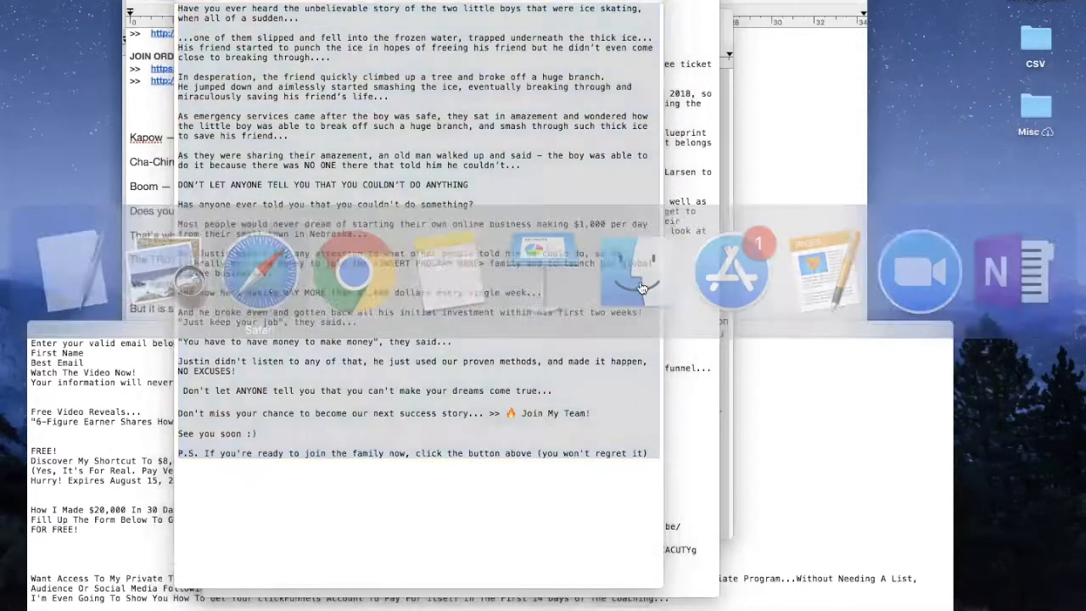
pyautogui.press('super+v')
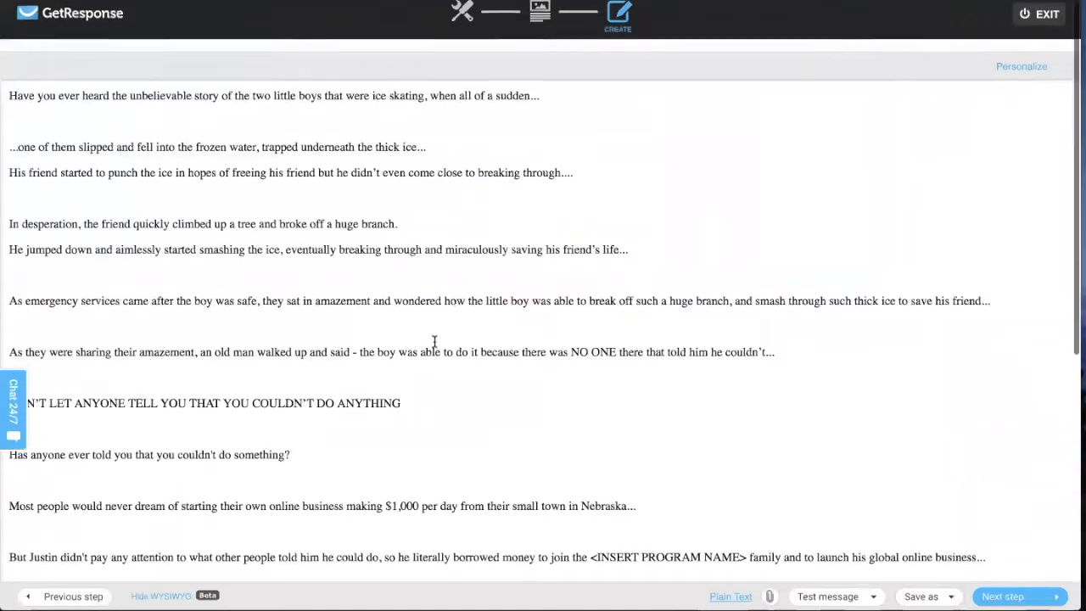
# Step: Add blank lines after "trapped underneath the thick ice..." and "broke off a huge branch." in the email body
pyautogui.scroll(-5, 585, 412)
pyautogui.scroll(-2, 586, 412)
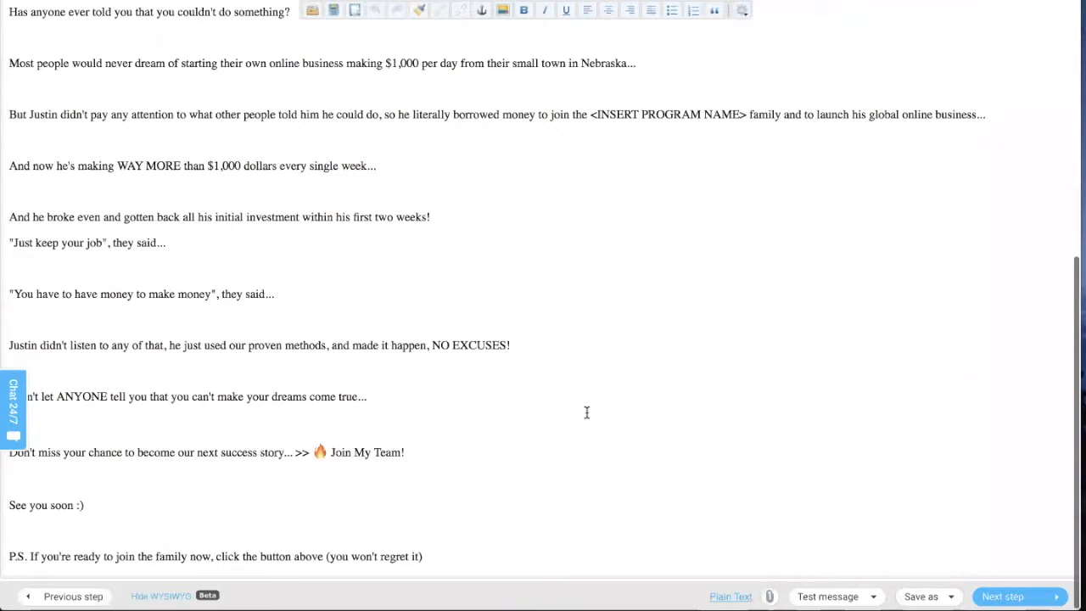
pyautogui.scroll(10, 586, 412)
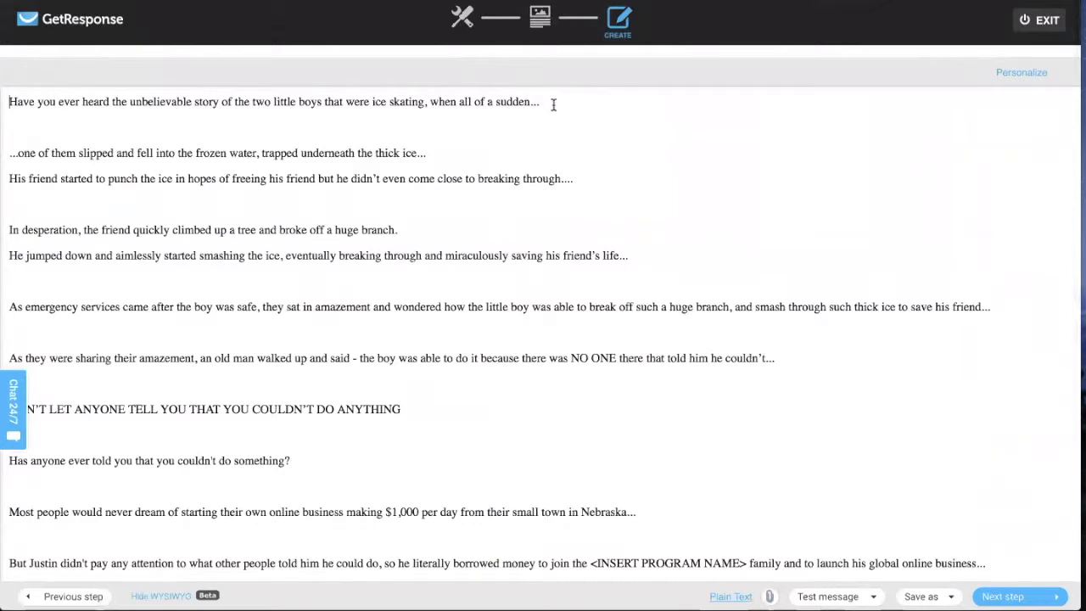
pyautogui.moveTo(546, 101); pyautogui.dragTo(546, 142)
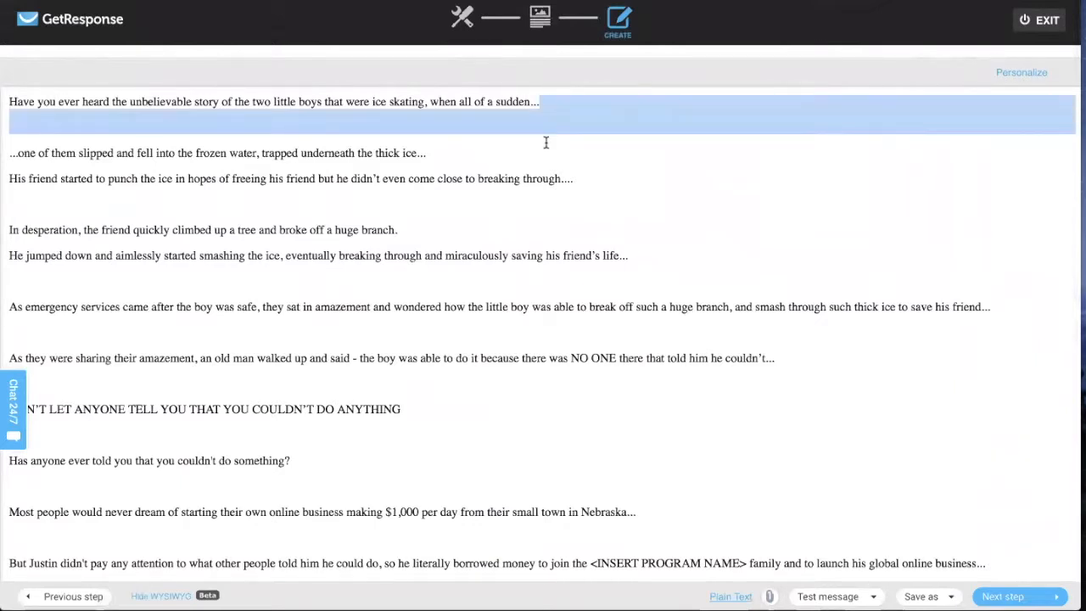
pyautogui.click(441, 152)
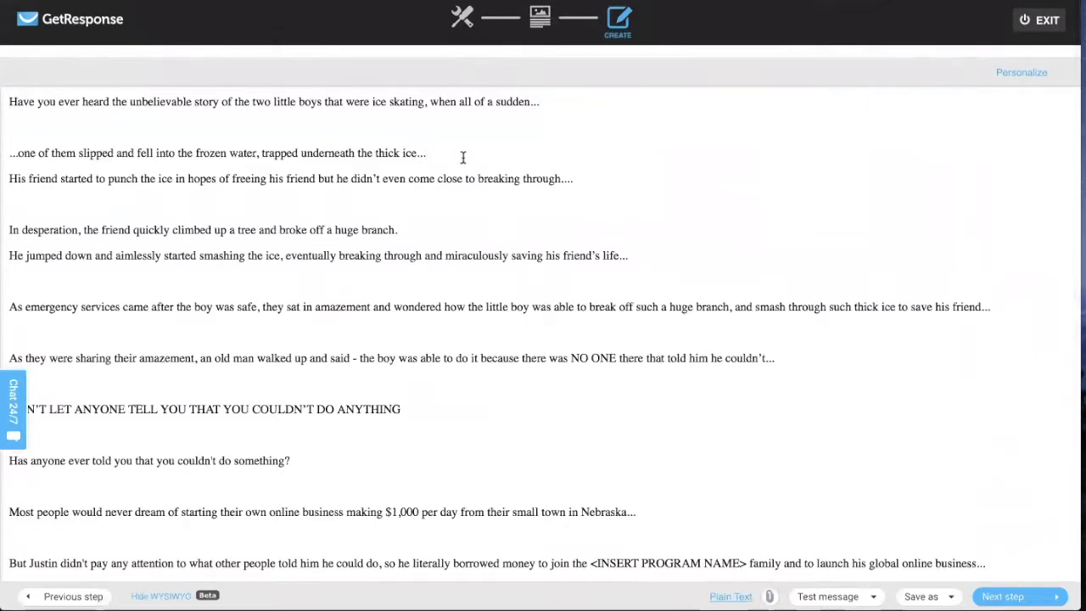
pyautogui.press('Return')
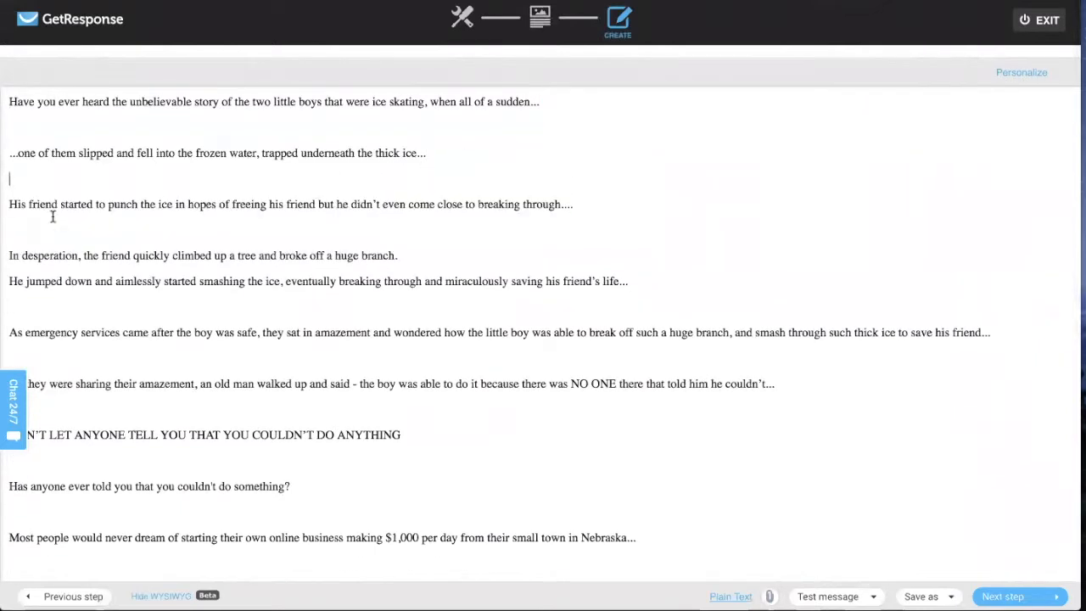
pyautogui.click(408, 254)
pyautogui.press('Return')
# Step: Insert a greeting line above the opening paragraph with the [[firstname]] personalization field followed by a comma
pyautogui.scroll(-10, 588, 417)
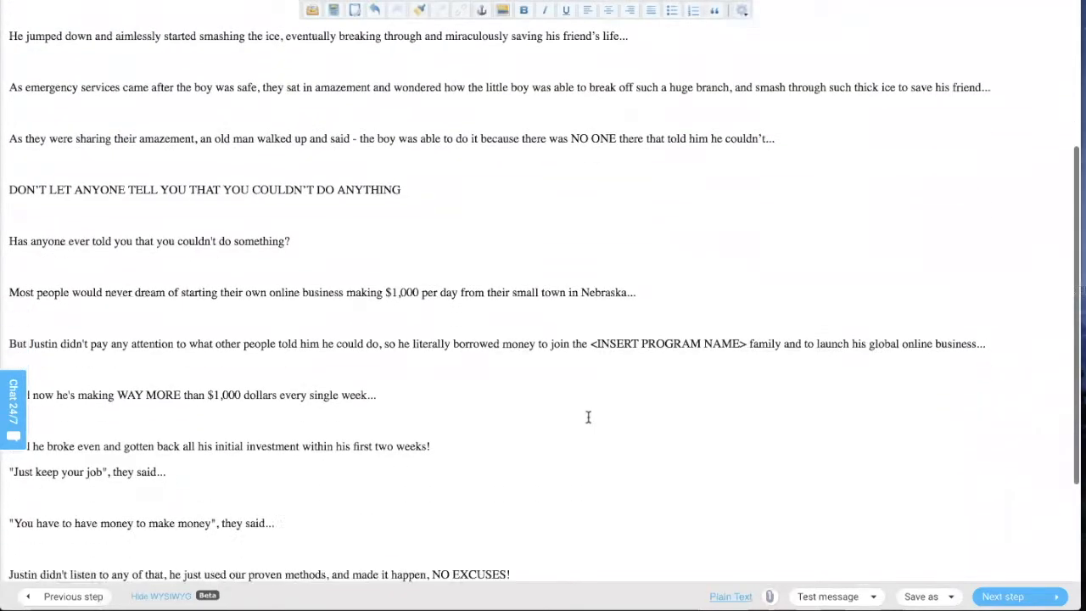
pyautogui.scroll(5, 587, 416)
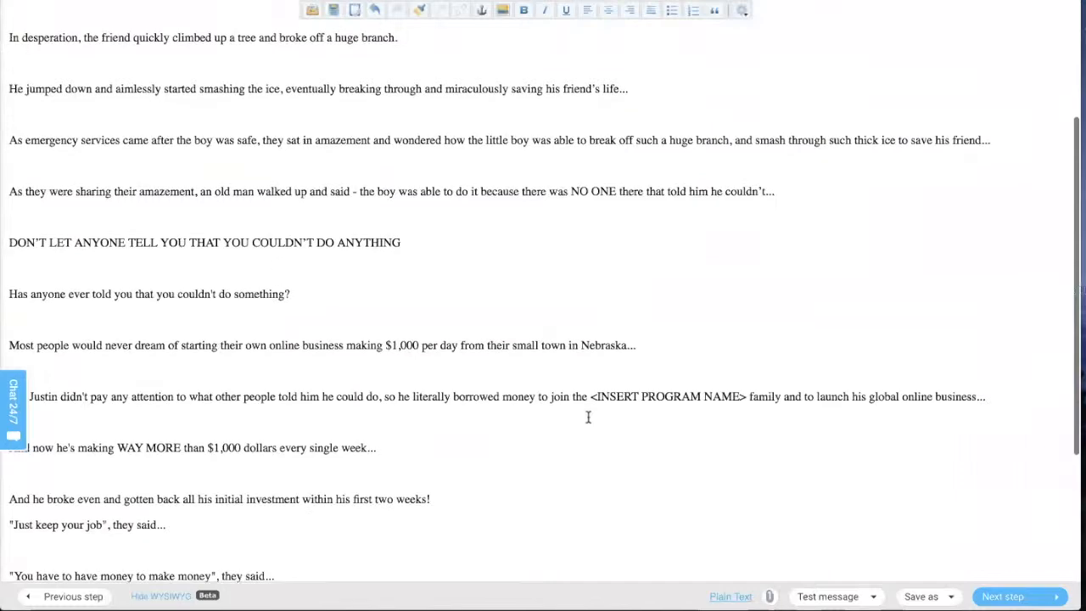
pyautogui.scroll(3, 43, 80)
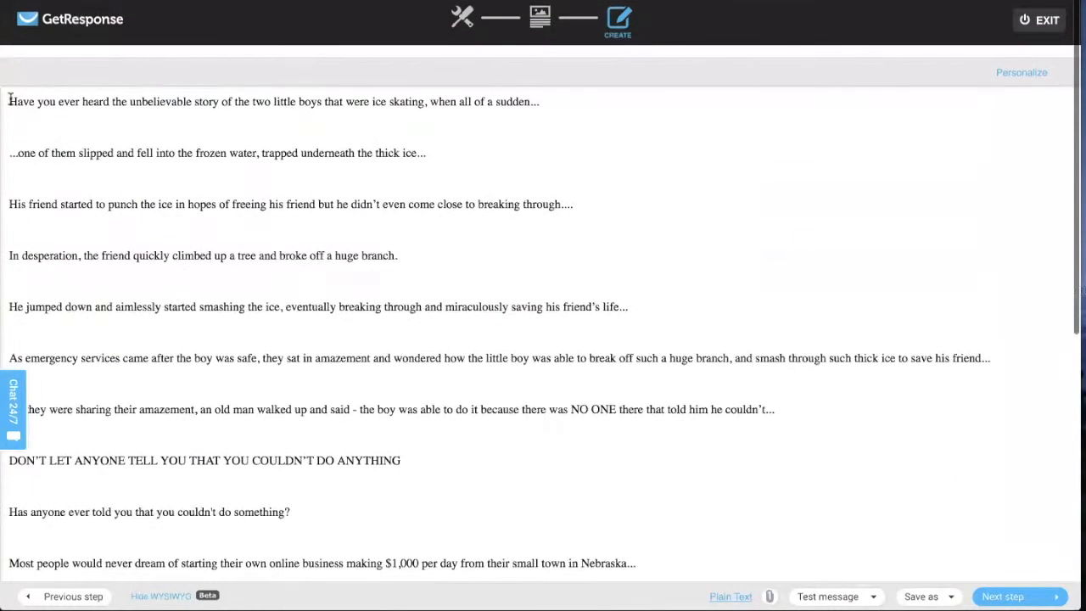
pyautogui.press('Return')
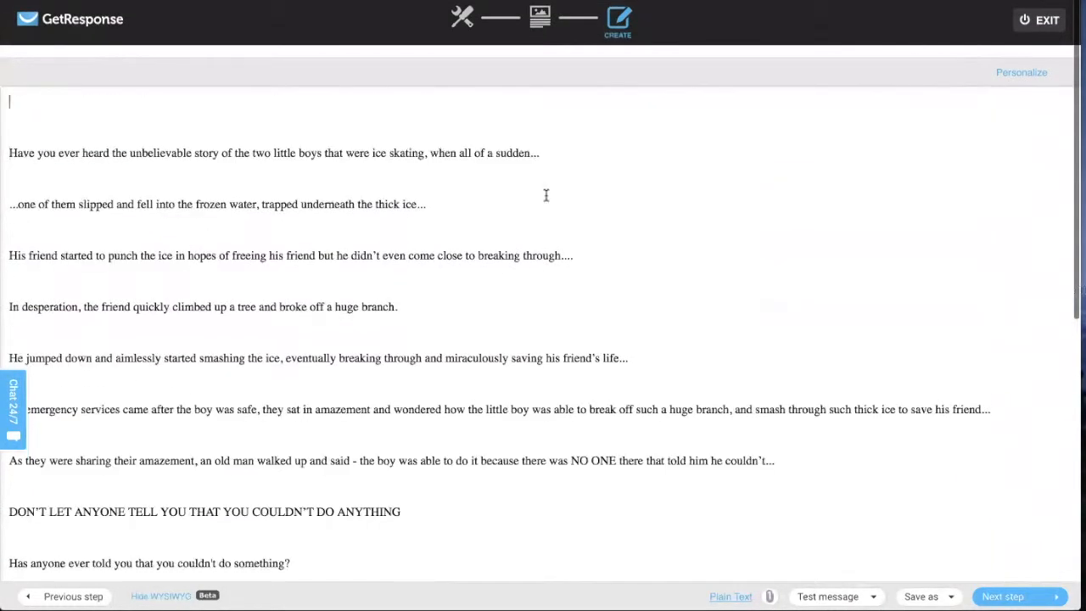
pyautogui.click(1021, 72)
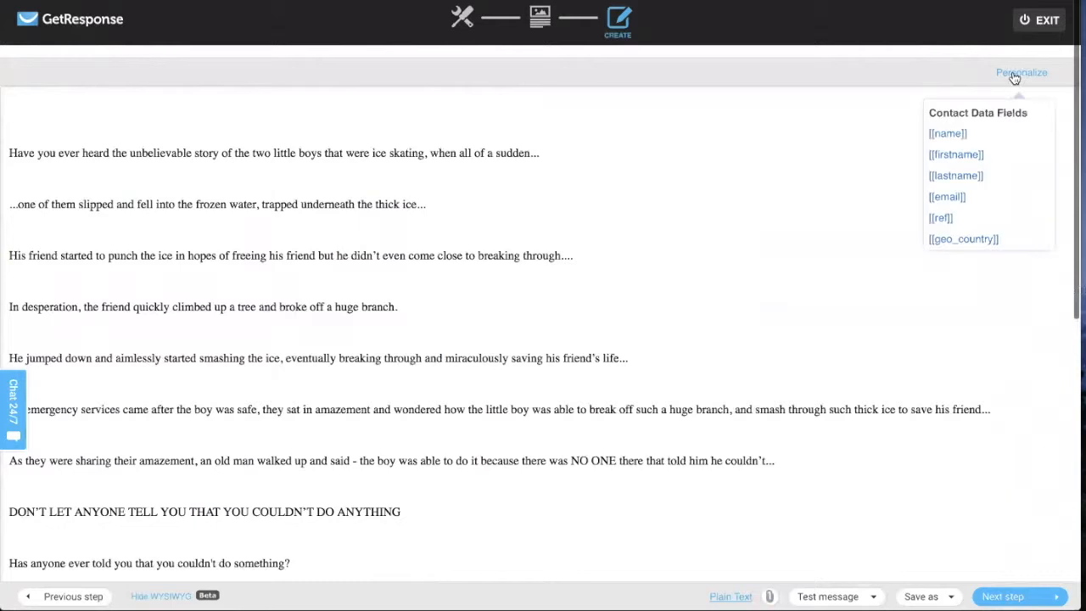
pyautogui.click(967, 151)
pyautogui.write(',')
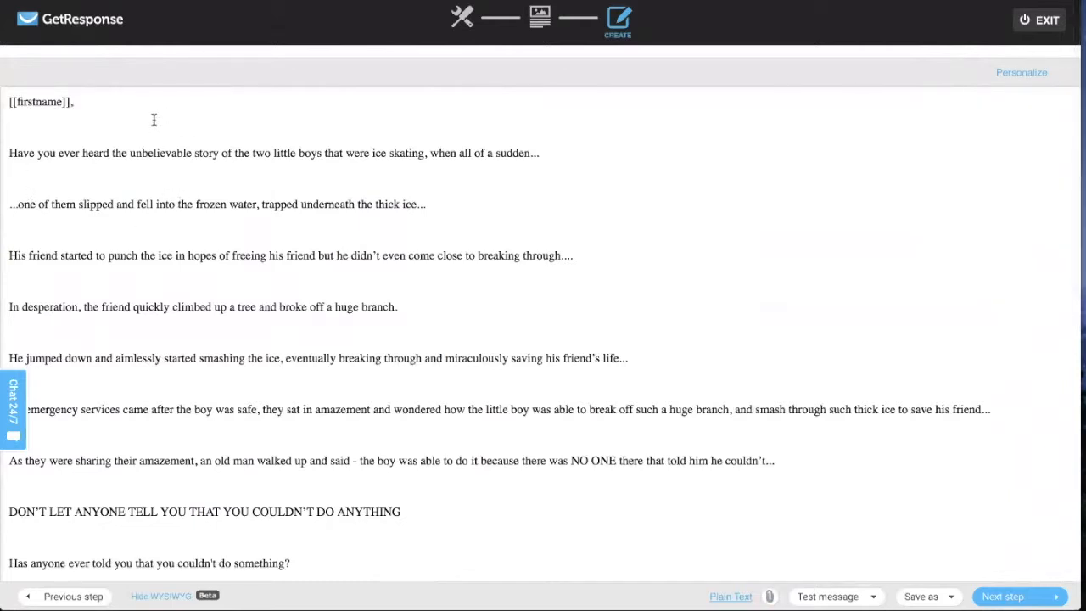
pyautogui.moveTo(7, 152); pyautogui.dragTo(647, 356)
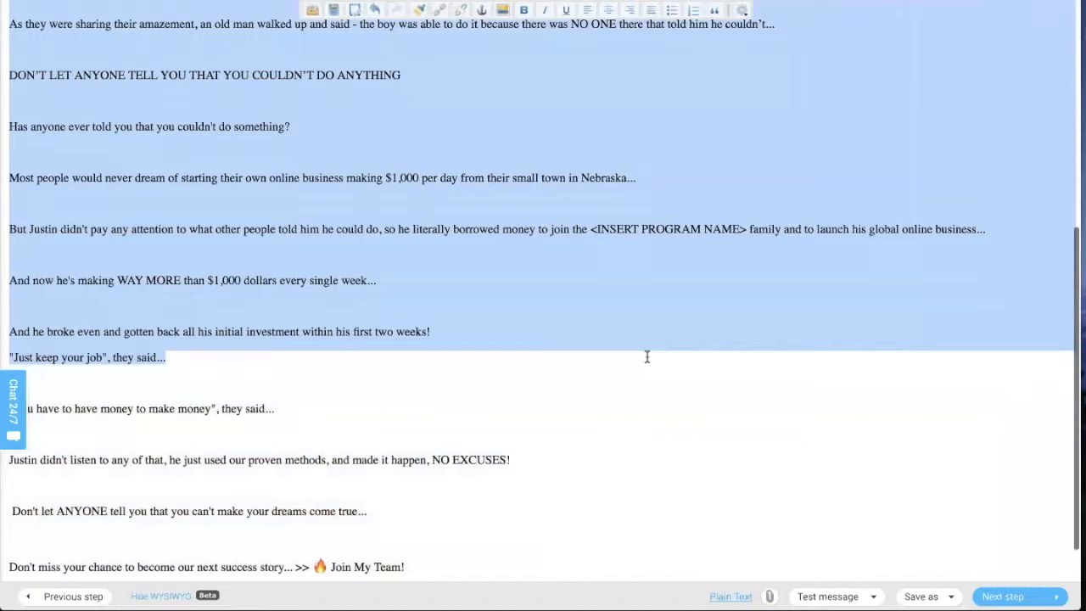
pyautogui.scroll(10, 547, 280)
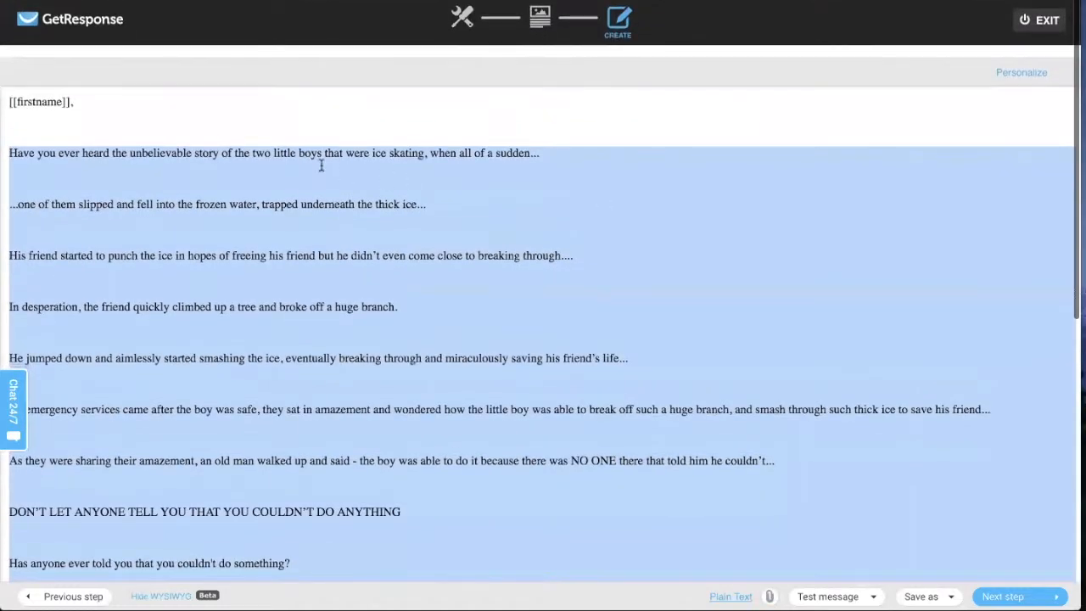
pyautogui.click(320, 165)
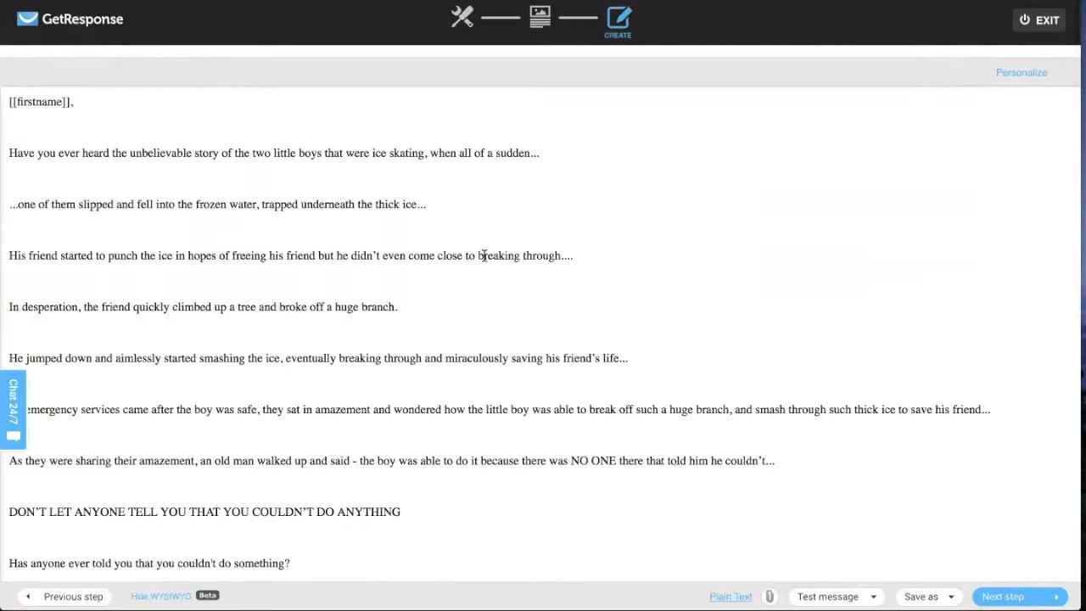
# Step: Bold "unbelievable", the old man's words from "the boy was able" to "couldn't", and the question "Has anyone ever told you that you couldn't do something?"
pyautogui.doubleClick(157, 153)
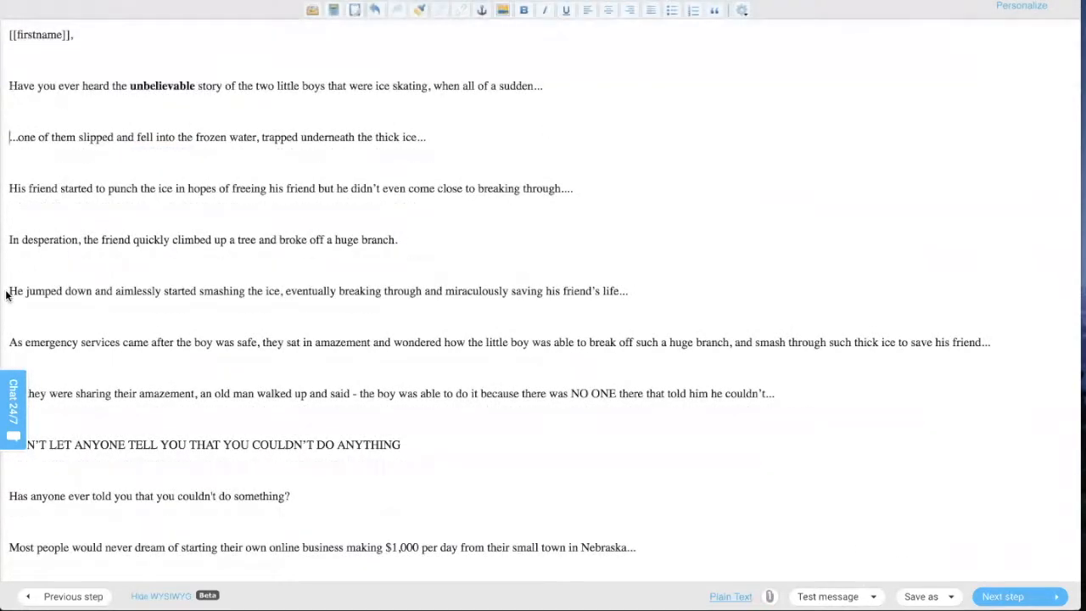
pyautogui.scroll(-2, 51, 289)
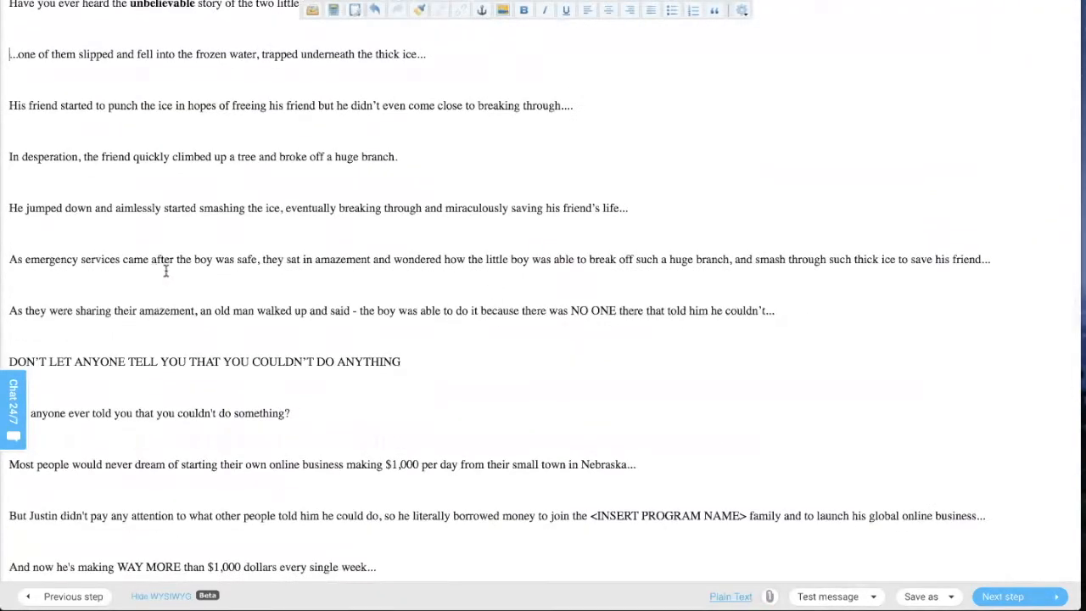
pyautogui.scroll(-1, 636, 281)
pyautogui.moveTo(357, 264); pyautogui.dragTo(772, 266)
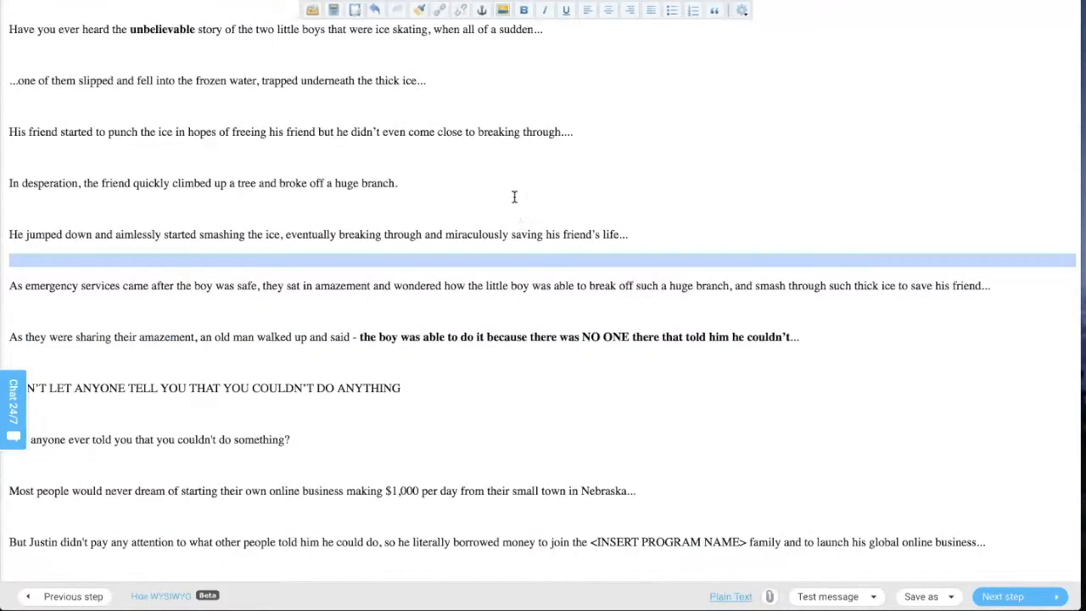
pyautogui.scroll(-6, 59, 59)
pyautogui.scroll(3, 58, 59)
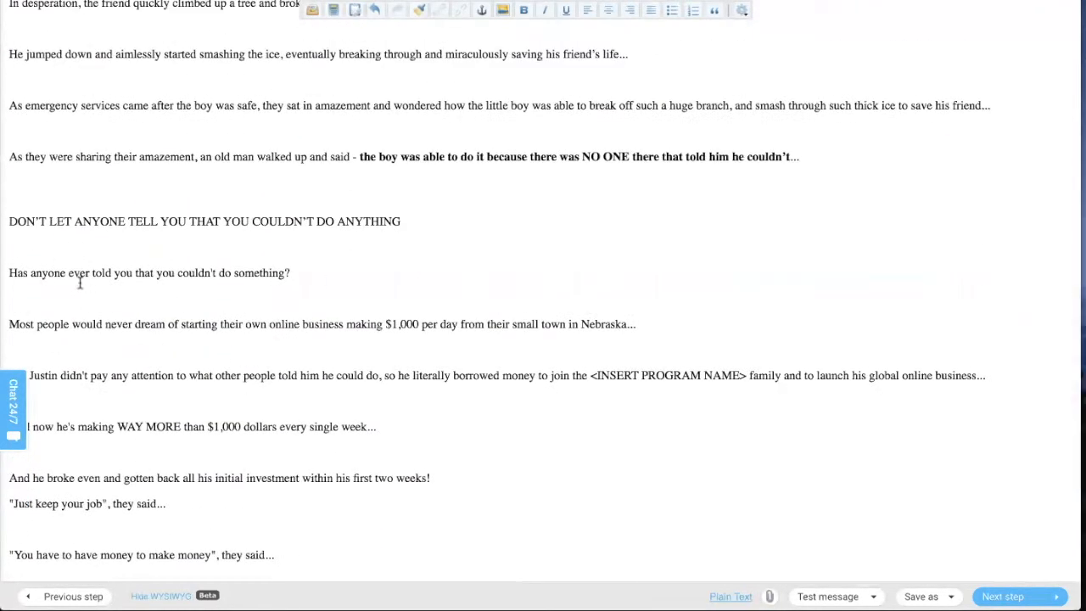
pyautogui.scroll(-3, 51, 246)
pyautogui.moveTo(290, 174); pyautogui.dragTo(10, 174)
pyautogui.hotkey('ctrl', 'b')
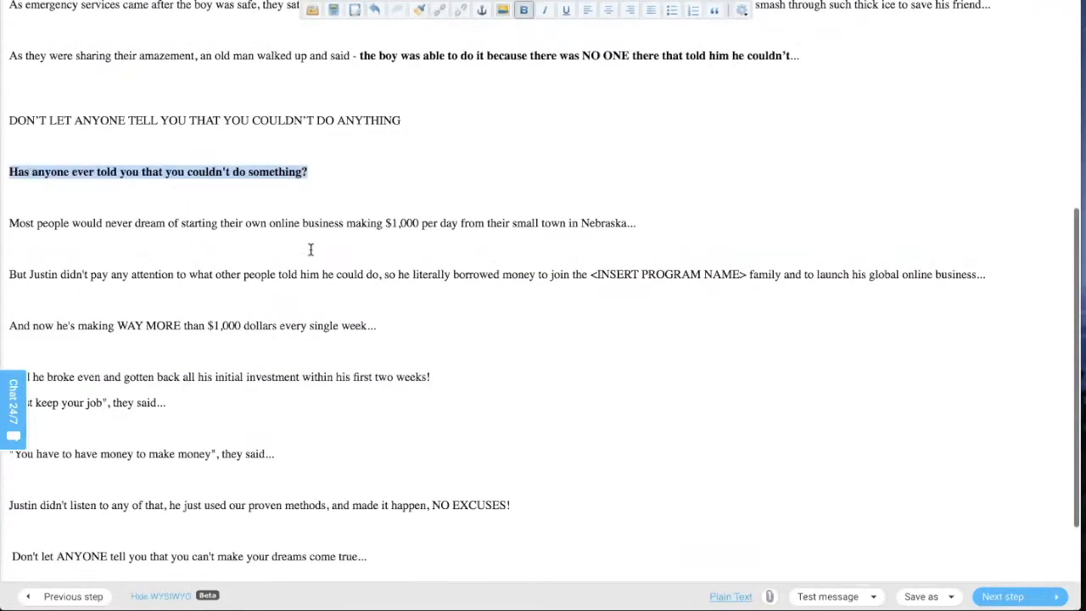
# Step: Replace the <INSERT PROGRAM NAME> placeholder with TEAM PTRCHW
pyautogui.scroll(-3, 501, 266)
pyautogui.moveTo(747, 169); pyautogui.dragTo(591, 169)
pyautogui.write('TEAM PTRCHW')
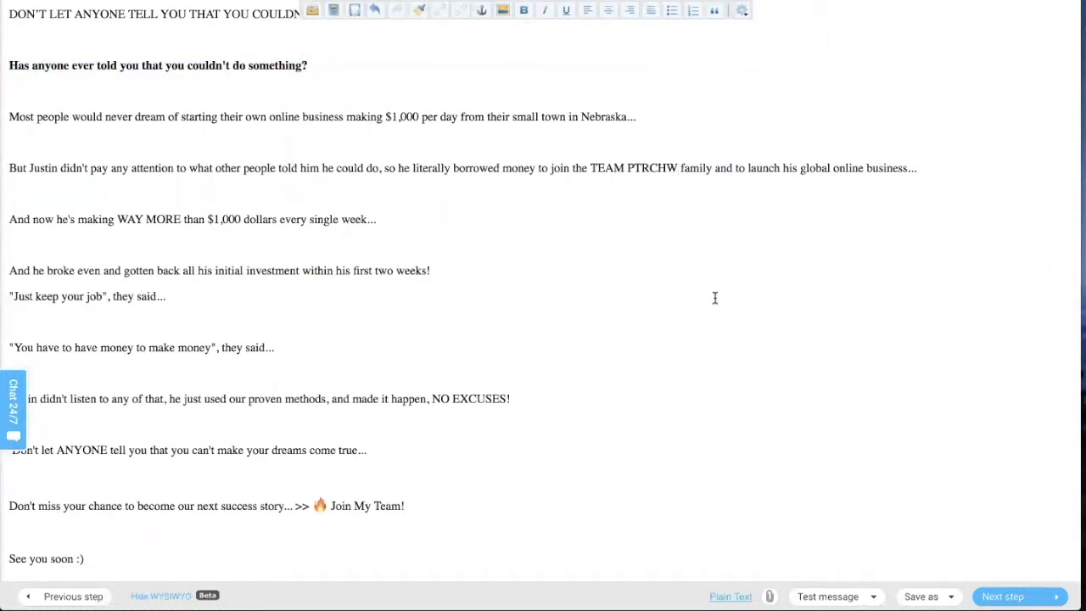
# Step: Add a blank line after "his first two weeks!" and bold "broke even" in that sentence
pyautogui.click(458, 270)
pyautogui.press('Return')
pyautogui.scroll(-2, 364, 363)
pyautogui.moveTo(101, 194); pyautogui.dragTo(46, 194)
pyautogui.hotkey('ctrl', 'b')
pyautogui.click(131, 315)
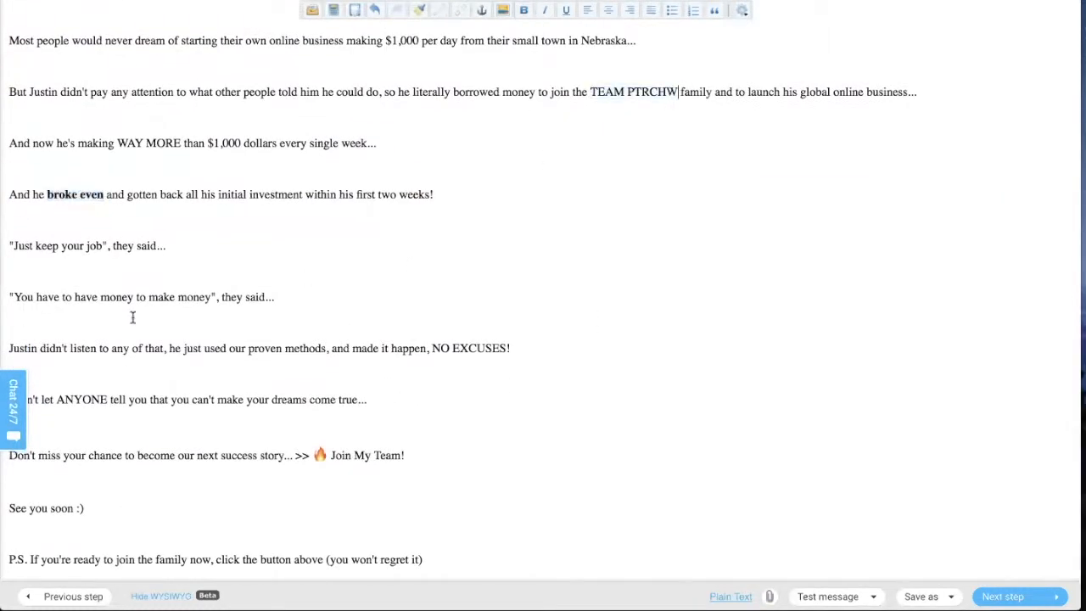
# Step: Bold the line "Don't let ANYONE tell you that you can't make your dreams come true..."
pyautogui.scroll(3, 364, 279)
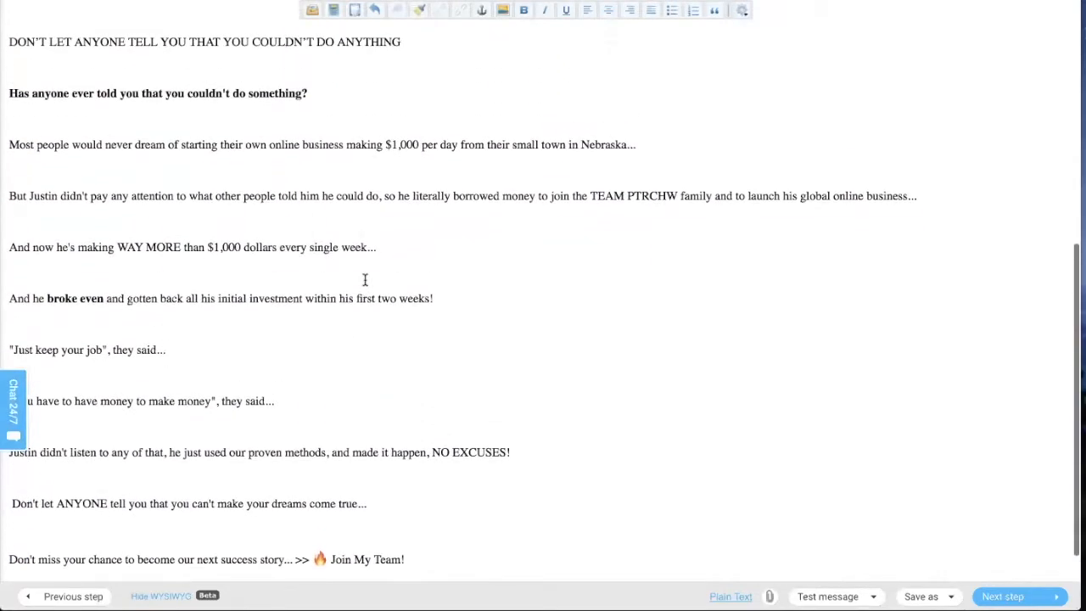
pyautogui.moveTo(513, 463); pyautogui.dragTo(71, 464)
pyautogui.moveTo(12, 514); pyautogui.dragTo(367, 514)
pyautogui.hotkey('ctrl', 'b')
# Step: Move ">> 🔥 Join My Team!" onto its own line and add the sender's first name below "See you soon :)"
pyautogui.scroll(-3, 582, 453)
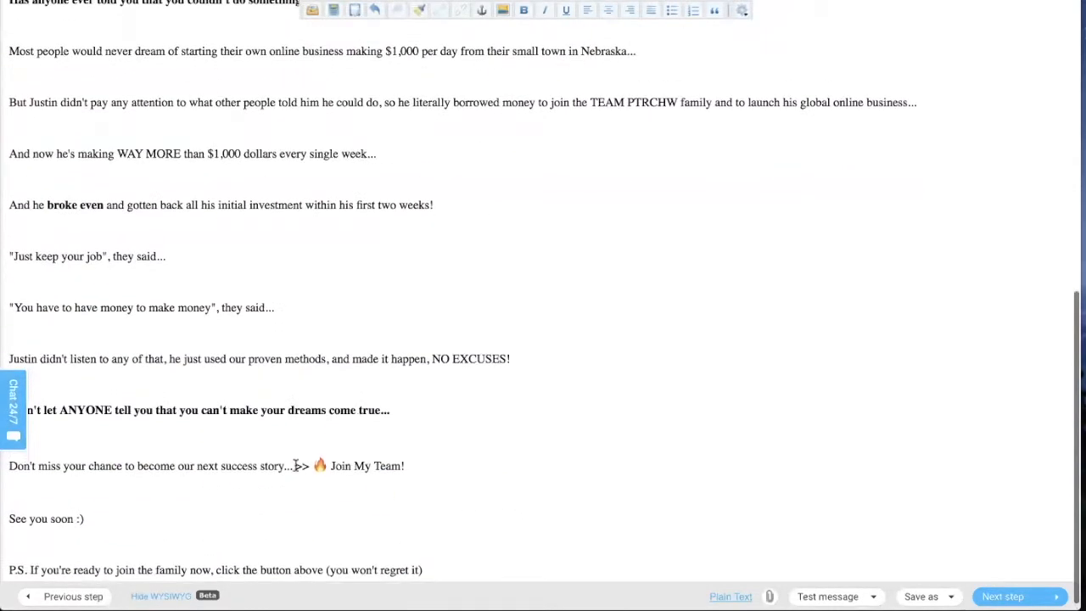
pyautogui.click(296, 461)
pyautogui.press('Return')
pyautogui.click(108, 512)
pyautogui.hotkey('shift', 'Return')
pyautogui.write('Peter')
pyautogui.scroll(-1, 467, 463)
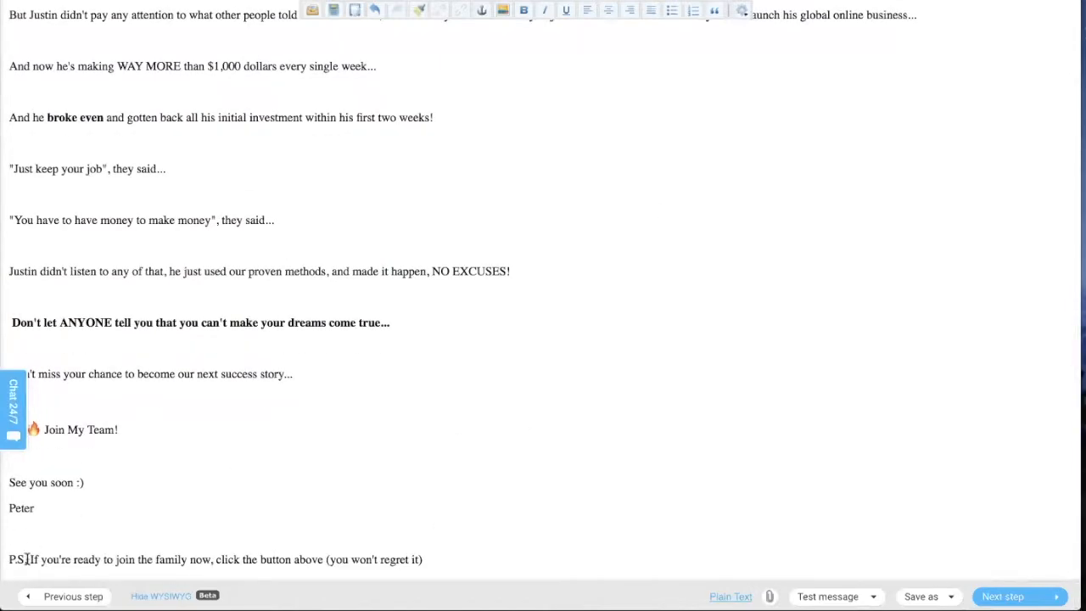
# Step: Switch to Notes and get the direct application page link from the "CUSTOM URLS FOR EASY1UP" note
pyautogui.scroll(5, 633, 314)
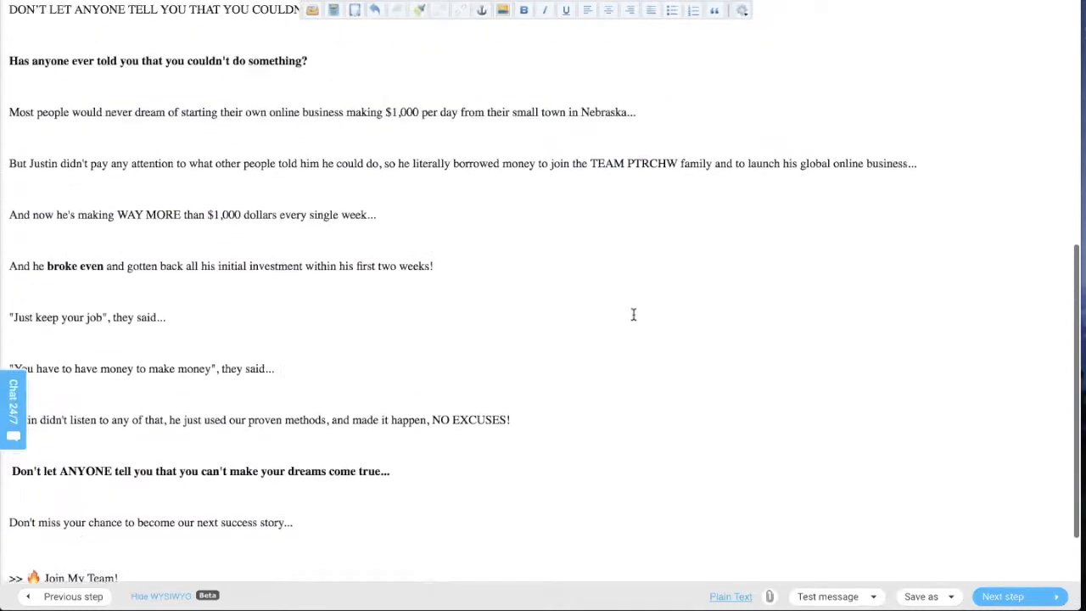
pyautogui.press('super+Tab')
pyautogui.press('super+shift+Tab')
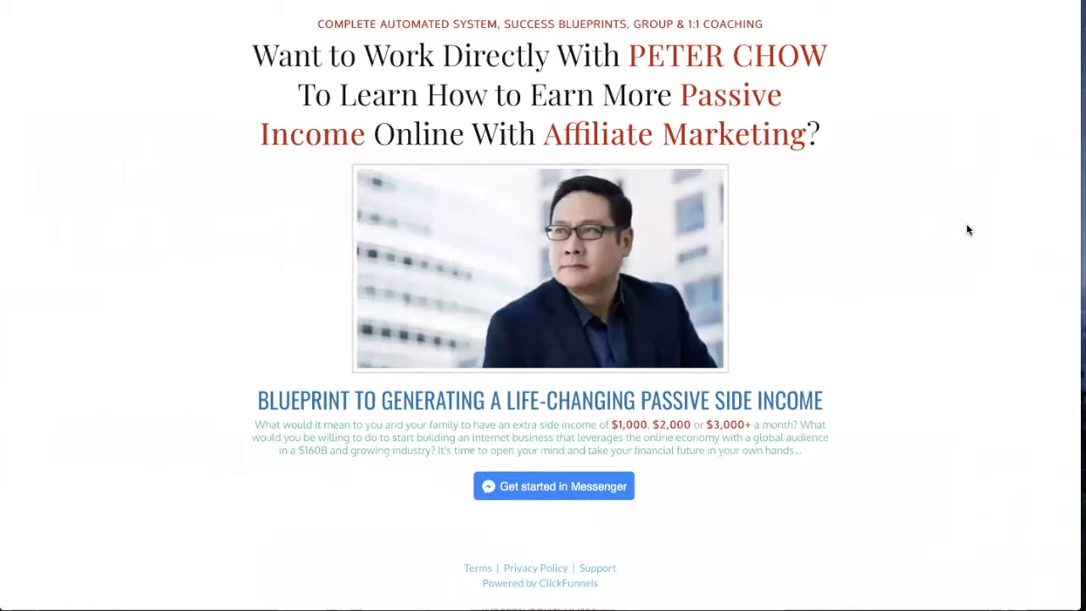
pyautogui.press('super+Tab')
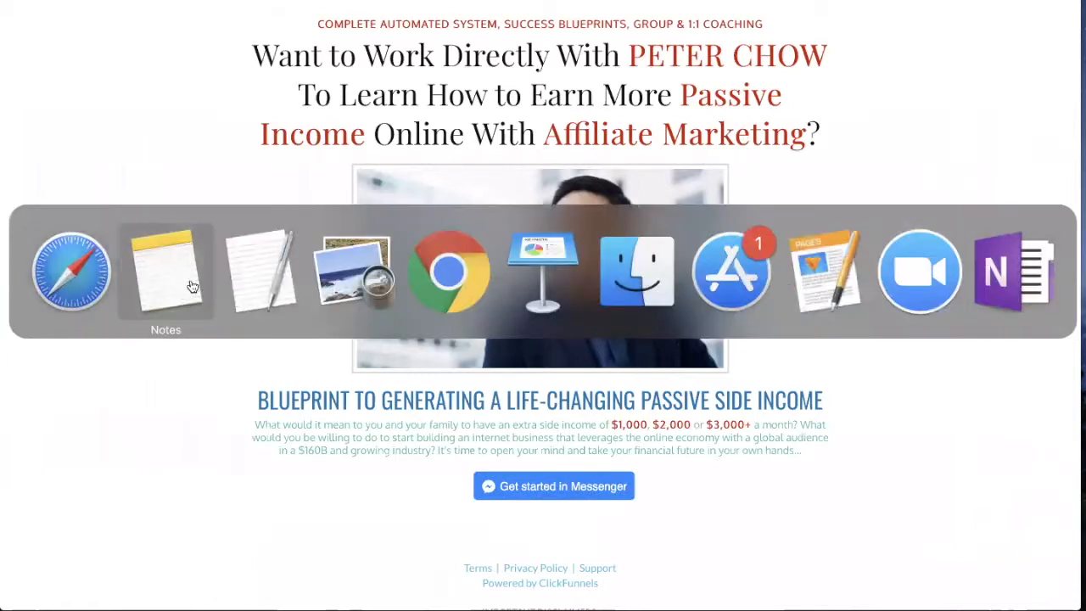
pyautogui.click(160, 271)
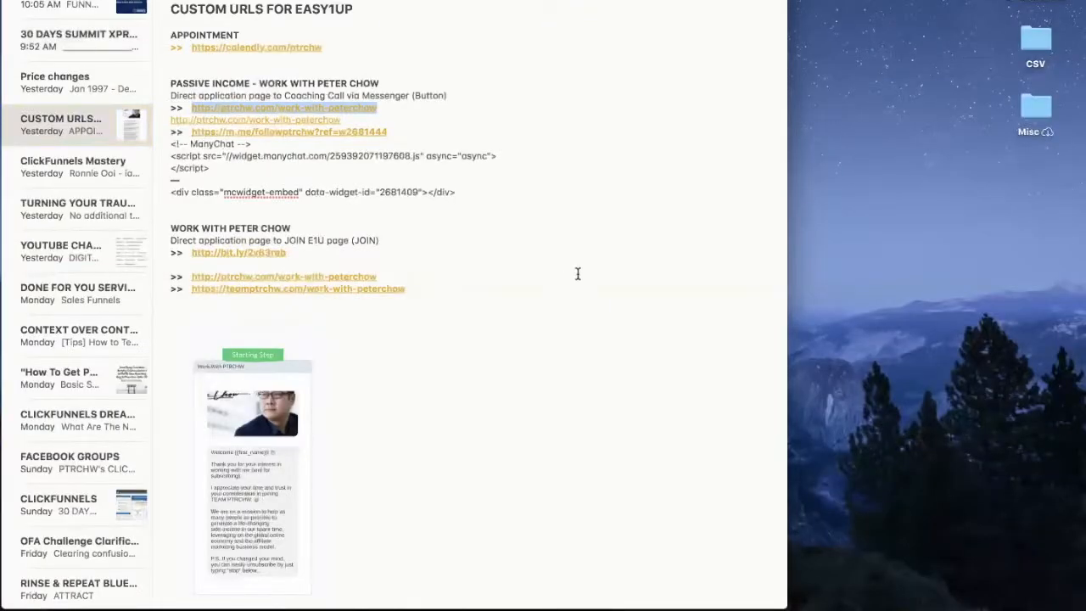
# Step: Switch back to the GetResponse email editor and bold the whole ">> 🔥 Join My Team!" line
pyautogui.press('super+Tab')
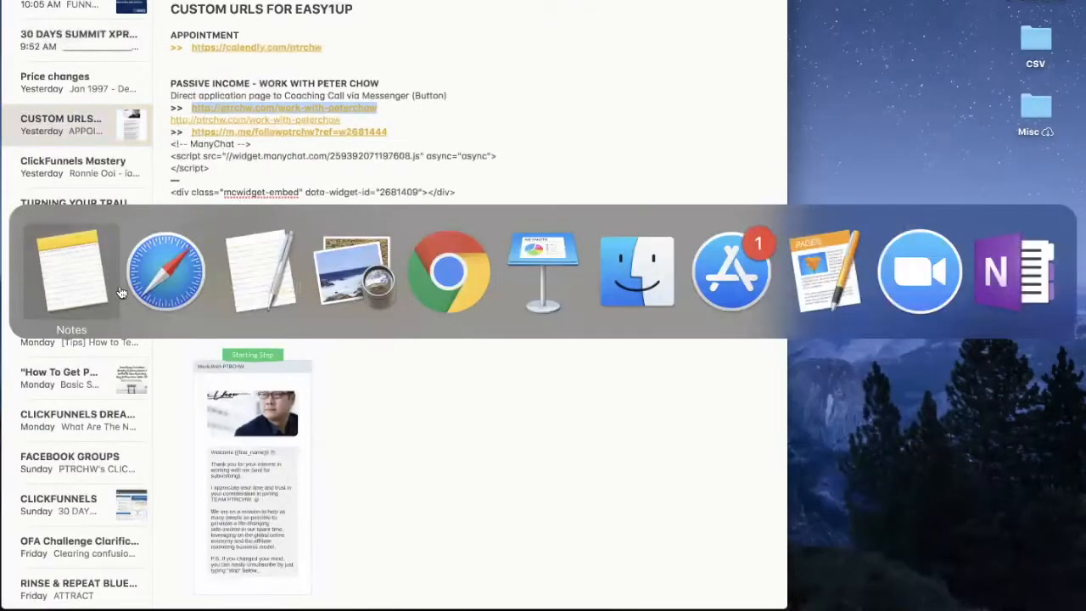
pyautogui.scroll(3, 125, 431)
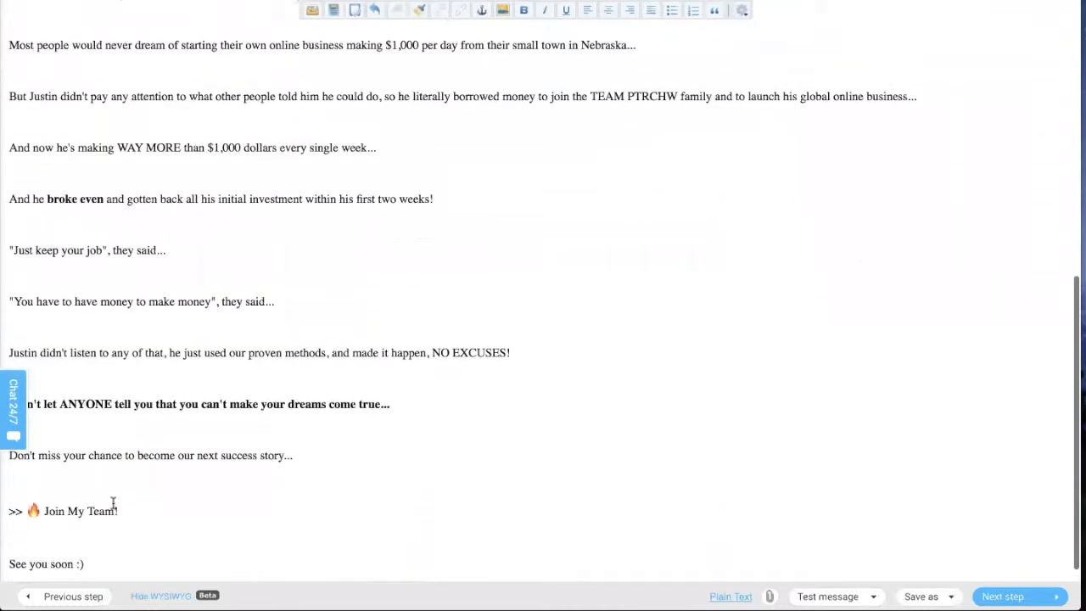
pyautogui.moveTo(41, 511); pyautogui.dragTo(119, 511)
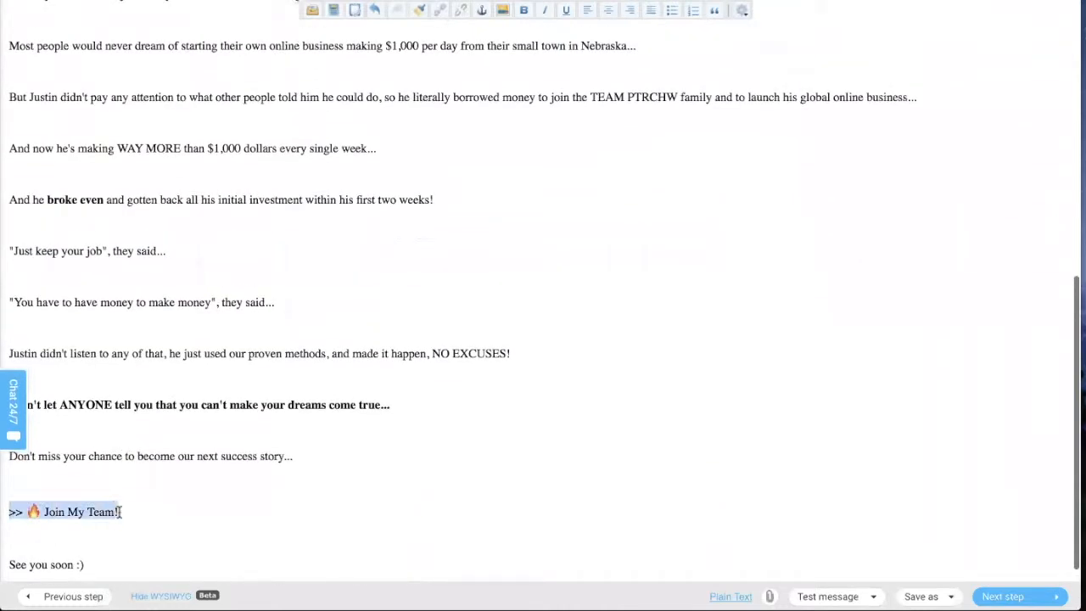
pyautogui.press('super+b')
# Step: Link the text "Join My Team!" to the copied application page URL, with the target Open in new window (_blank)
pyautogui.click(126, 511)
pyautogui.moveTo(125, 512); pyautogui.dragTo(42, 512)
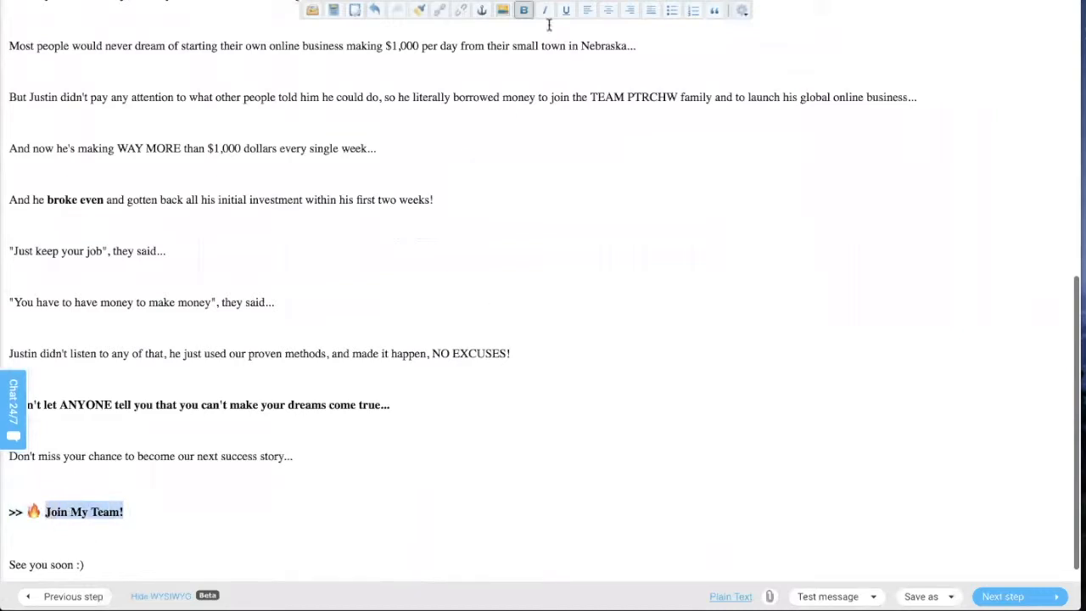
pyautogui.click(440, 11)
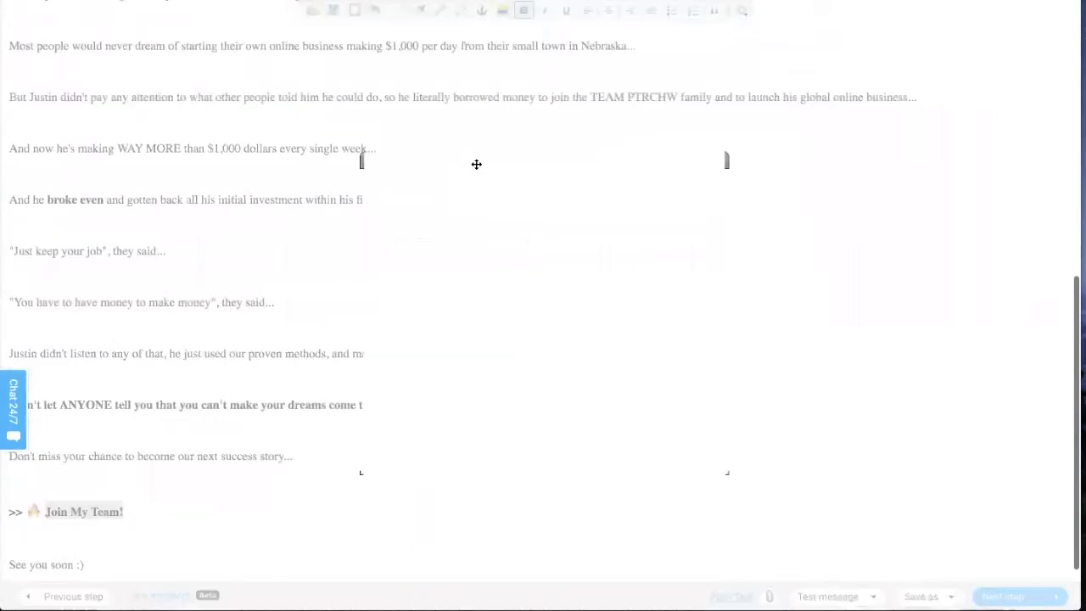
pyautogui.click(440, 213)
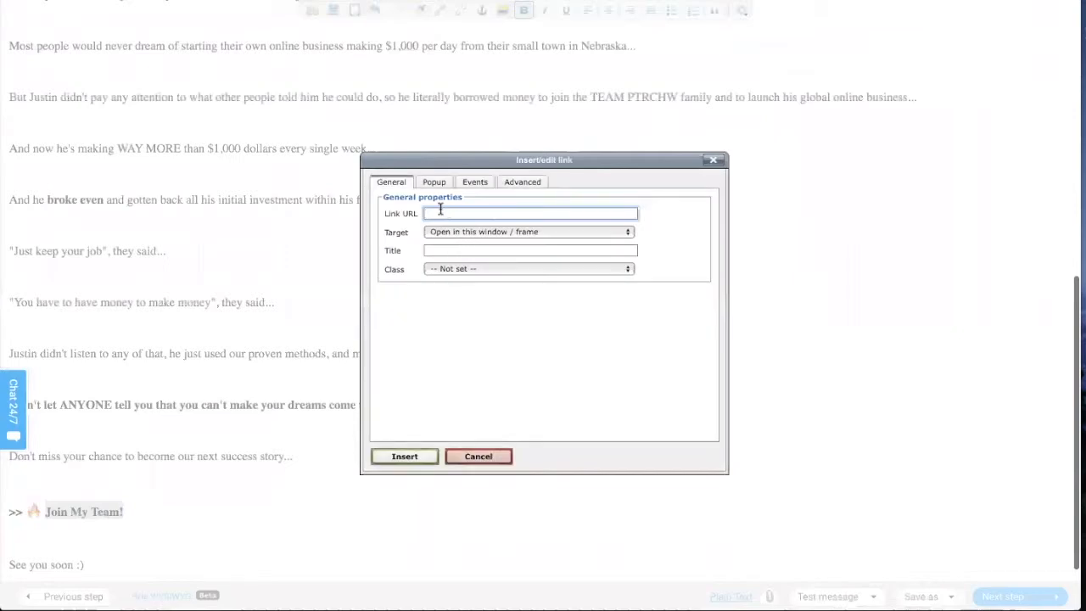
pyautogui.write('http://ptrchw.com/work-with-peterchow')
pyautogui.click(457, 232)
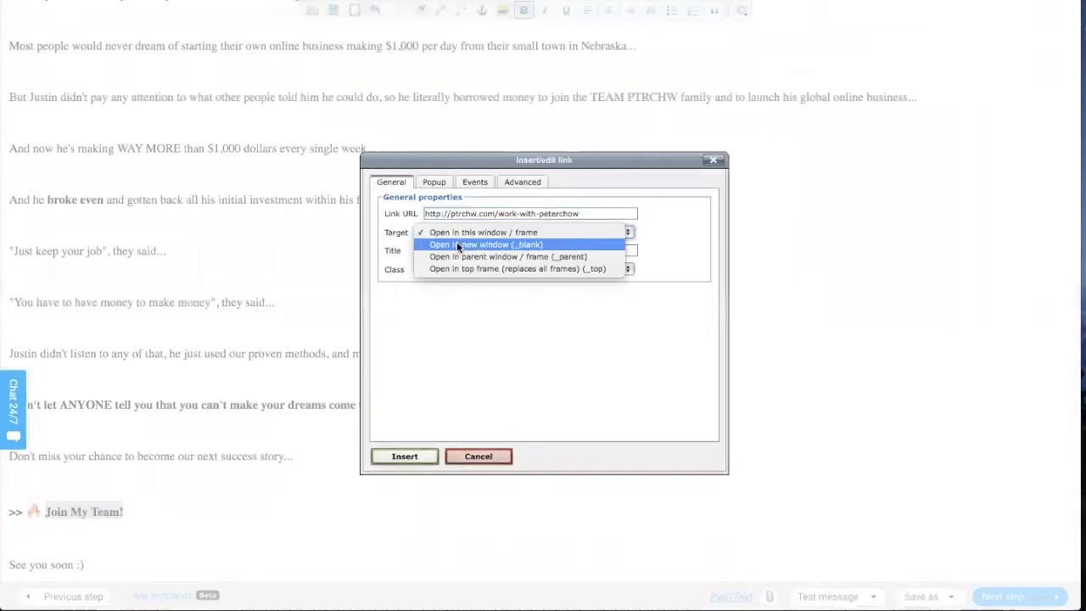
pyautogui.click(453, 242)
pyautogui.click(405, 457)
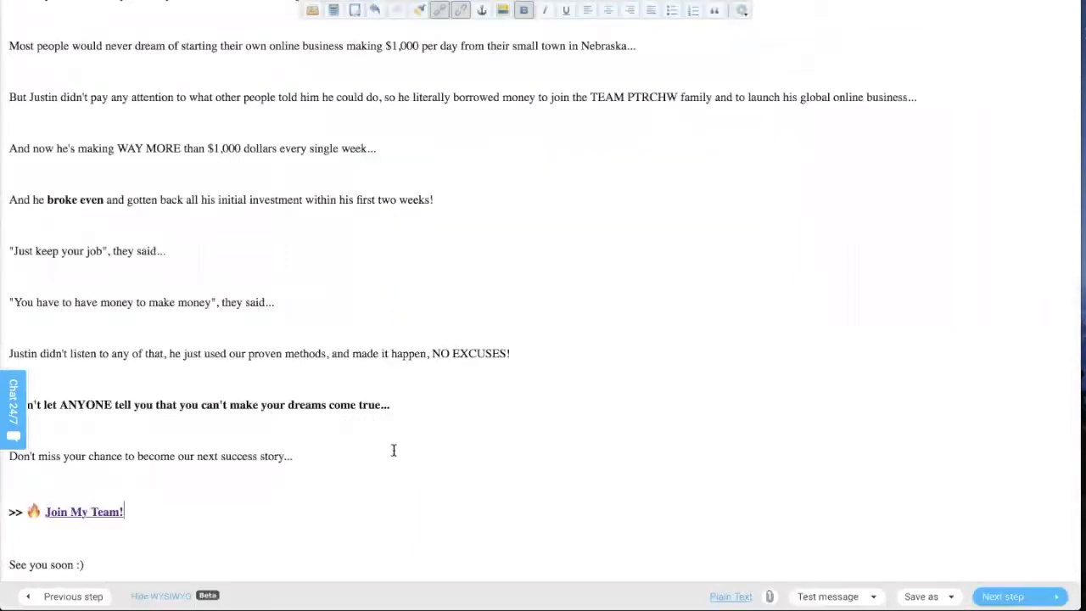
# Step: Link "TEAM PTRCHW" in the paragraph about Justin to the same application page URL, opening in a new window (_blank)
pyautogui.scroll(1, 536, 295)
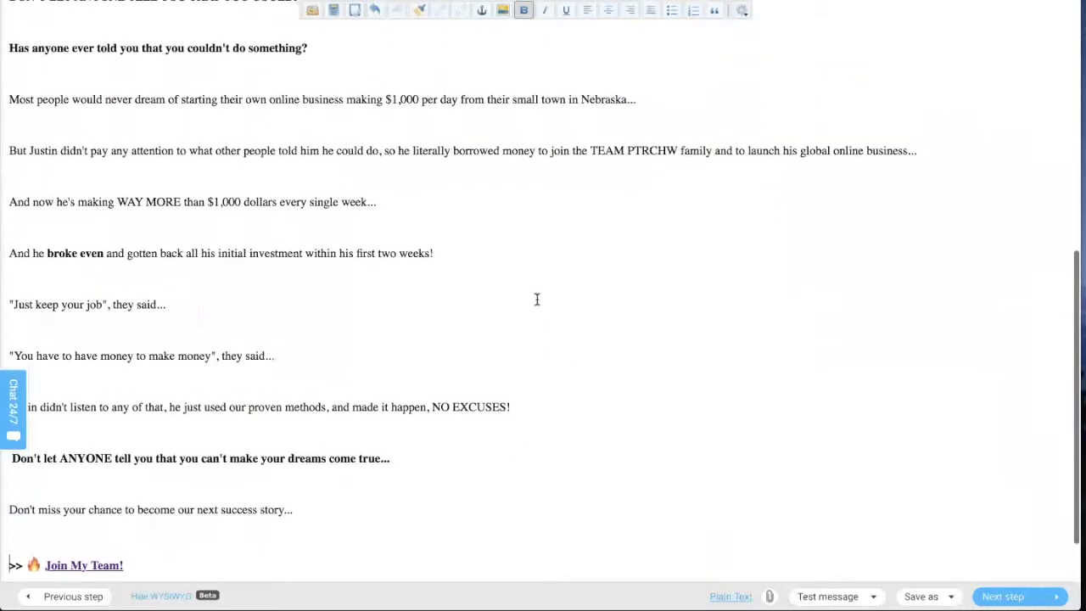
pyautogui.scroll(1, 727, 278)
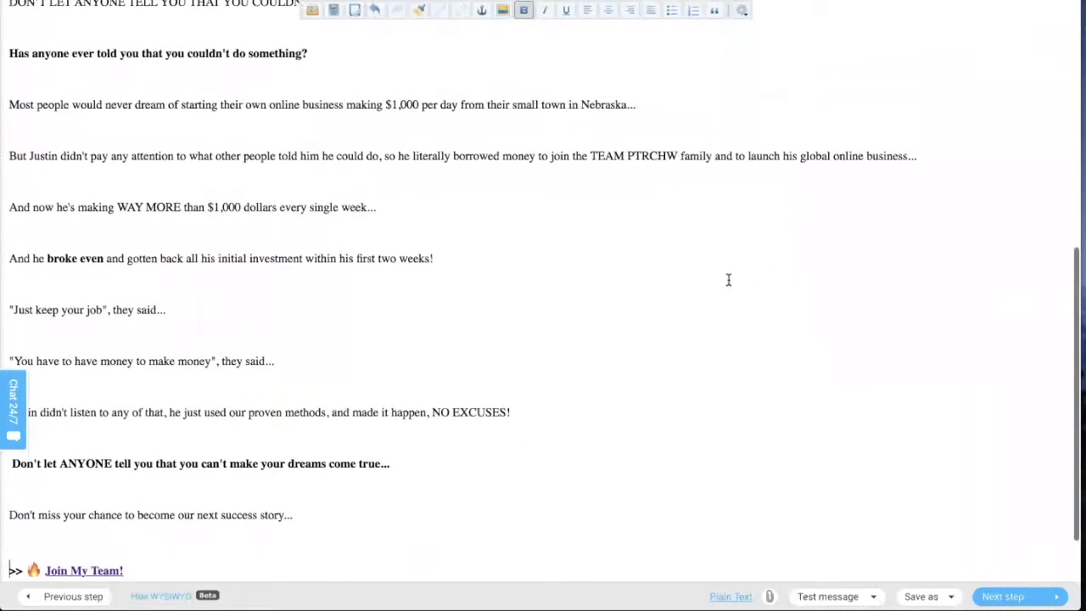
pyautogui.moveTo(591, 180); pyautogui.dragTo(676, 179)
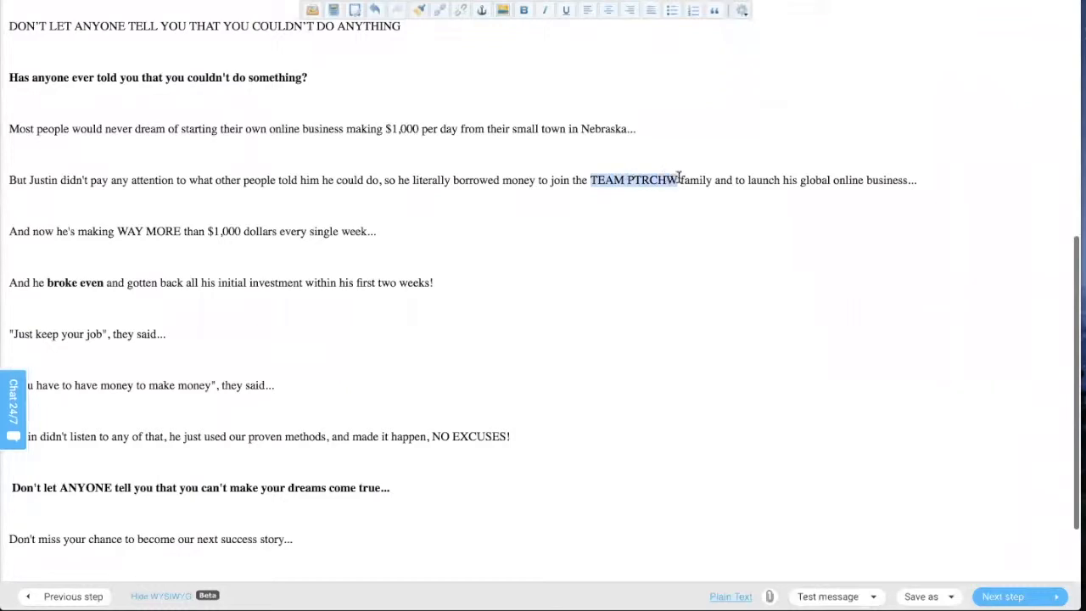
pyautogui.click(439, 9)
pyautogui.write('http://ptrchw.com/work-with-peterchow')
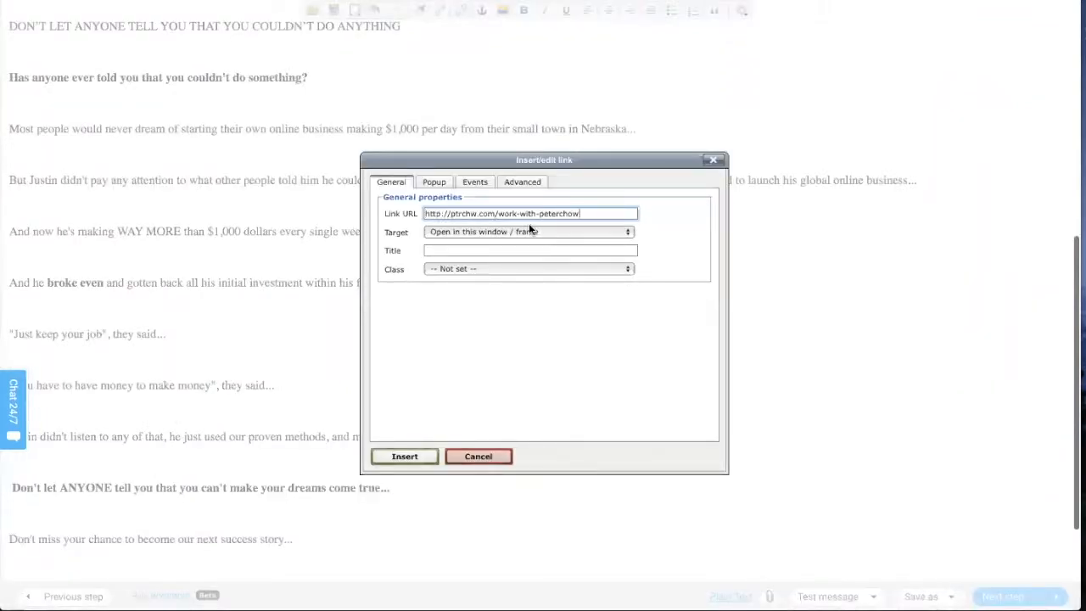
pyautogui.click(497, 233)
pyautogui.click(484, 246)
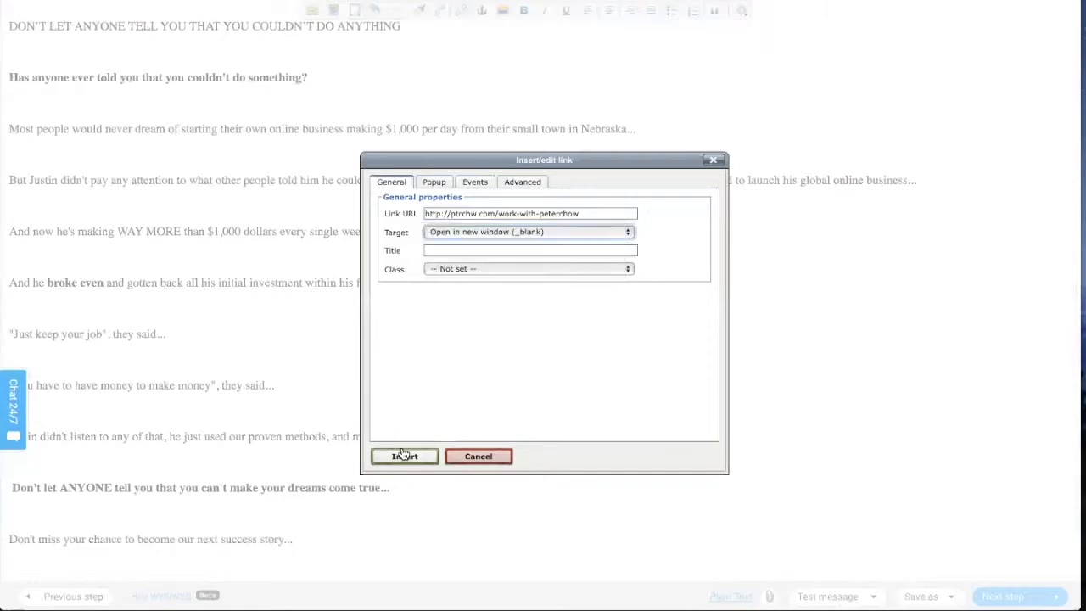
pyautogui.click(404, 456)
# Step: Review the finished email and send a test message to the sender's Yahoo address
pyautogui.scroll(-3, 671, 346)
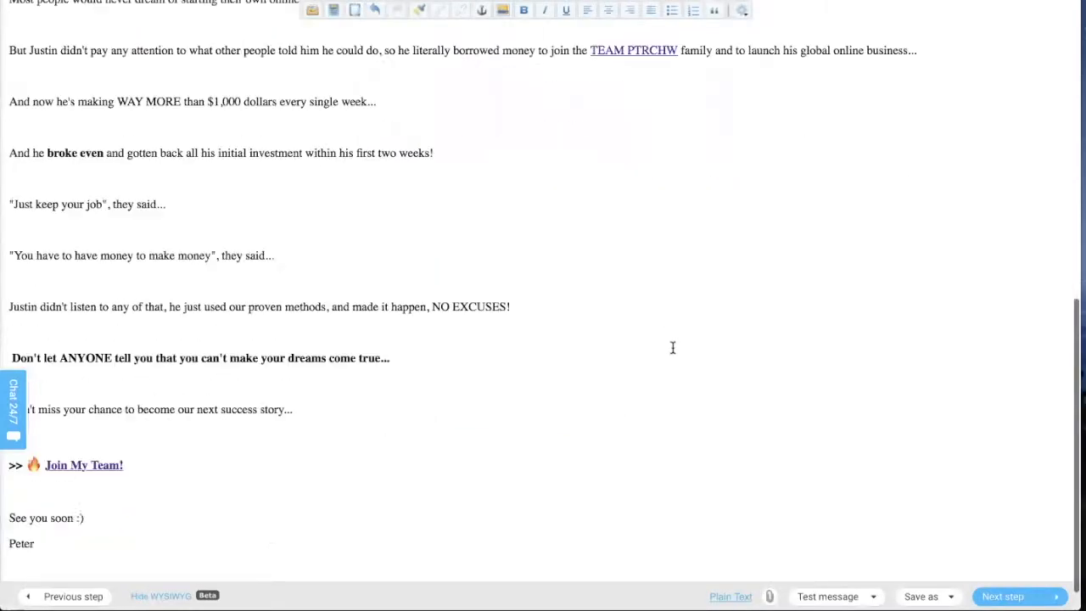
pyautogui.scroll(10, 507, 393)
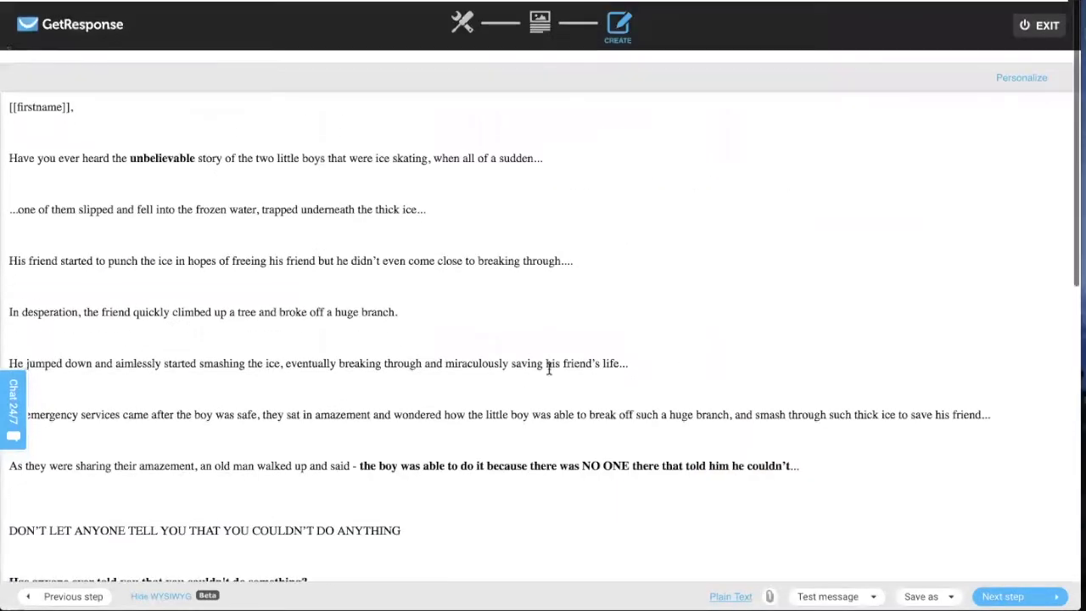
pyautogui.scroll(-15, 527, 399)
pyautogui.click(849, 594)
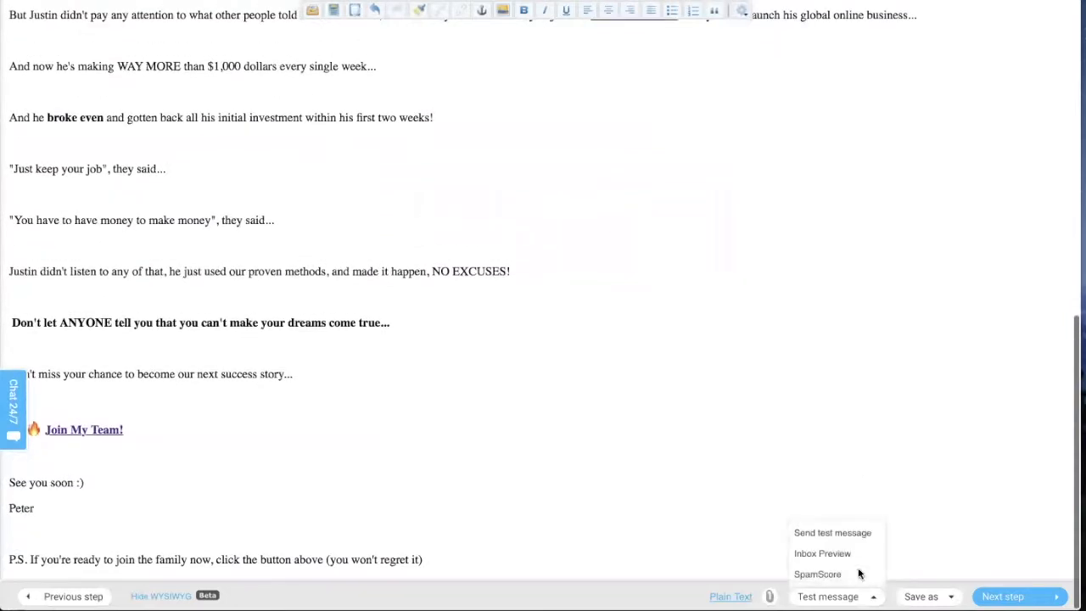
pyautogui.click(835, 532)
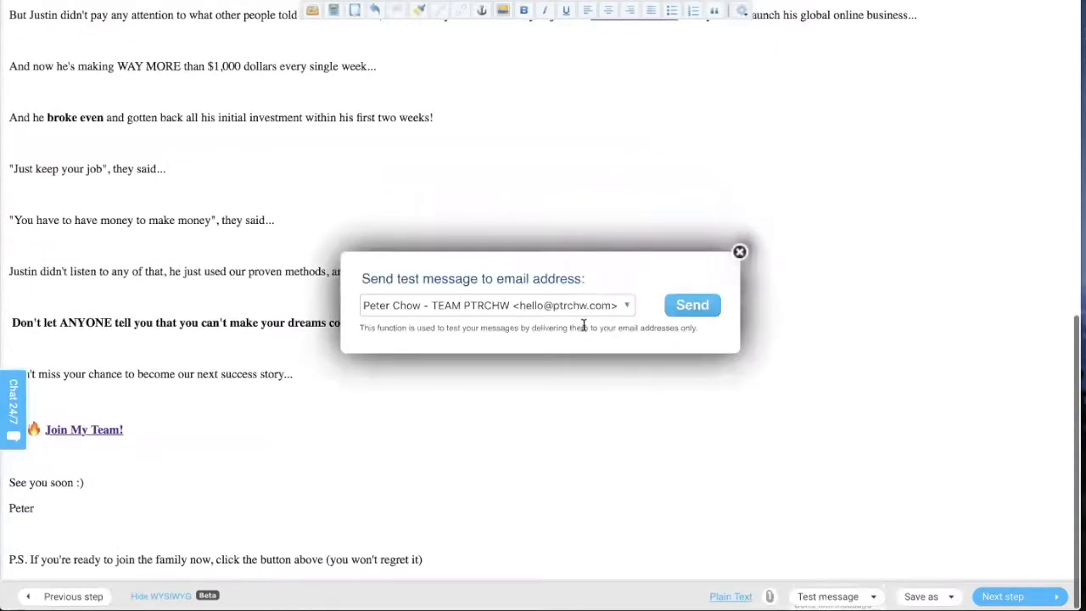
pyautogui.click(626, 305)
pyautogui.click(492, 344)
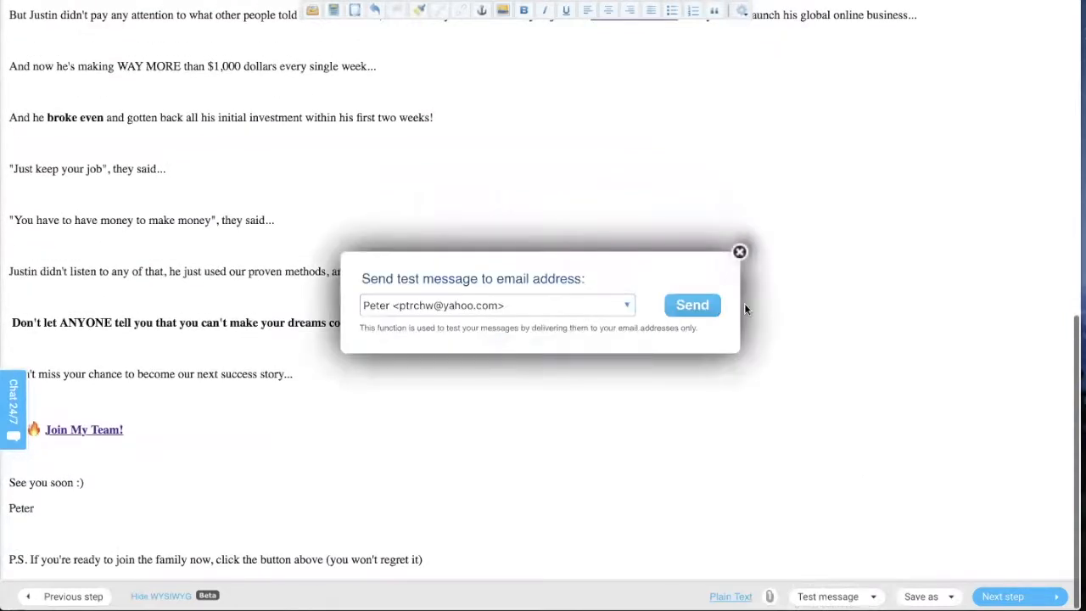
pyautogui.click(692, 305)
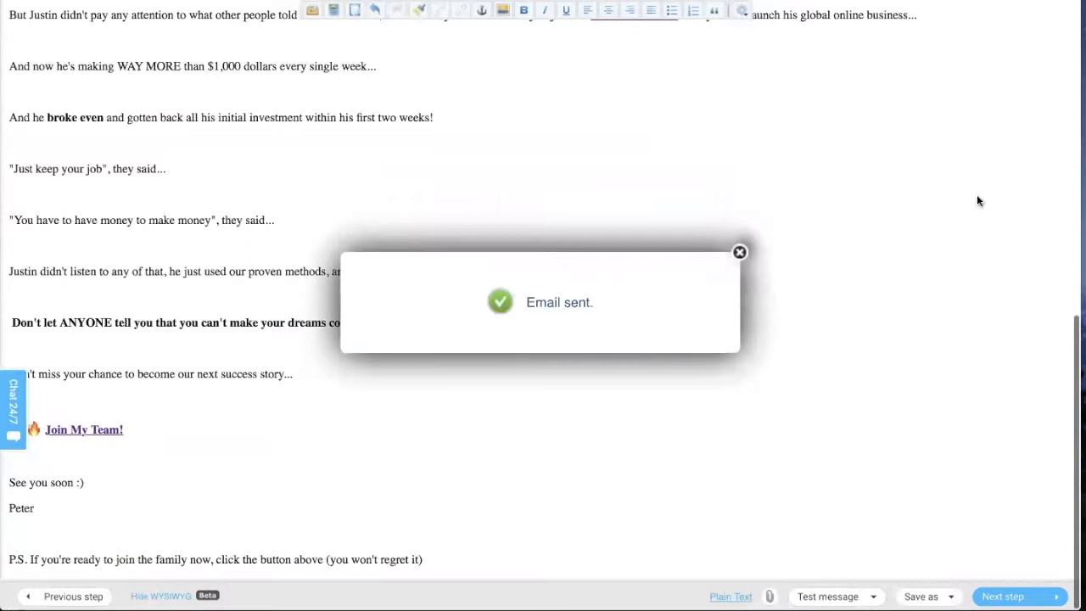
pyautogui.click(739, 253)
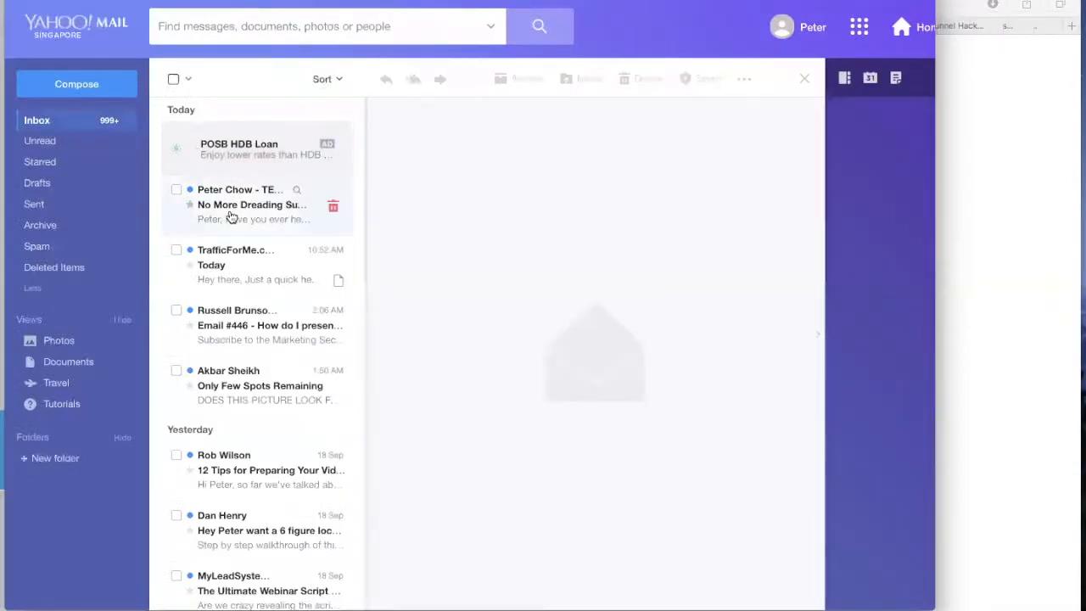
# Step: Open the test email "No More Dreading Sunday Nights..." in Yahoo Mail and check its personalization, spacing, bold text, links and footer
pyautogui.click(233, 212)
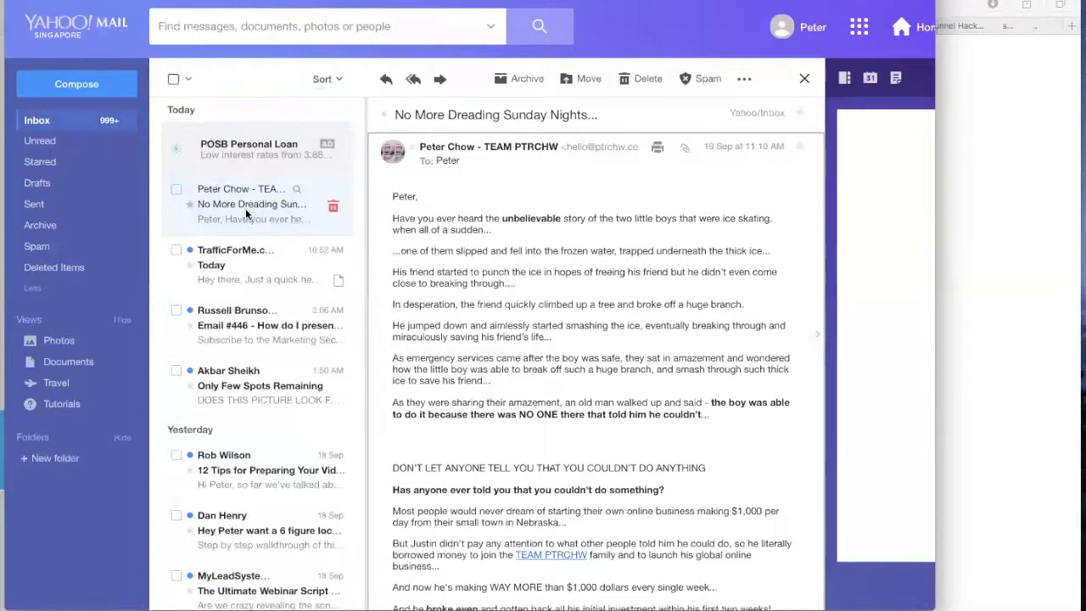
pyautogui.doubleClick(245, 208)
pyautogui.scroll(-3, 616, 421)
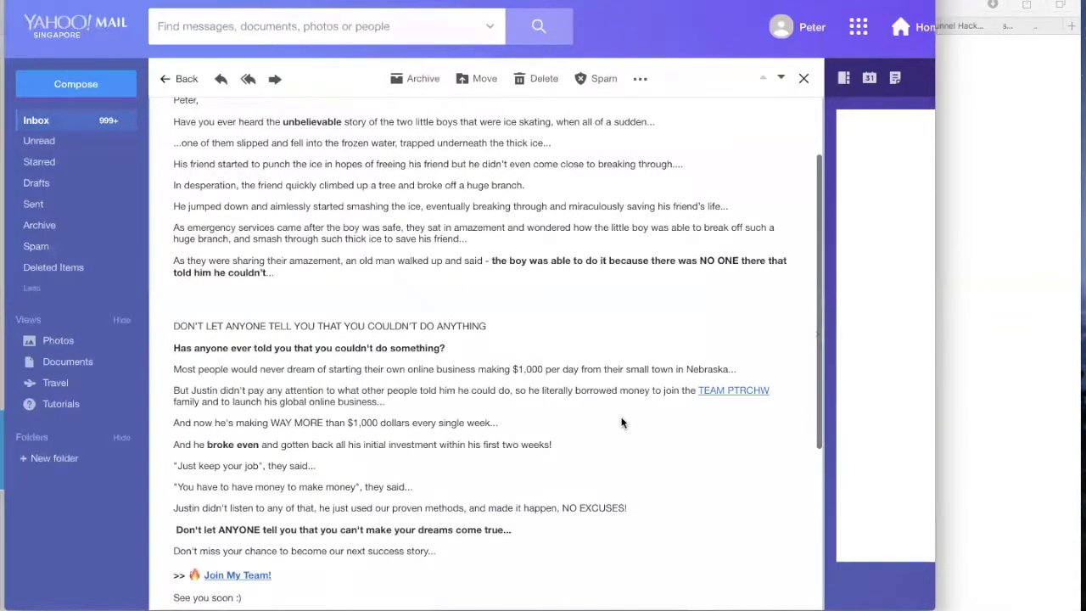
pyautogui.scroll(2, 616, 433)
pyautogui.scroll(1, 636, 466)
pyautogui.scroll(-2, 656, 501)
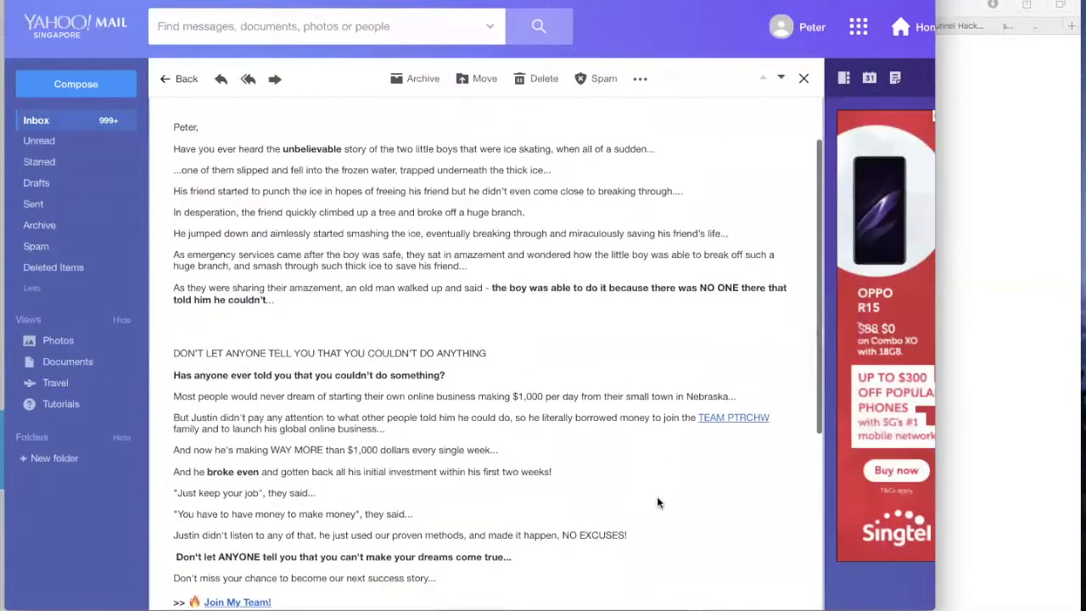
pyautogui.scroll(2, 656, 501)
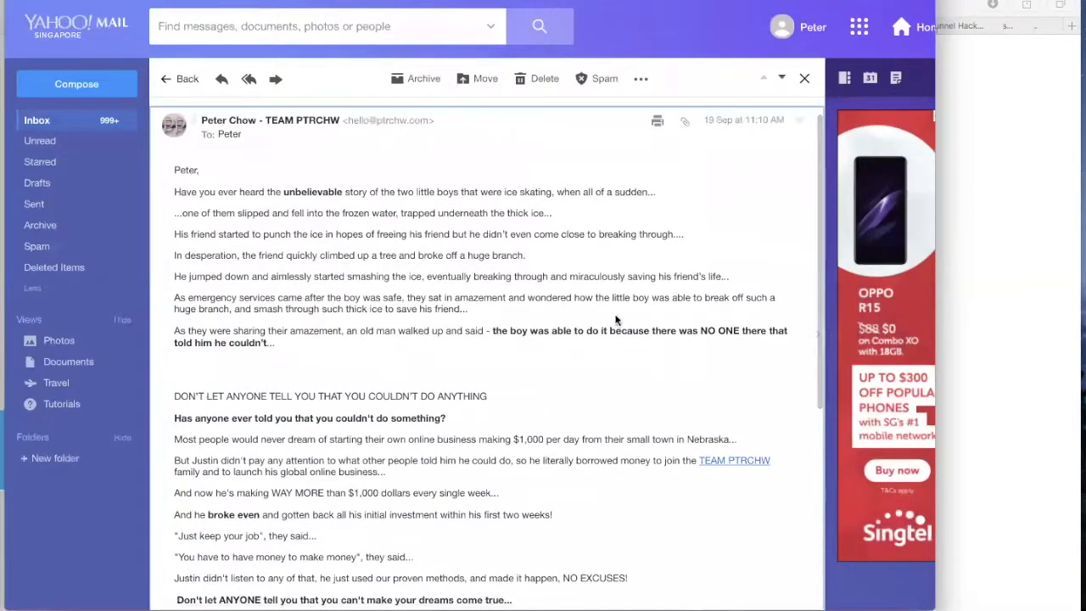
pyautogui.scroll(-5, 593, 347)
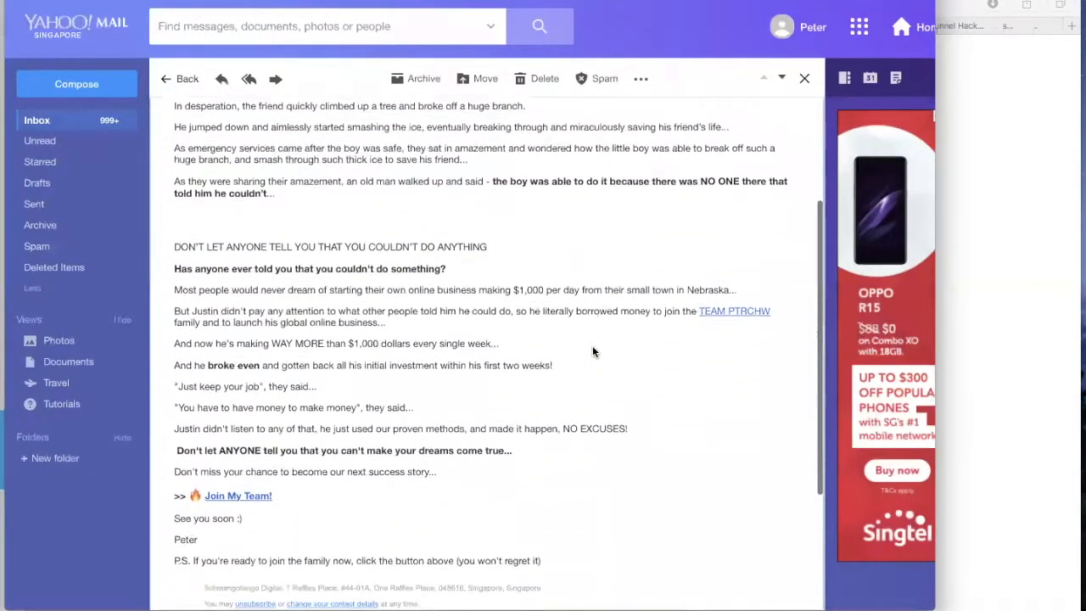
pyautogui.scroll(-2, 592, 351)
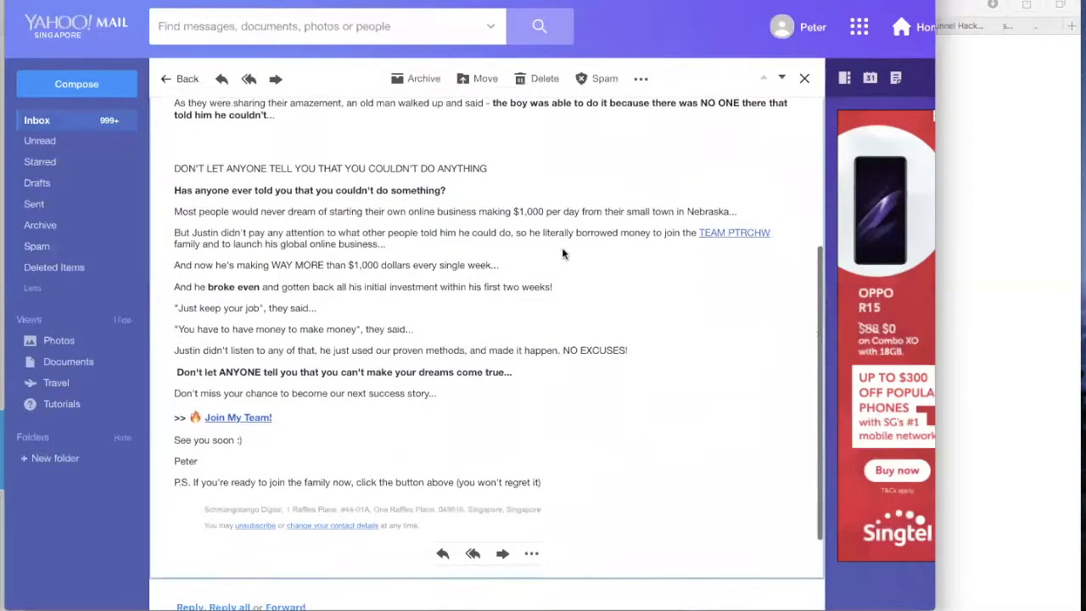
pyautogui.scroll(-3, 497, 322)
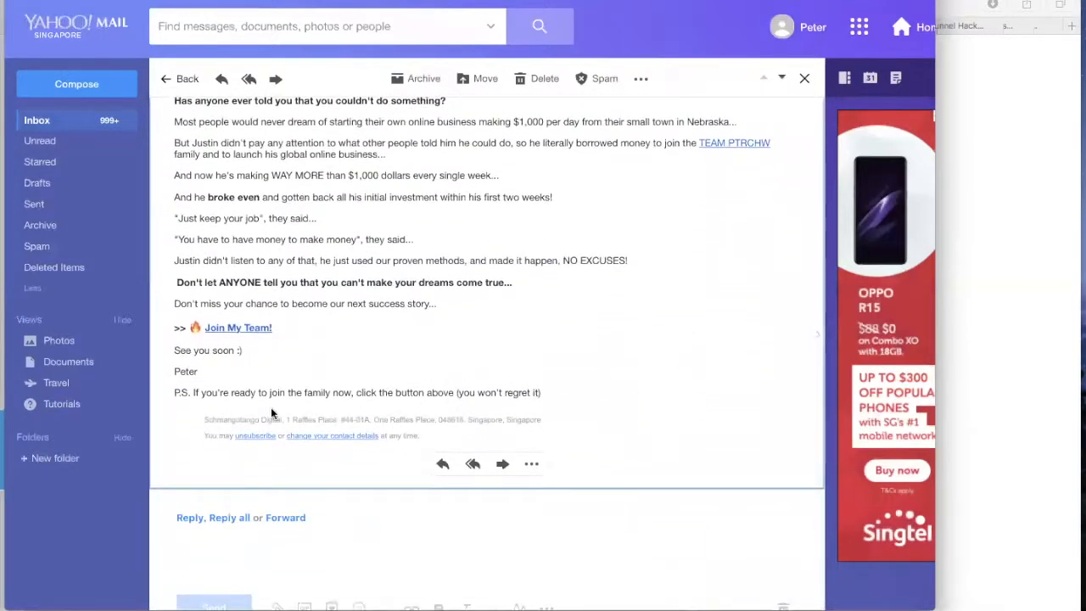
pyautogui.scroll(3, 482, 311)
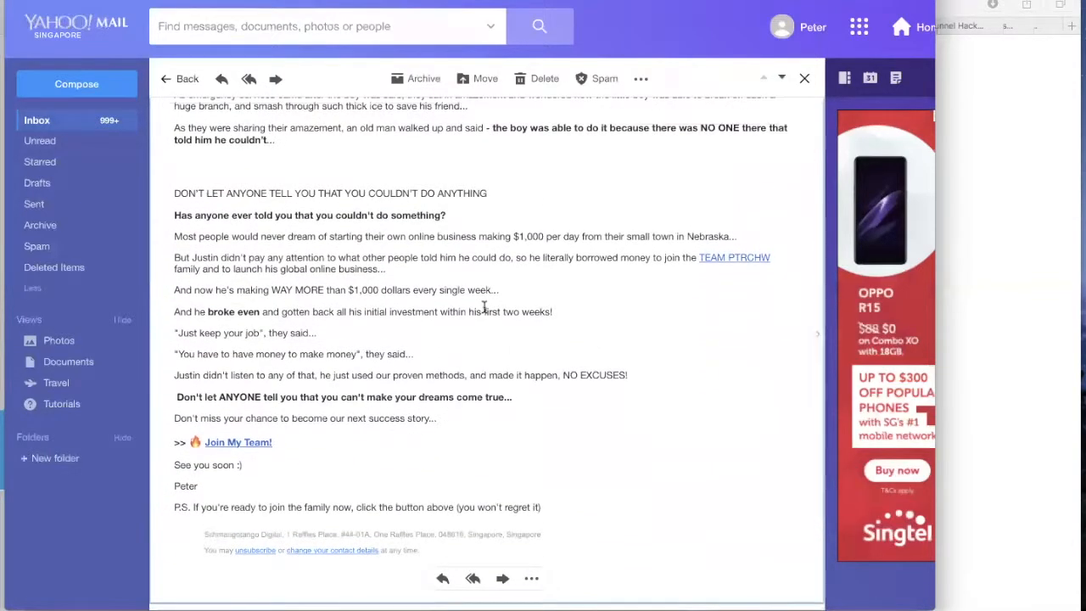
pyautogui.scroll(-2, 483, 308)
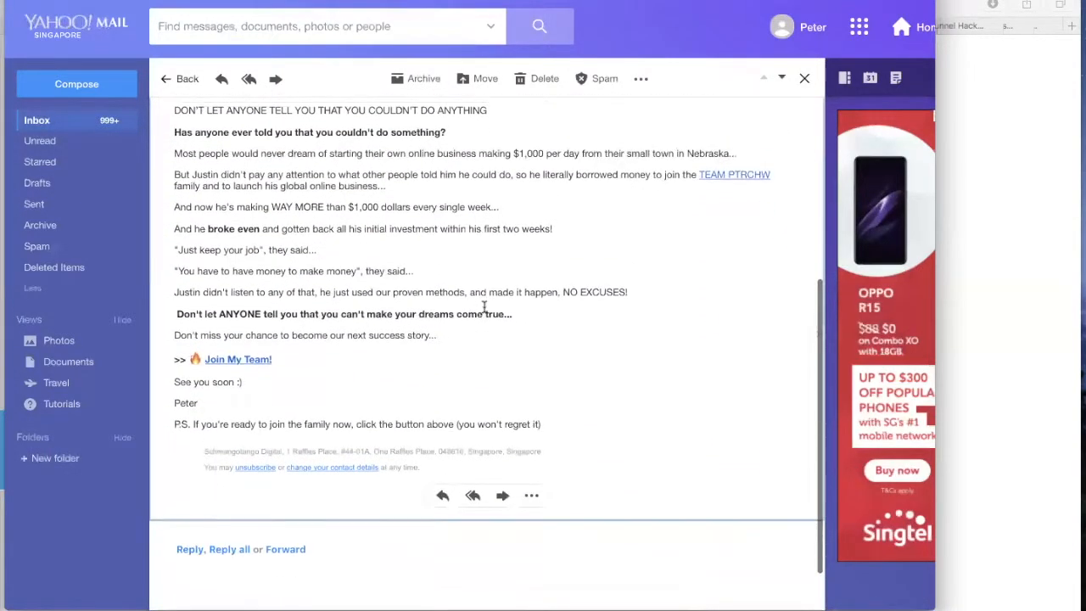
pyautogui.scroll(5, 484, 308)
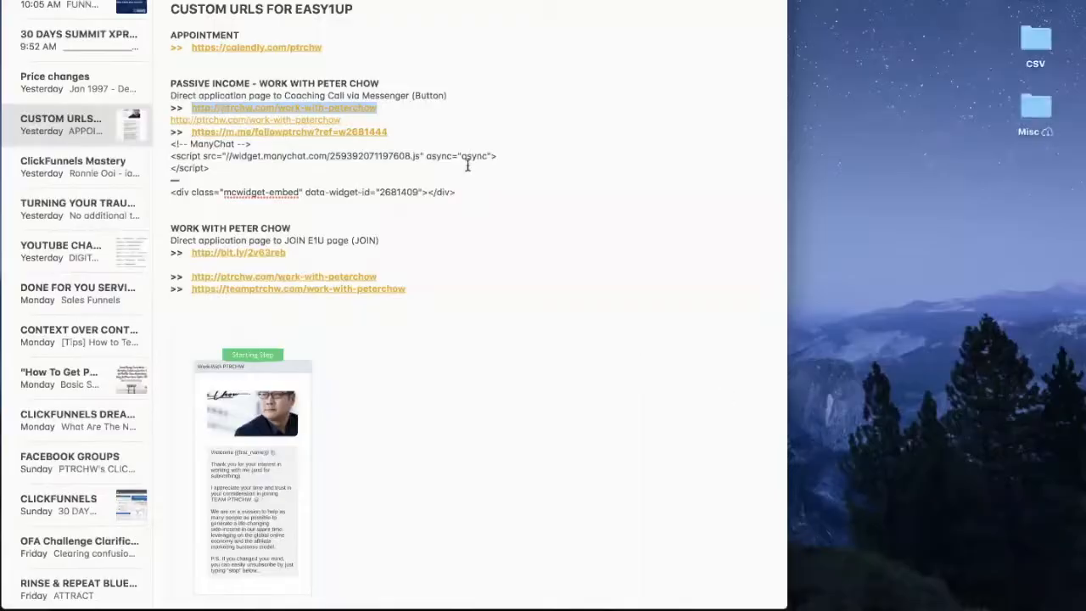
# Step: Return to the GetResponse editor and reduce the gap above "DON'T LET ANYONE TELL YOU THAT YOU COULDN'T DO ANYTHING" to match the other paragraphs' spacing
pyautogui.press('super+Tab')
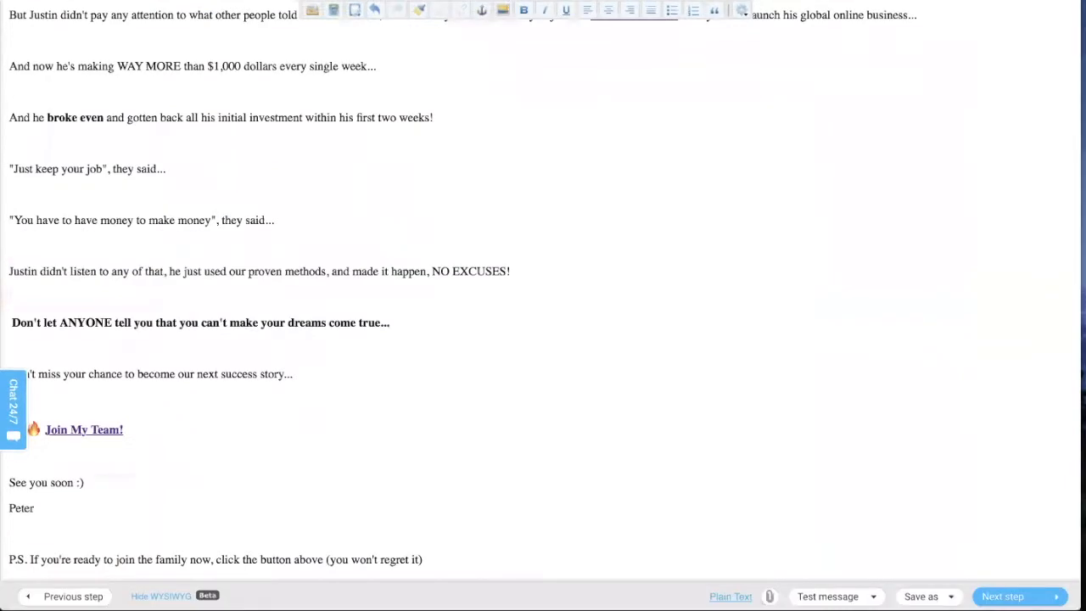
pyautogui.scroll(8, 174, 360)
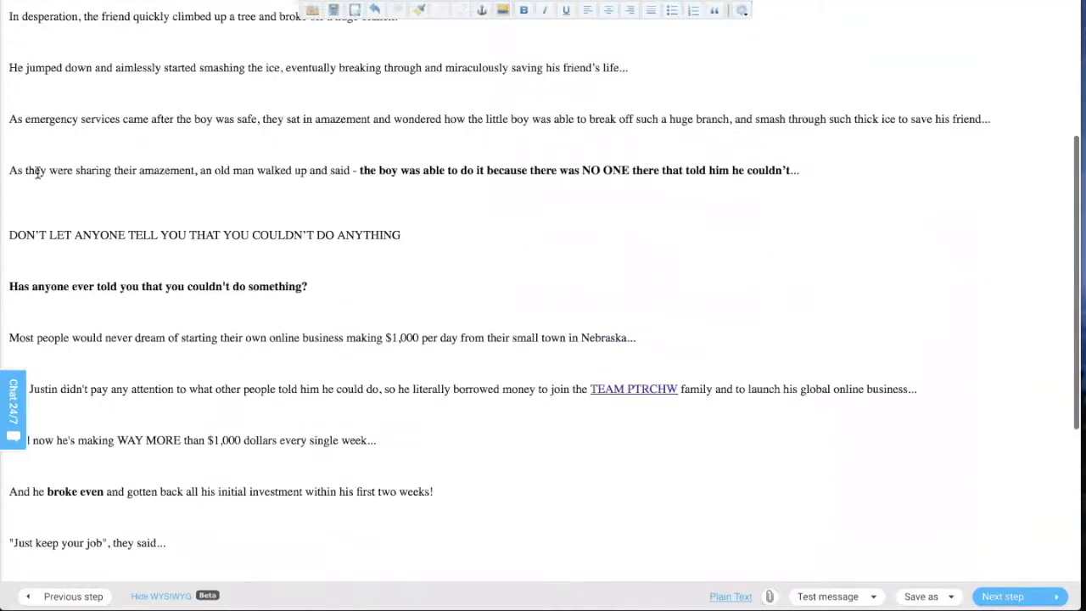
pyautogui.press('BackSpace')
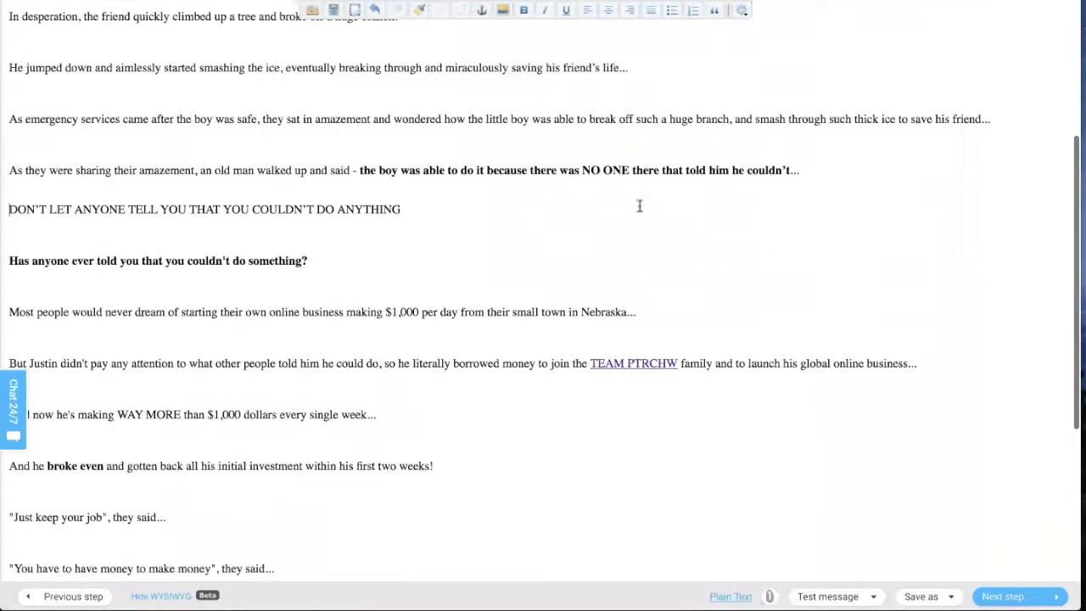
pyautogui.moveTo(989, 122); pyautogui.dragTo(1003, 156)
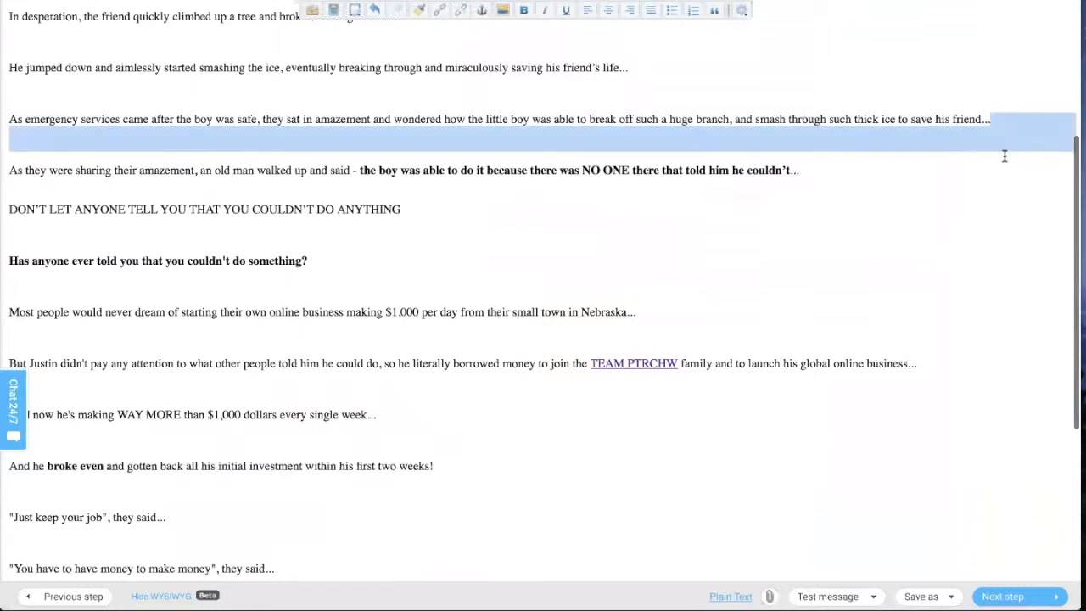
pyautogui.moveTo(820, 176); pyautogui.dragTo(823, 197)
pyautogui.press('Return')
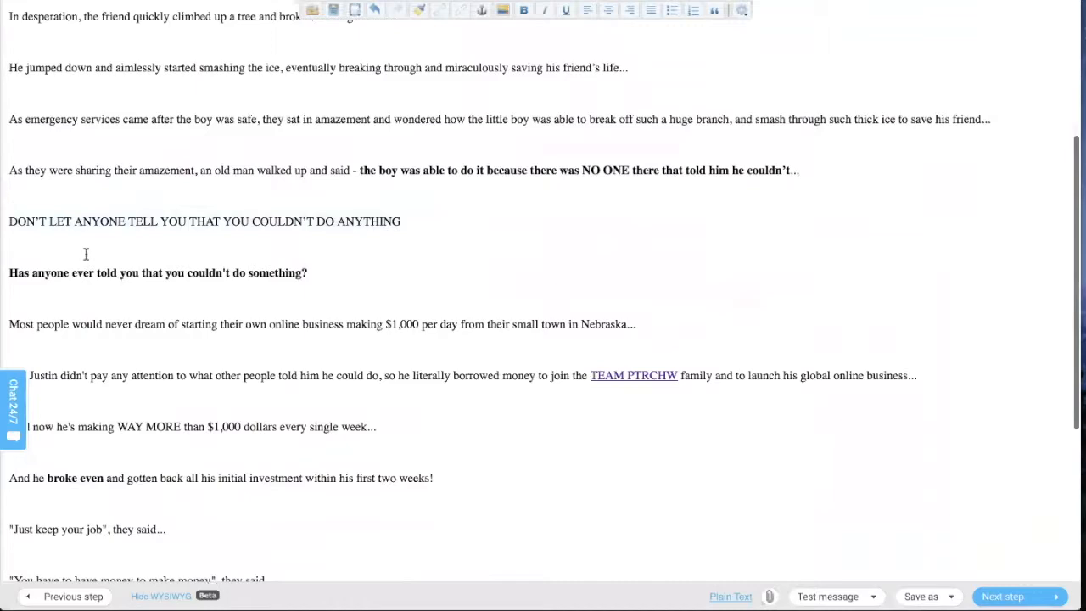
# Step: Add an extra blank line below the "Join My Team!" link near the end of the email
pyautogui.scroll(-4, 394, 308)
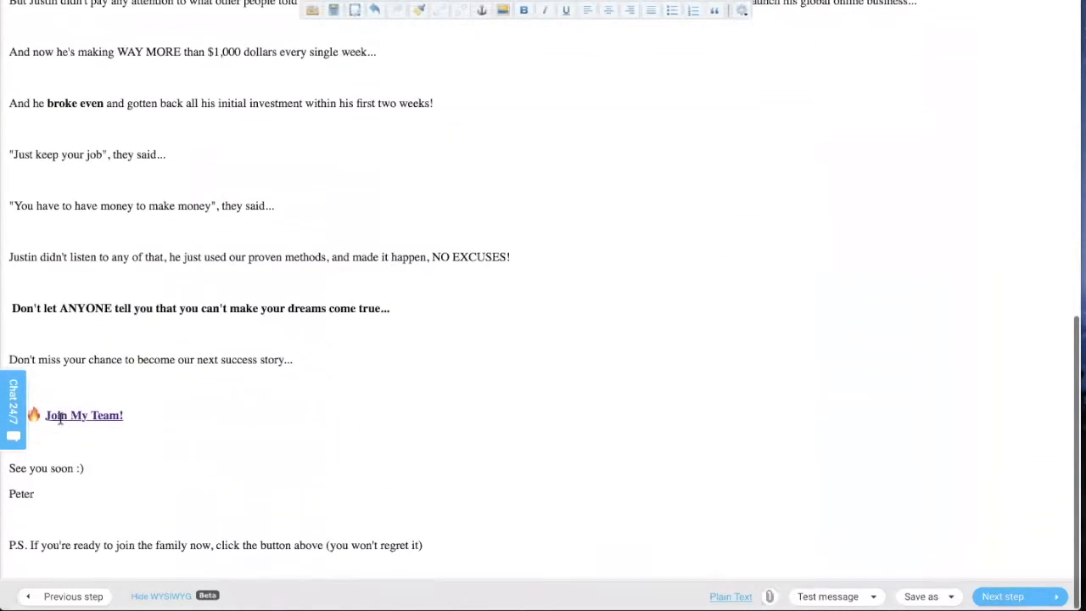
pyautogui.press('Return')
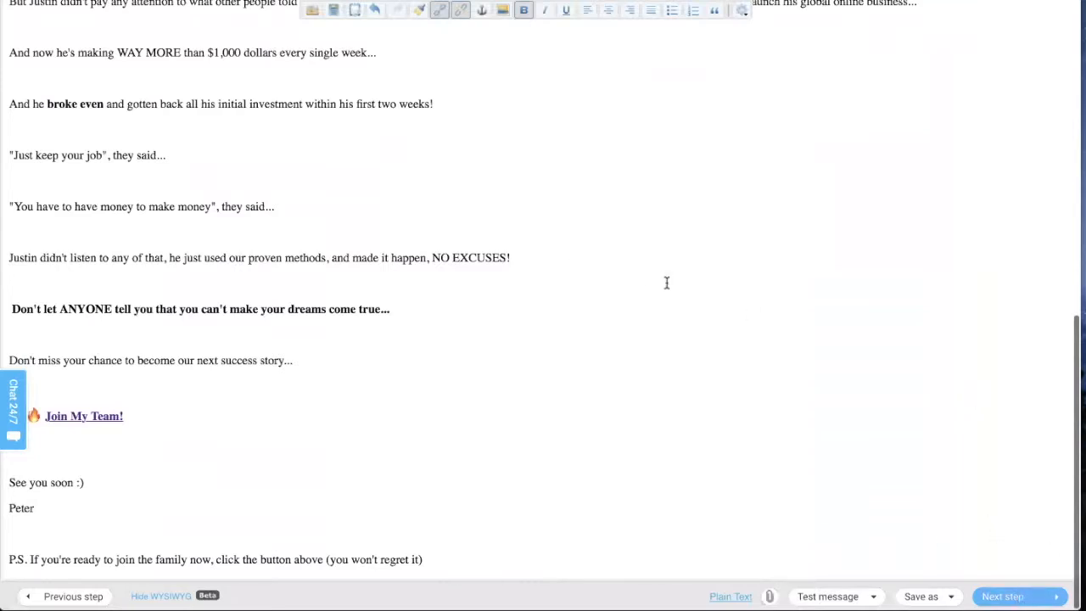
# Step: Switch to the test email in Yahoo Mail and test its "TEAM PTRCHW" and "Join My Team!" links
pyautogui.press('super+Tab')
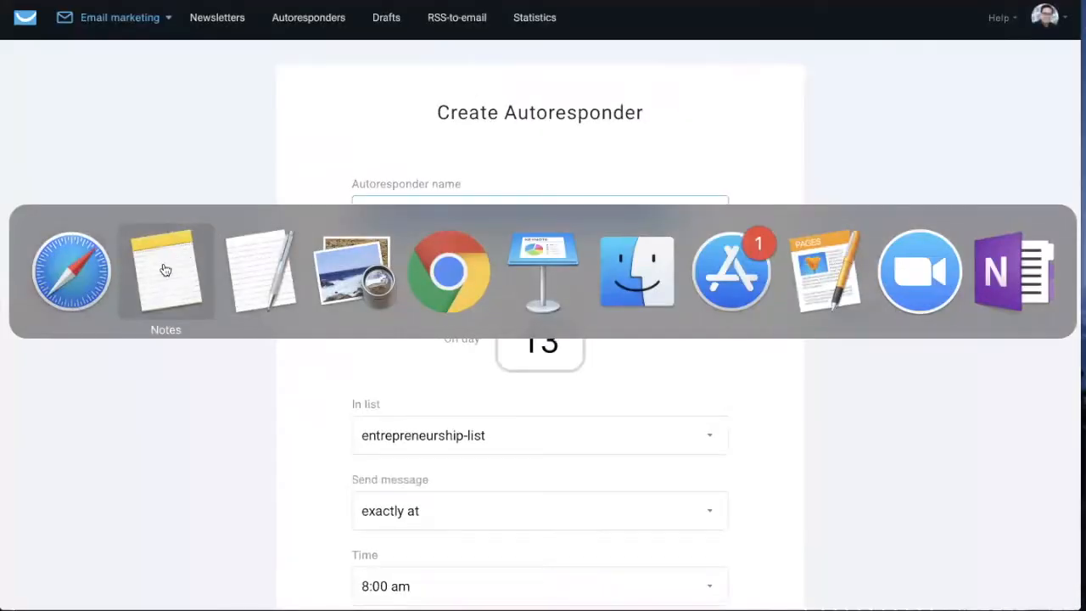
pyautogui.click(68, 283)
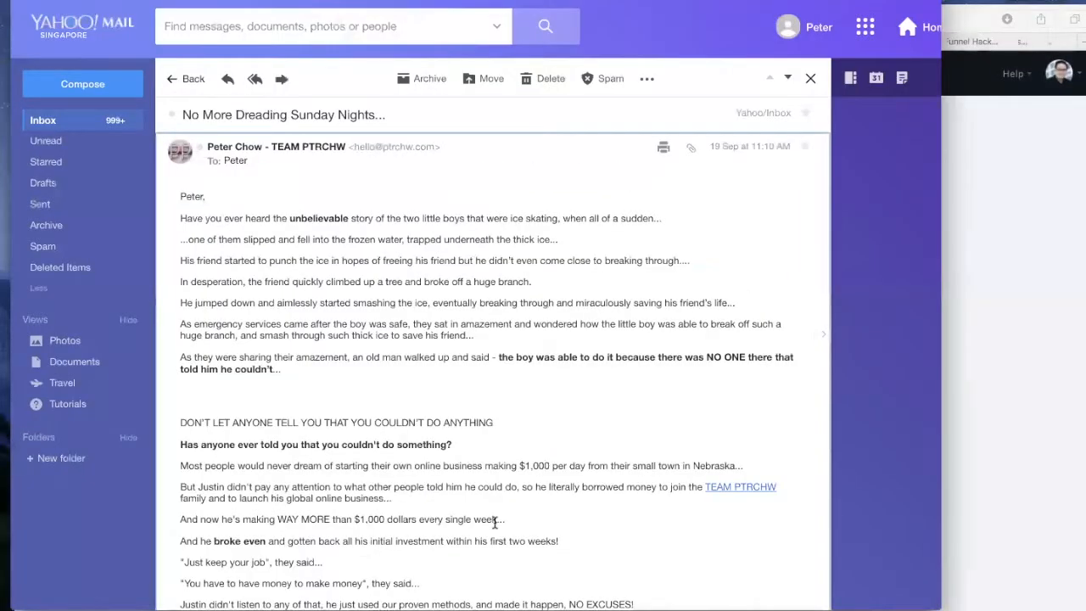
pyautogui.scroll(-5, 494, 523)
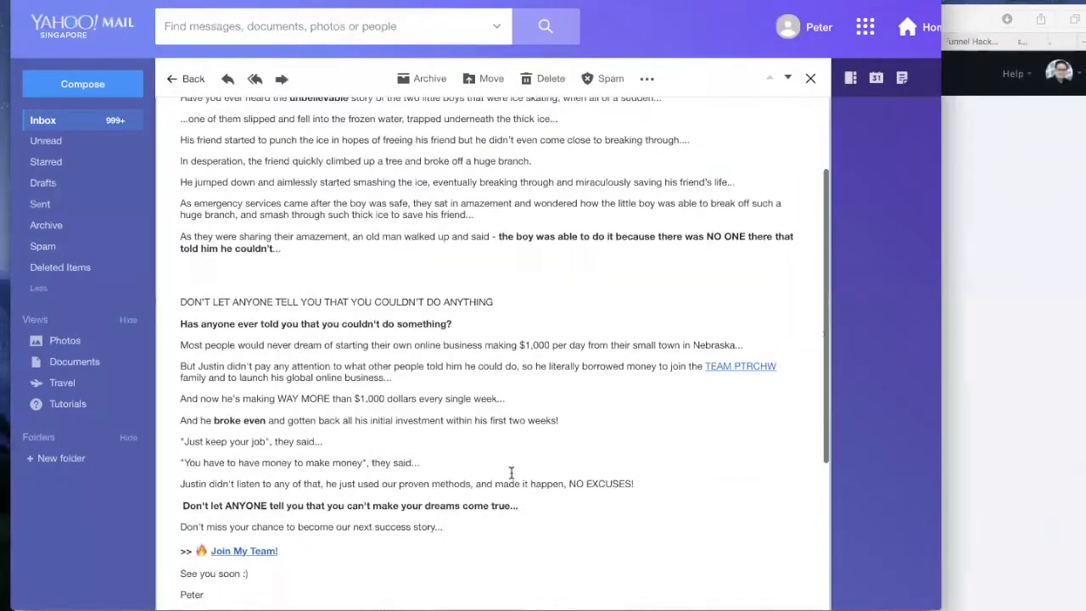
pyautogui.click(748, 273)
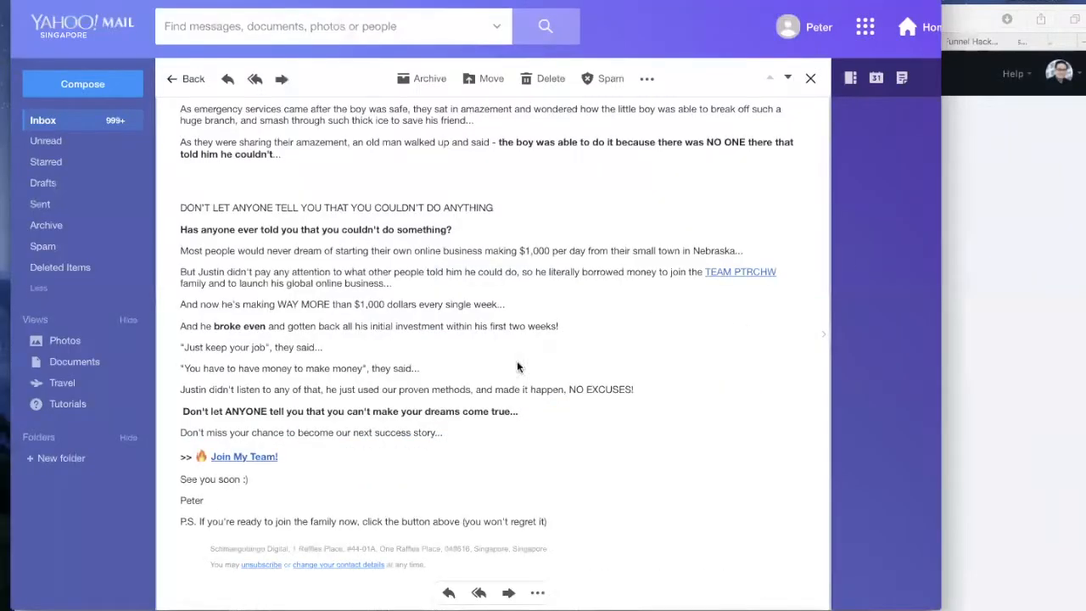
pyautogui.click(270, 459)
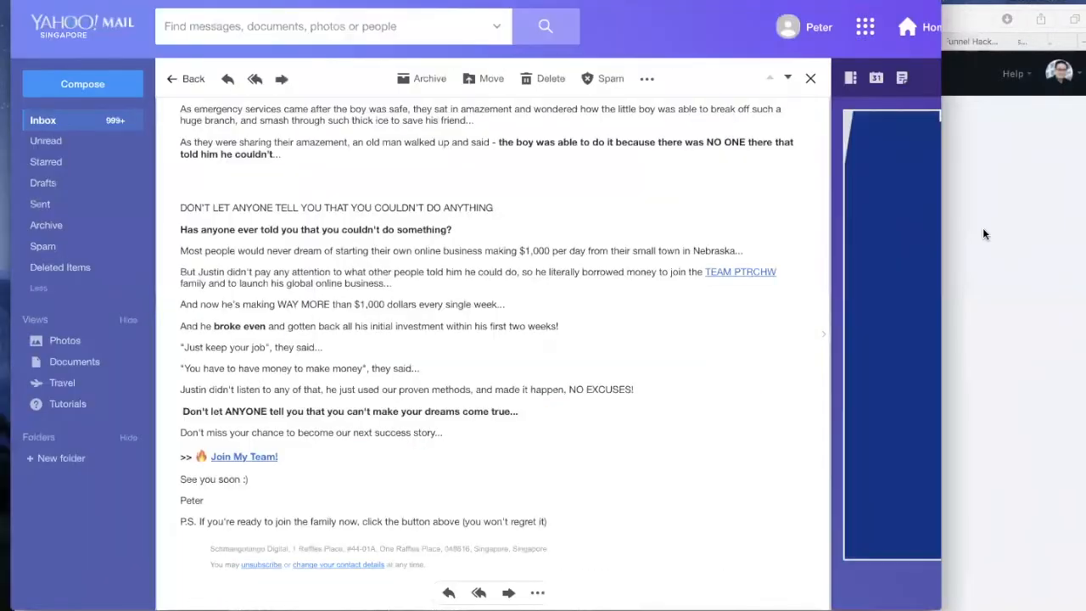
# Step: Return to GetResponse, save and publish the Seinfeld #14 autoresponder, and choose to send it to existing subscribers who would otherwise miss it
pyautogui.click(984, 233)
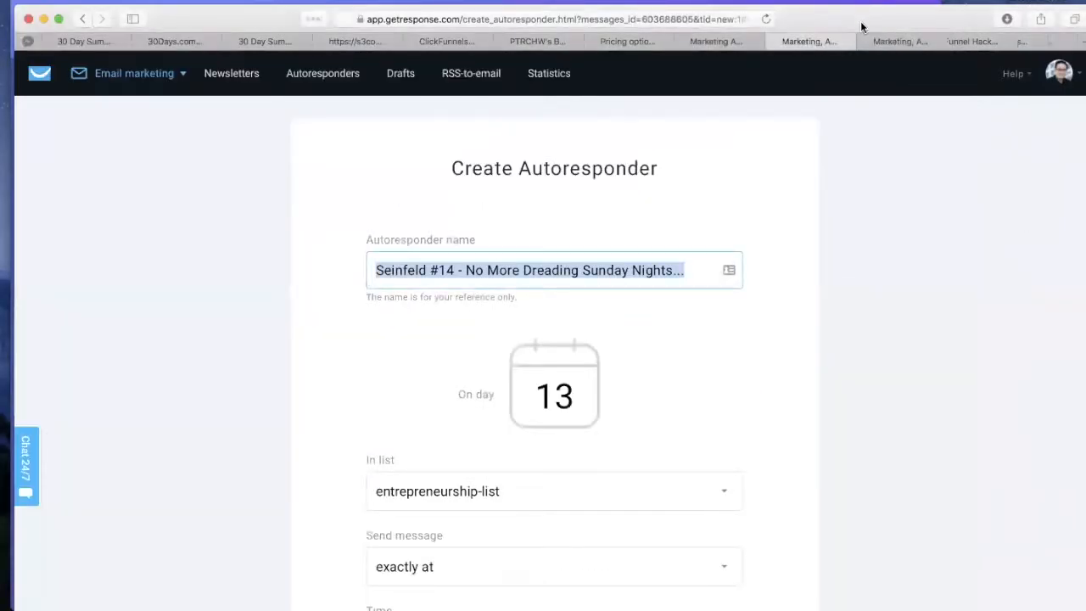
pyautogui.scroll(-2, 759, 345)
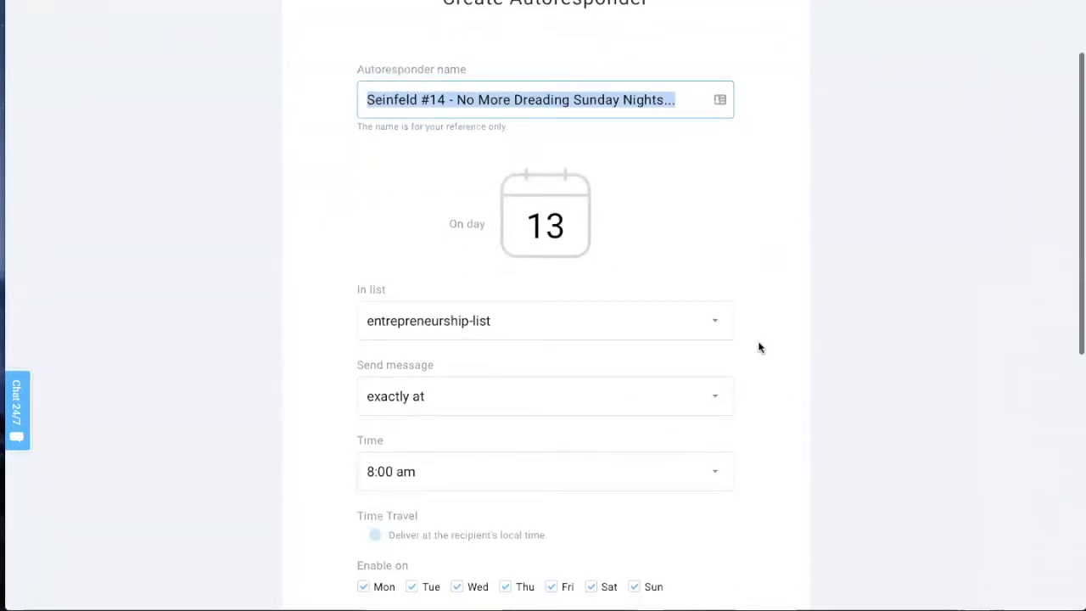
pyautogui.scroll(-5, 786, 347)
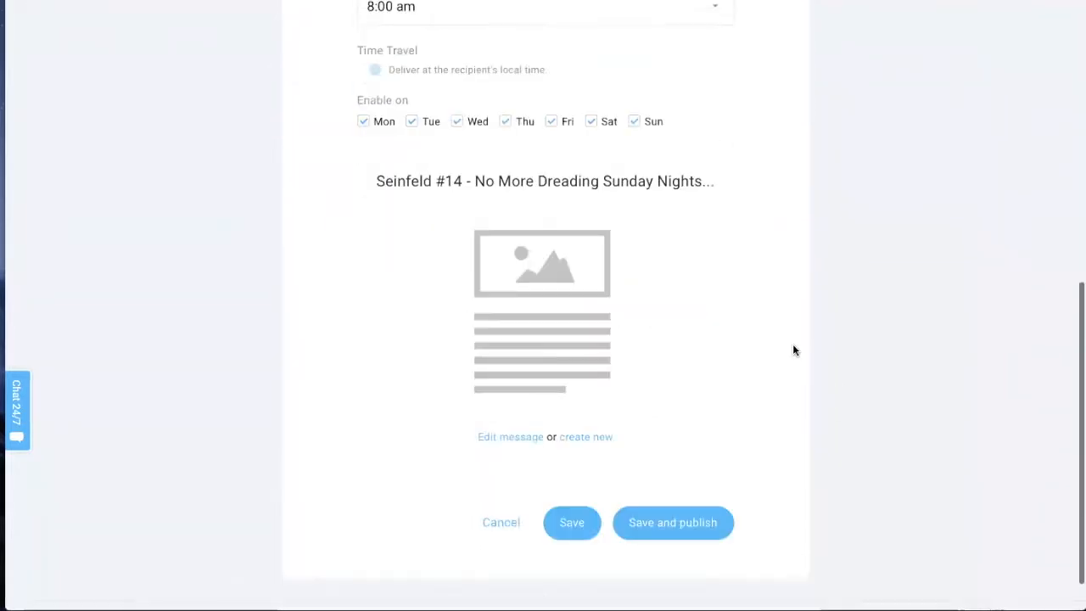
pyautogui.click(668, 475)
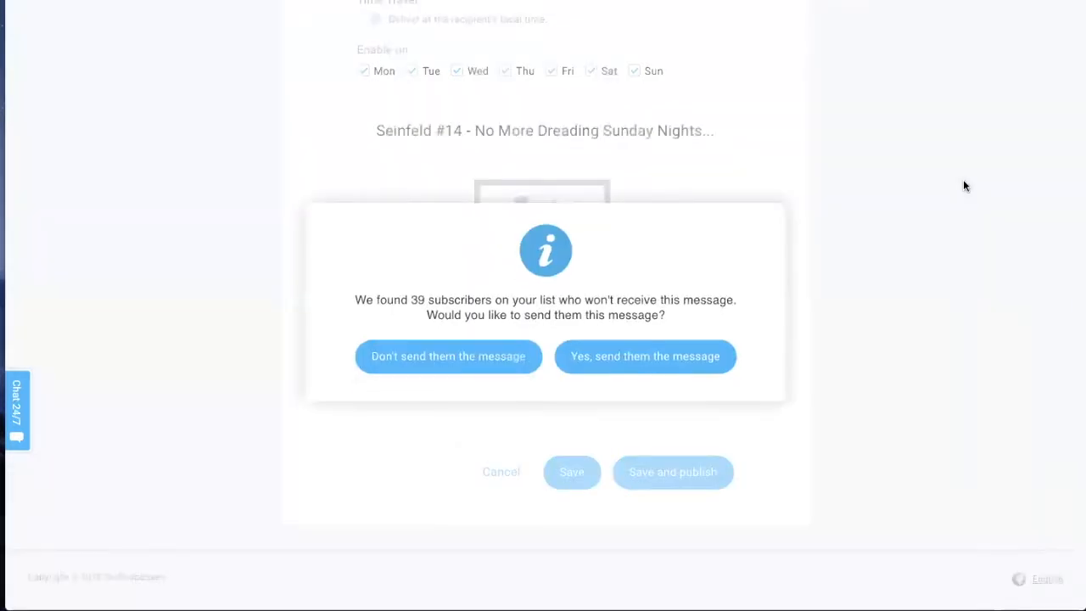
pyautogui.click(672, 356)
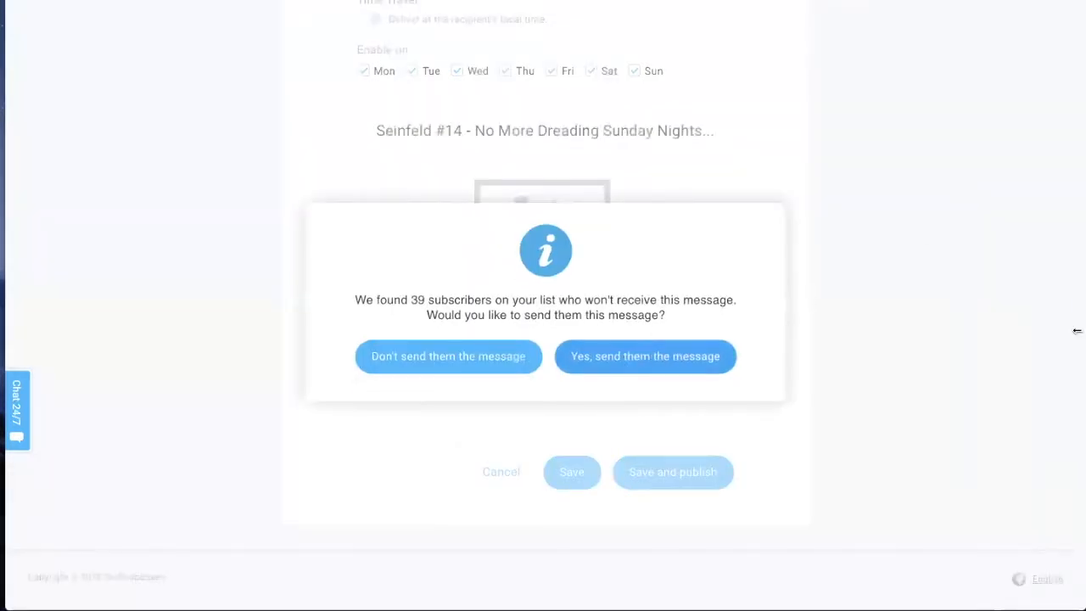
# Step: Find Seinfeld #14 in the autoresponder list and compare its schedule and status with the preceding Seinfeld emails
pyautogui.scroll(-10, 1022, 368)
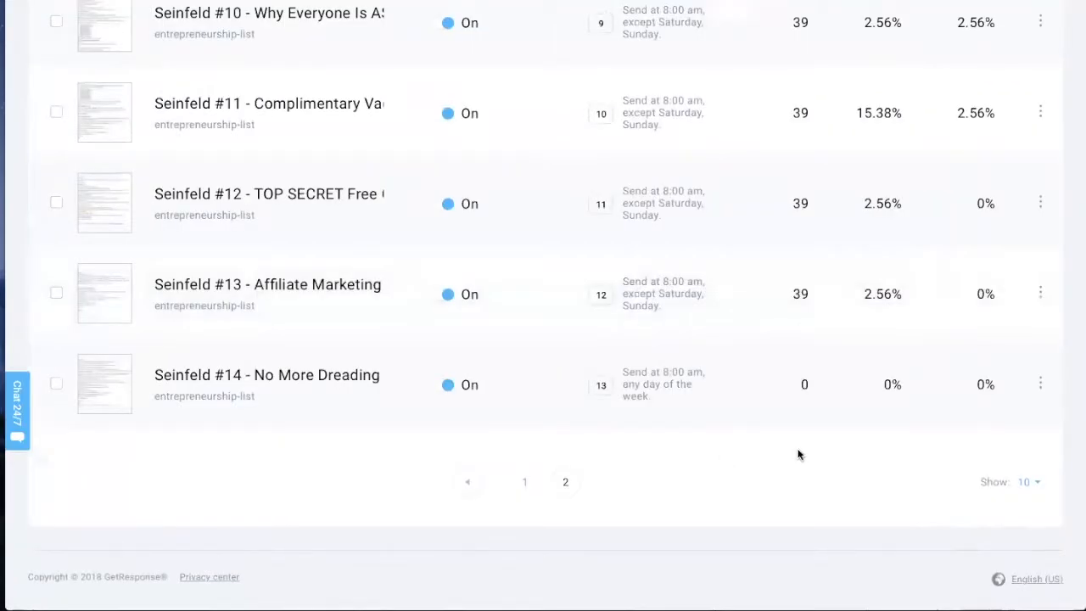
pyautogui.moveTo(143, 374); pyautogui.dragTo(388, 410)
pyautogui.scroll(2, 321, 289)
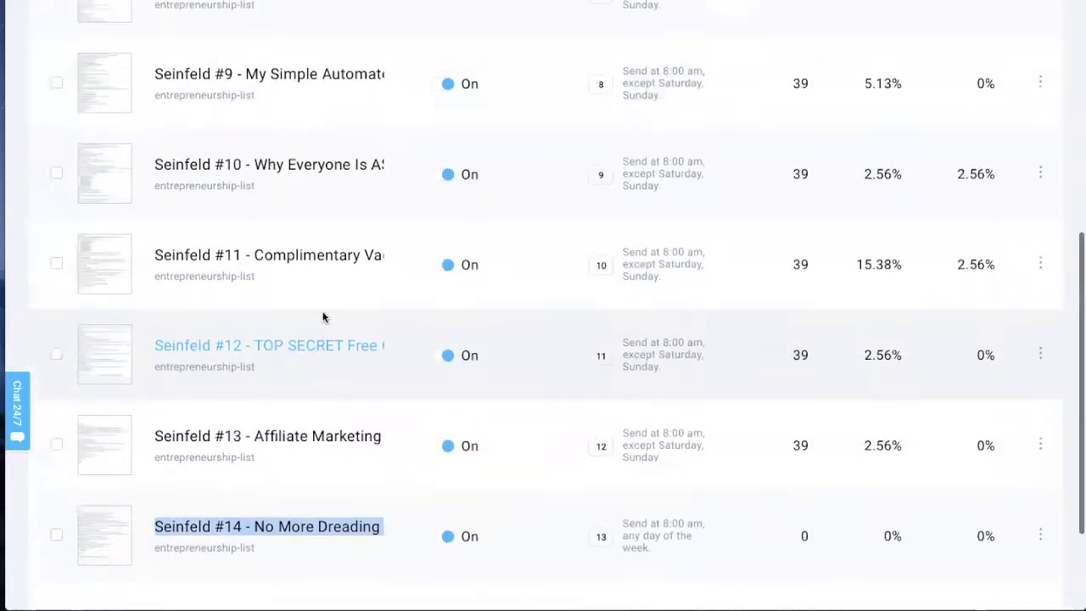
pyautogui.scroll(-2, 327, 325)
pyautogui.scroll(8, 405, 347)
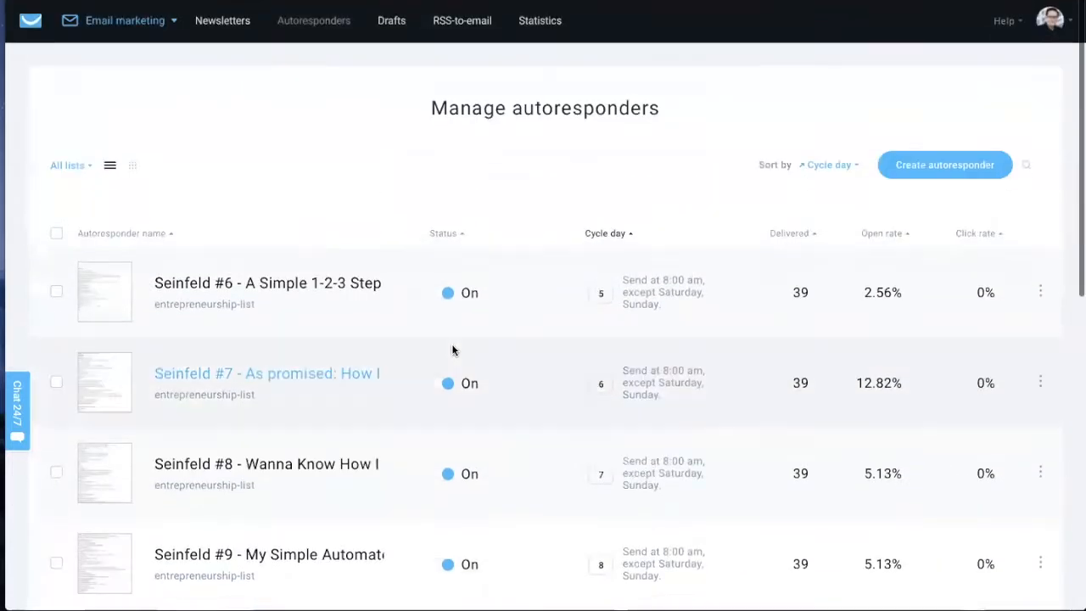
# Step: Open the "Migration to Seinfeld" automation workflow and examine its subscription condition and 5-day wait element
pyautogui.click(126, 18)
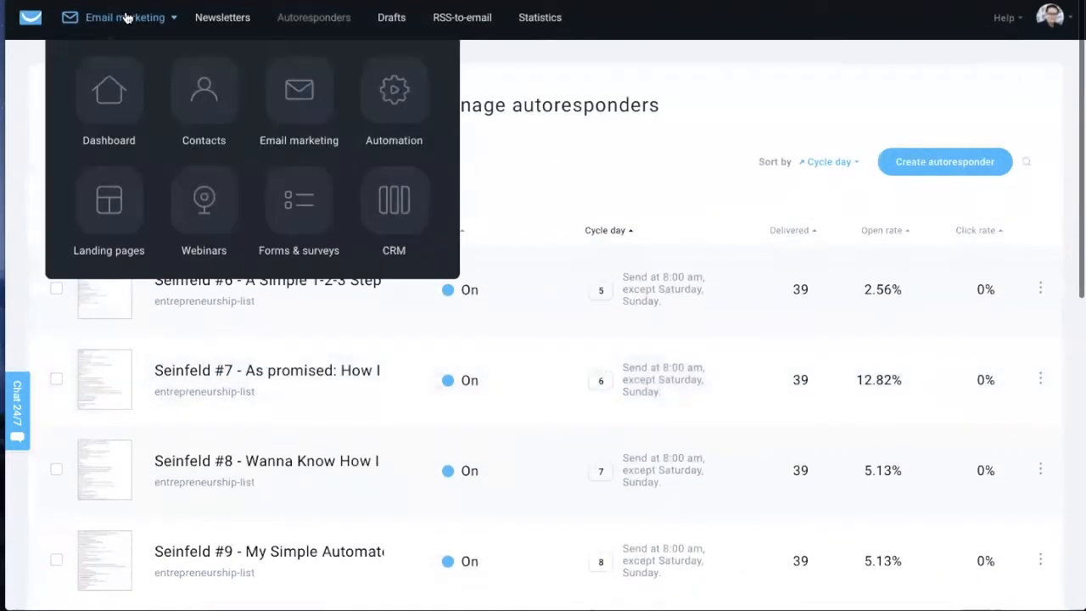
pyautogui.click(394, 95)
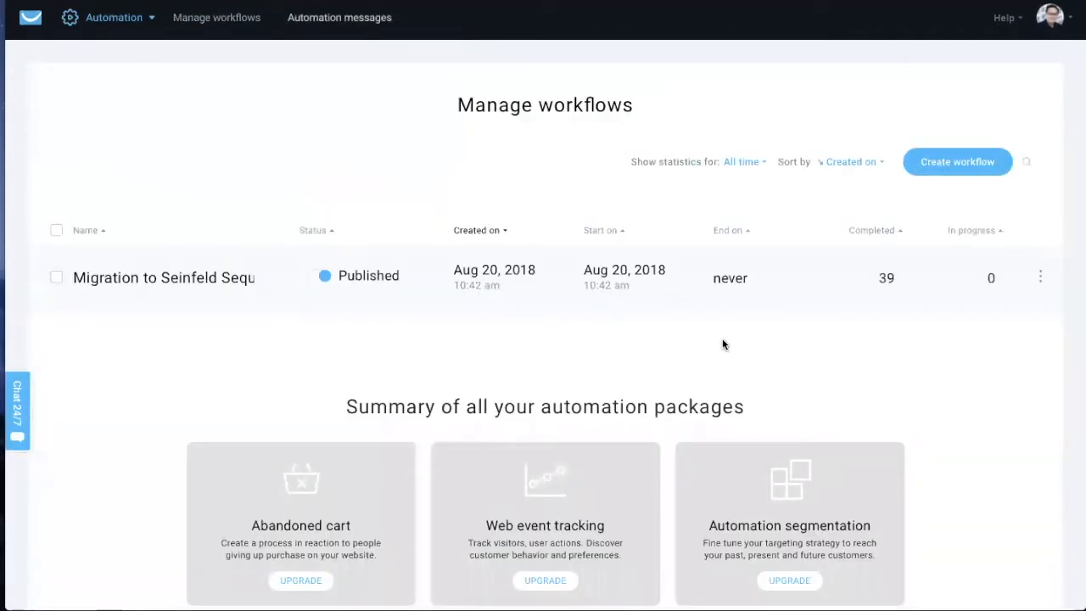
pyautogui.scroll(-1, 498, 378)
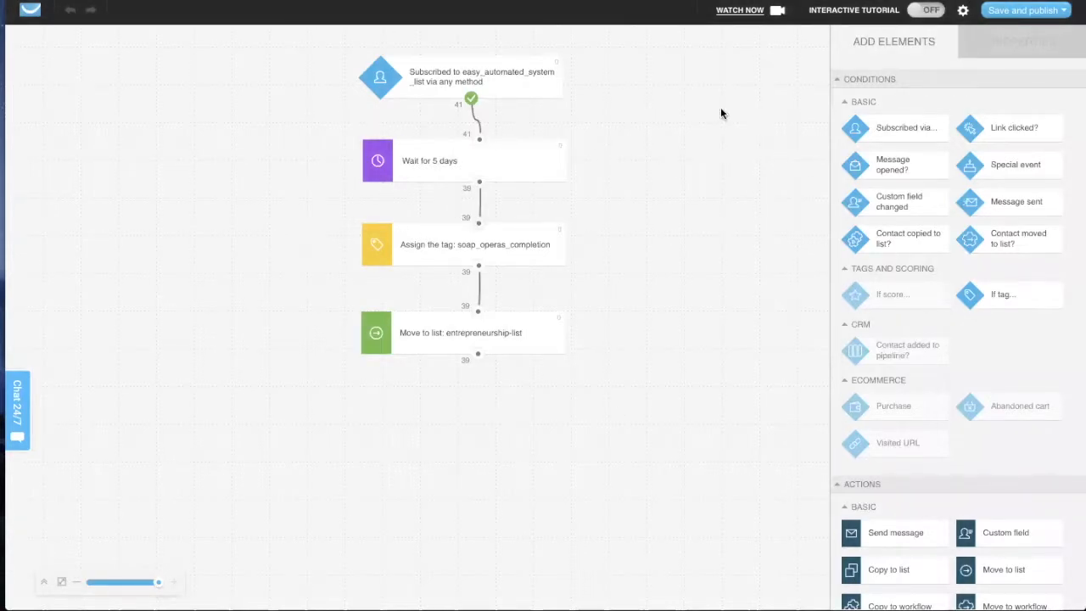
pyautogui.click(498, 75)
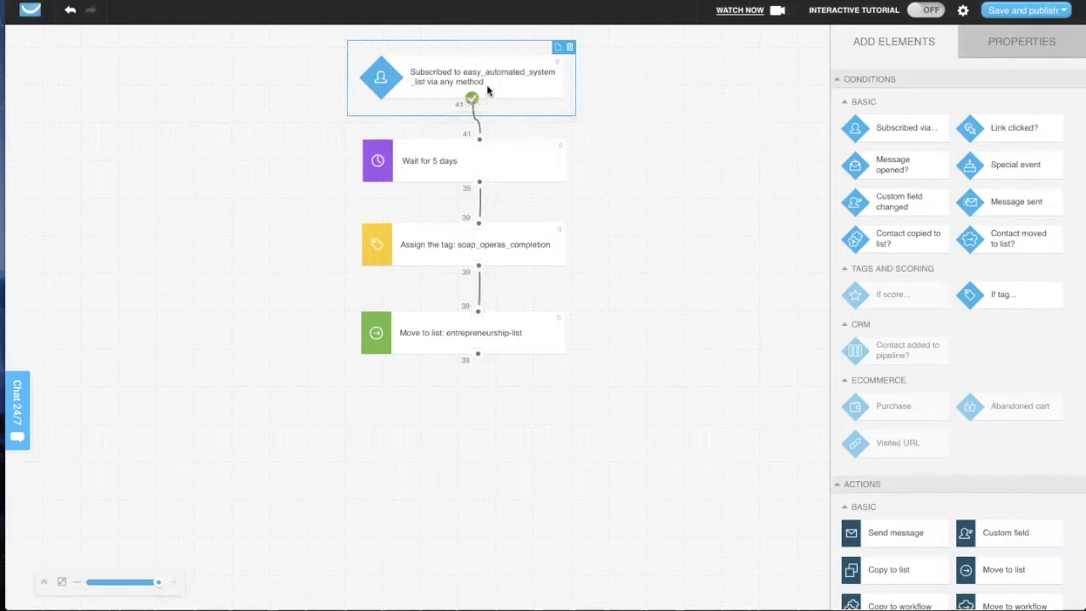
pyautogui.click(503, 161)
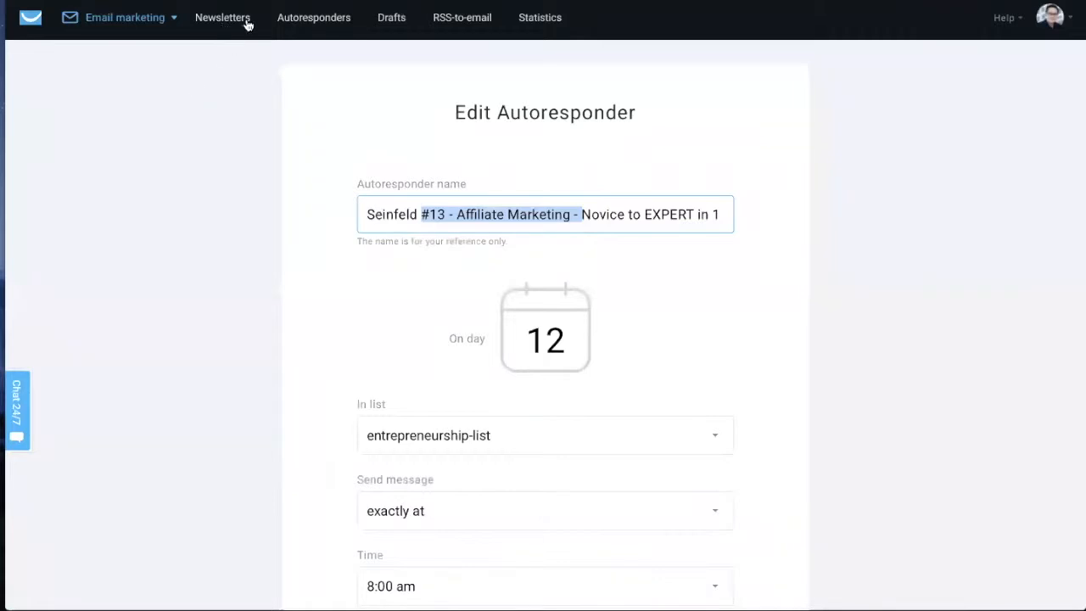
# Step: Go to the autoresponders and filter them to show only easy_automated_system_list
pyautogui.click(314, 17)
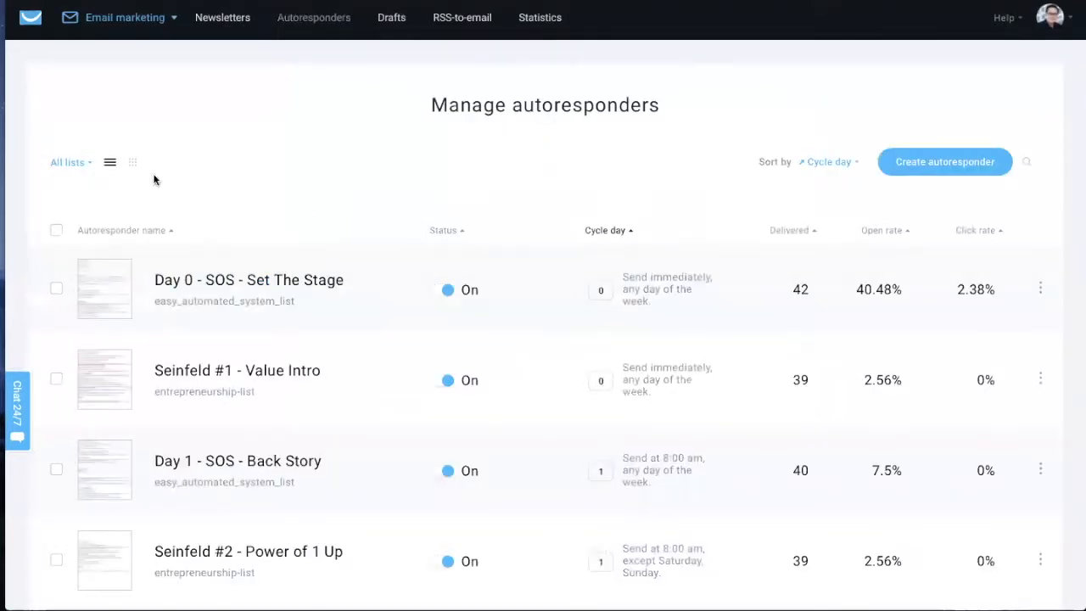
pyautogui.click(88, 164)
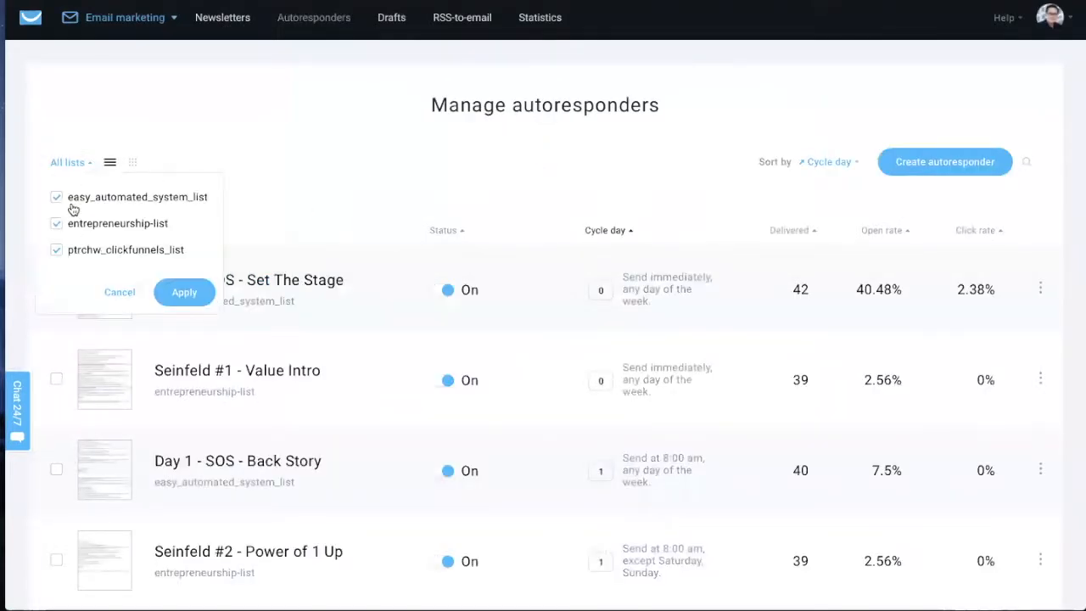
pyautogui.click(56, 224)
pyautogui.click(56, 250)
pyautogui.click(185, 292)
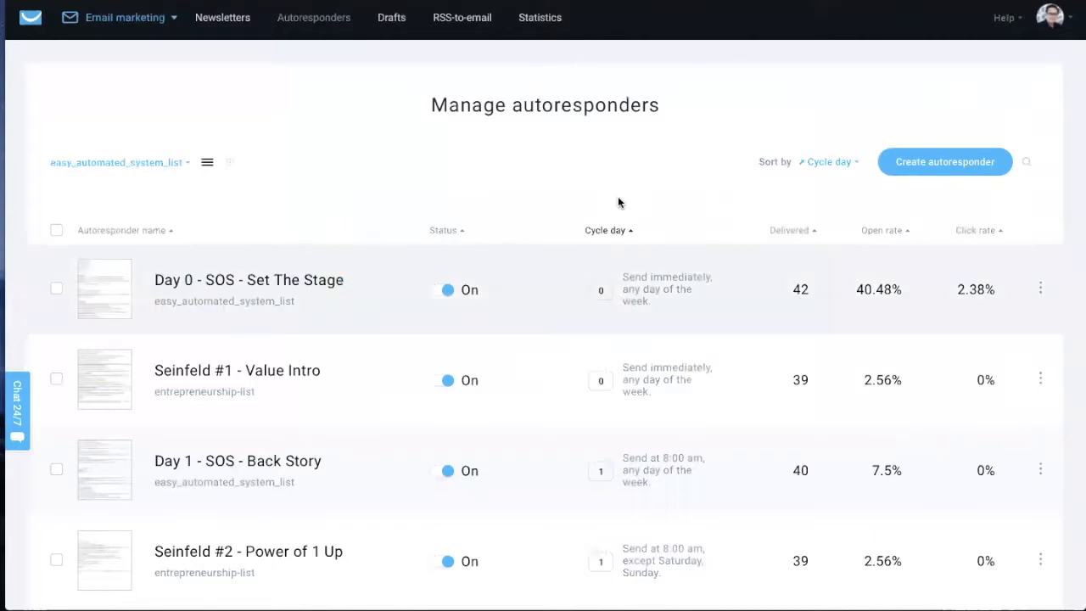
pyautogui.scroll(-2, 815, 466)
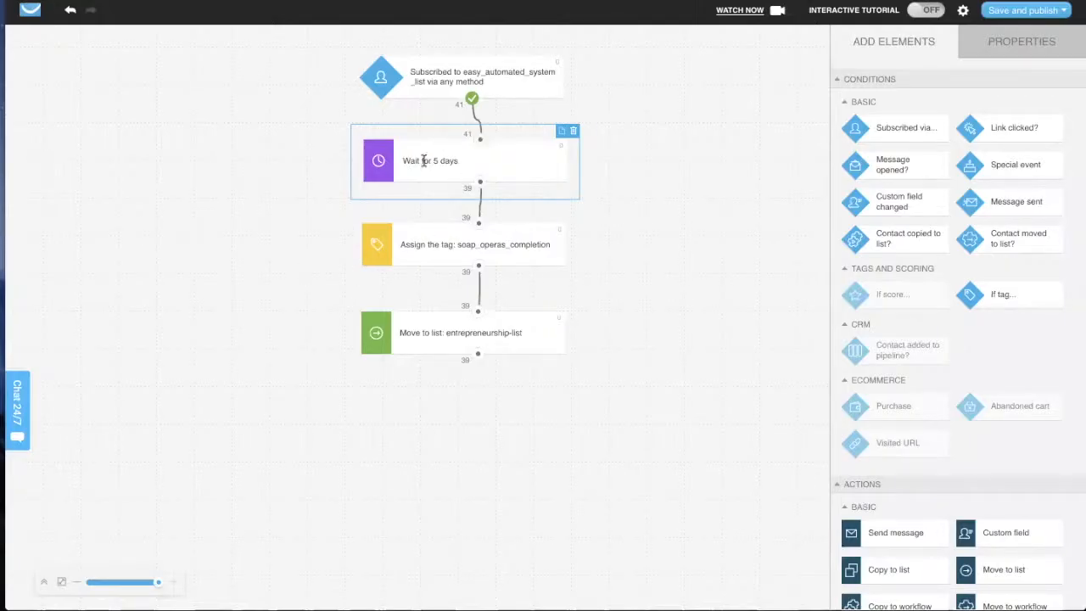
# Step: Return to the workflow and inspect the tag element's action choices and available tags, keeping Assign with soap_operas_completion
pyautogui.click(424, 246)
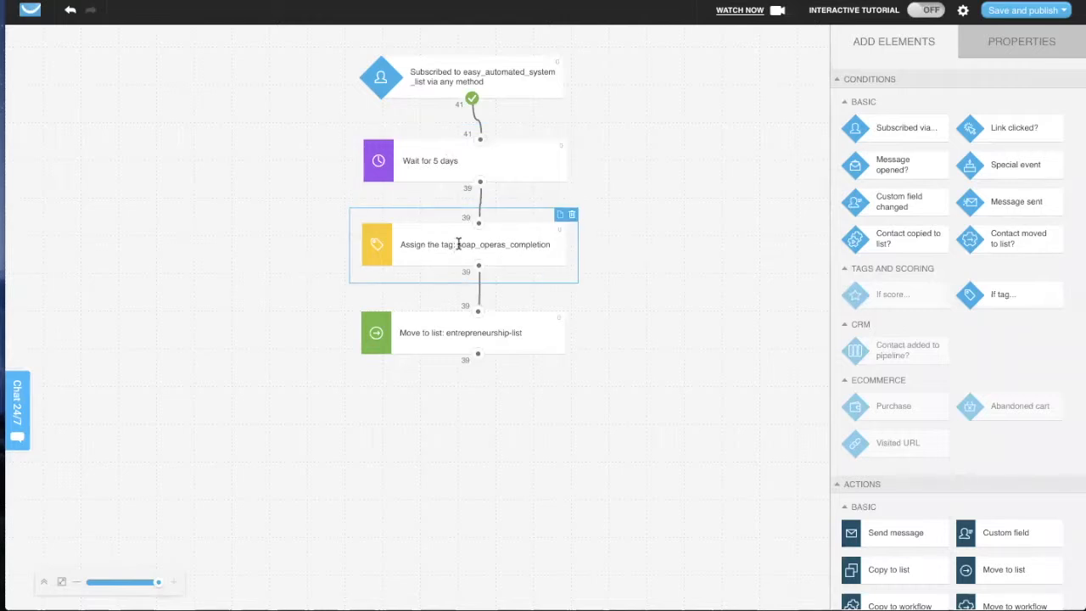
pyautogui.click(1011, 38)
pyautogui.click(1060, 144)
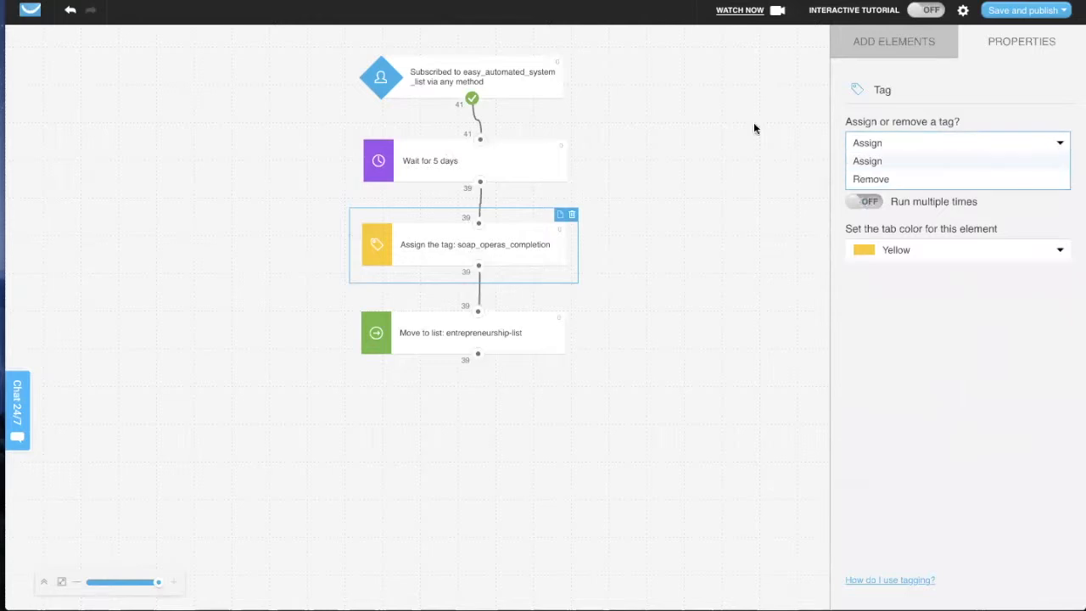
pyautogui.click(1067, 218)
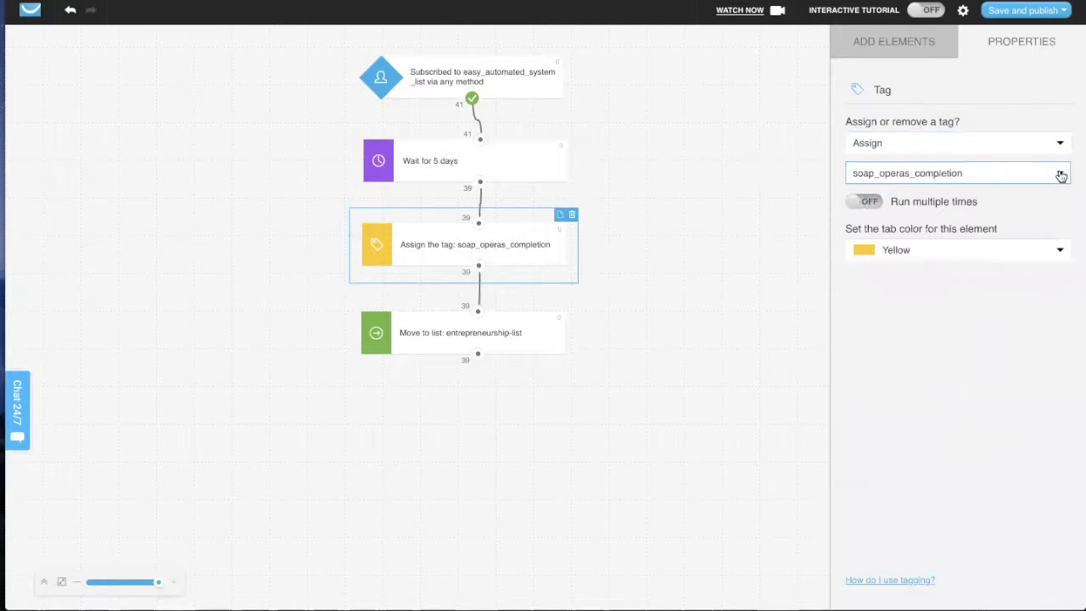
pyautogui.click(1060, 175)
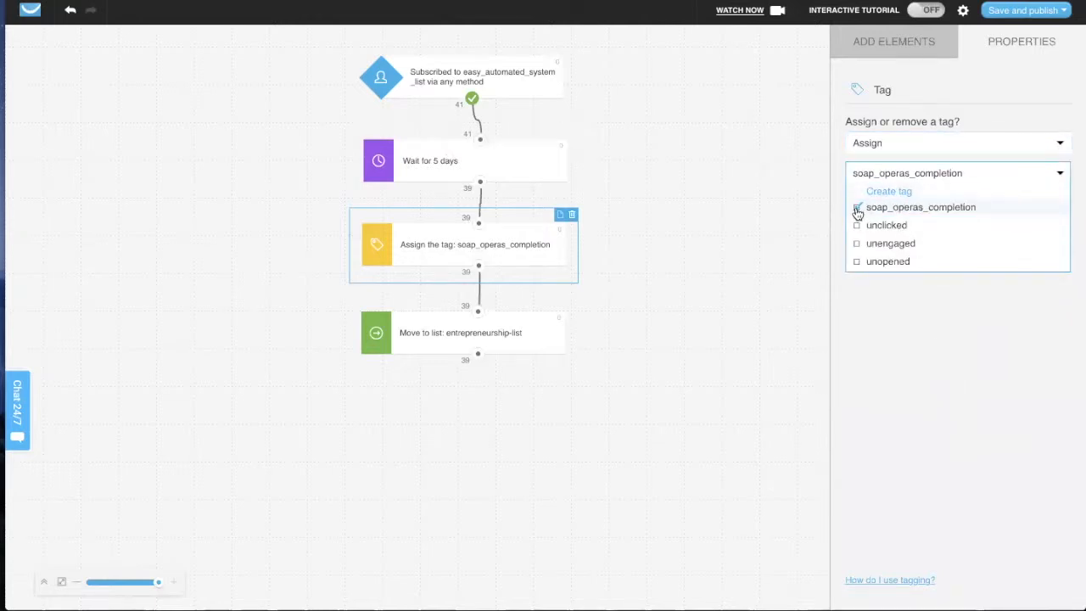
pyautogui.click(976, 429)
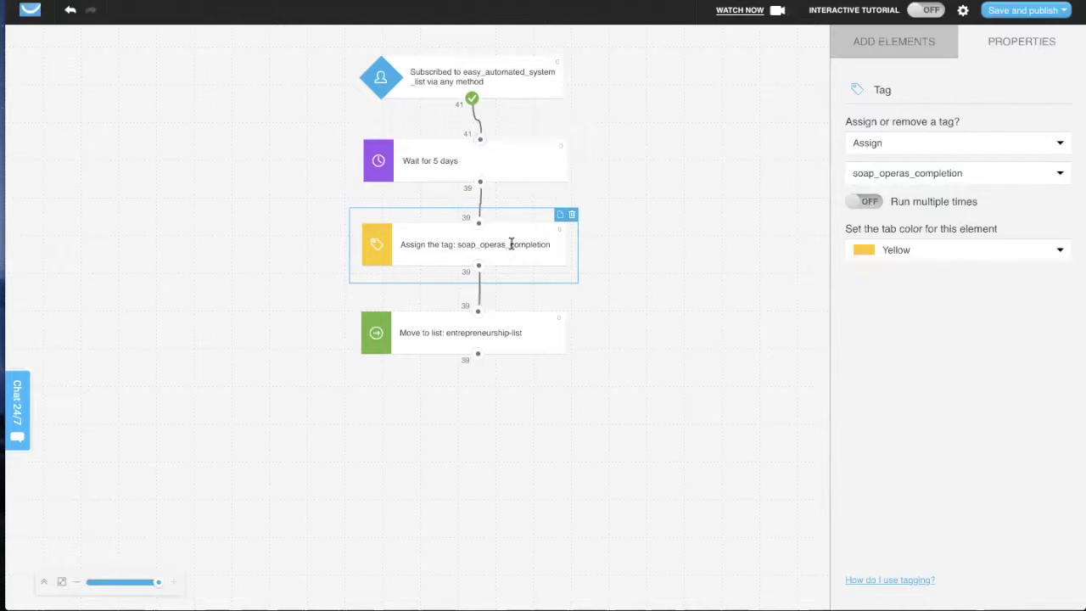
# Step: Inspect the workflow's "Move to list" element and its target list choices, keeping entrepreneurship-list
pyautogui.click(498, 334)
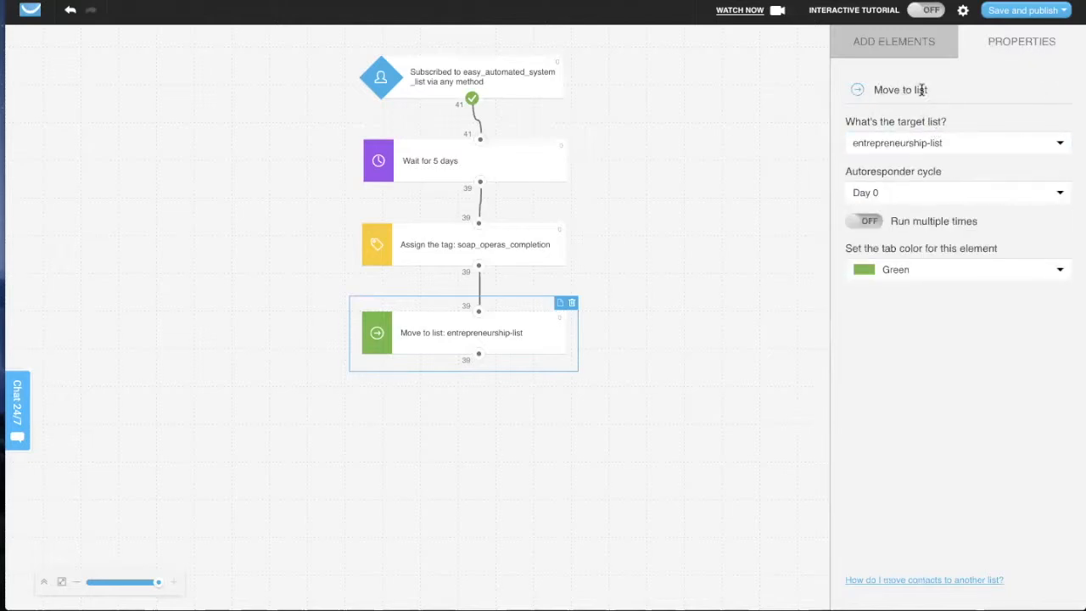
pyautogui.click(1060, 144)
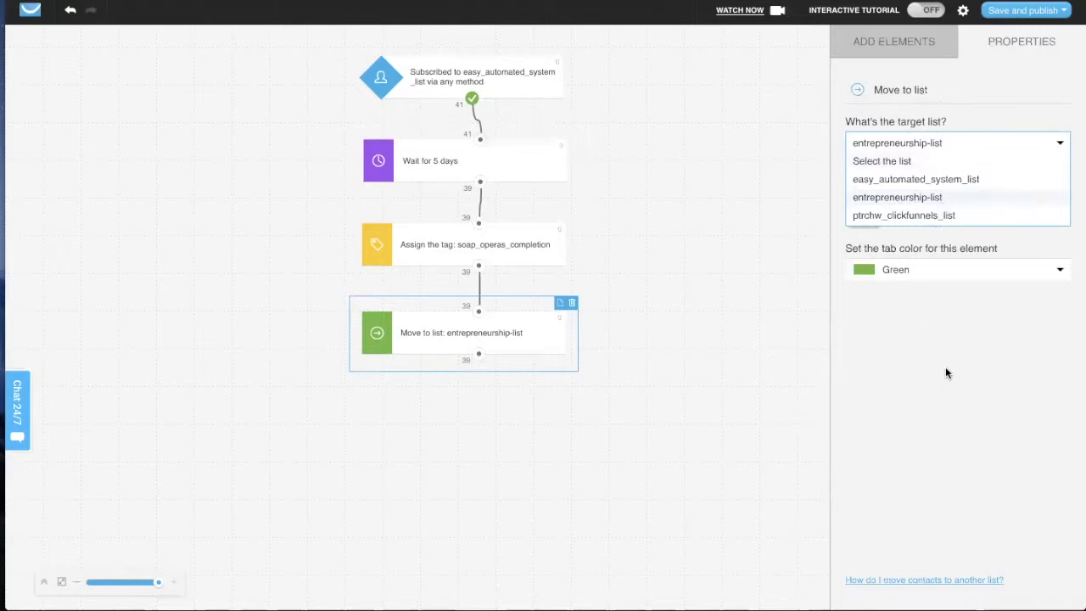
pyautogui.click(1020, 347)
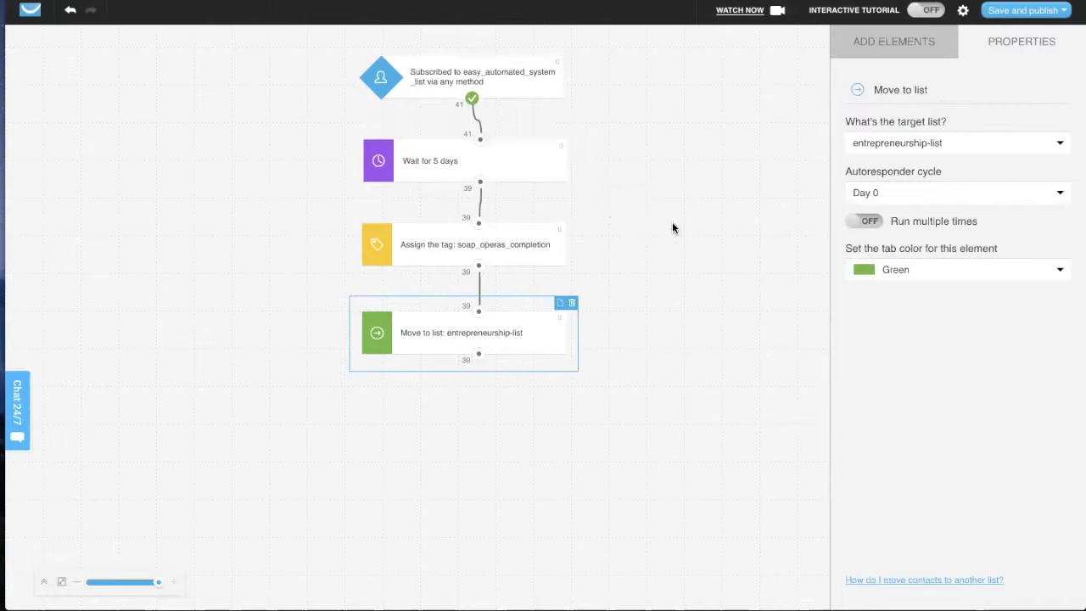
# Step: Go back to the filtered autoresponders and review the Day 0 to Day 3 SOS emails and their schedules
pyautogui.click(654, 195)
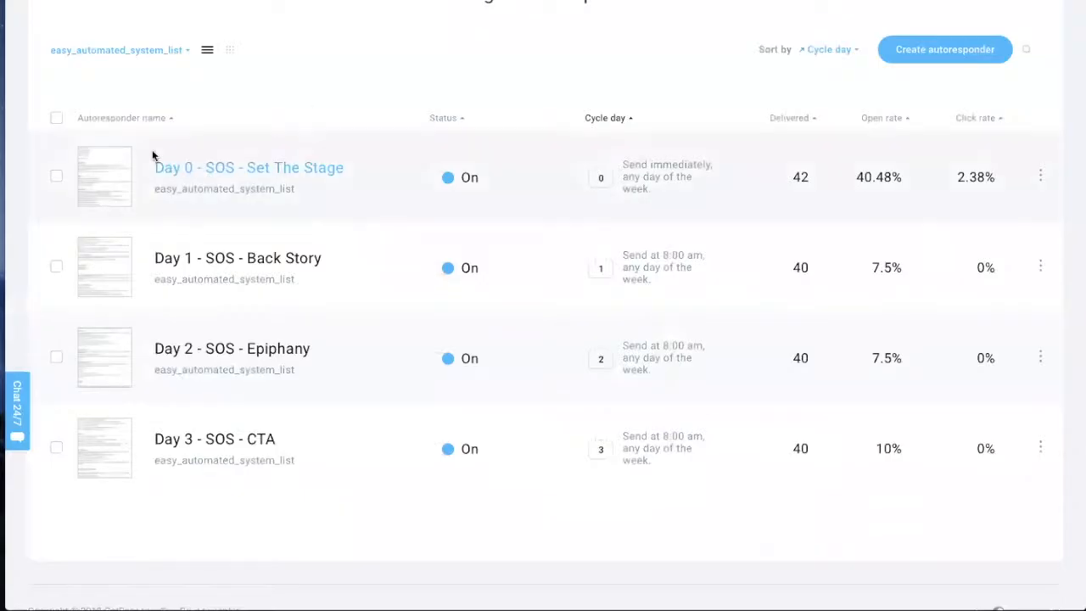
pyautogui.scroll(2, 224, 74)
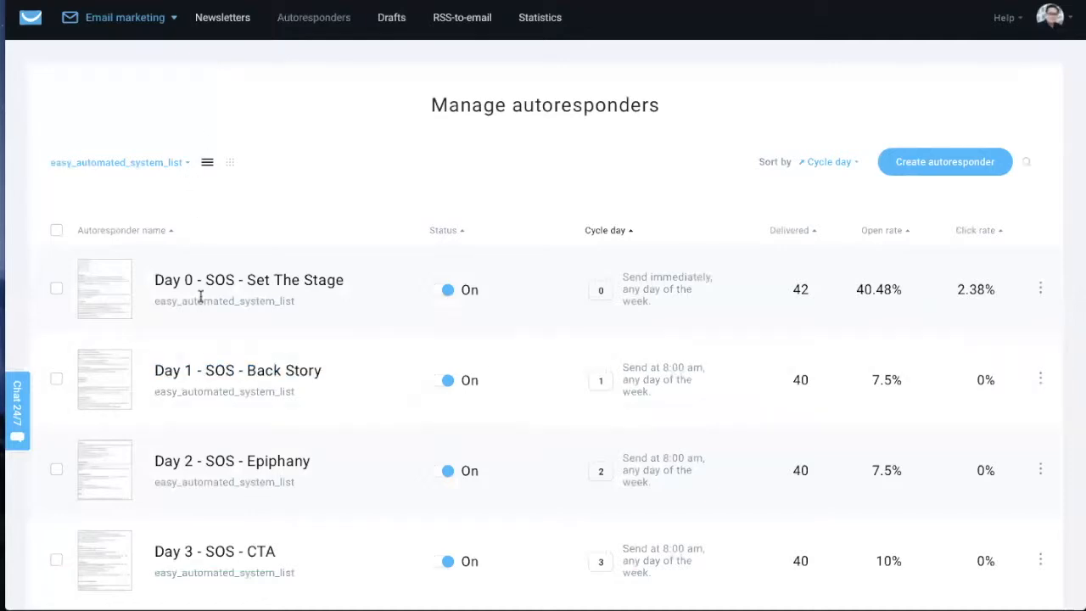
pyautogui.scroll(-1, 223, 385)
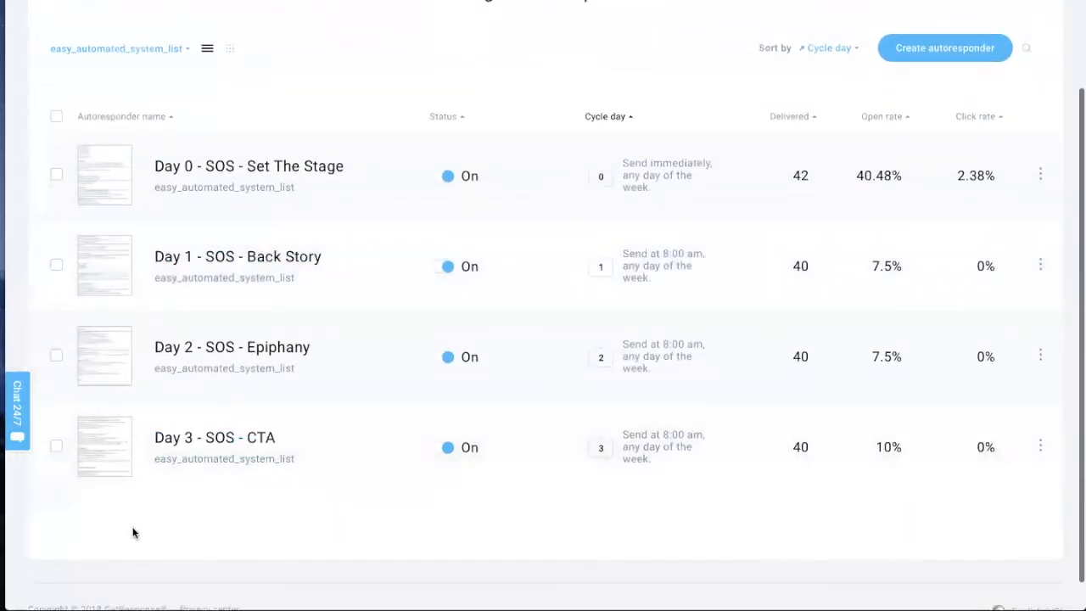
# Step: Examine the four SOS autoresponders of easy_automated_system_list from Set The Stage to CTA, including cycle days and delivery statistics
pyautogui.scroll(-1, 269, 529)
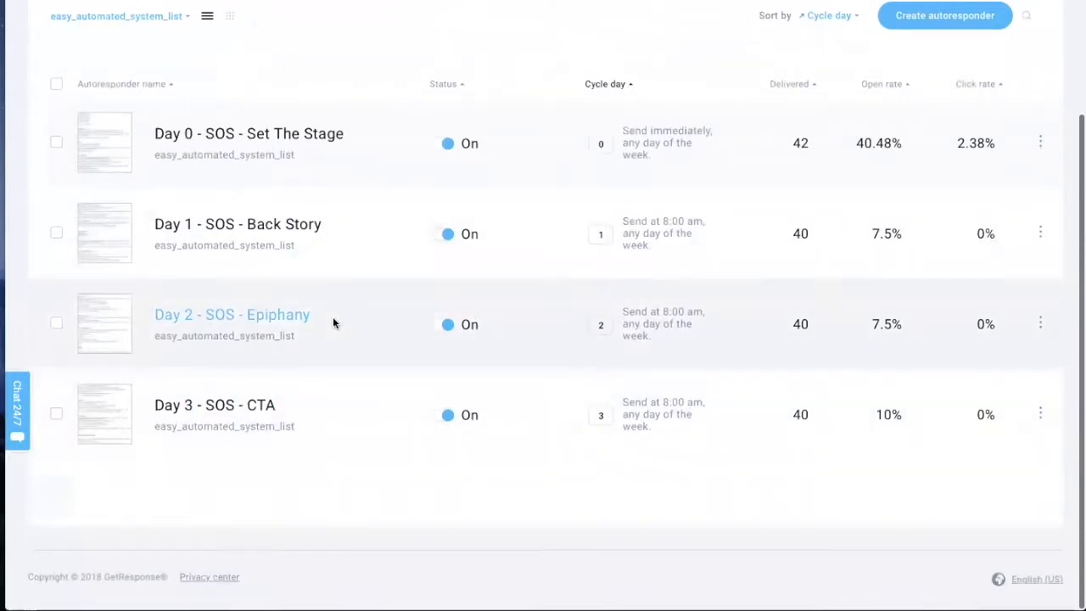
pyautogui.scroll(4, 333, 316)
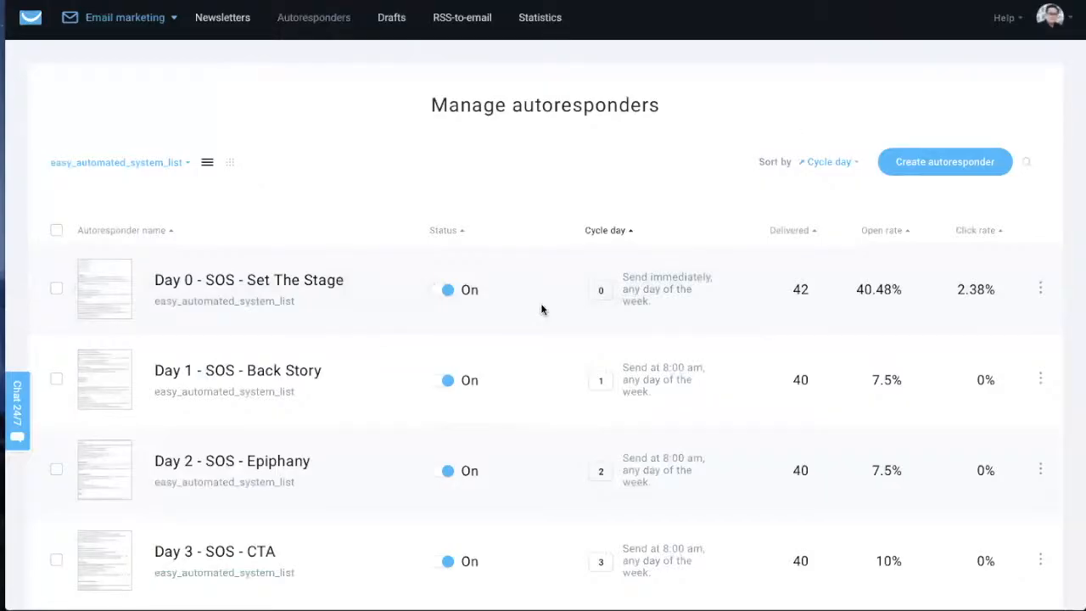
pyautogui.scroll(-2, 232, 223)
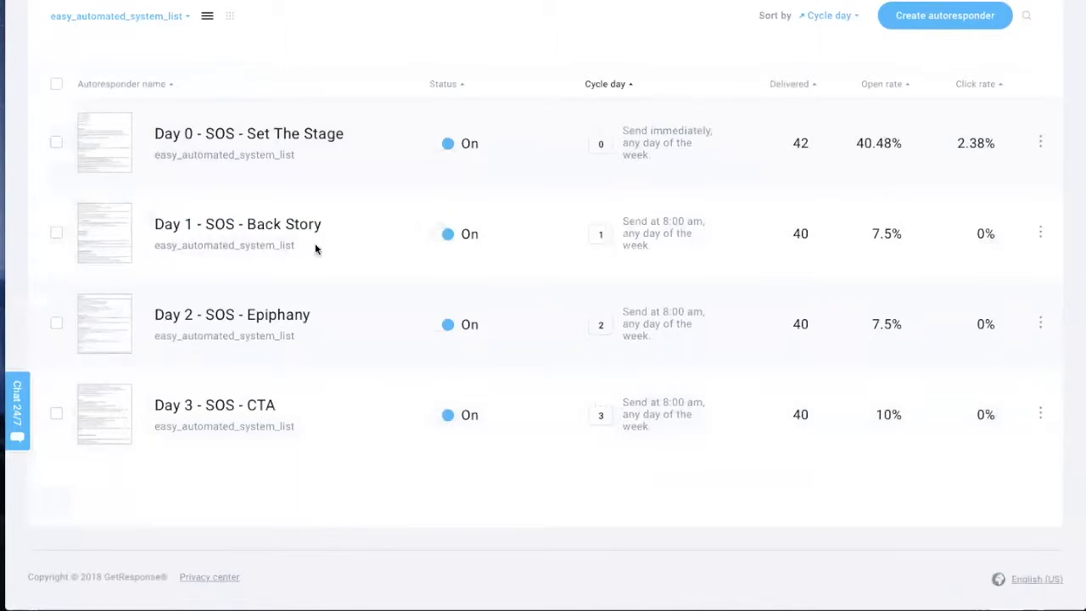
pyautogui.scroll(1, 275, 132)
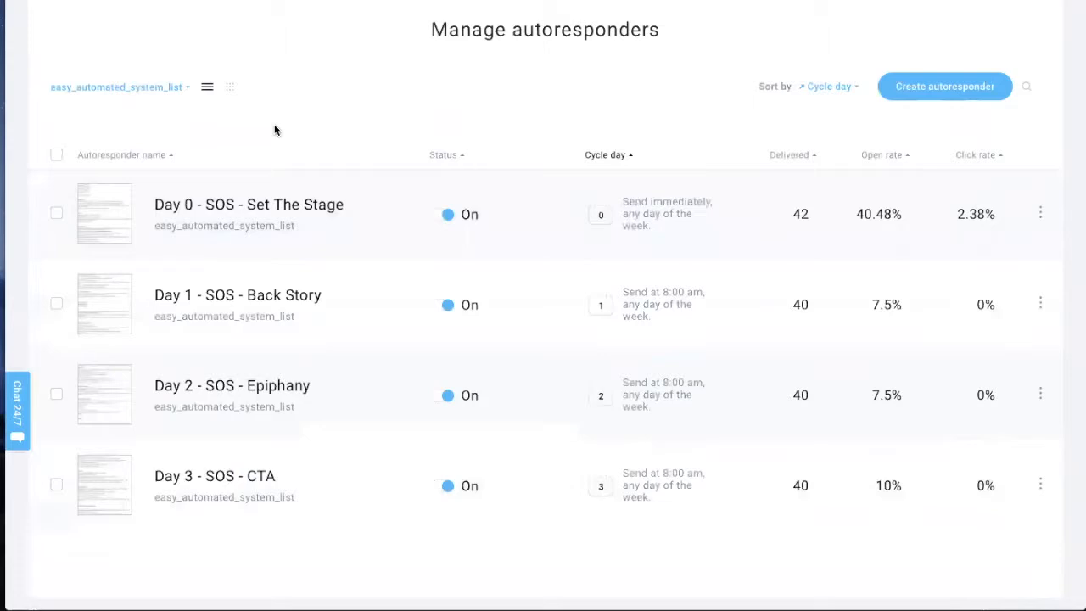
pyautogui.scroll(1, 274, 130)
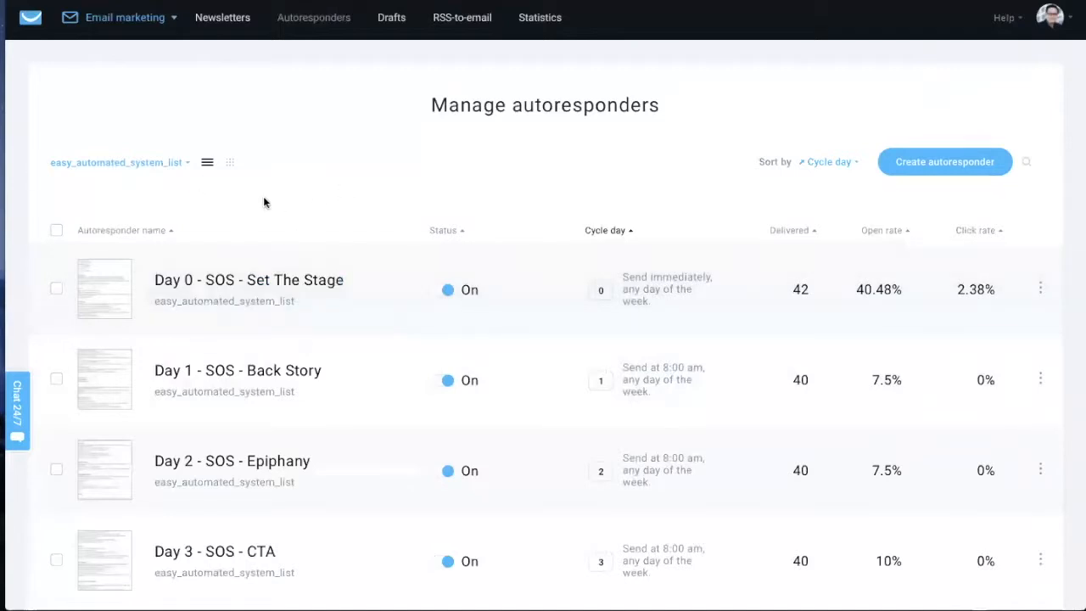
# Step: Filter the autoresponders to show only entrepreneurship-list and check the Seinfeld emails and the list choices
pyautogui.click(187, 168)
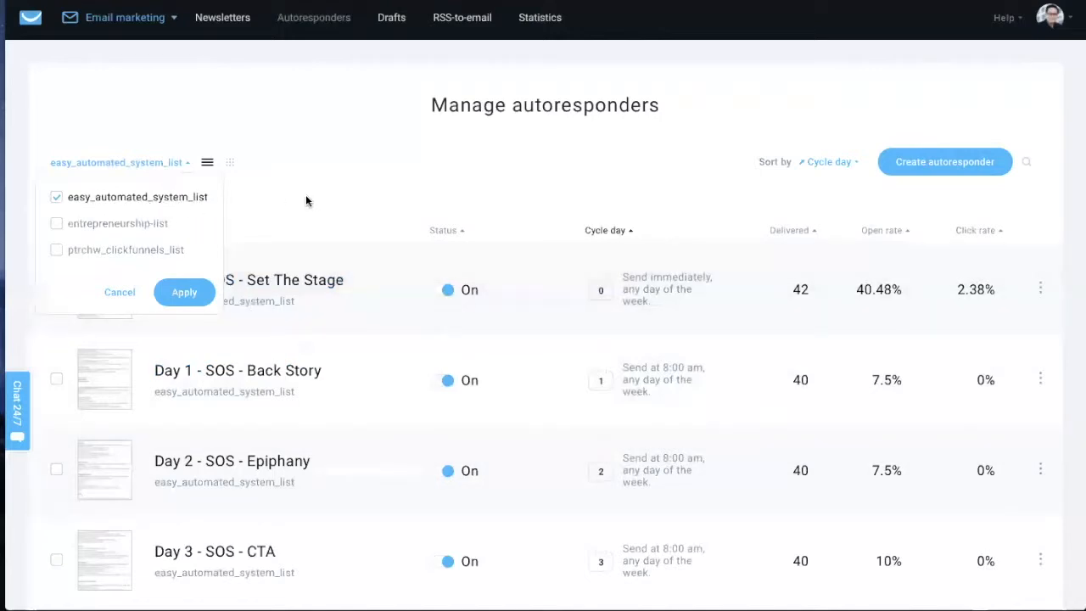
pyautogui.click(315, 220)
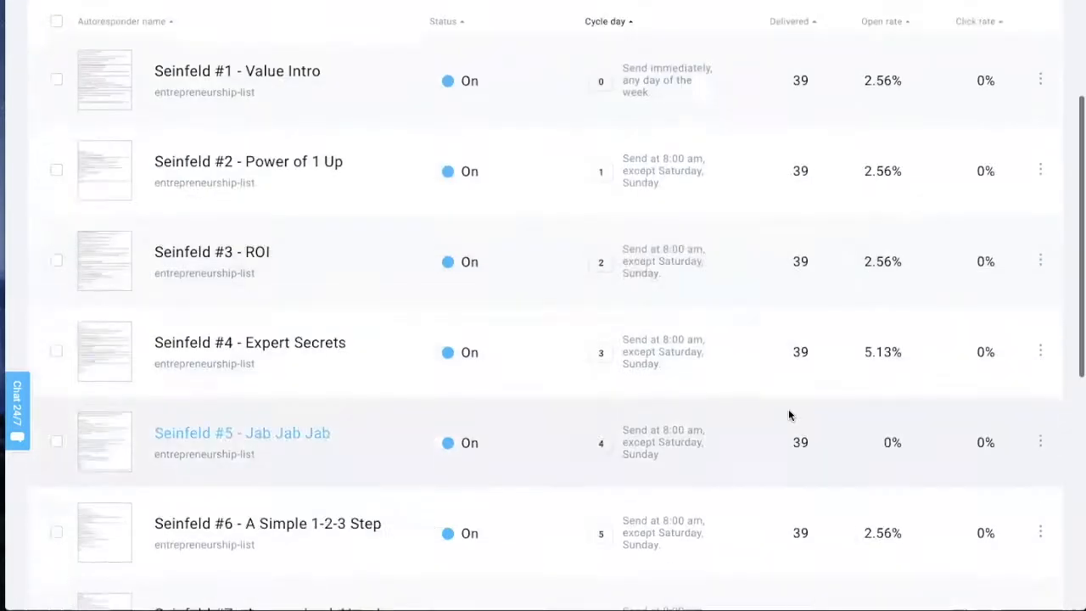
pyautogui.scroll(3, 789, 414)
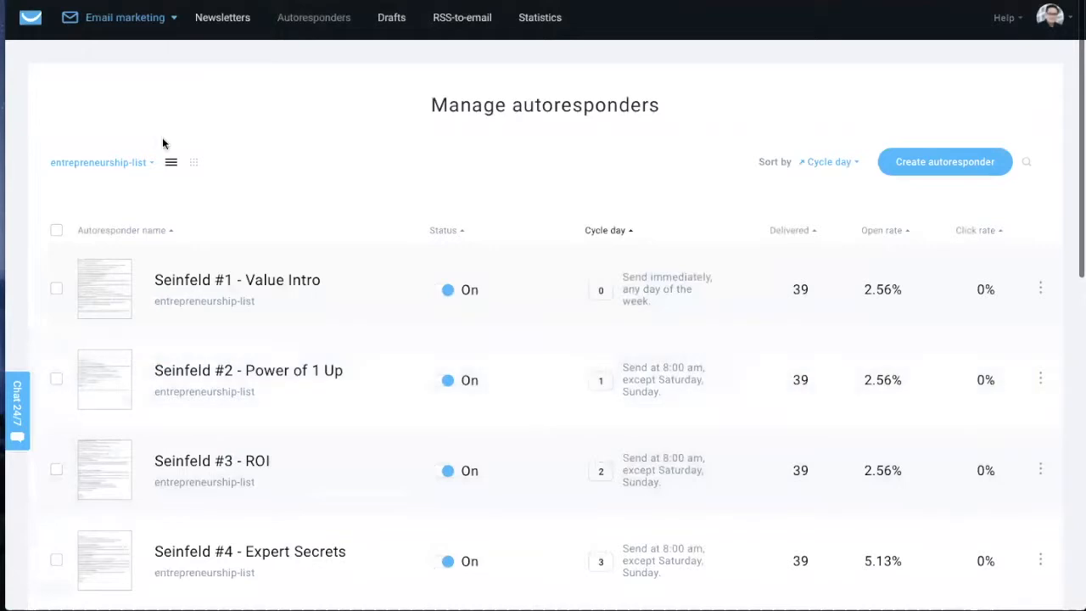
pyautogui.click(153, 163)
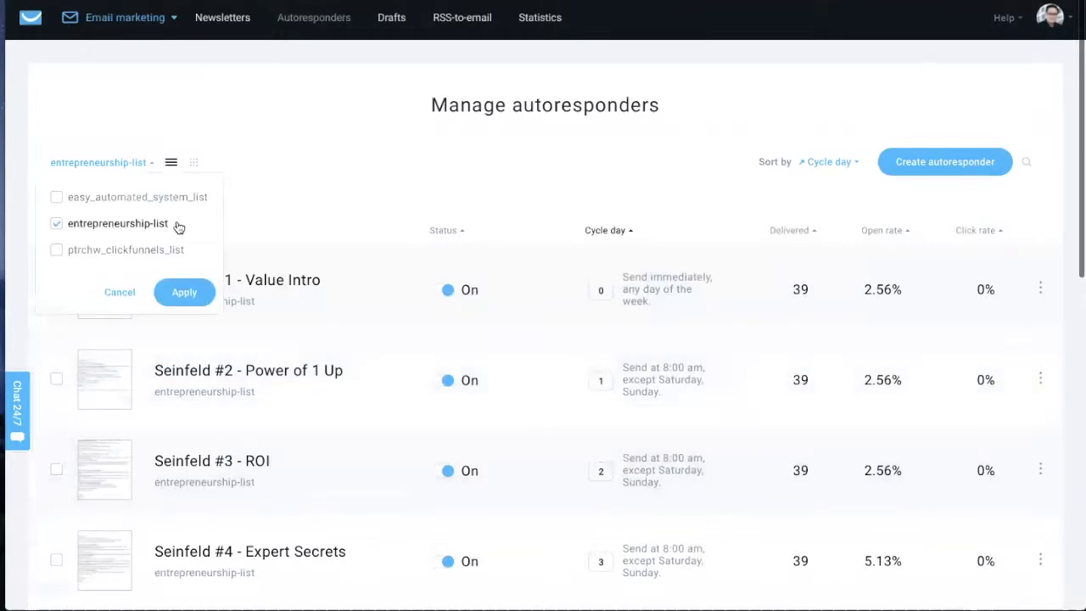
pyautogui.click(314, 214)
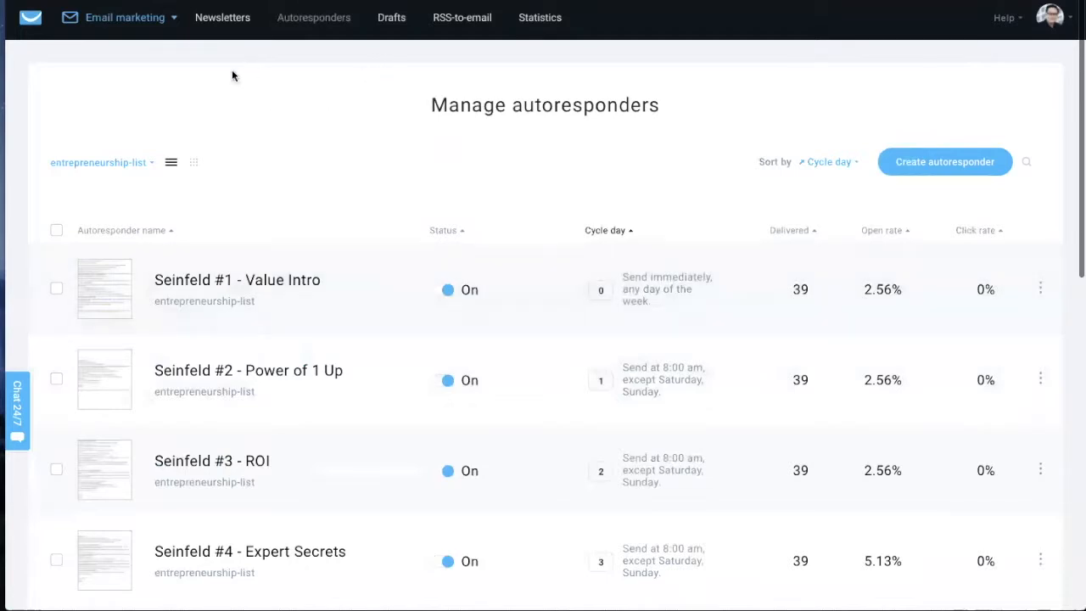
# Step: View the newsletters list and the available GetResponse modules, and return to the autoresponders
pyautogui.click(219, 21)
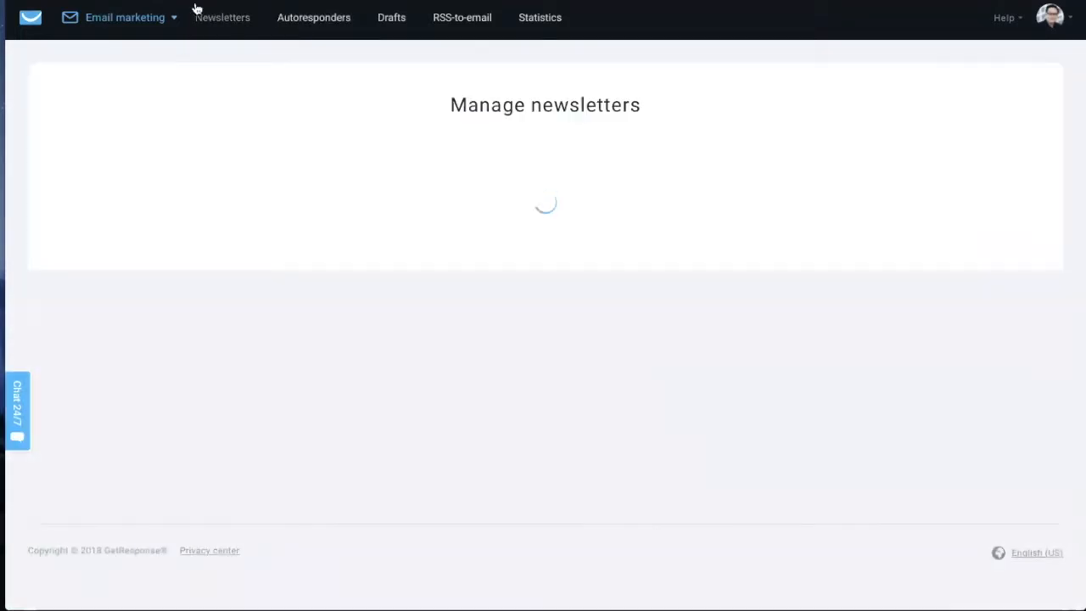
pyautogui.click(75, 17)
pyautogui.click(709, 143)
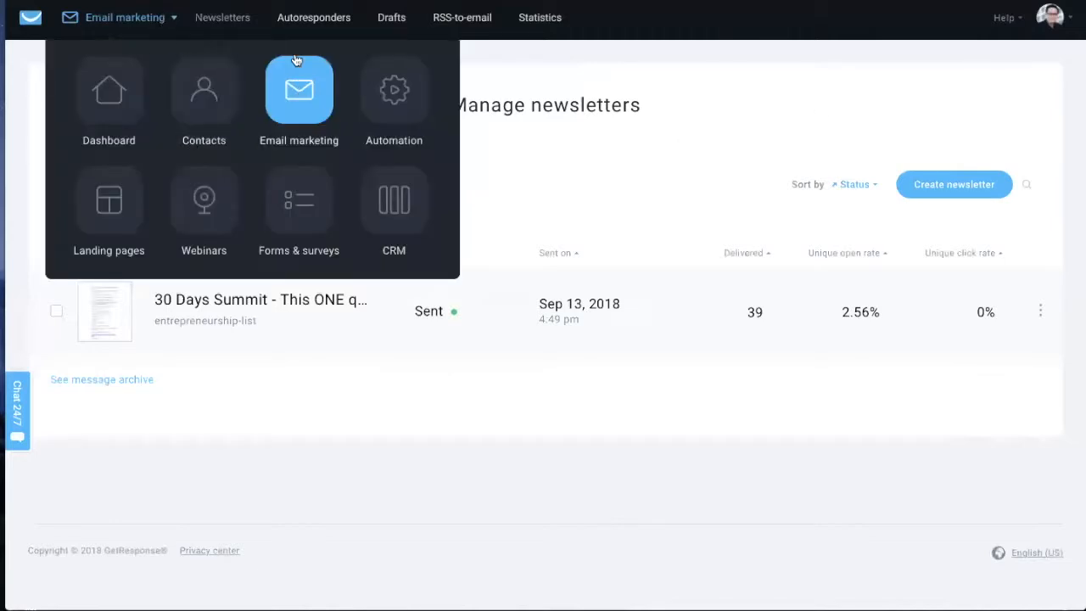
pyautogui.click(306, 20)
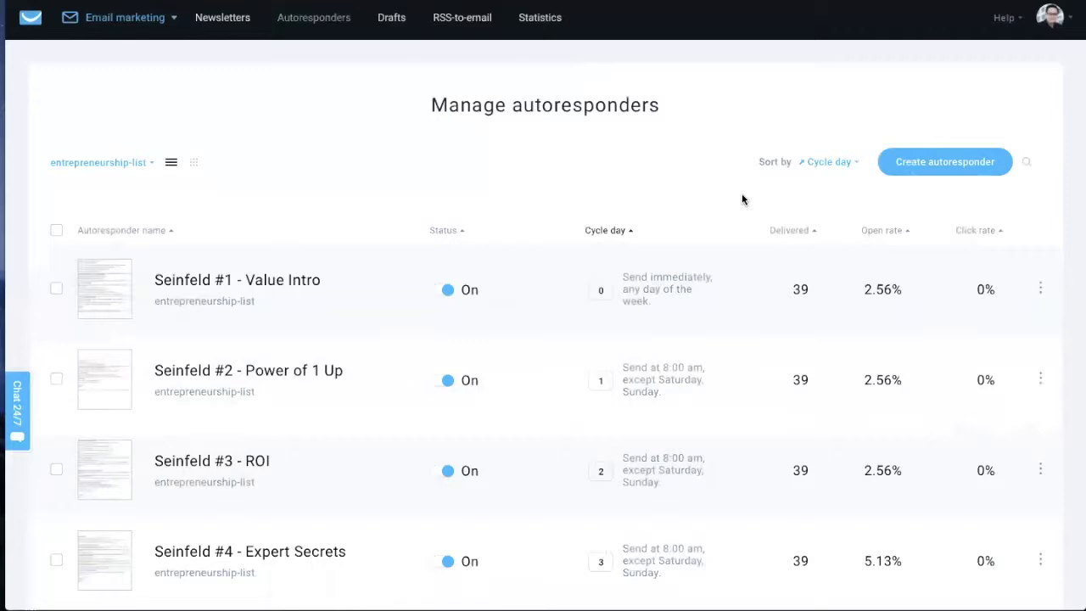
# Step: Close the bonus form on the live page, switch to Chrome, and open the 30 Days Summit - Optin page for editing
pyautogui.press('super+Tab')
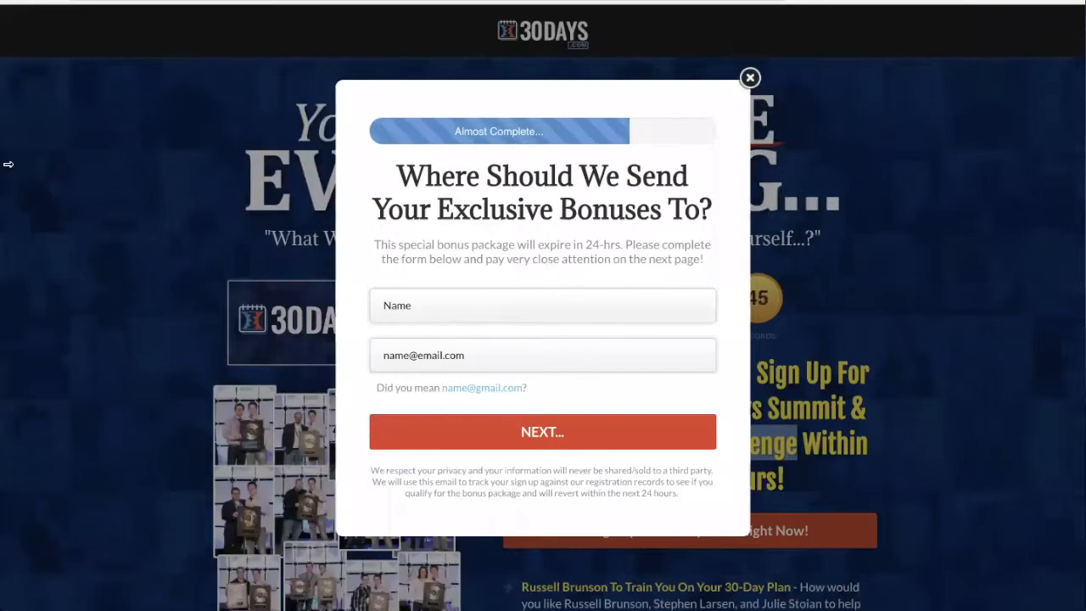
pyautogui.click(749, 79)
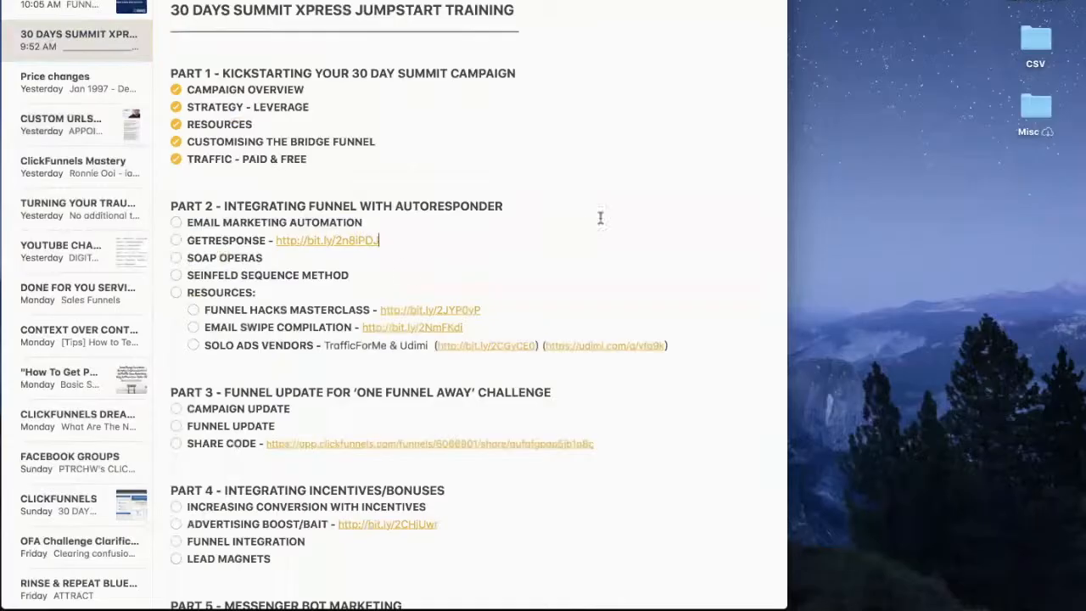
pyautogui.press('super+Tab')
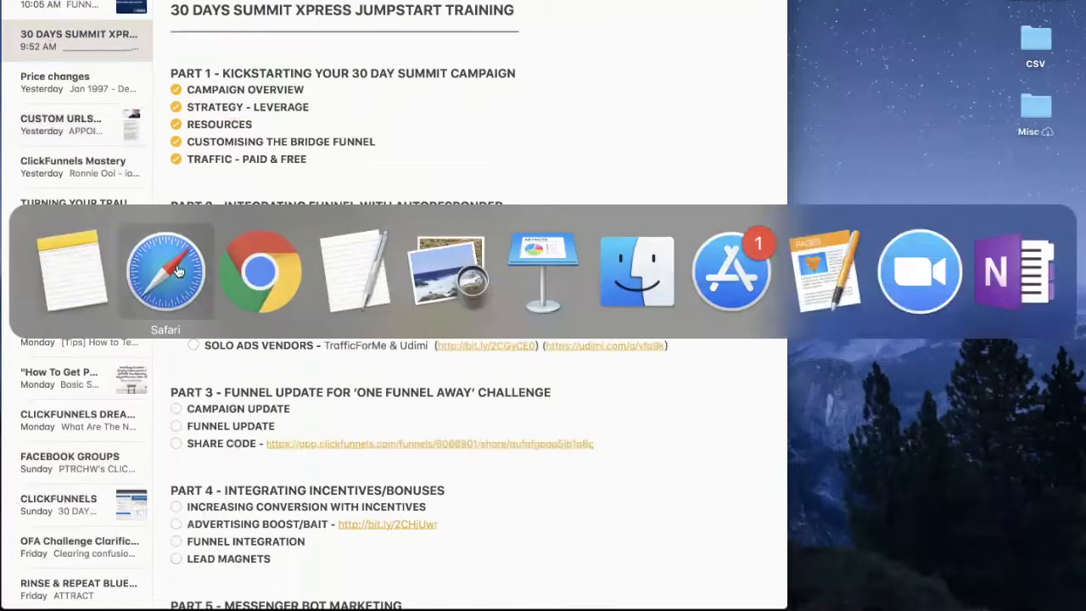
pyautogui.click(261, 285)
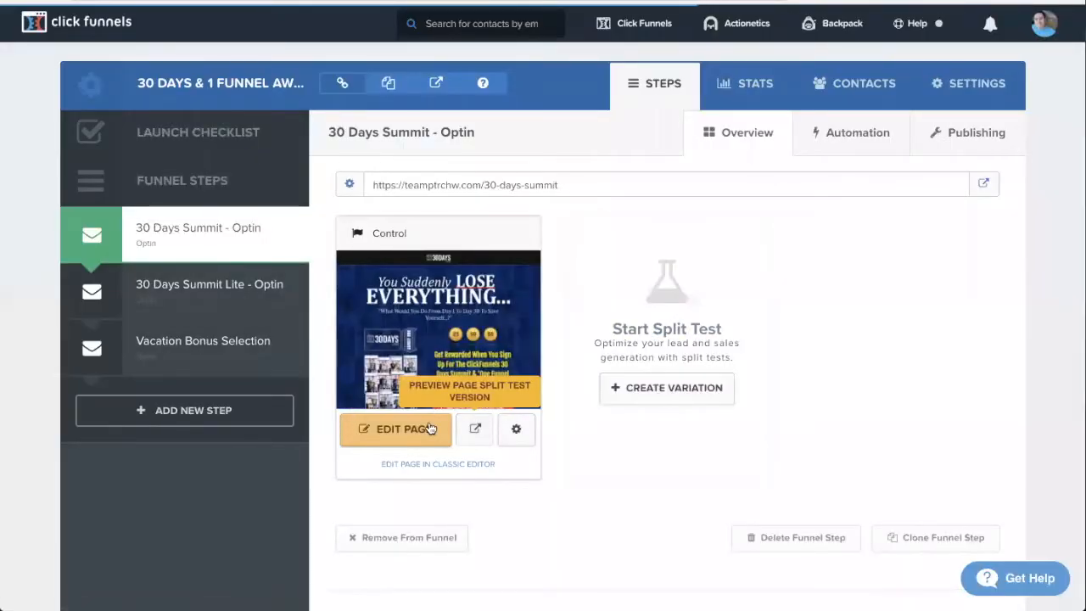
pyautogui.click(396, 437)
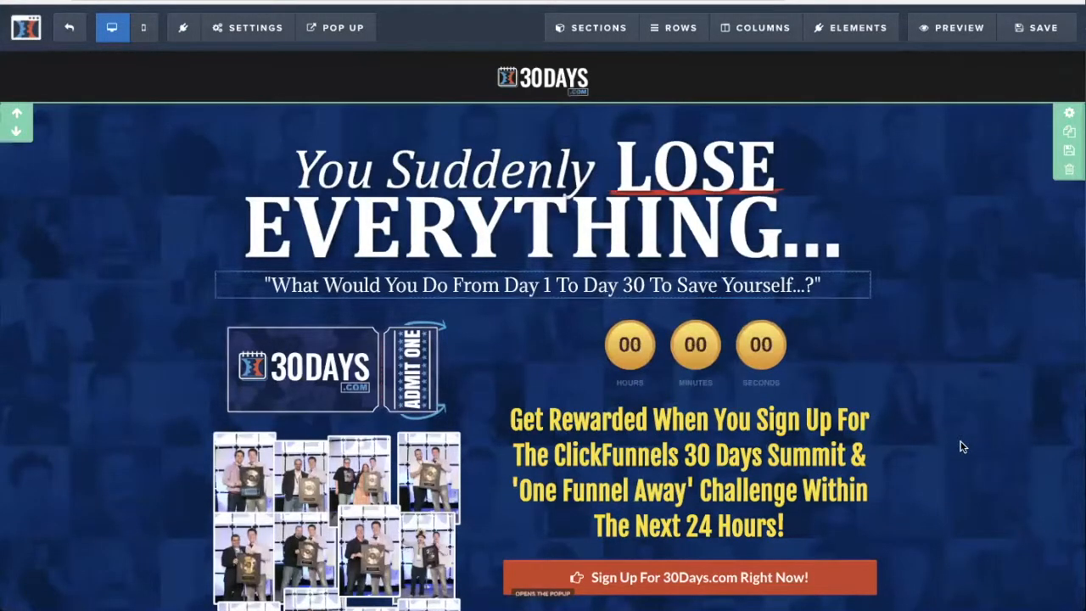
# Step: Highlight the words 'One Funnel Away' Challenge in the yellow headline above the sign-up button
pyautogui.scroll(-1, 962, 446)
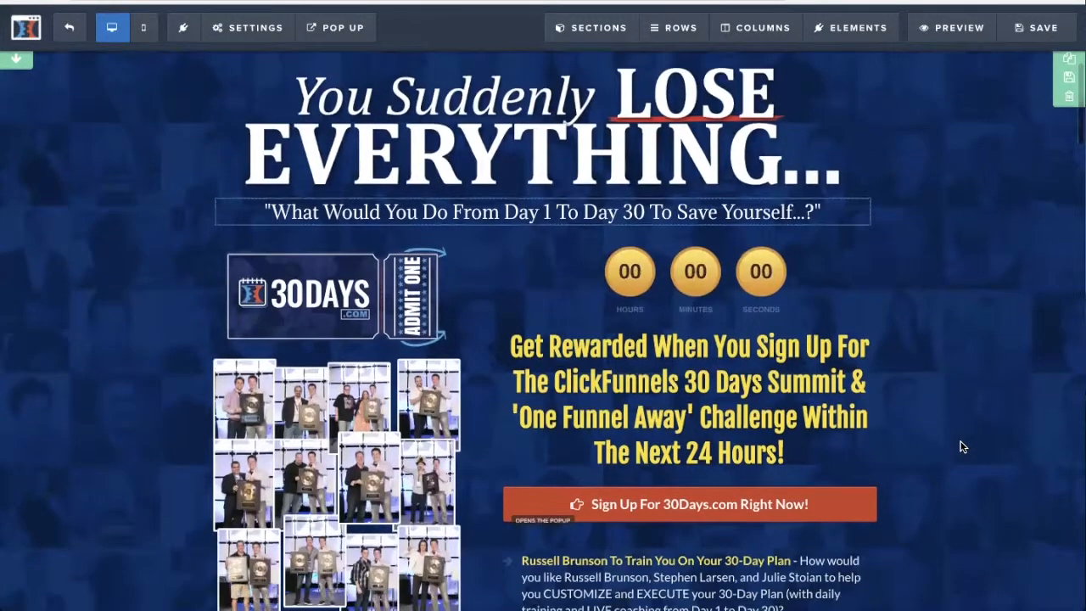
pyautogui.scroll(-1, 963, 446)
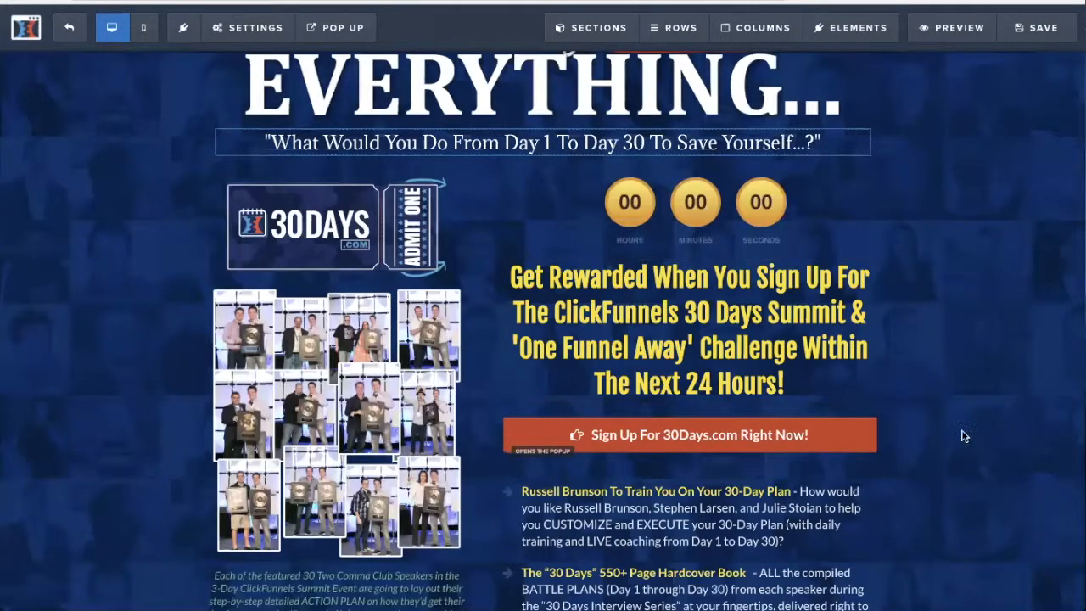
pyautogui.click(521, 322)
pyautogui.moveTo(512, 347); pyautogui.dragTo(797, 347)
# Step: Examine the whole optin page, from the hero bonus list through the One Funnel Away Challenge rewards to the footer
pyautogui.scroll(-20, 741, 374)
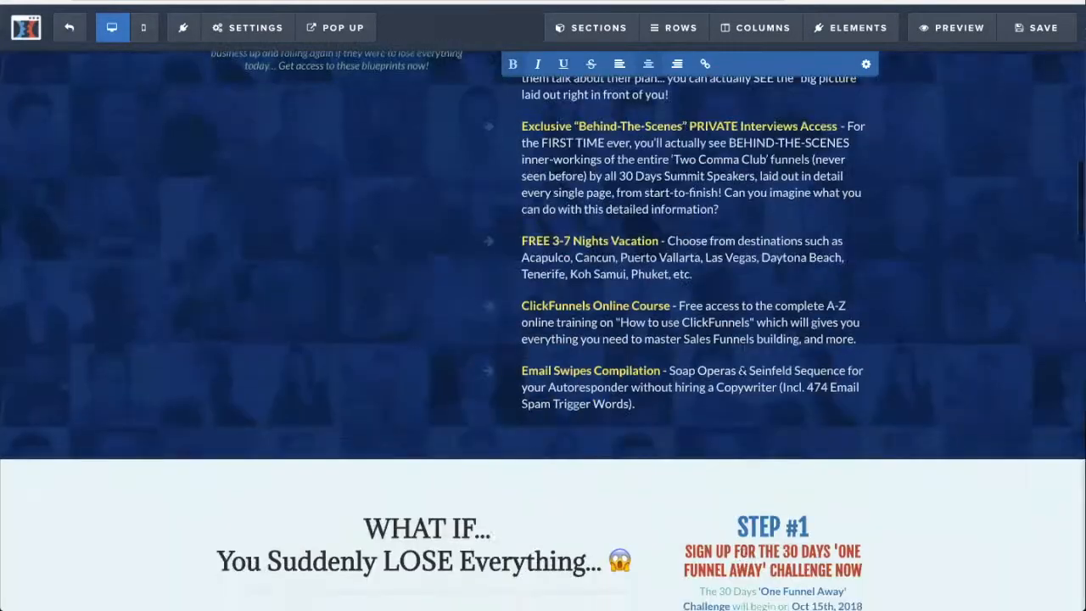
pyautogui.scroll(9, 741, 372)
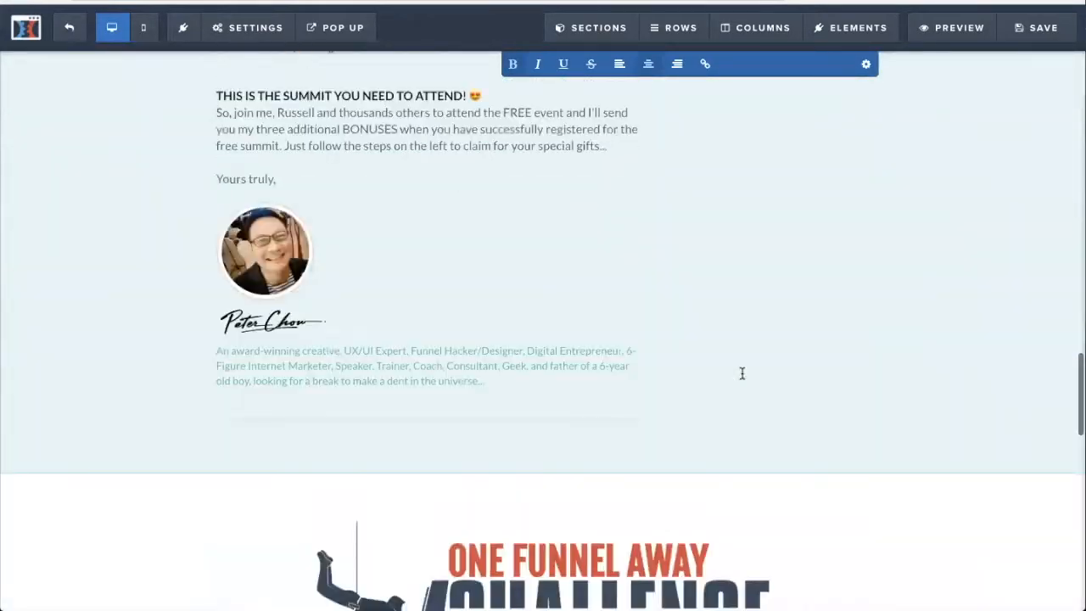
pyautogui.scroll(-4, 753, 316)
pyautogui.scroll(-14, 753, 316)
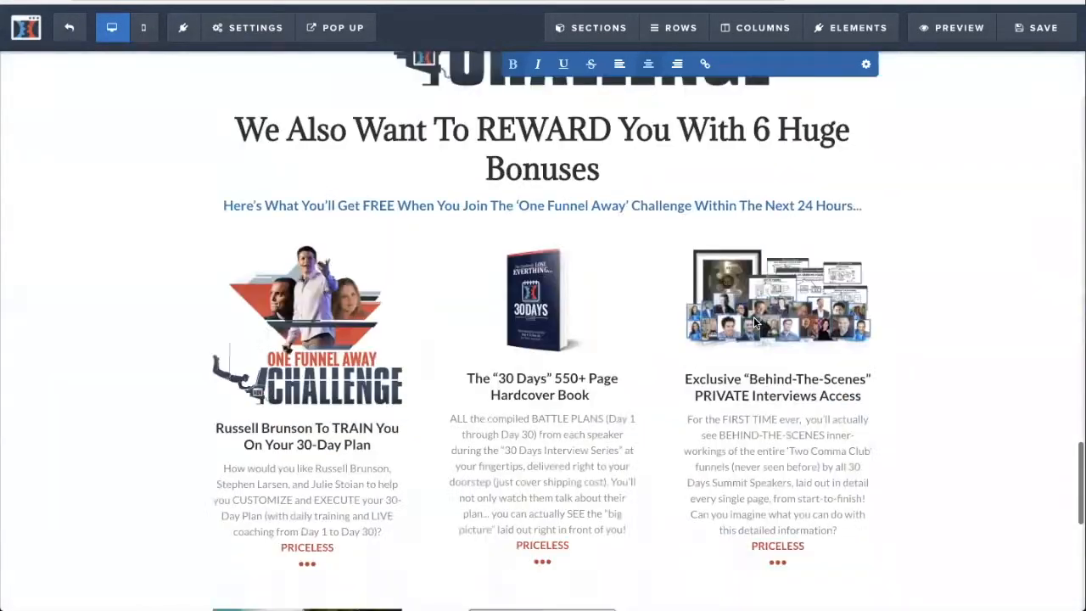
pyautogui.scroll(7, 753, 319)
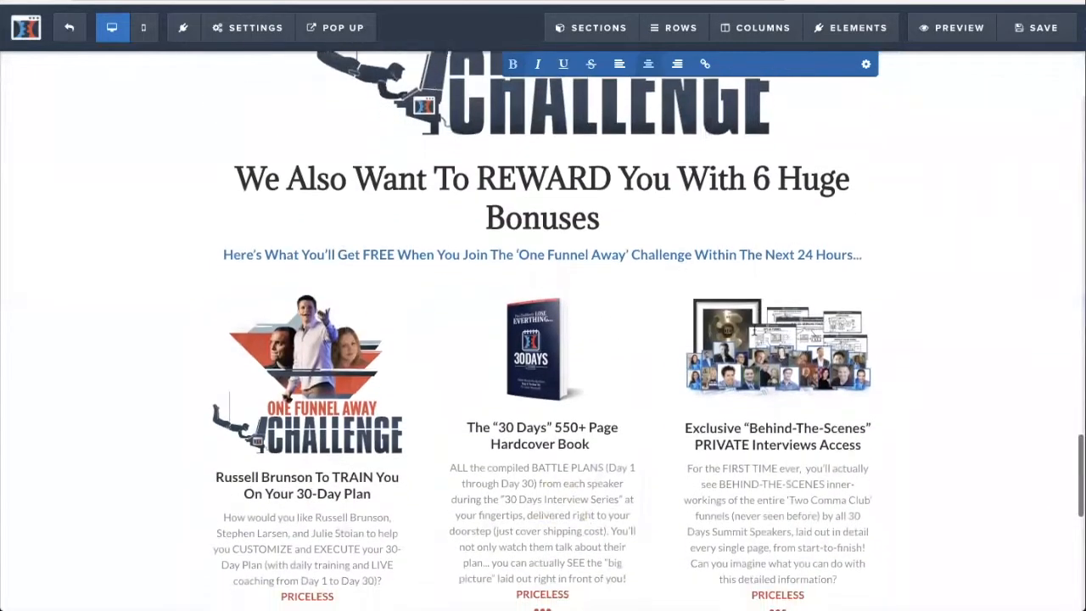
pyautogui.scroll(-1, 542, 339)
pyautogui.scroll(-2, 988, 395)
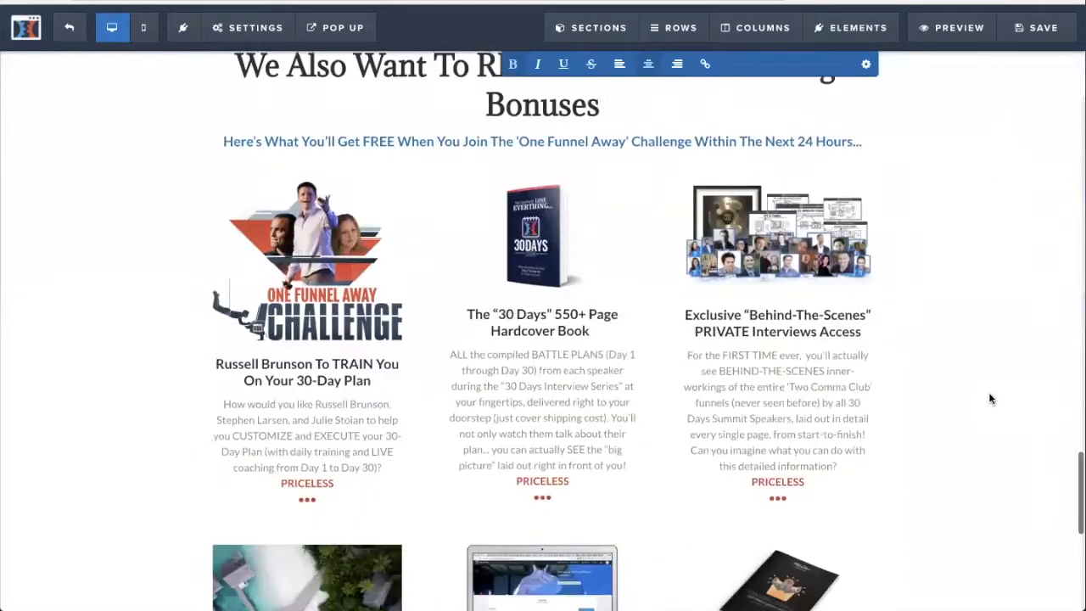
pyautogui.scroll(6, 988, 396)
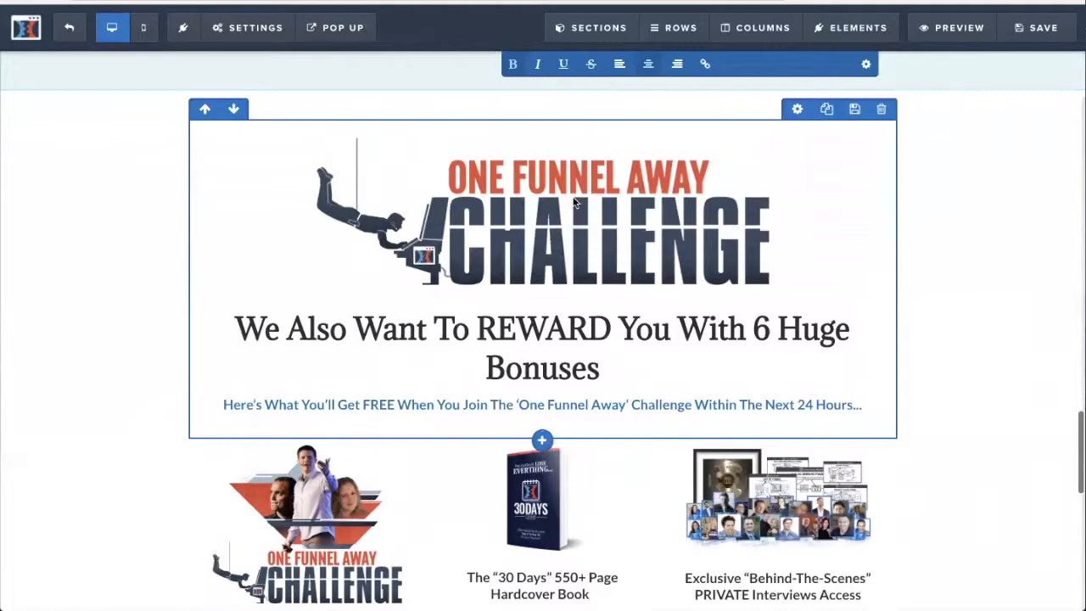
pyautogui.scroll(-2, 1009, 305)
pyautogui.scroll(-15, 1007, 315)
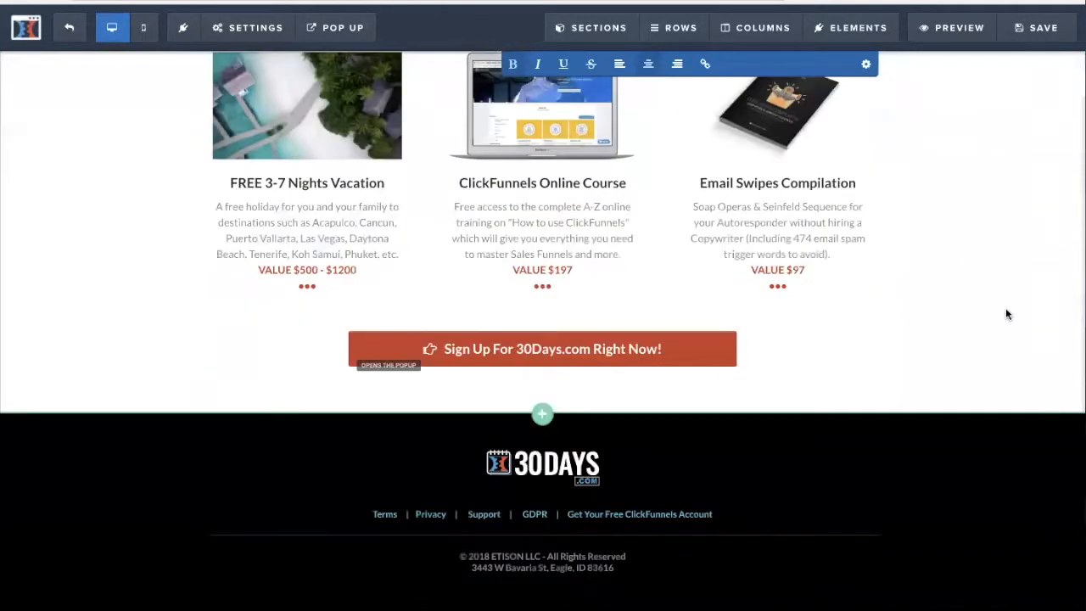
pyautogui.scroll(20, 1005, 310)
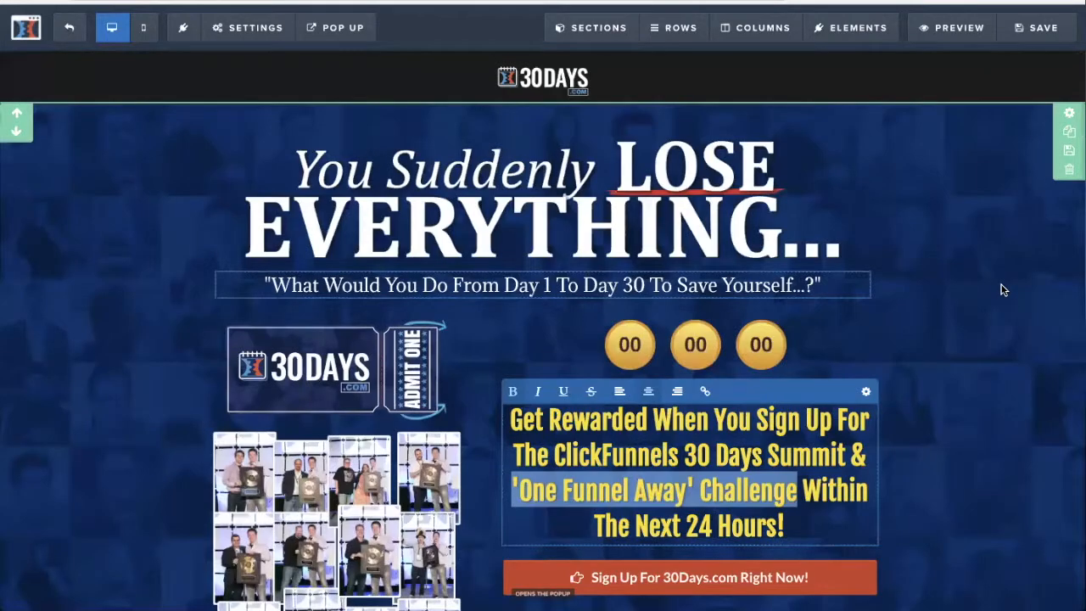
pyautogui.scroll(-4, 1003, 293)
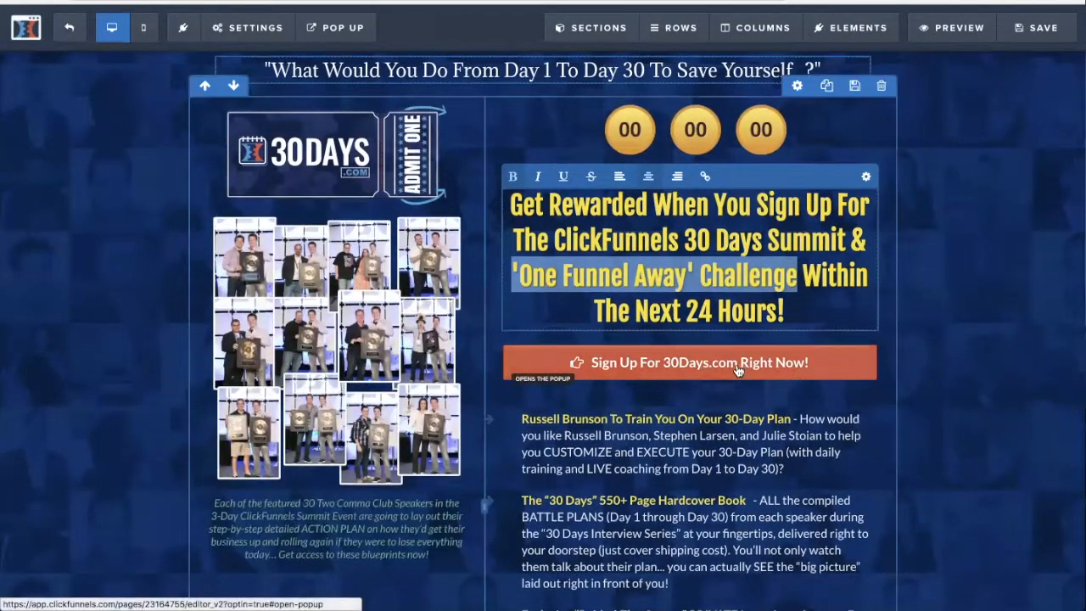
# Step: Switch to Safari to look over the 30 Days registration sales page, and return to the optin page in Chrome
pyautogui.press('super+Tab')
pyautogui.press('super+Tab')
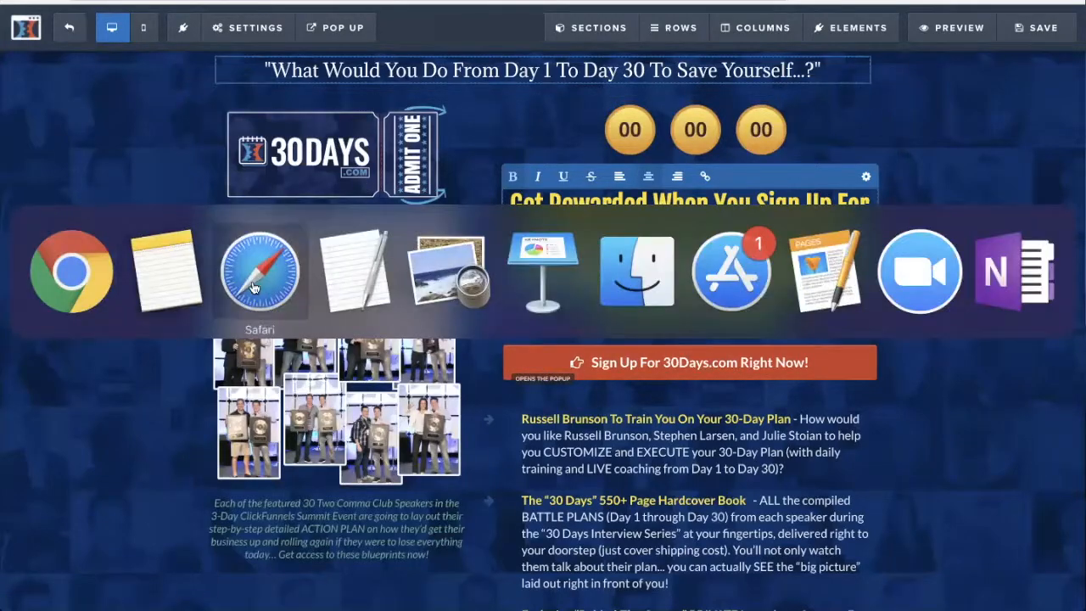
pyautogui.scroll(-10, 927, 401)
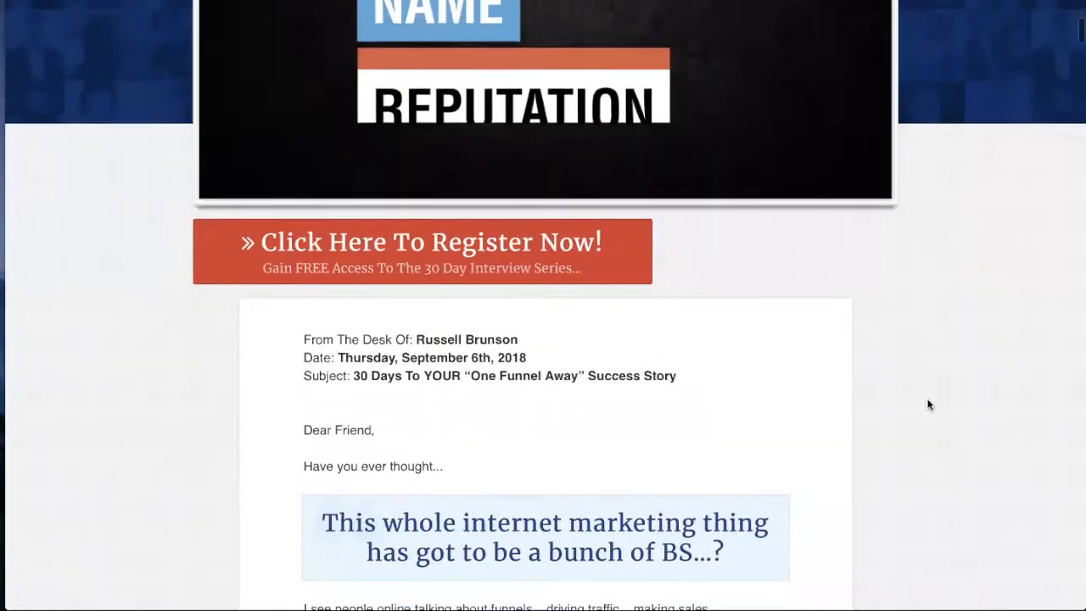
pyautogui.scroll(3, 927, 397)
pyautogui.scroll(1, 294, 98)
pyautogui.press('super+Tab')
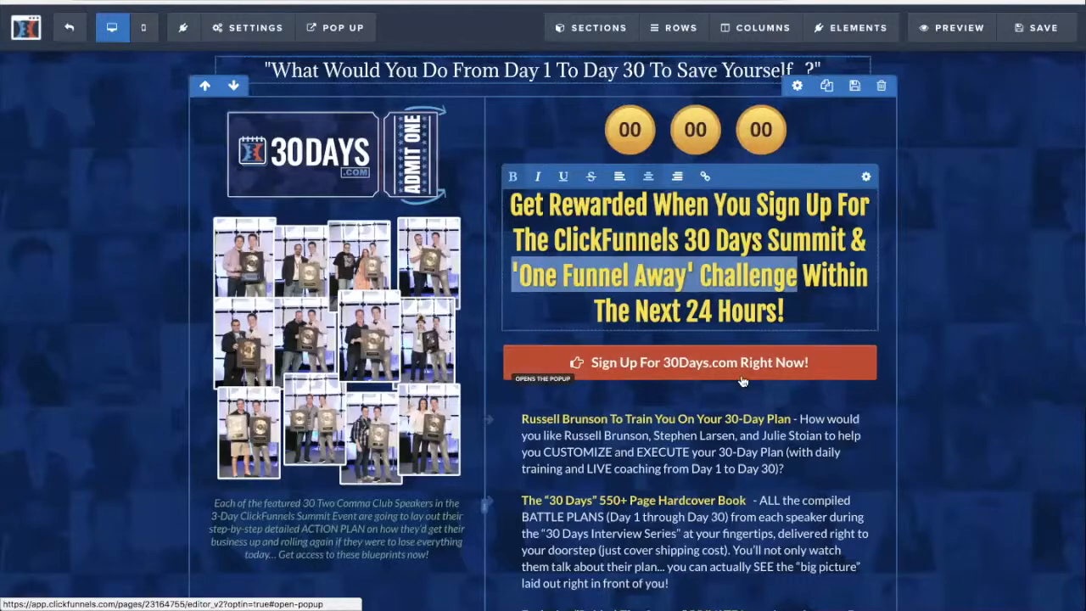
# Step: Show the optin page's pop-up form and open the settings of its first name input
pyautogui.click(343, 27)
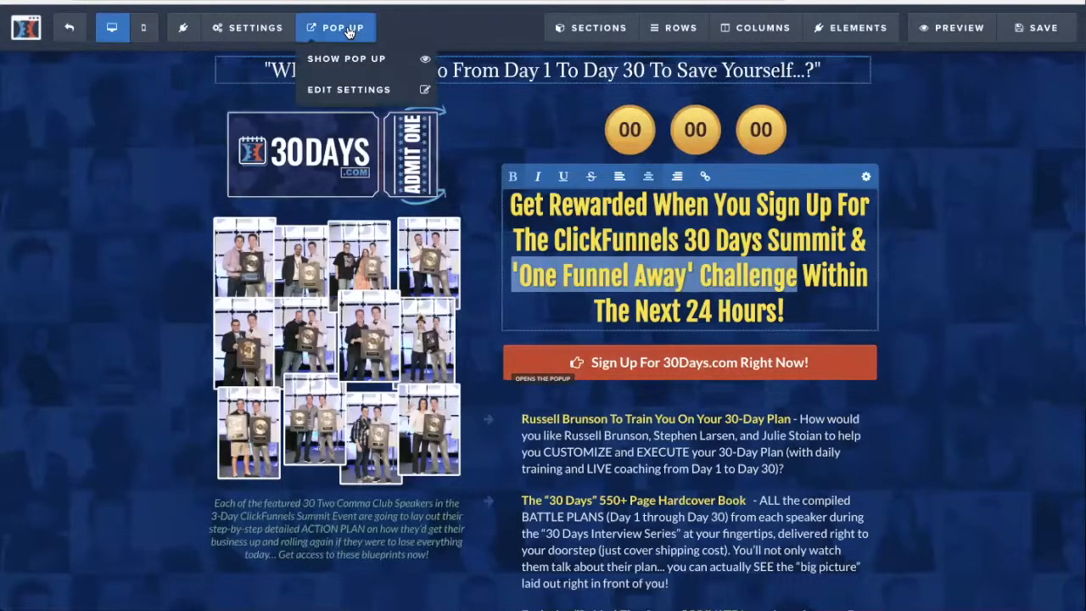
pyautogui.click(339, 60)
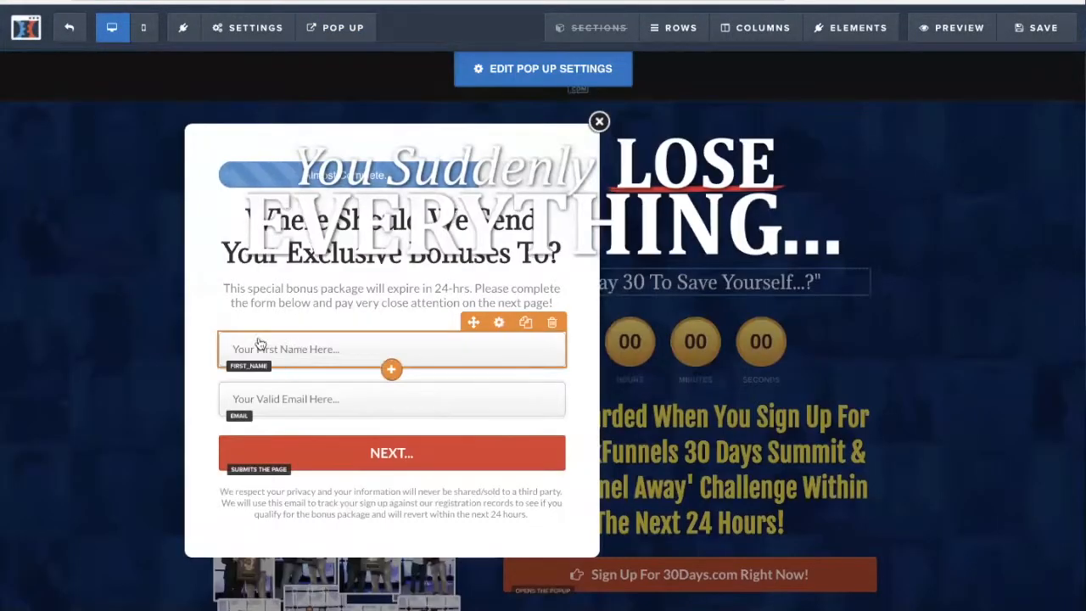
pyautogui.click(285, 352)
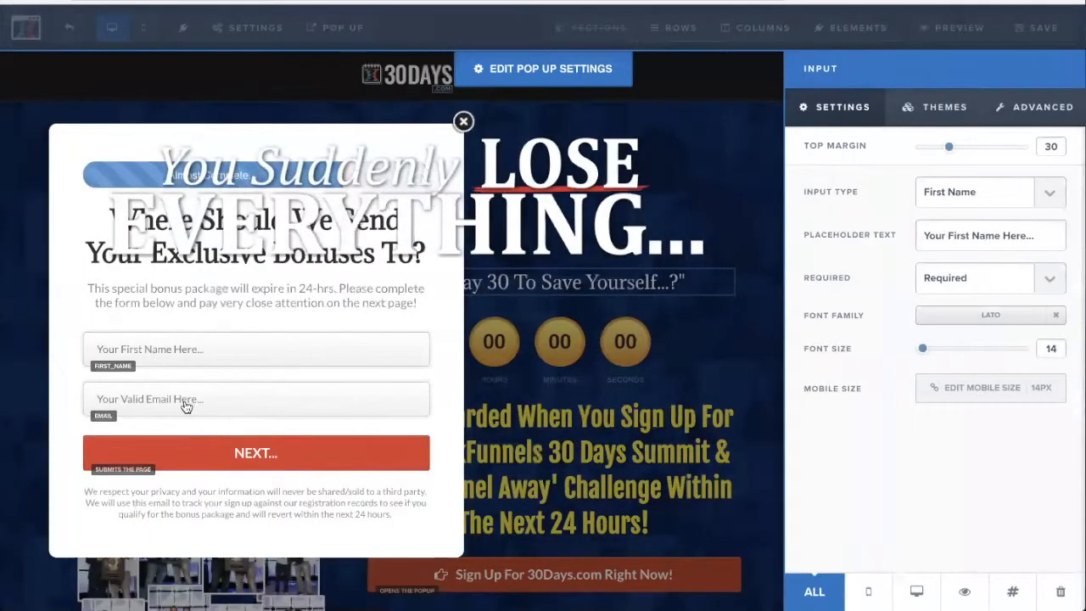
# Step: Check the settings of the pop-up form's email input and the action assigned to its Next button
pyautogui.click(189, 408)
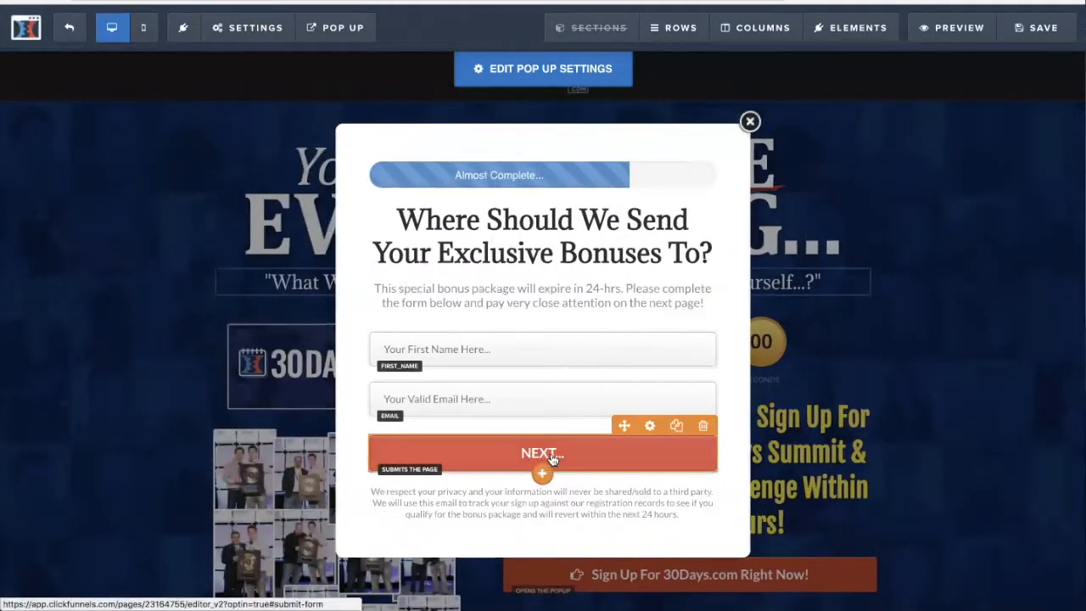
pyautogui.click(540, 456)
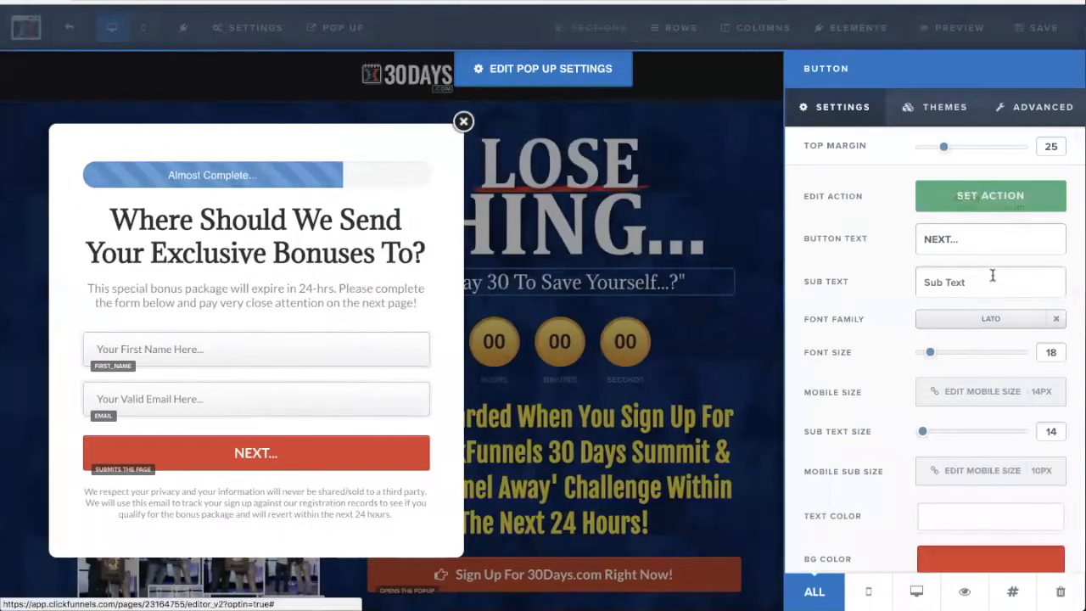
pyautogui.click(984, 197)
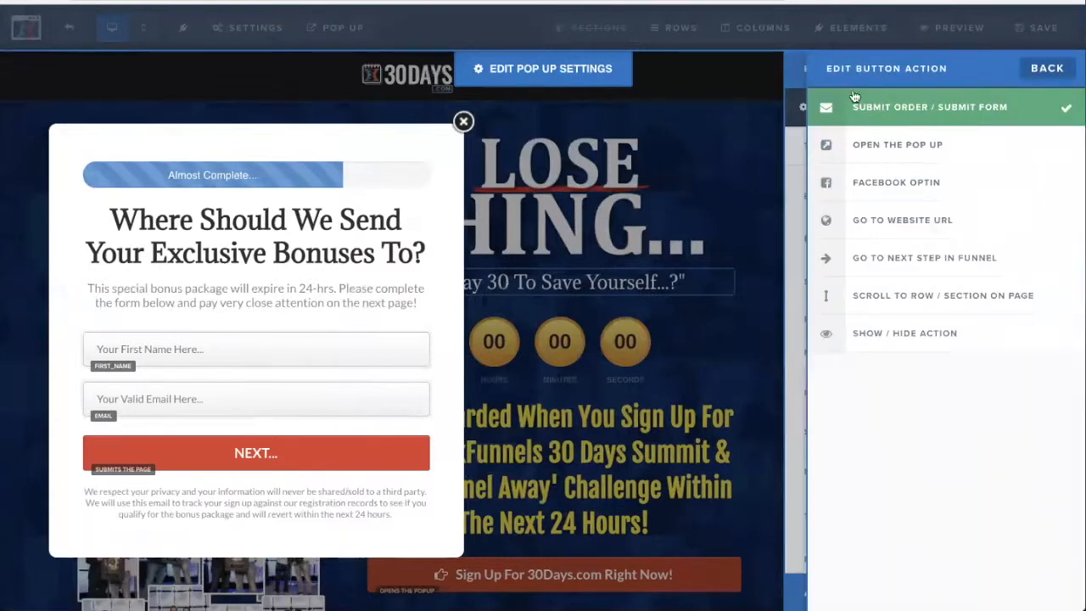
pyautogui.click(711, 160)
# Step: Look through the page's and funnel's settings, and open the account-wide list of API integrations
pyautogui.moveTo(244, 30)
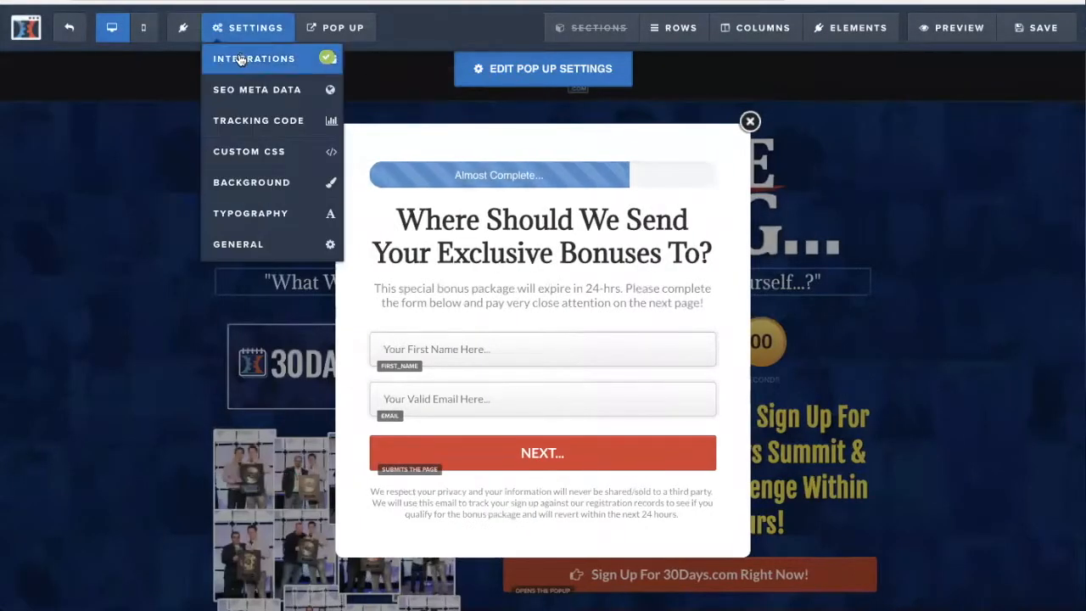
pyautogui.click(244, 59)
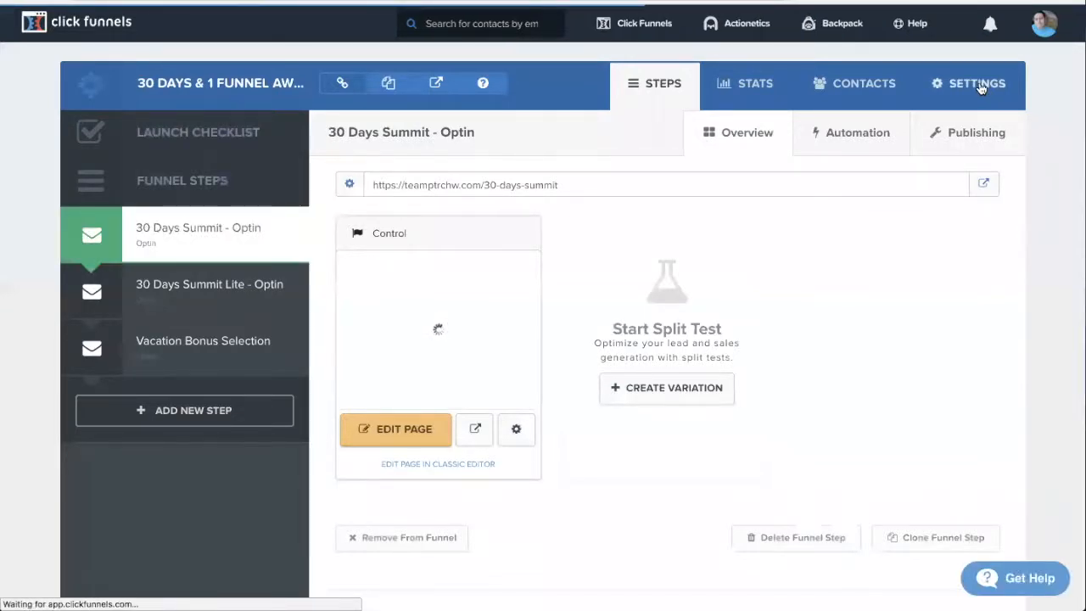
pyautogui.click(977, 83)
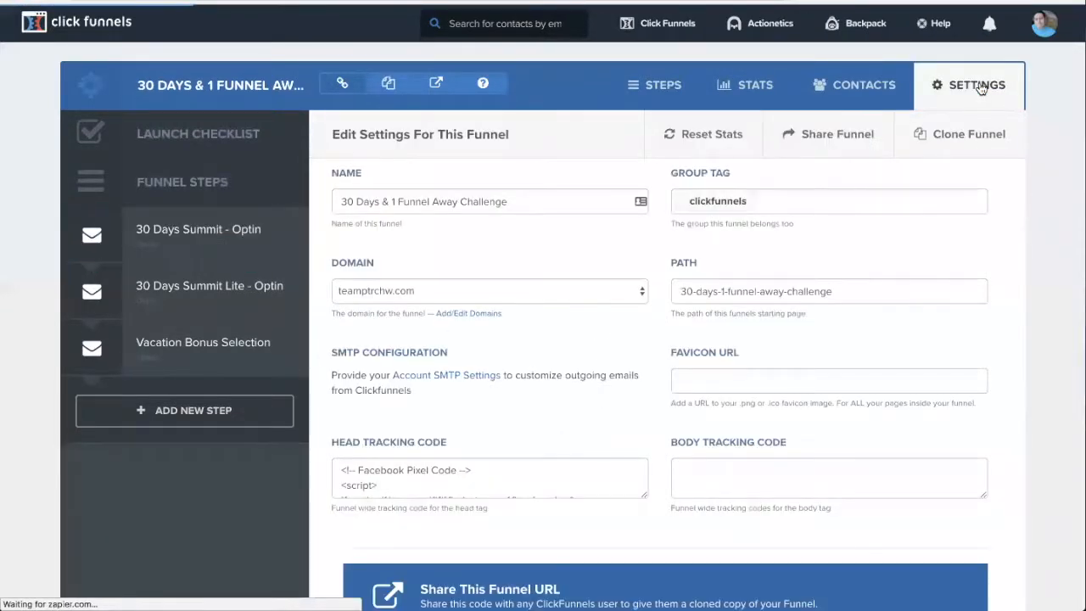
pyautogui.click(1040, 28)
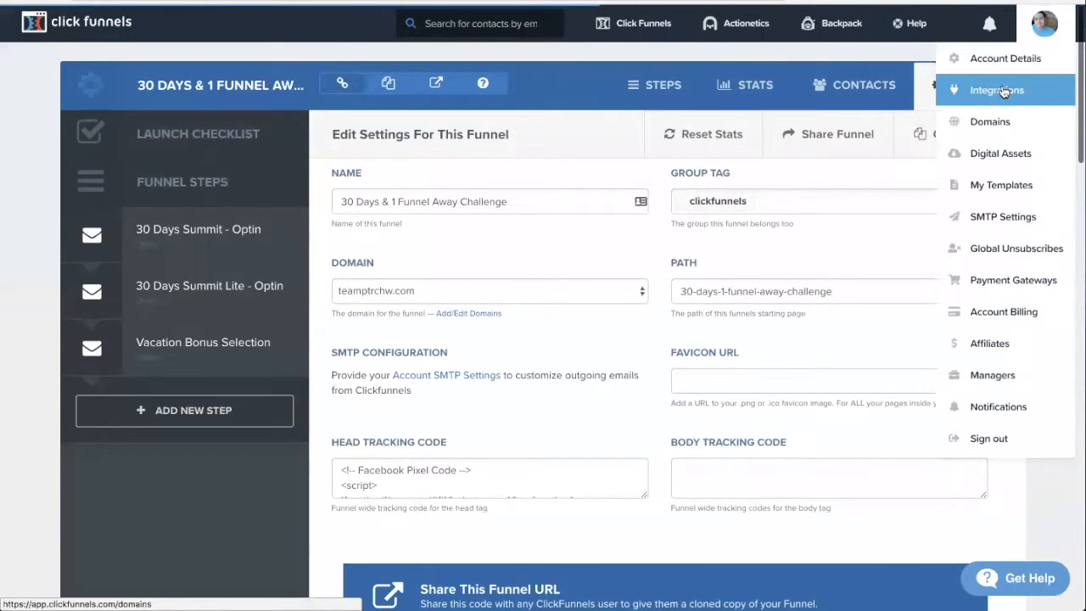
pyautogui.click(1003, 90)
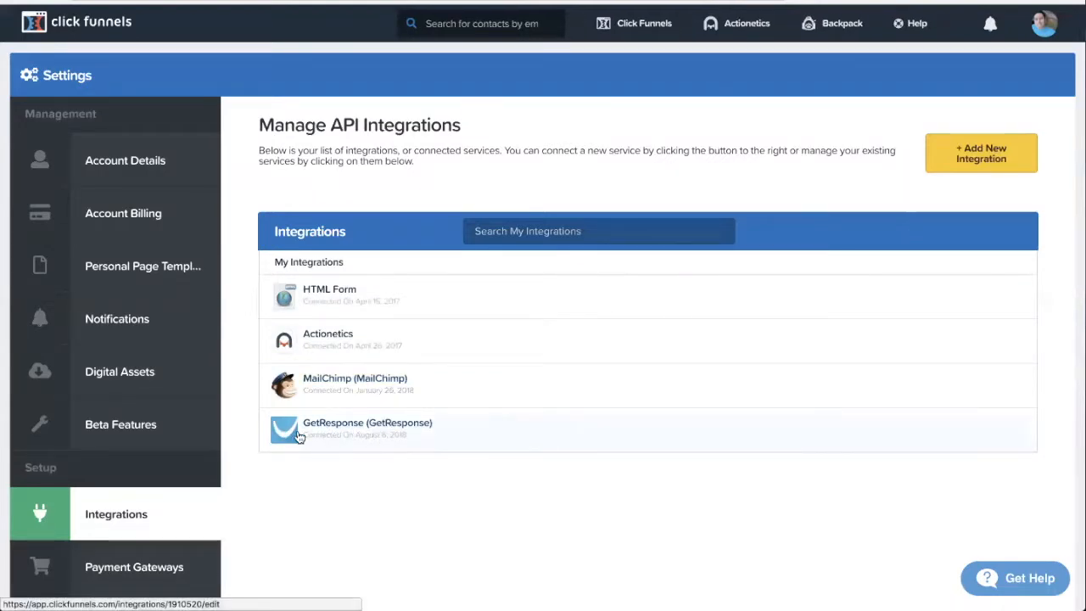
# Step: Browse the services available when adding a new integration, and return to the optin page's email integration settings
pyautogui.click(979, 161)
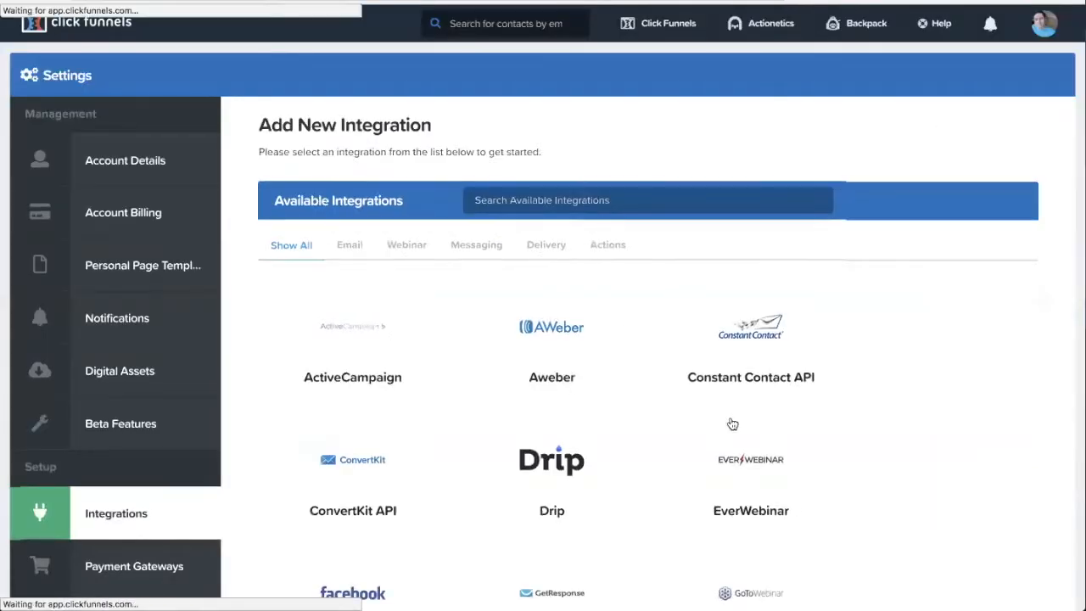
pyautogui.scroll(-4, 730, 424)
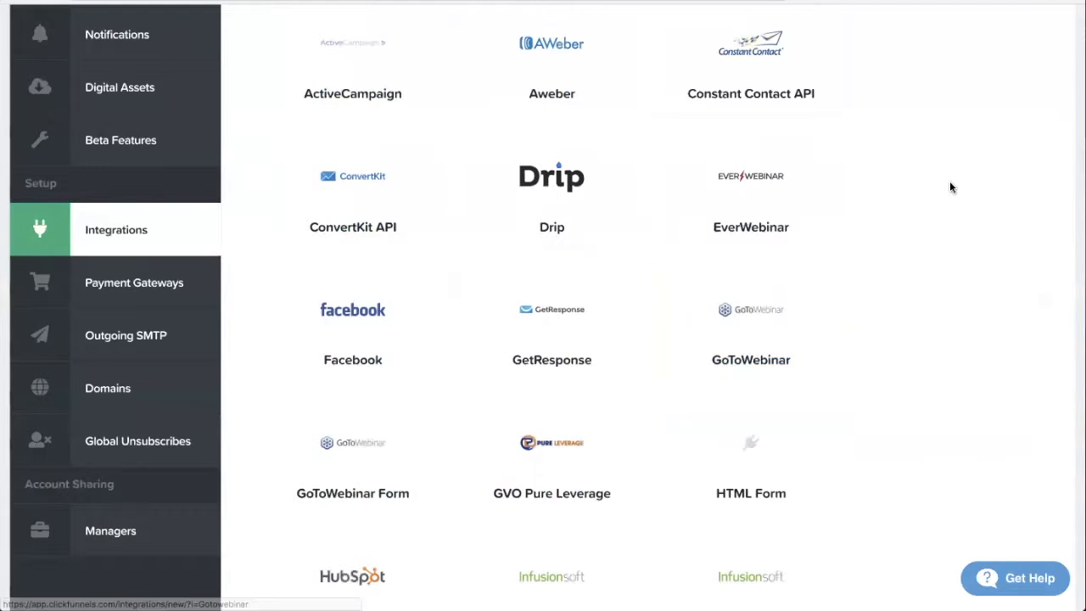
pyautogui.scroll(4, 967, 179)
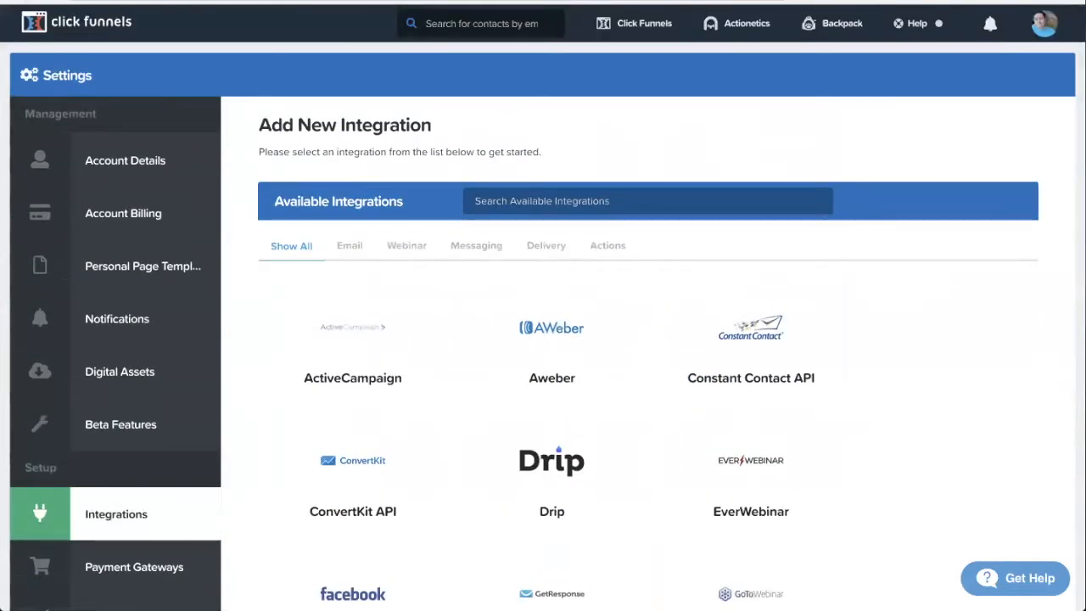
pyautogui.hotkey('alt', 'Left')
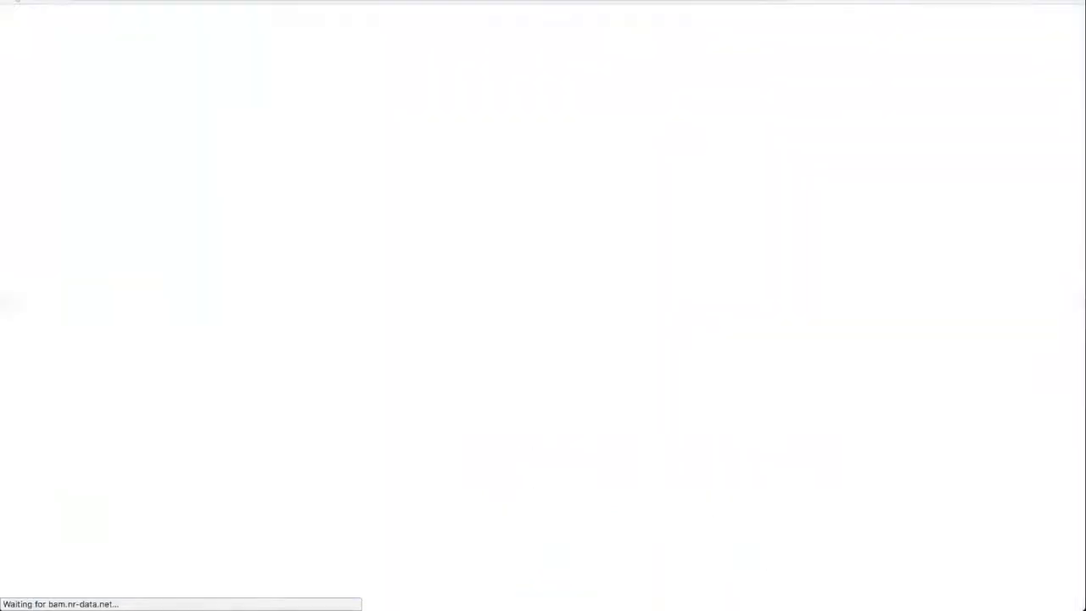
pyautogui.click(16, 0)
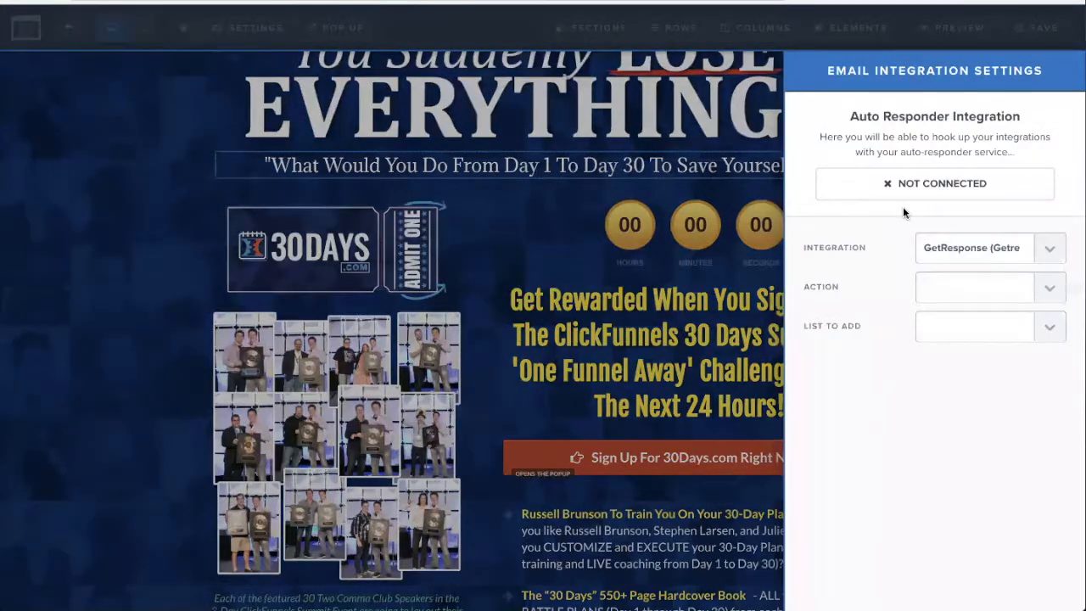
# Step: Connect the optin page to the GetResponse integration with the Add To Campaign action and the ptrchw_clickfunnels_list list
pyautogui.click(1052, 252)
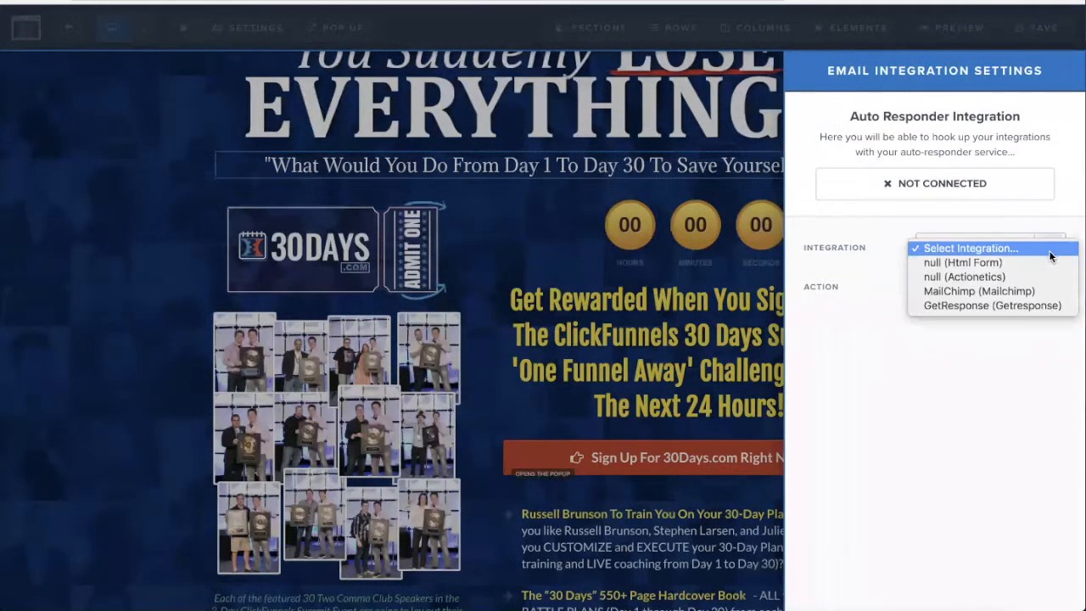
pyautogui.click(1025, 305)
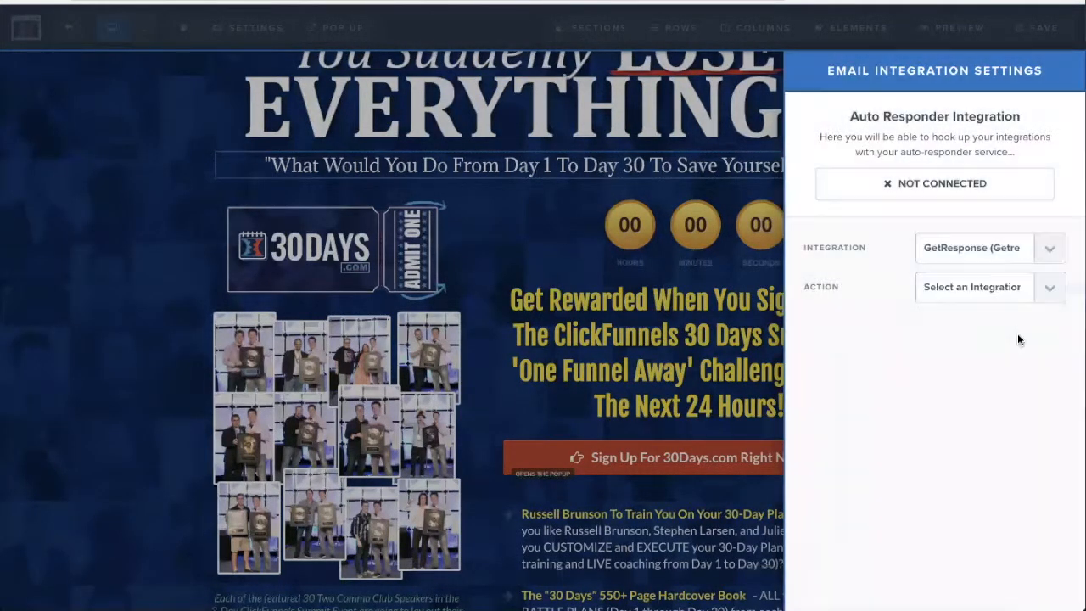
pyautogui.click(1048, 288)
pyautogui.click(975, 302)
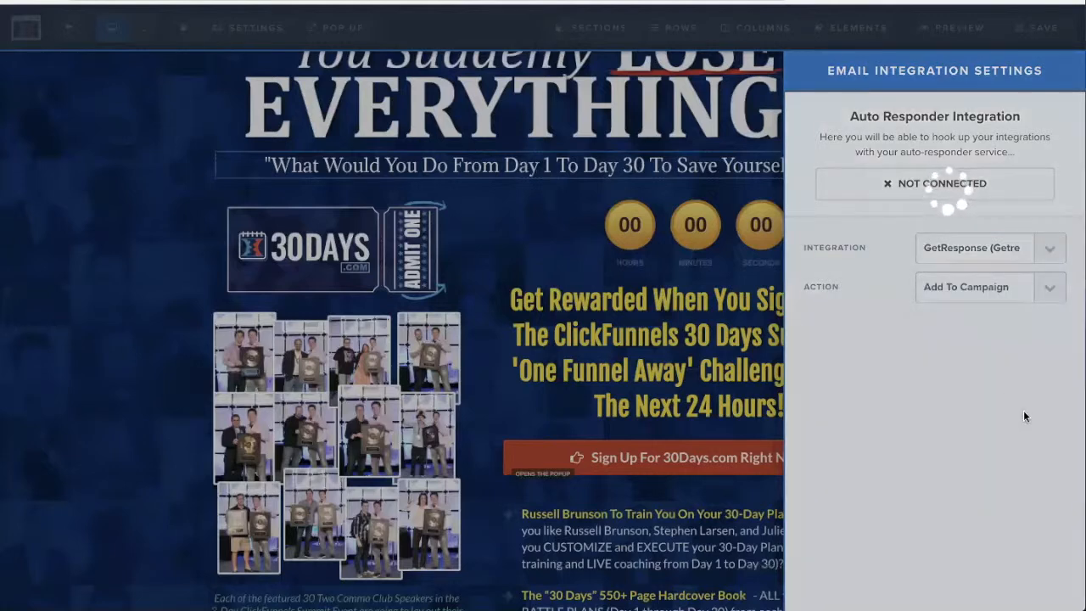
pyautogui.click(1047, 338)
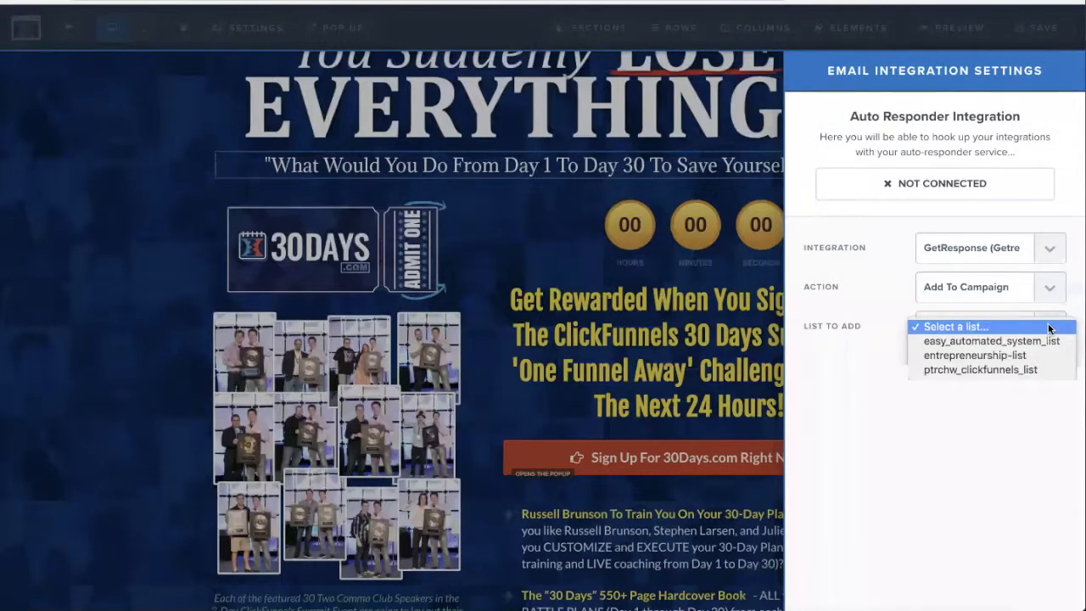
pyautogui.click(959, 369)
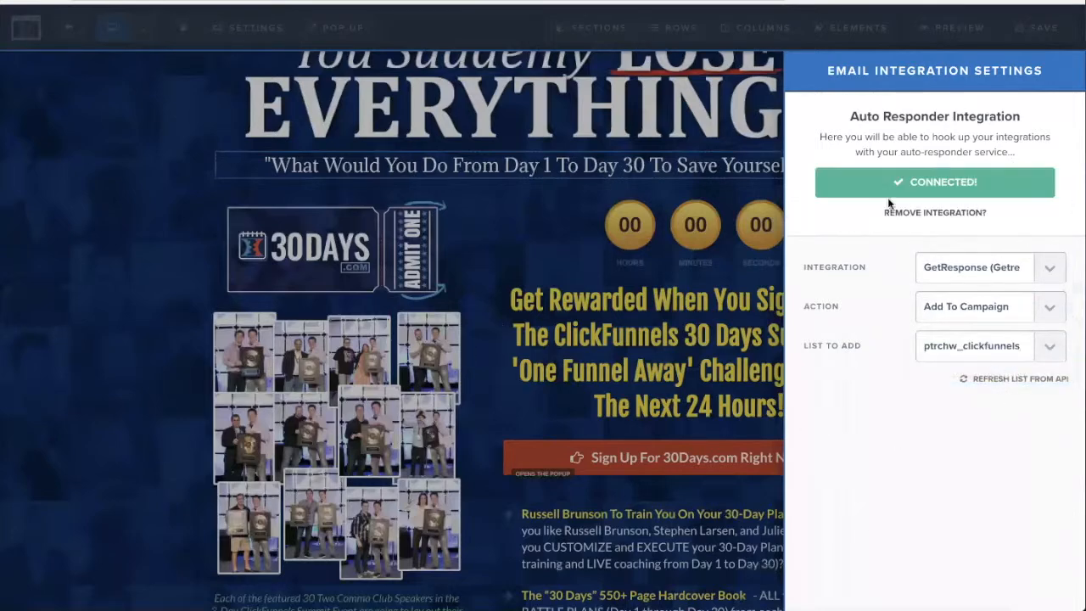
pyautogui.click(556, 236)
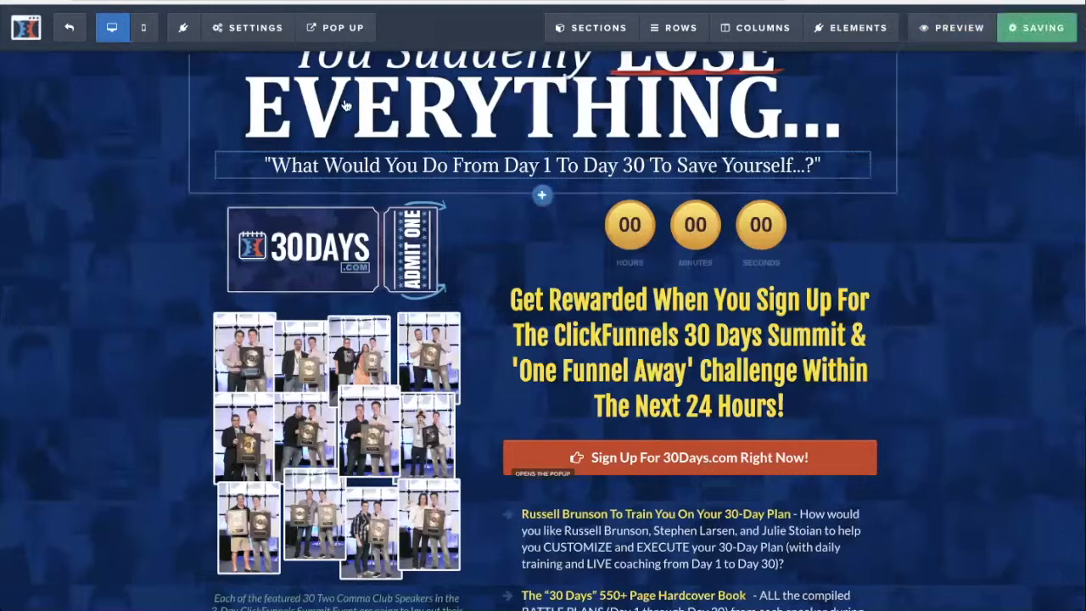
# Step: Check the action assigned to the Sign Up For 30Days.com Right Now! button on the optin page
pyautogui.click(745, 459)
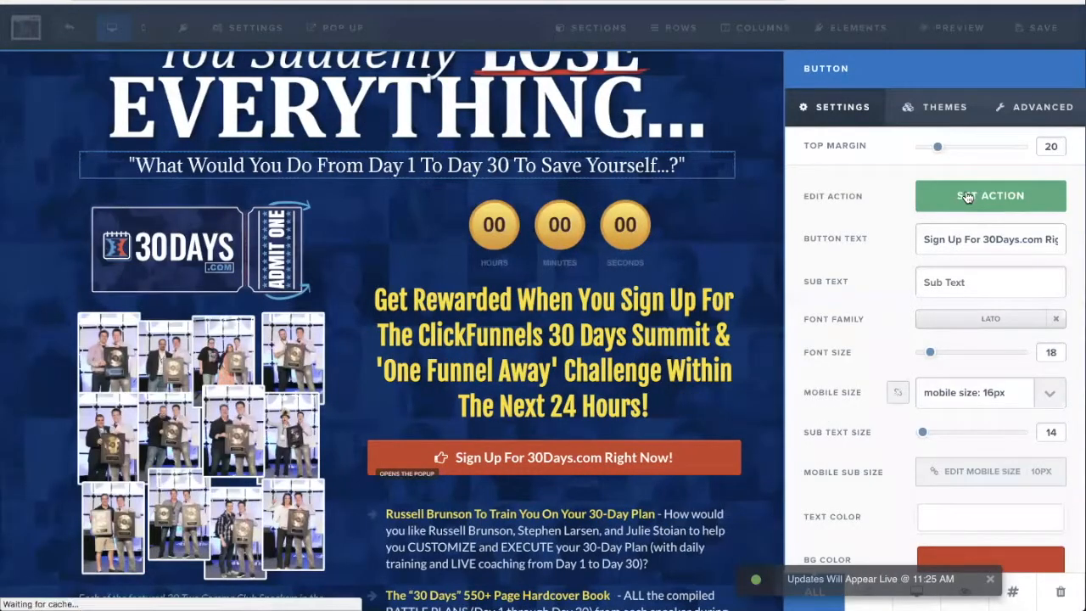
pyautogui.click(968, 197)
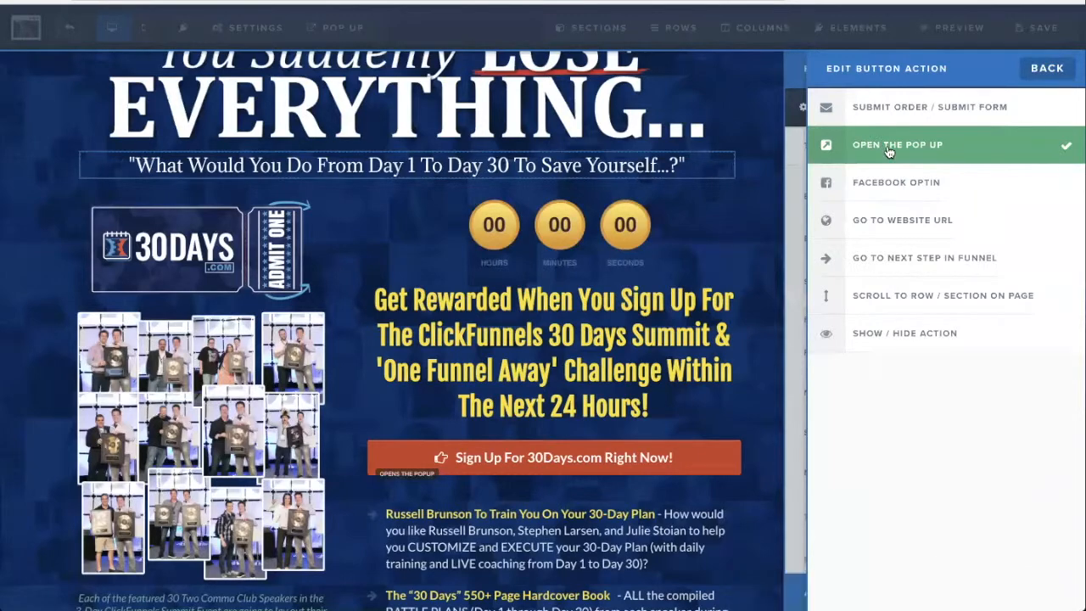
pyautogui.click(1047, 68)
# Step: Show the optin page's pop-up, review the action of its Next button, and close the pop-up
pyautogui.click(335, 27)
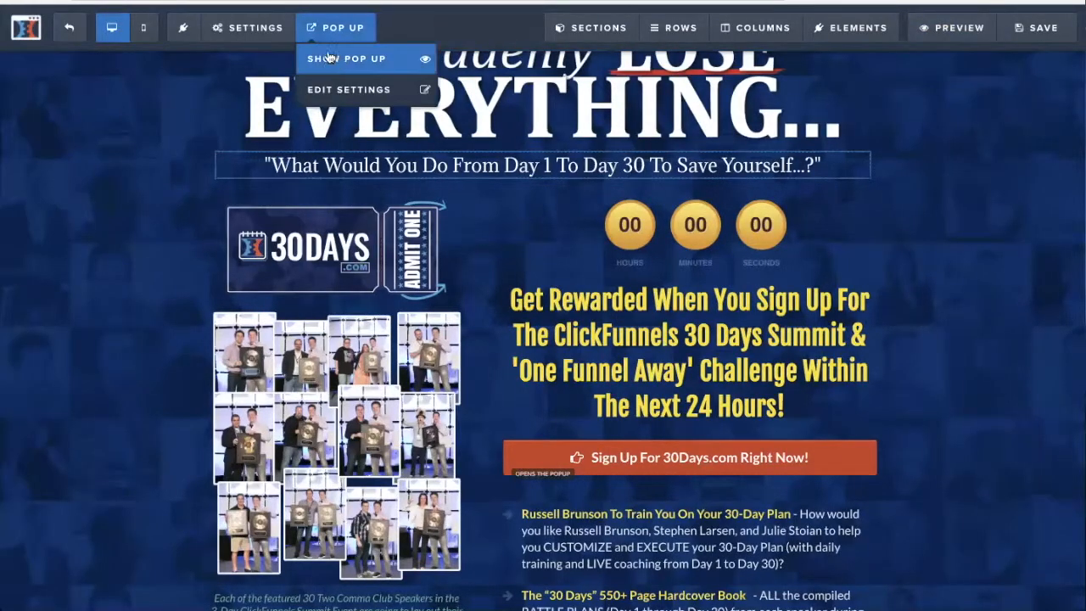
pyautogui.click(343, 53)
pyautogui.click(605, 463)
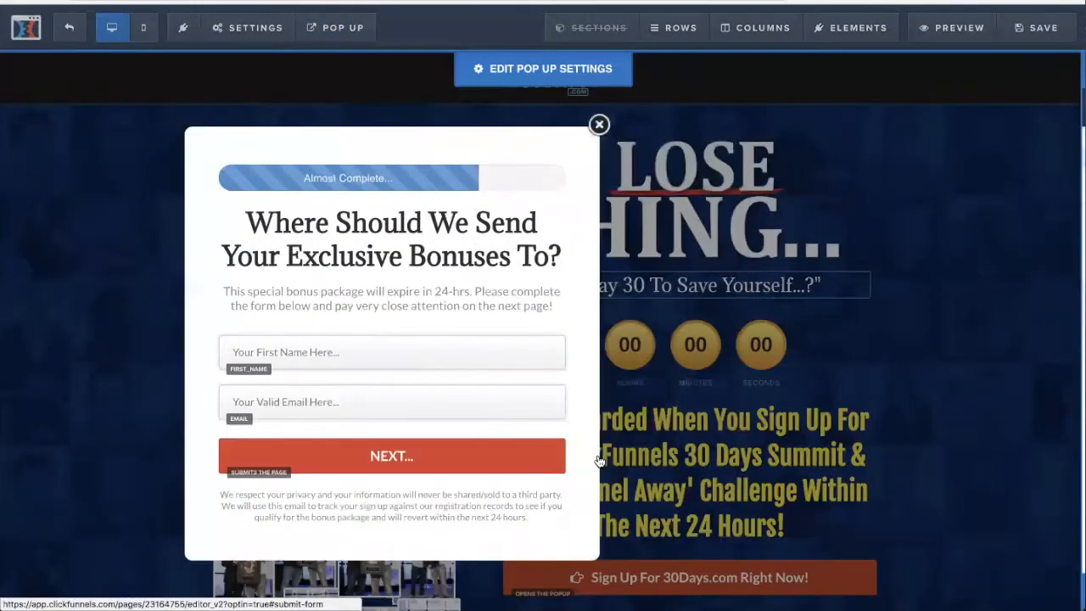
pyautogui.click(994, 197)
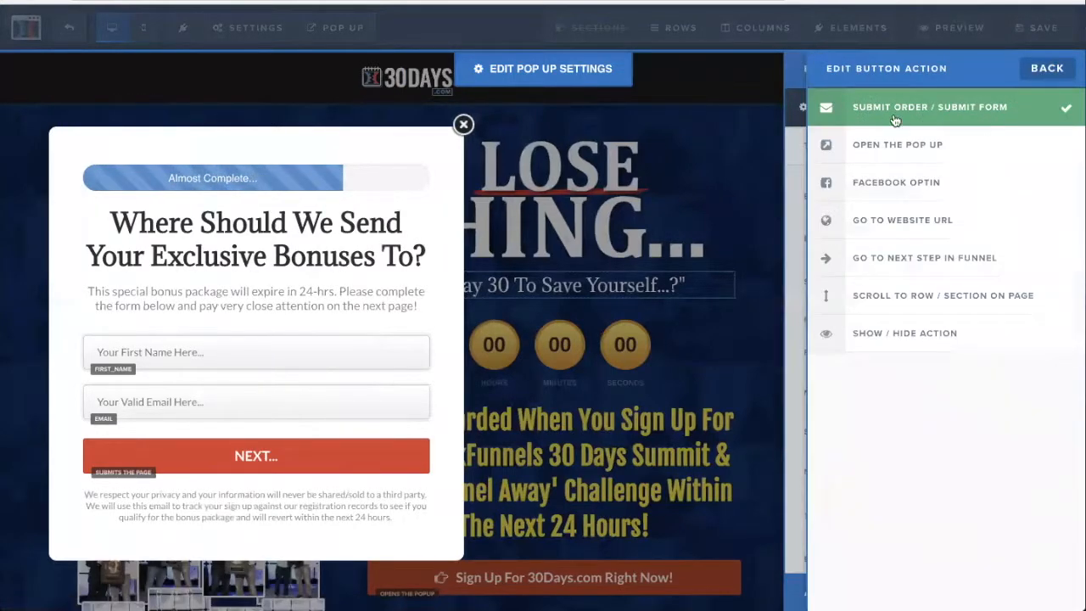
pyautogui.click(700, 154)
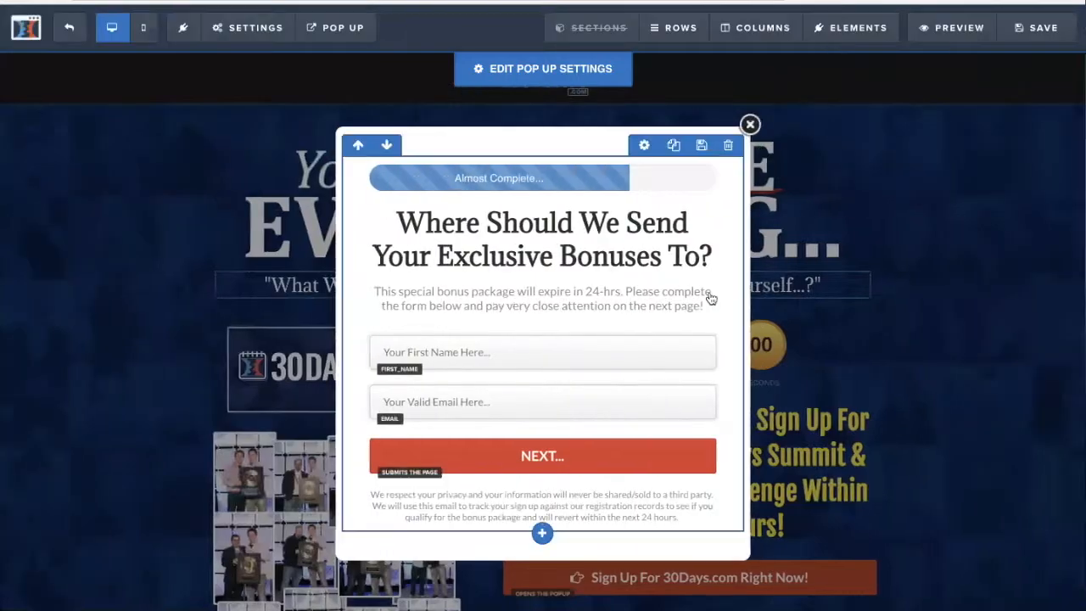
pyautogui.click(240, 116)
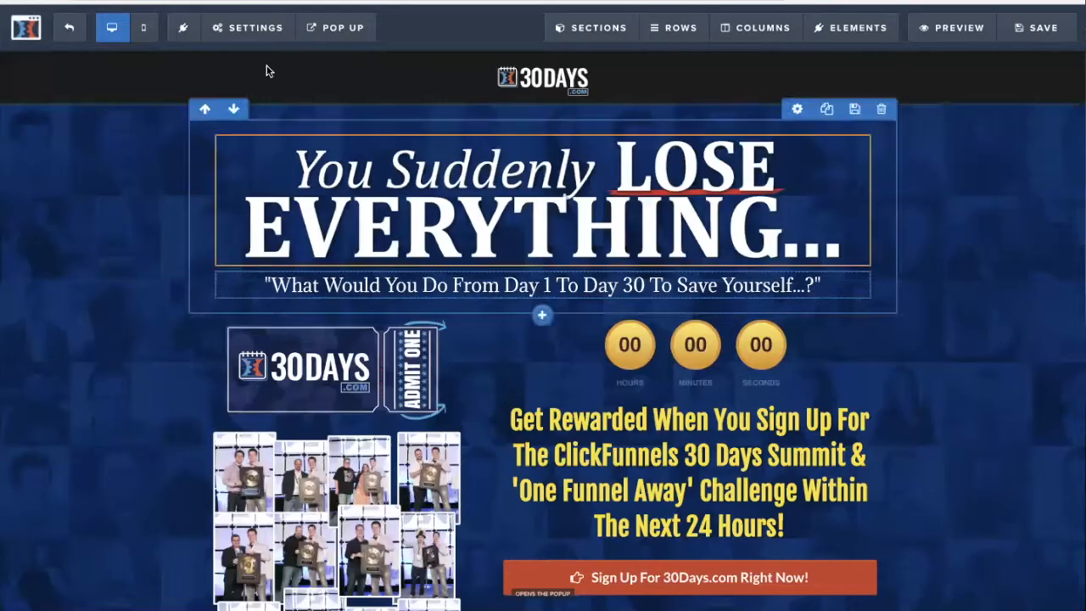
# Step: Check the On Submit Go To address in the optin page's general settings
pyautogui.moveTo(252, 29)
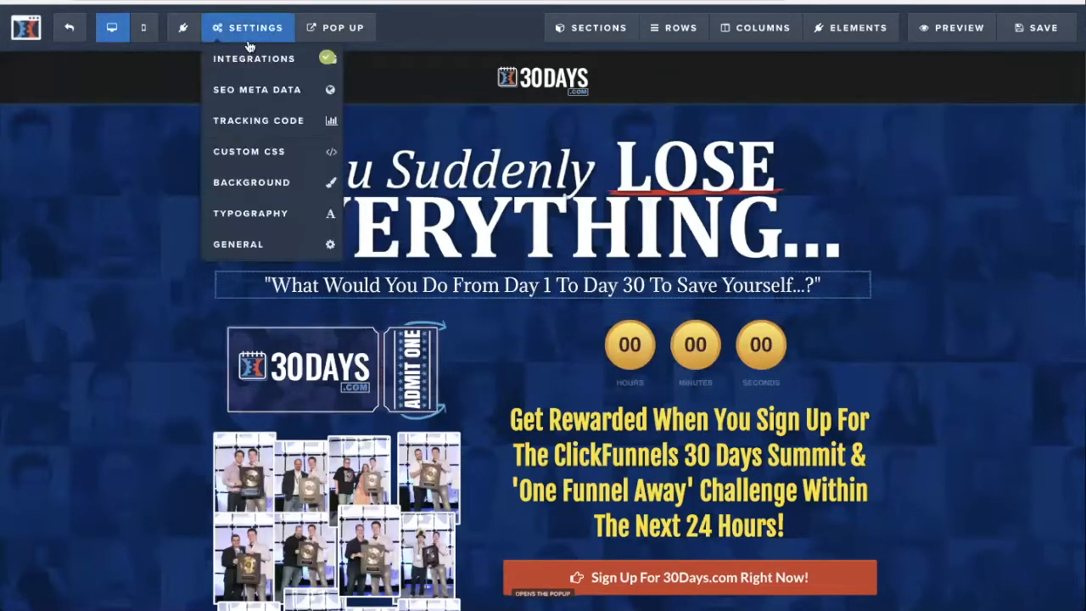
pyautogui.click(234, 247)
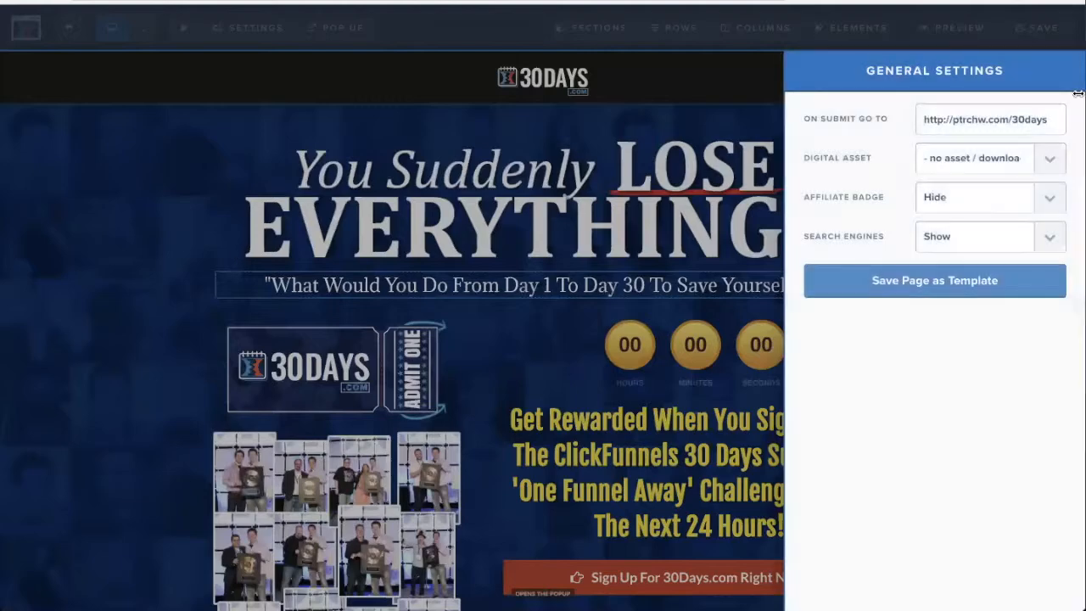
pyautogui.moveTo(989, 114); pyautogui.dragTo(1065, 116)
pyautogui.click(1054, 116)
pyautogui.click(139, 222)
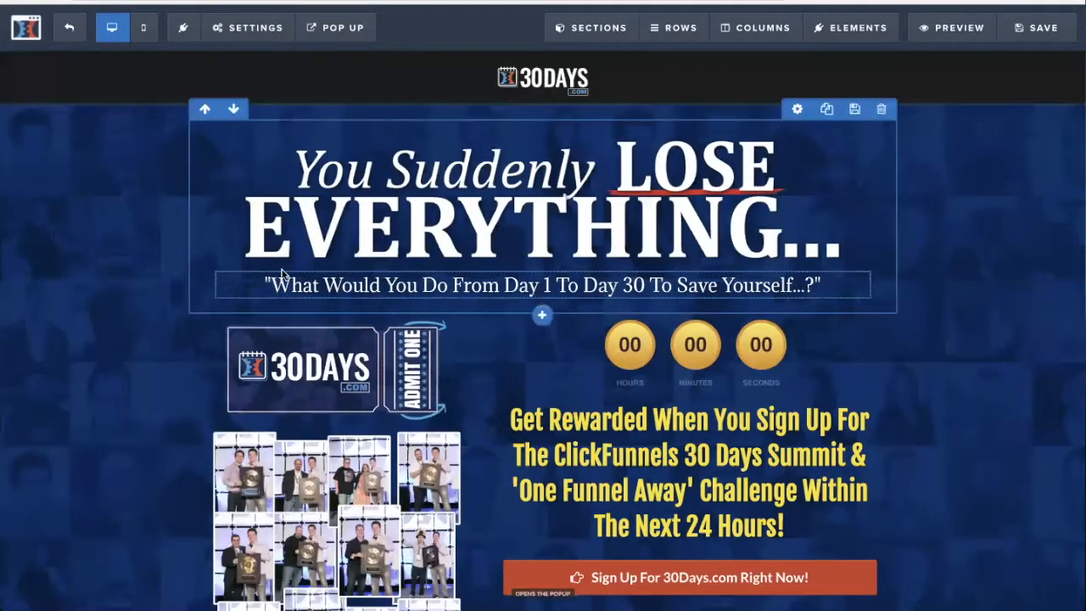
# Step: Switch to Safari to look over the GetResponse contact lists, and return to the optin page in Chrome
pyautogui.press('super+Tab')
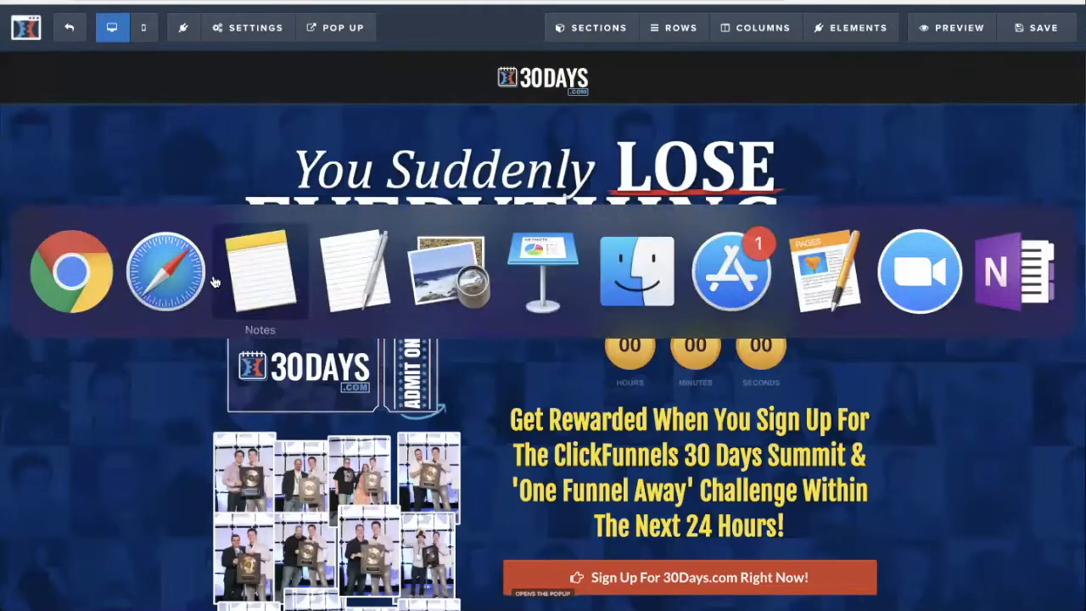
pyautogui.click(163, 273)
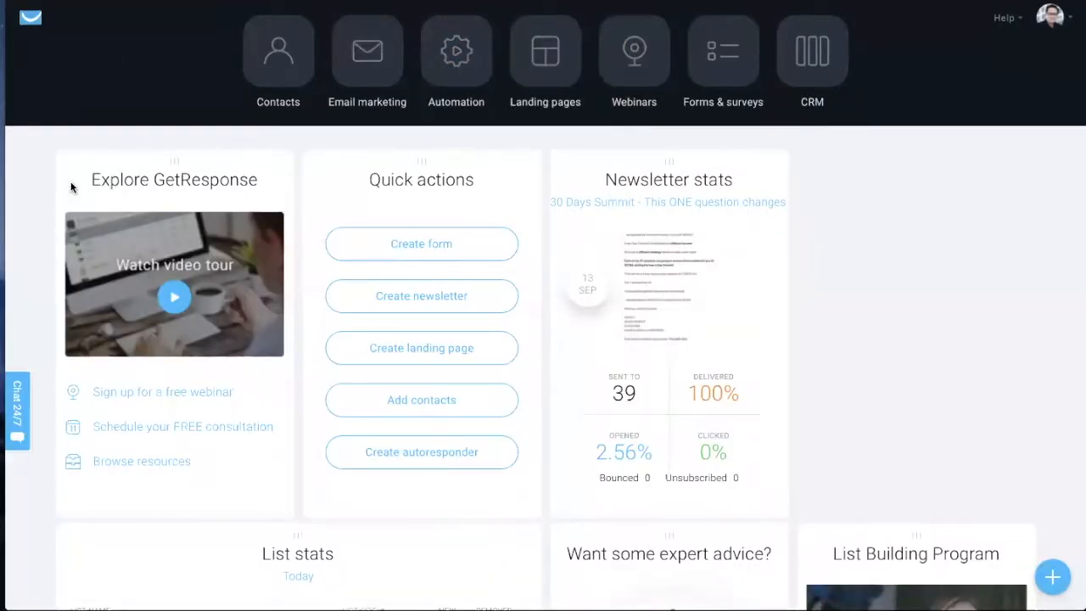
pyautogui.click(283, 56)
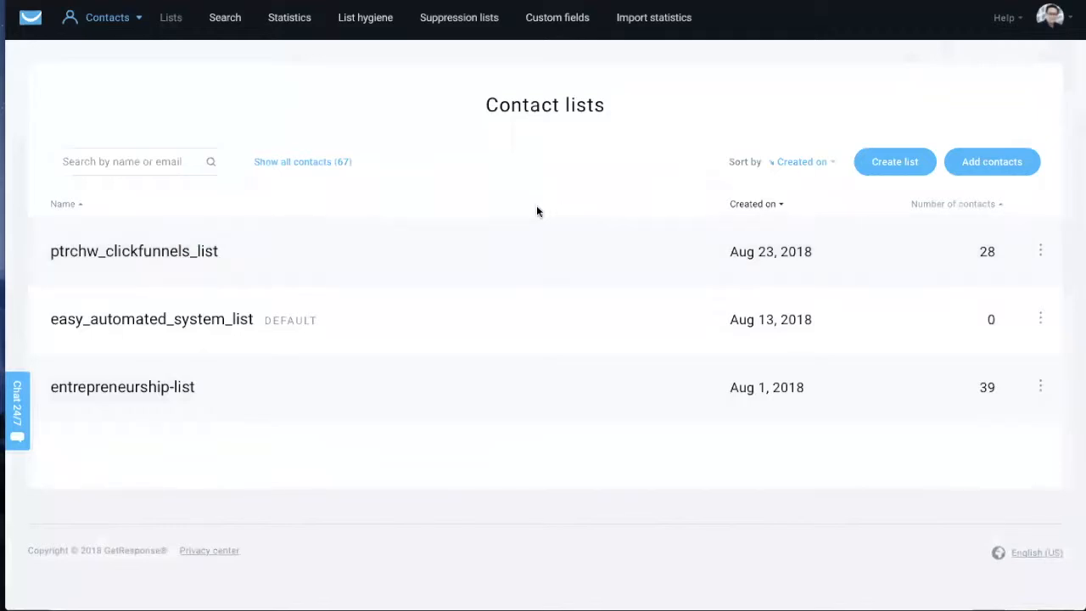
pyautogui.moveTo(1040, 250)
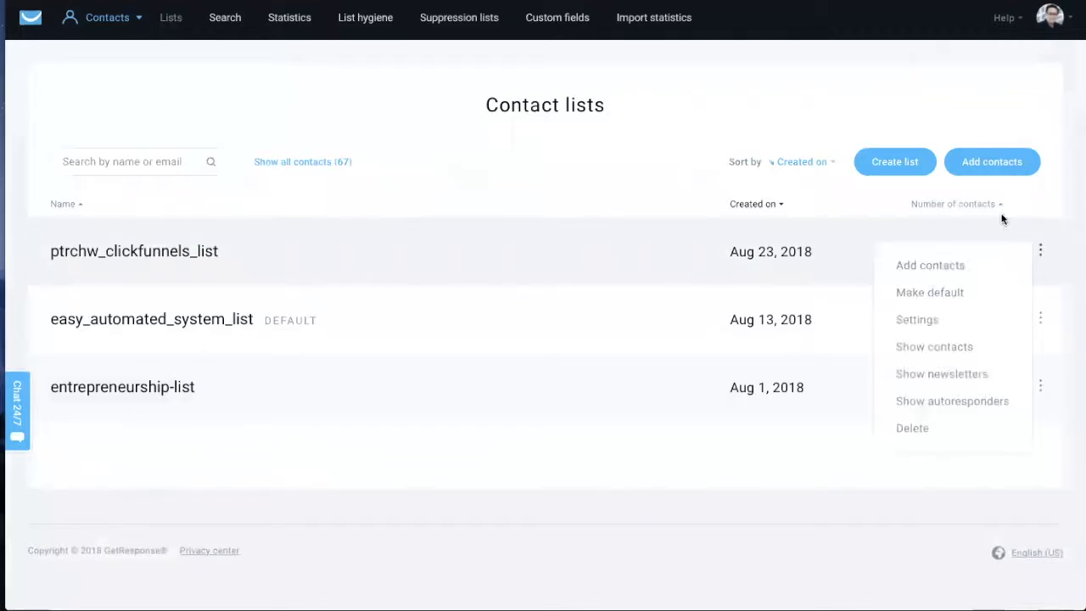
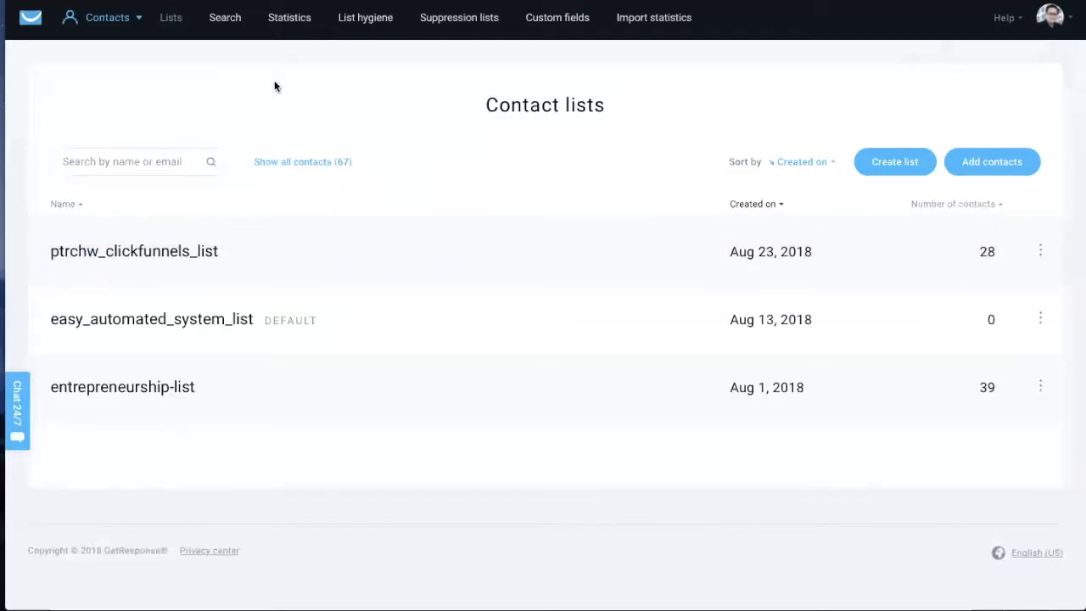
pyautogui.press('super+Tab')
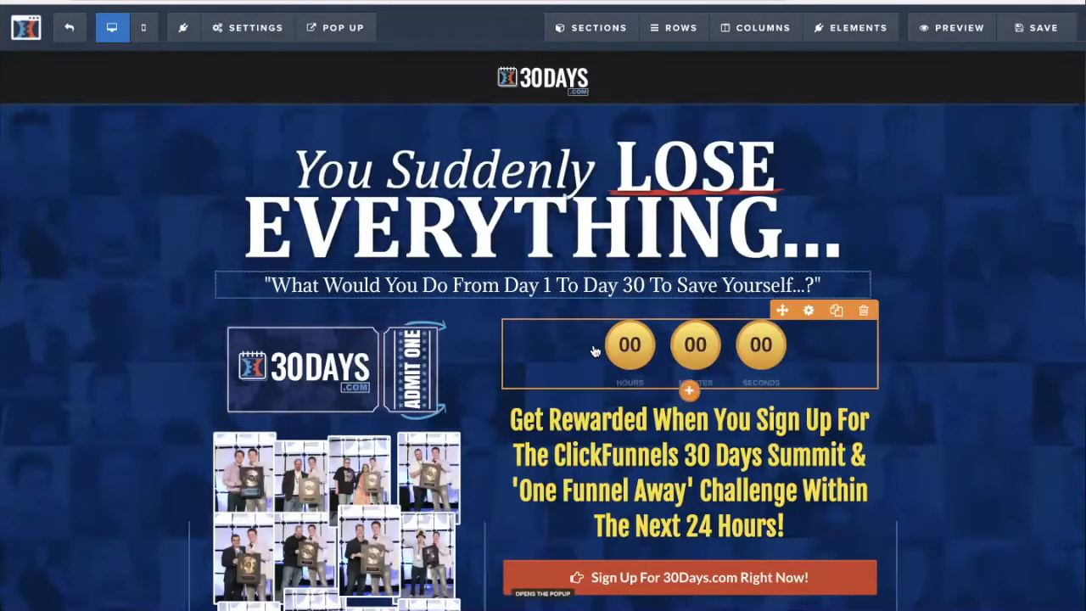
# Step: Switch to GetResponse in Safari and filter the email marketing newsletters to show only ptrchw_clickfunnels_list
pyautogui.scroll(-1, 685, 435)
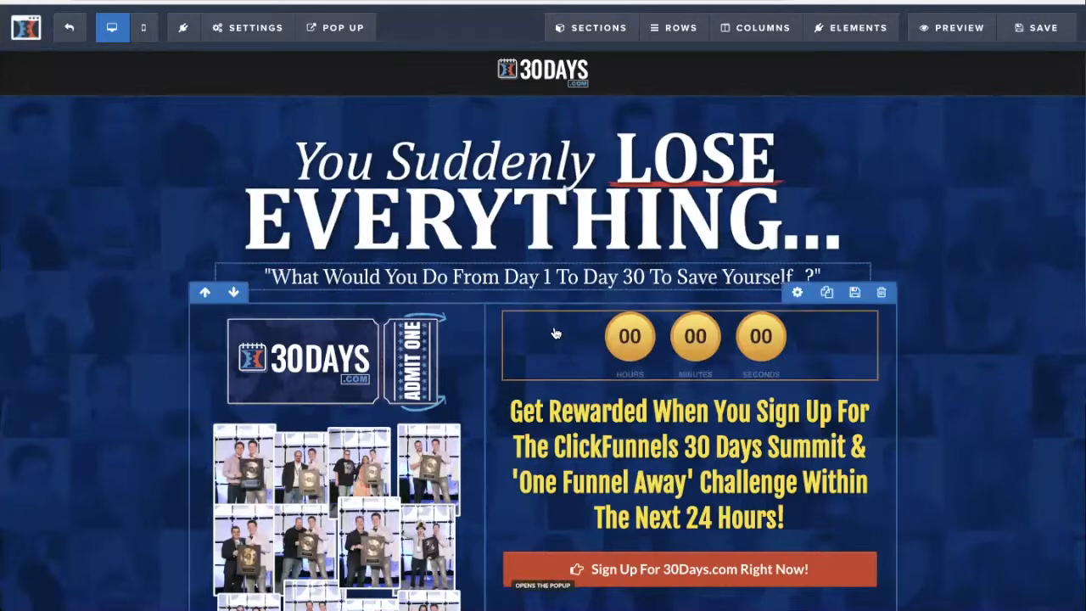
pyautogui.press('super+Tab')
pyautogui.press('super+Tab')
pyautogui.press('super+shift+Tab')
pyautogui.press('super+shift+Tab')
pyautogui.press('super+Tab')
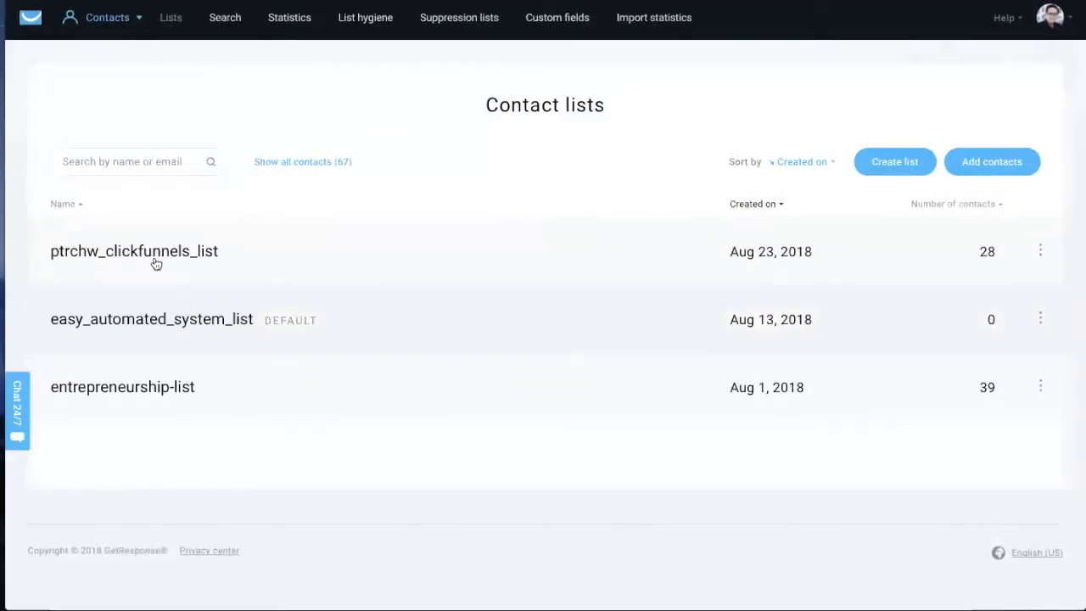
pyautogui.click(106, 19)
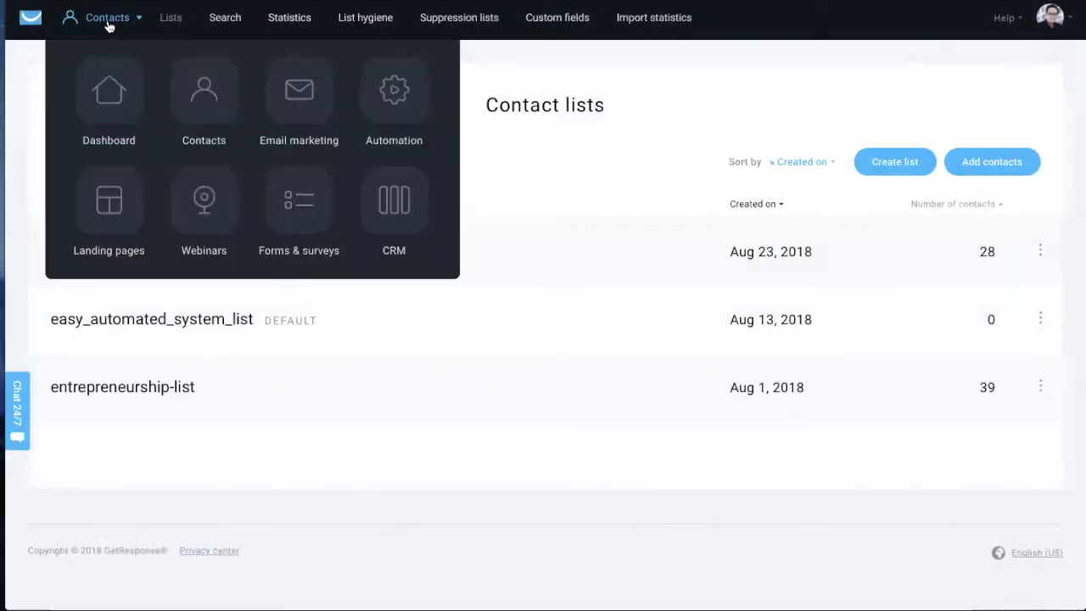
pyautogui.click(309, 90)
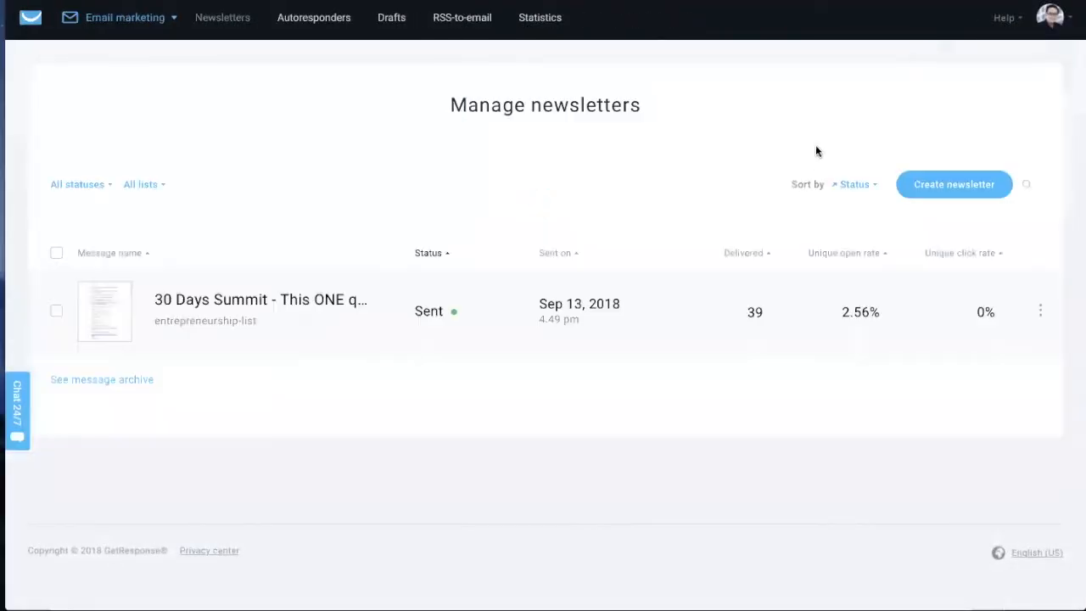
pyautogui.click(158, 185)
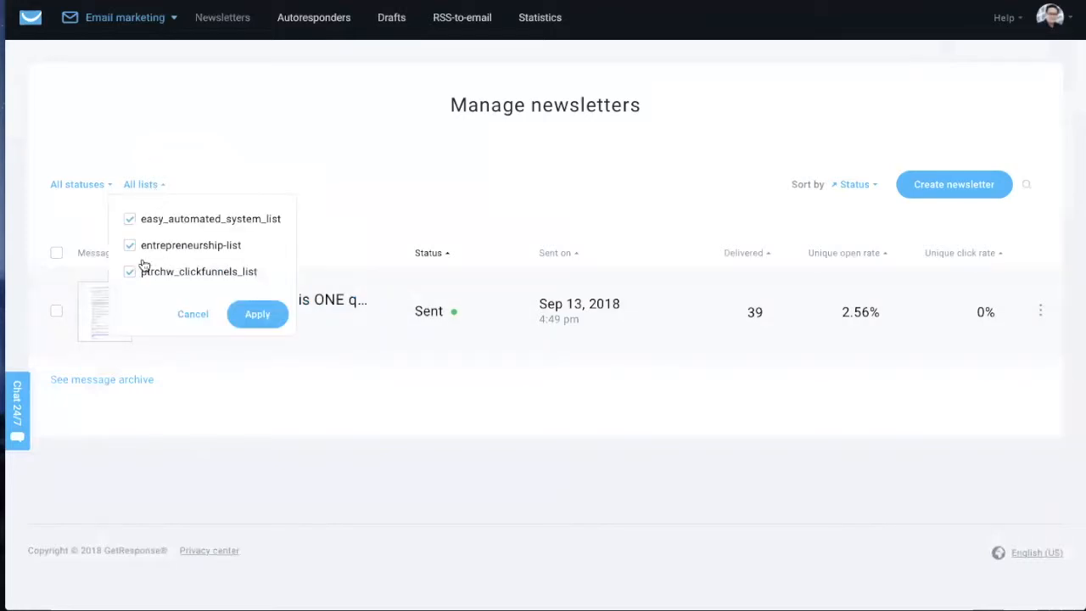
pyautogui.click(129, 219)
pyautogui.click(256, 314)
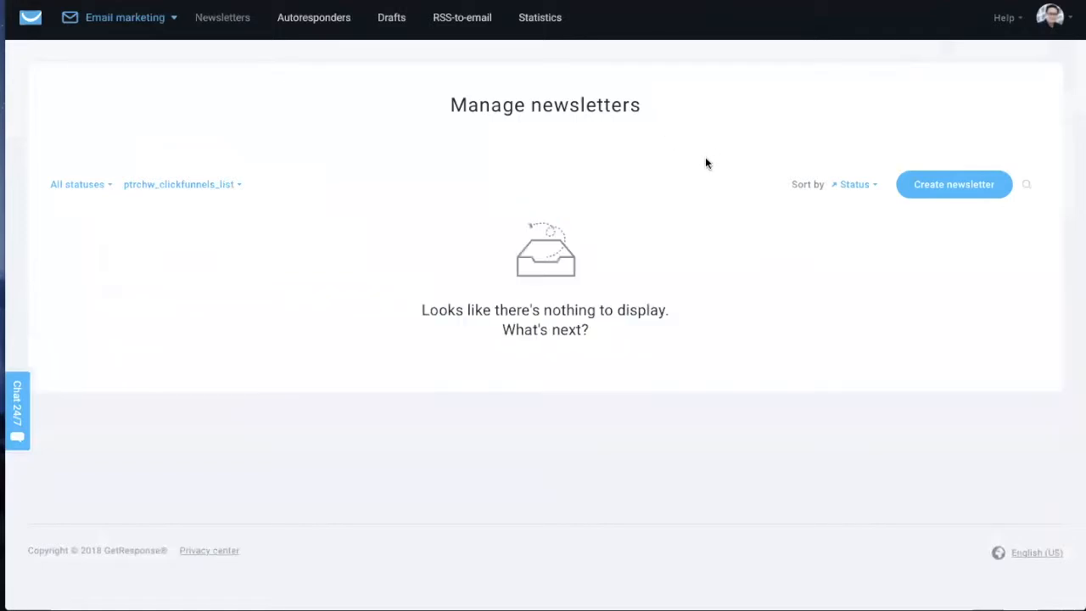
# Step: Show the autoresponders filtered to ptrchw_clickfunnels_list only
pyautogui.click(346, 22)
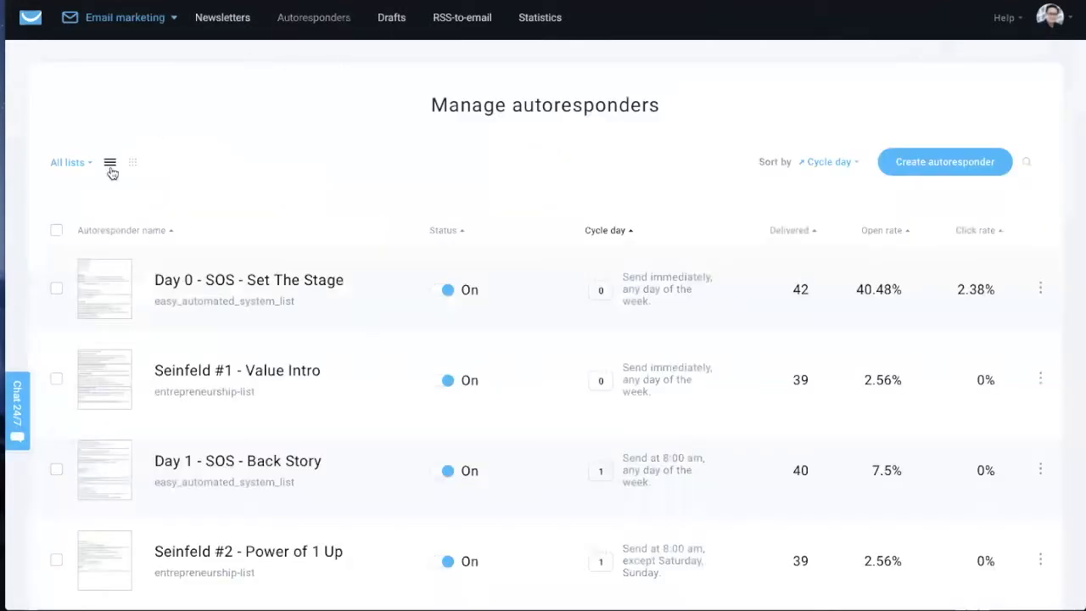
pyautogui.click(74, 162)
pyautogui.click(57, 251)
pyautogui.click(56, 223)
pyautogui.click(56, 197)
pyautogui.click(184, 293)
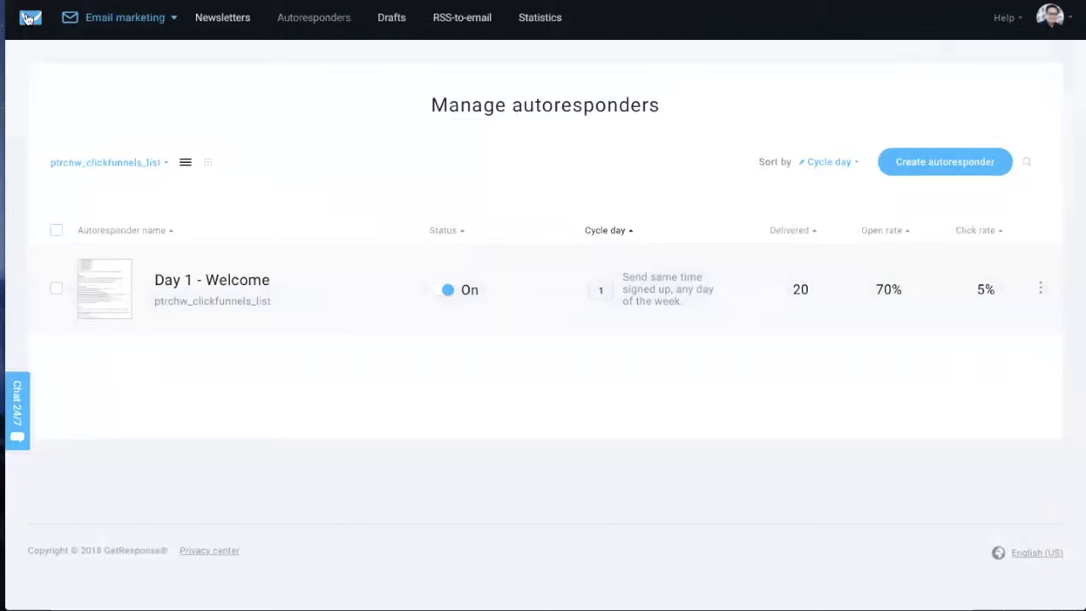
# Step: Create an automation workflow from scratch that starts when someone subscribes
pyautogui.click(134, 19)
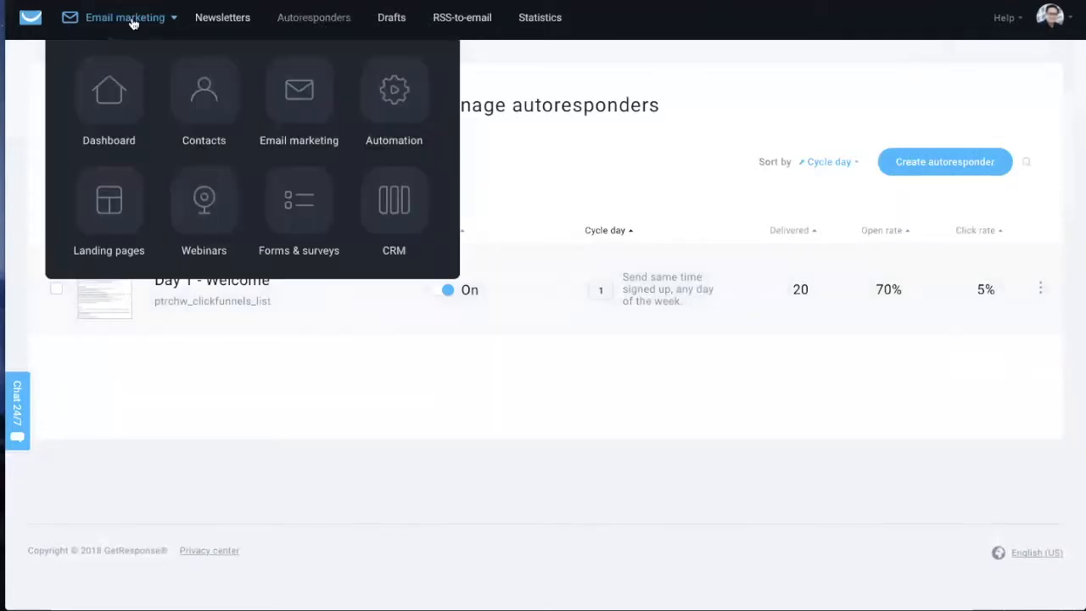
pyautogui.click(402, 97)
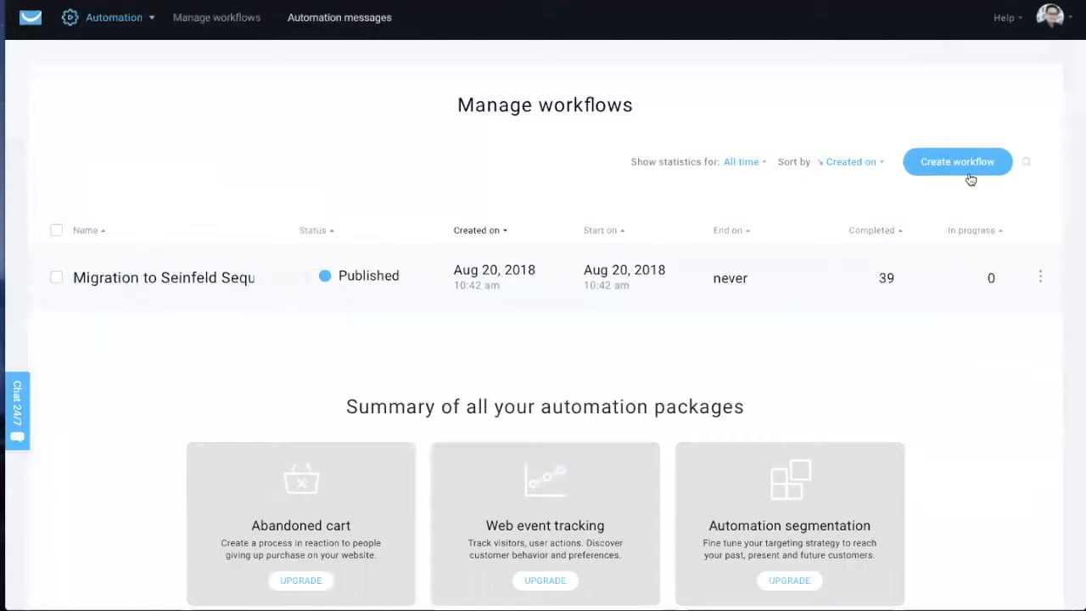
pyautogui.click(970, 162)
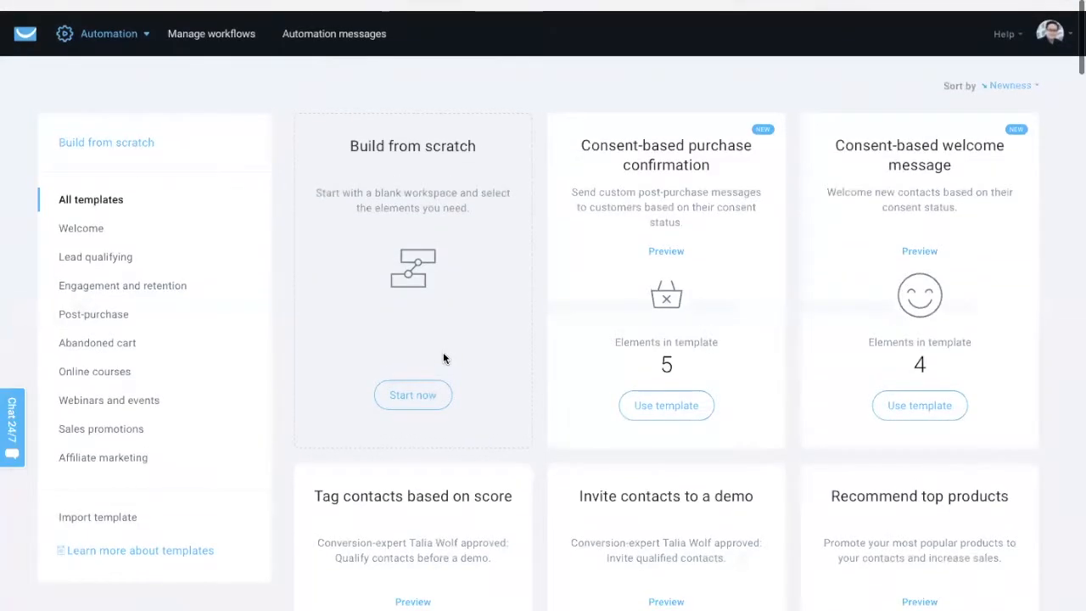
pyautogui.click(413, 383)
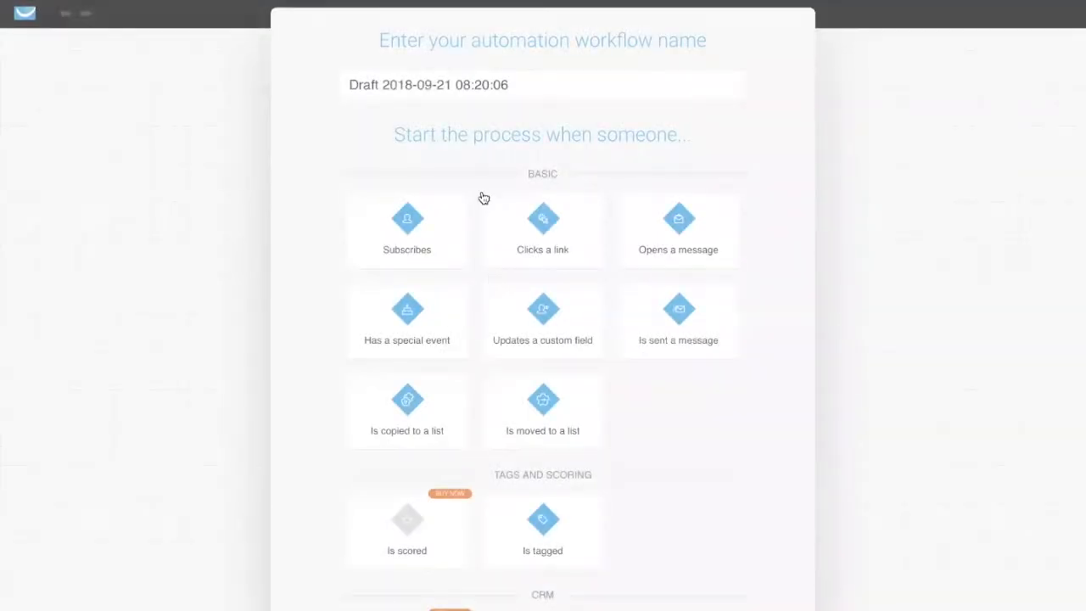
pyautogui.click(413, 235)
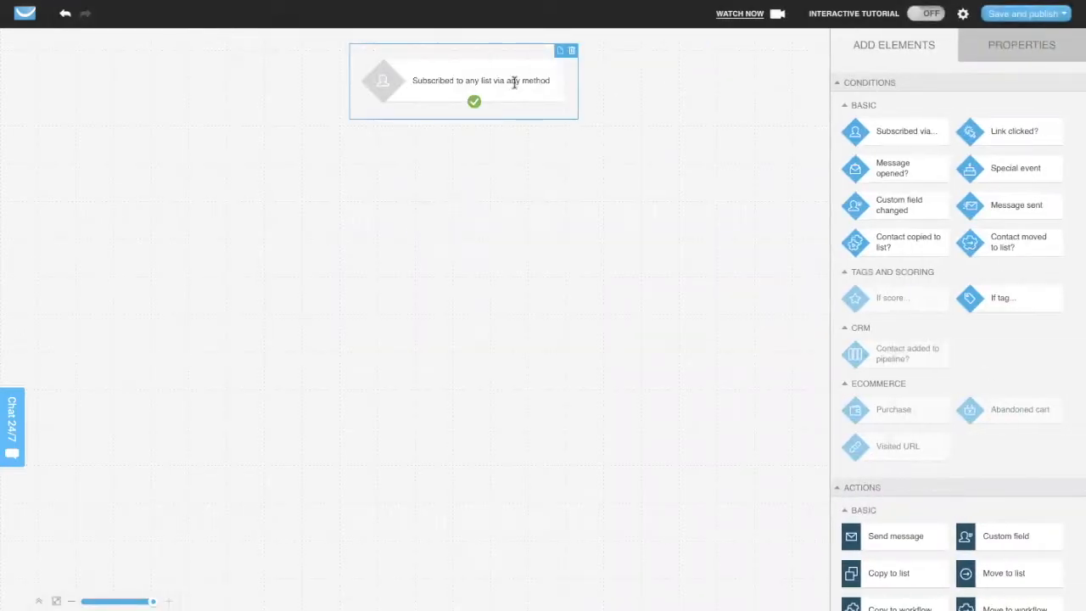
# Step: Restrict the workflow's Subscribe condition to the specific list ptrchw_clickfunnels_list
pyautogui.click(1022, 51)
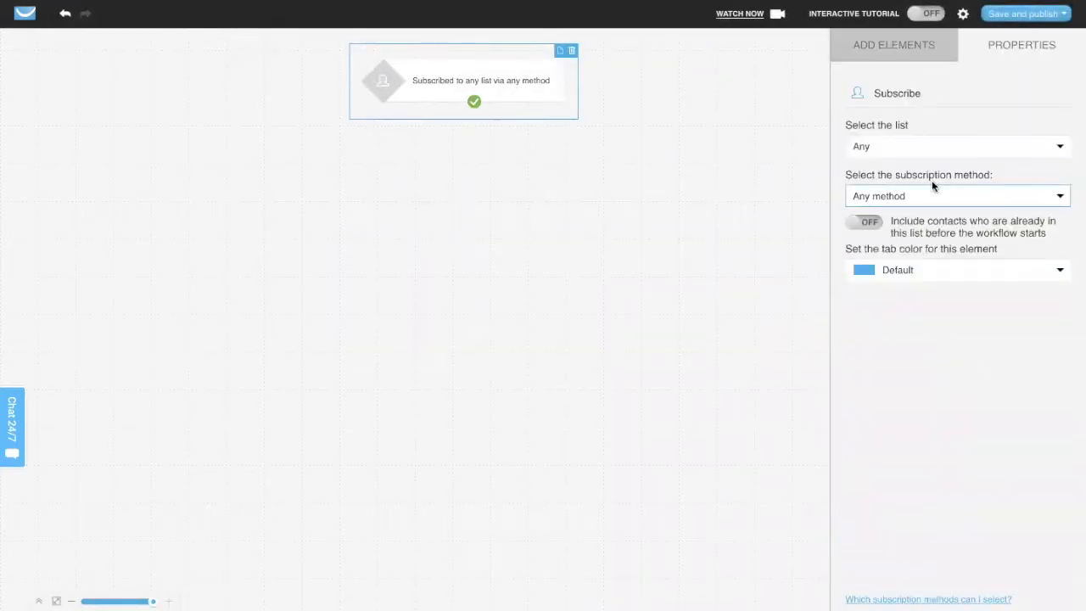
pyautogui.click(1057, 152)
pyautogui.click(875, 182)
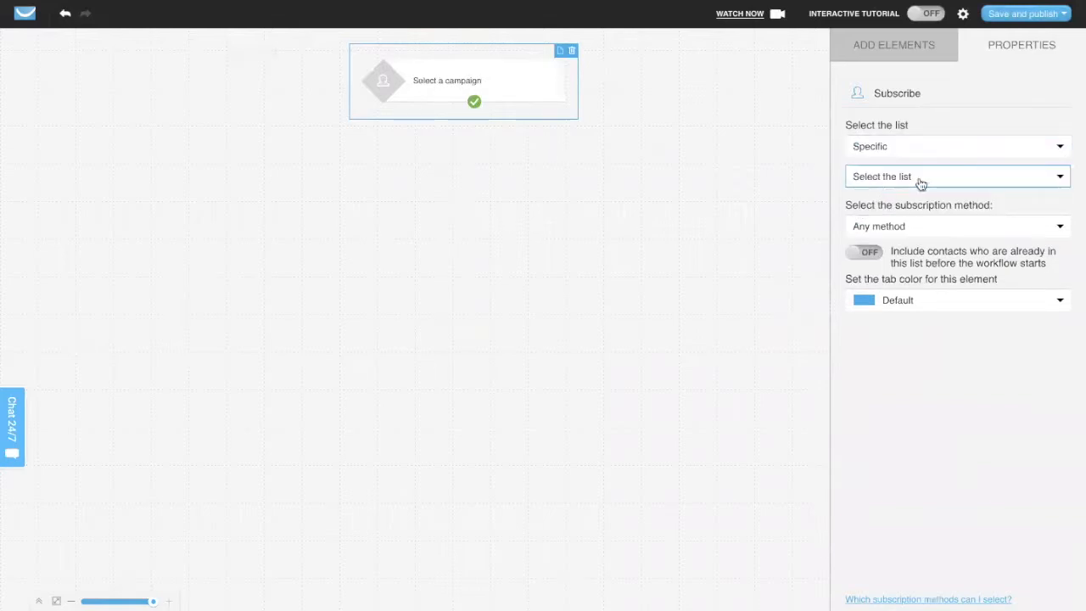
pyautogui.click(1060, 177)
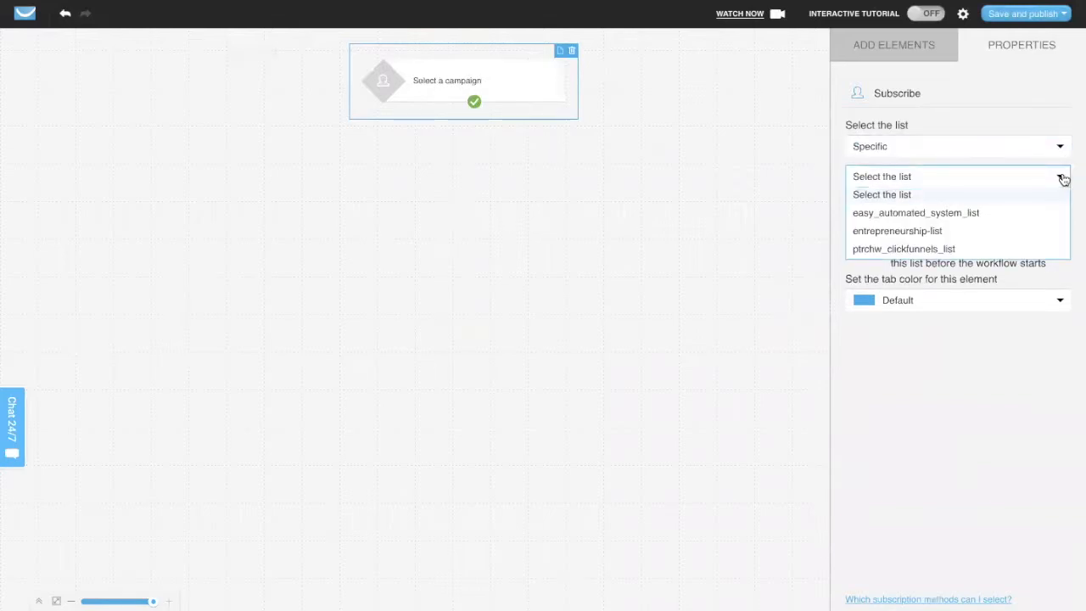
pyautogui.click(879, 251)
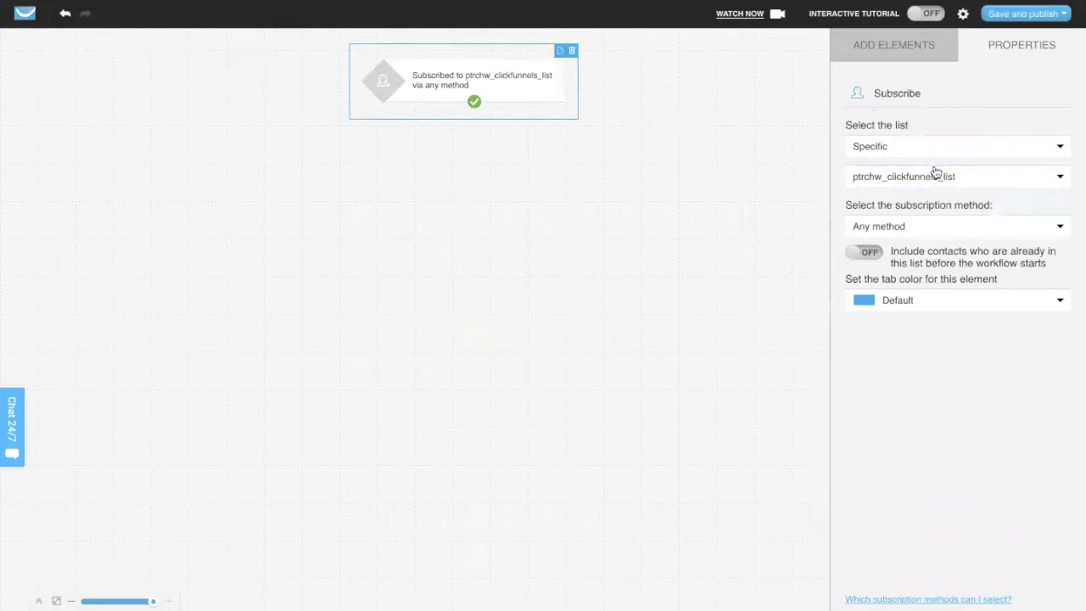
# Step: Add a 1-day Wait action below the Subscribe condition and connect the condition to it
pyautogui.click(893, 45)
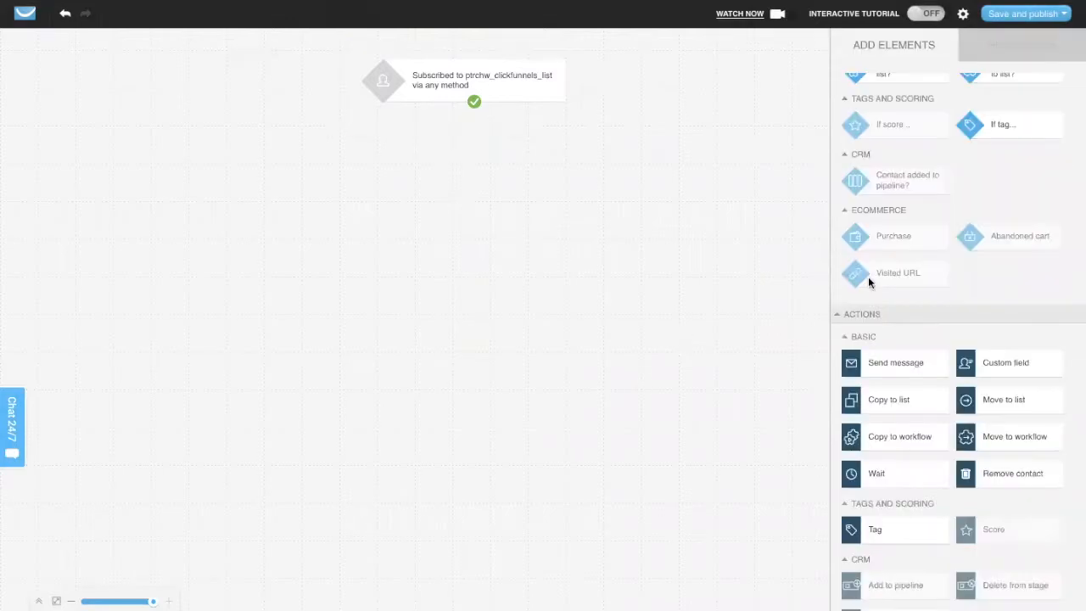
pyautogui.moveTo(892, 485); pyautogui.dragTo(465, 138)
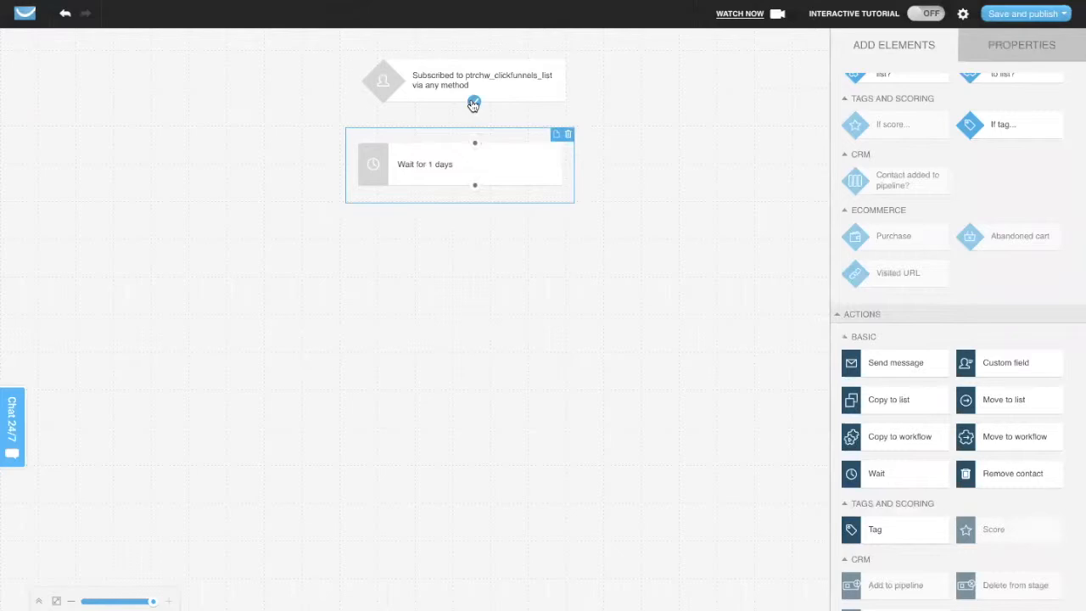
pyautogui.moveTo(473, 103); pyautogui.dragTo(474, 152)
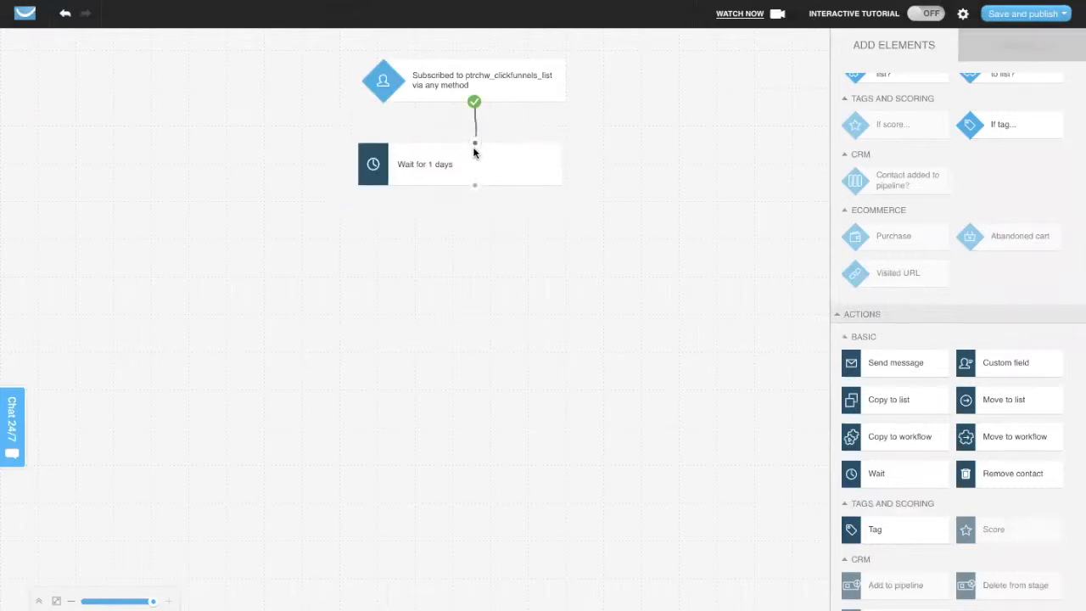
# Step: Add a Send message action using the autoresponder layout Day 1 - Back Story, and connect the Wait action to it
pyautogui.moveTo(919, 366); pyautogui.dragTo(460, 210)
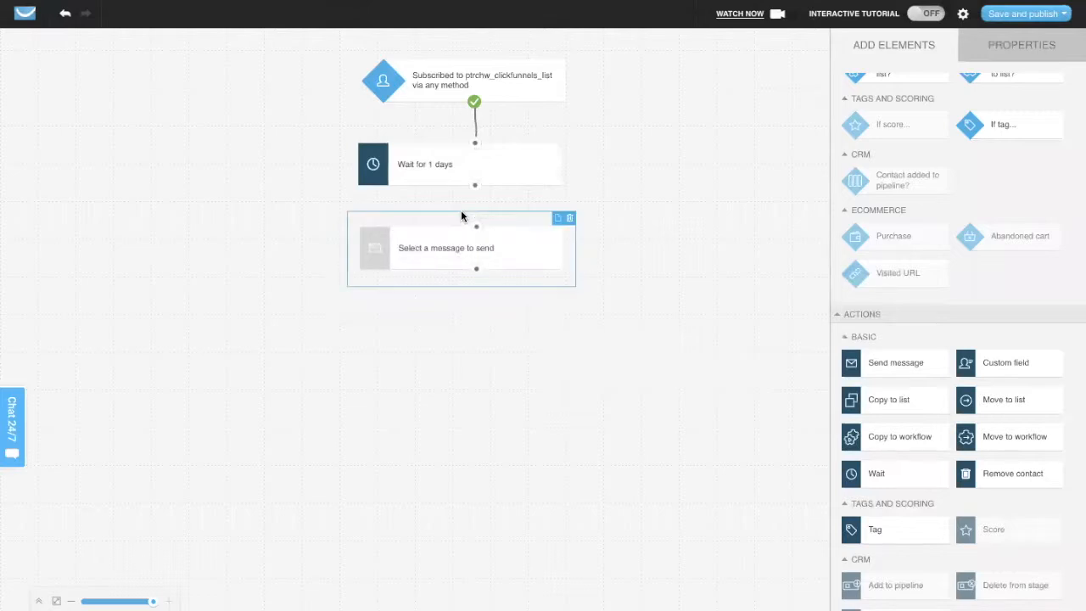
pyautogui.click(1017, 47)
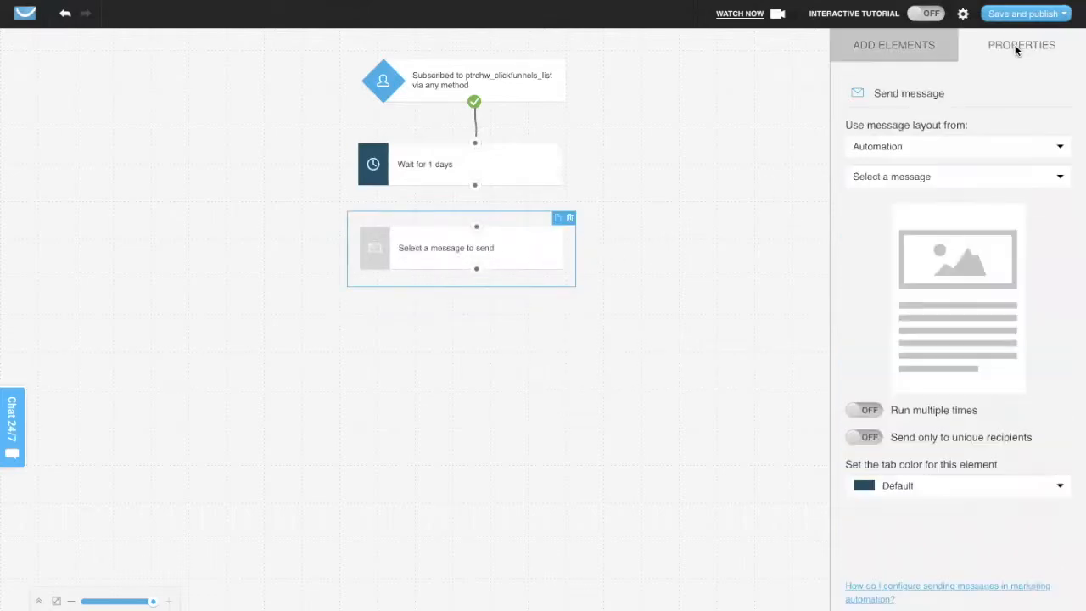
pyautogui.click(1058, 149)
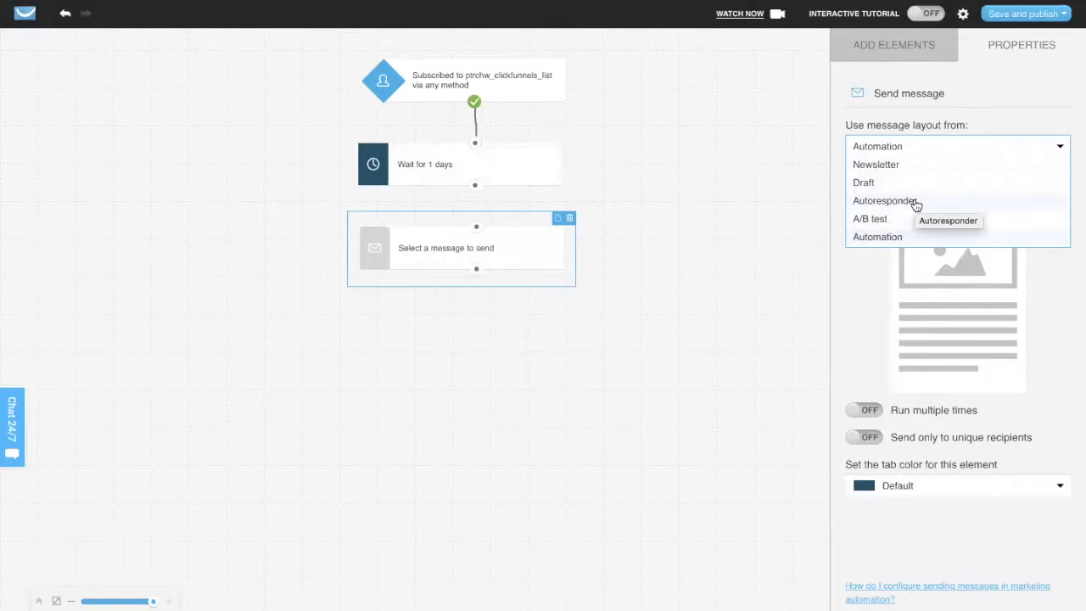
pyautogui.click(884, 201)
pyautogui.click(1070, 178)
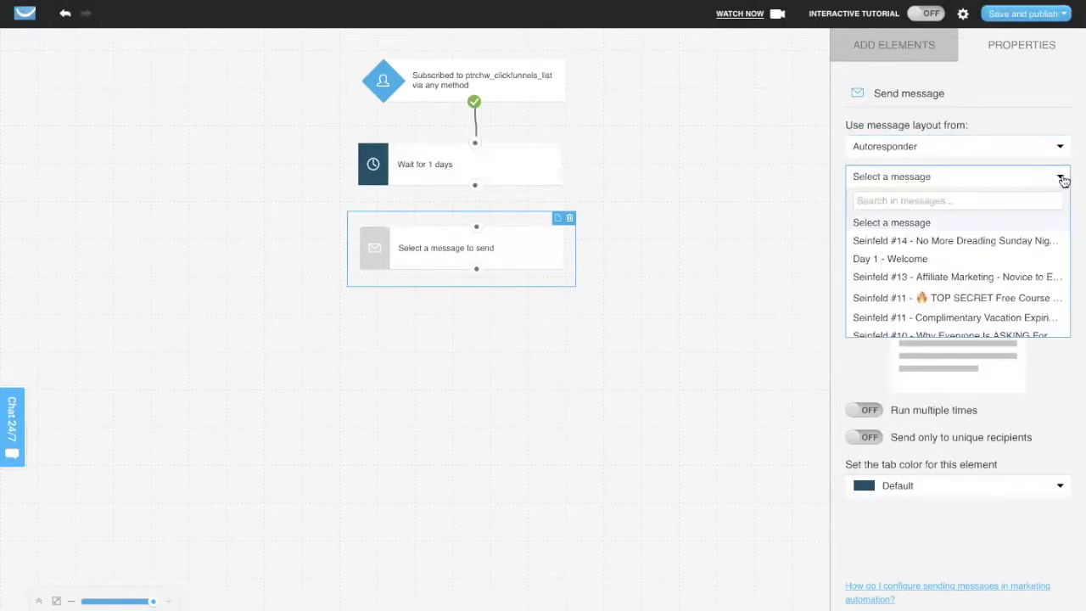
pyautogui.scroll(-3, 878, 287)
pyautogui.scroll(-2, 882, 287)
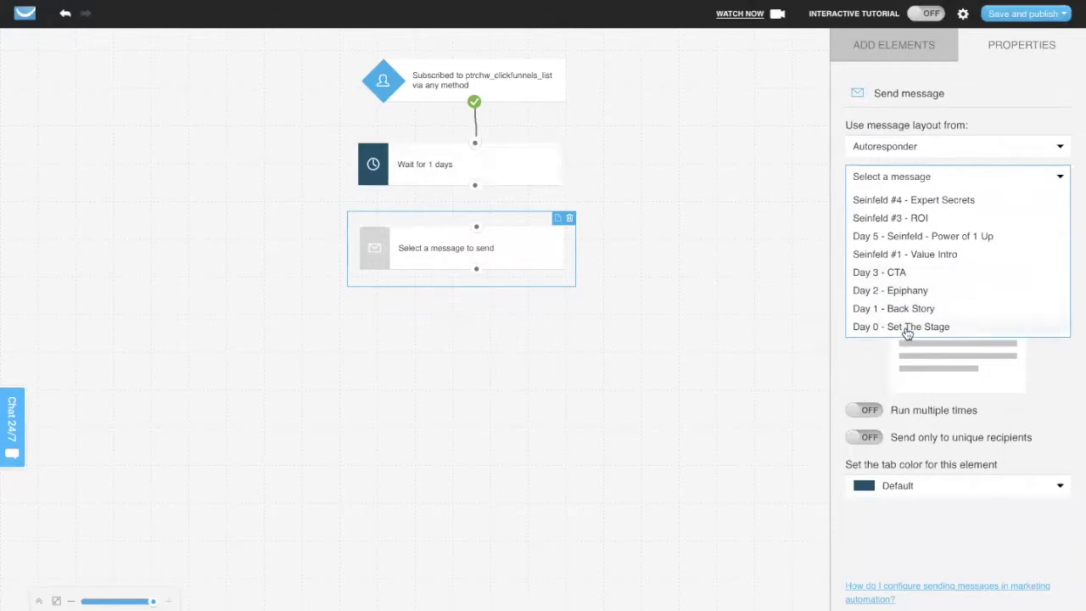
pyautogui.click(909, 309)
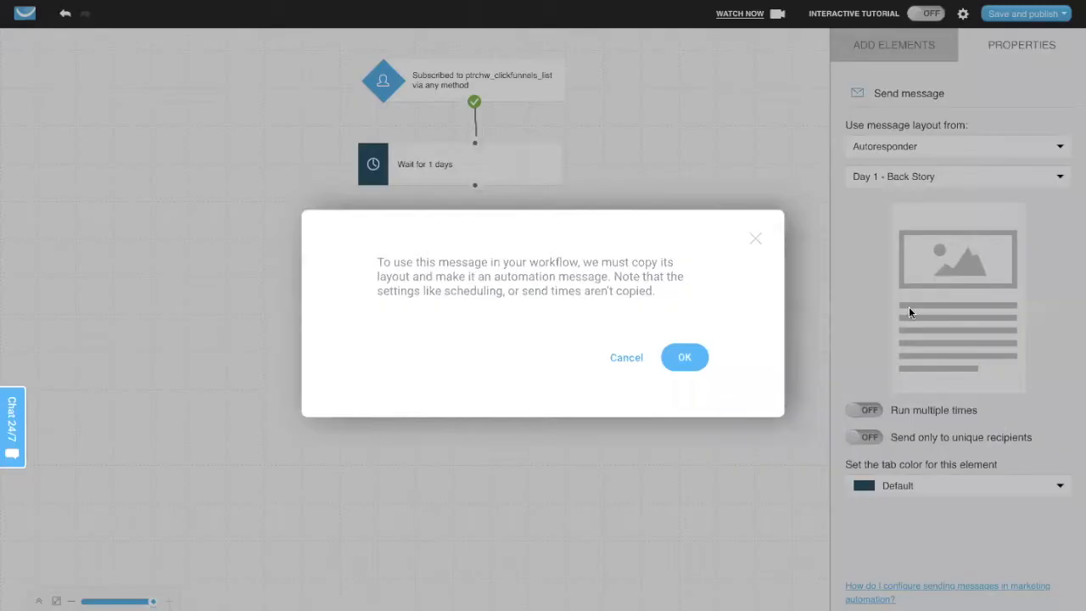
pyautogui.click(683, 361)
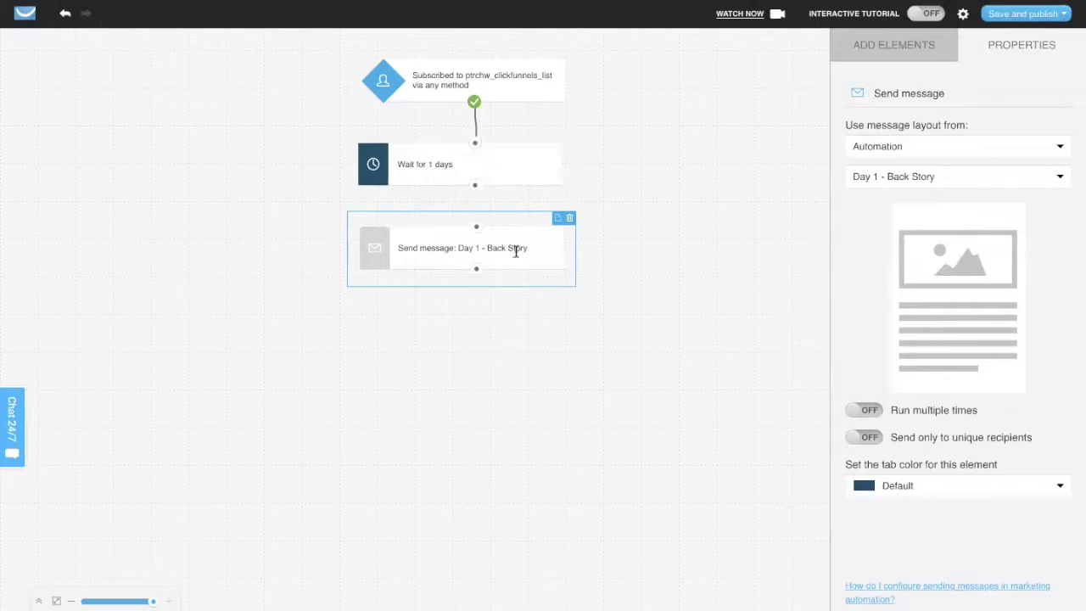
pyautogui.moveTo(475, 185); pyautogui.dragTo(476, 226)
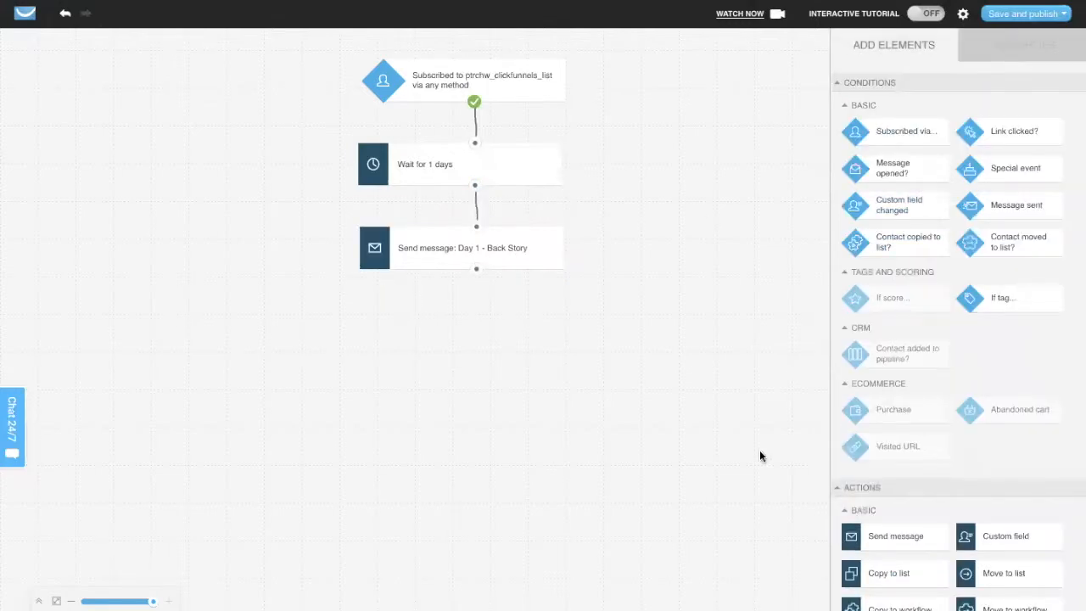
# Step: Add a second 1-day Wait action below the Day 1 - Back Story message and connect the message to it
pyautogui.scroll(-5, 854, 477)
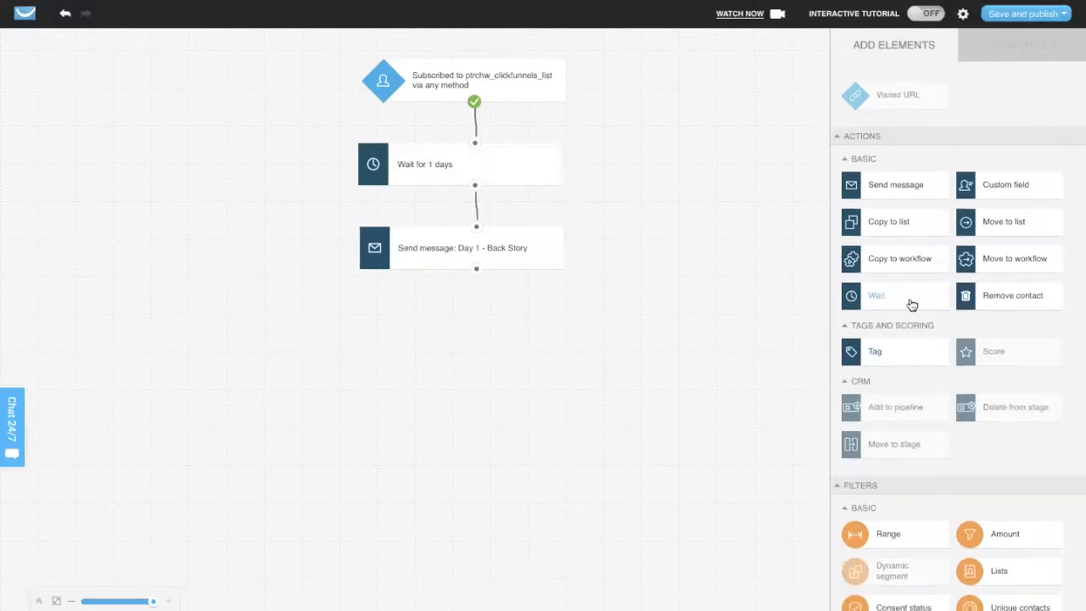
pyautogui.moveTo(910, 300); pyautogui.dragTo(461, 291)
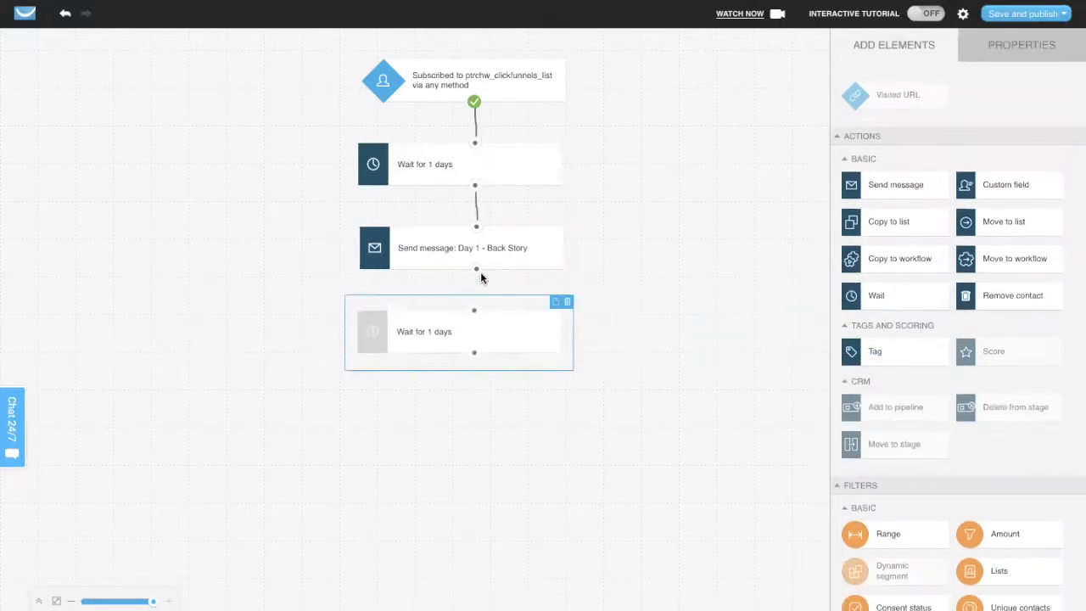
pyautogui.moveTo(476, 269); pyautogui.dragTo(473, 311)
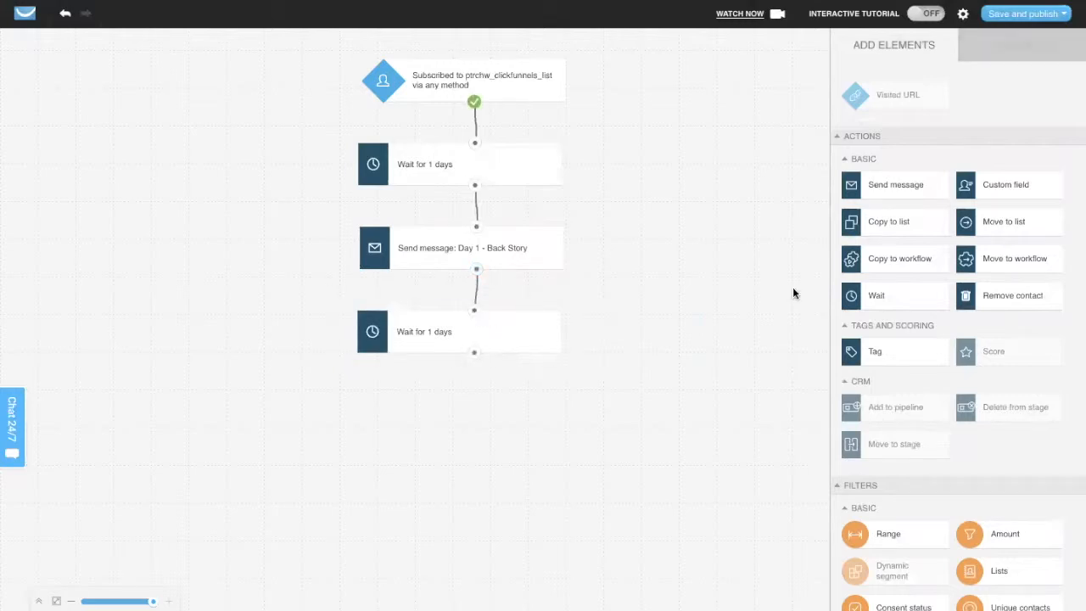
# Step: Add another Send message action below the second Wait, using the autoresponder layout Day 2 - Epiphany
pyautogui.moveTo(894, 183); pyautogui.dragTo(477, 400)
pyautogui.click(514, 431)
pyautogui.click(972, 40)
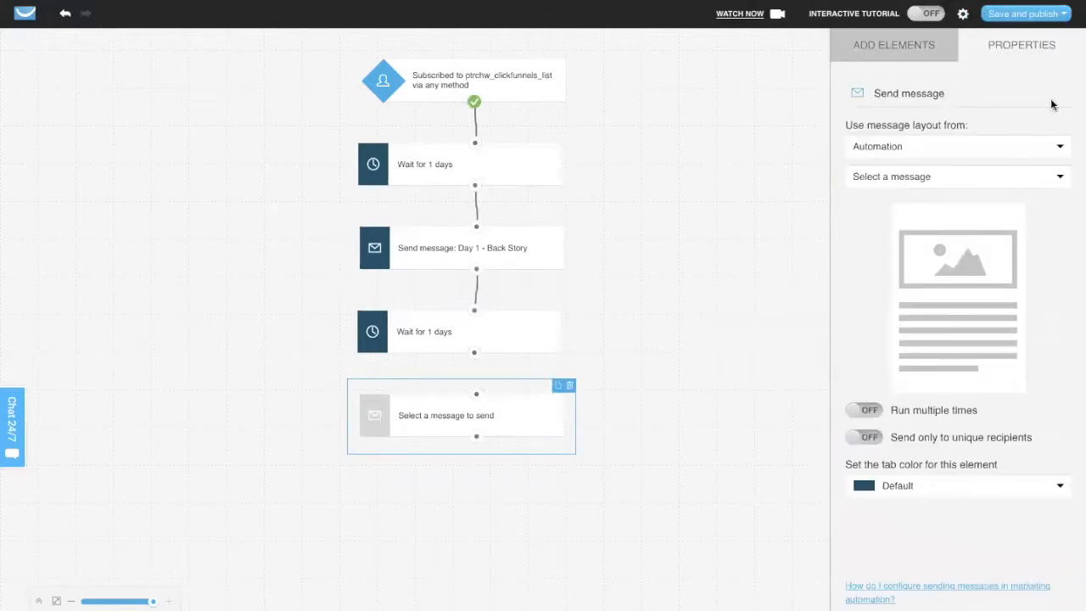
pyautogui.click(1057, 148)
pyautogui.click(950, 202)
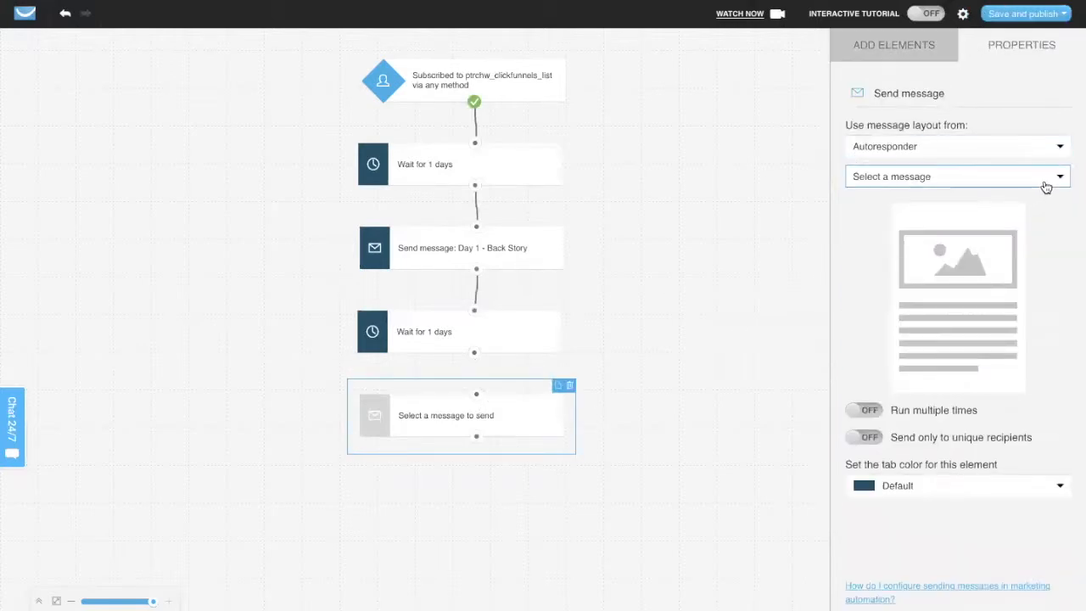
pyautogui.click(1046, 187)
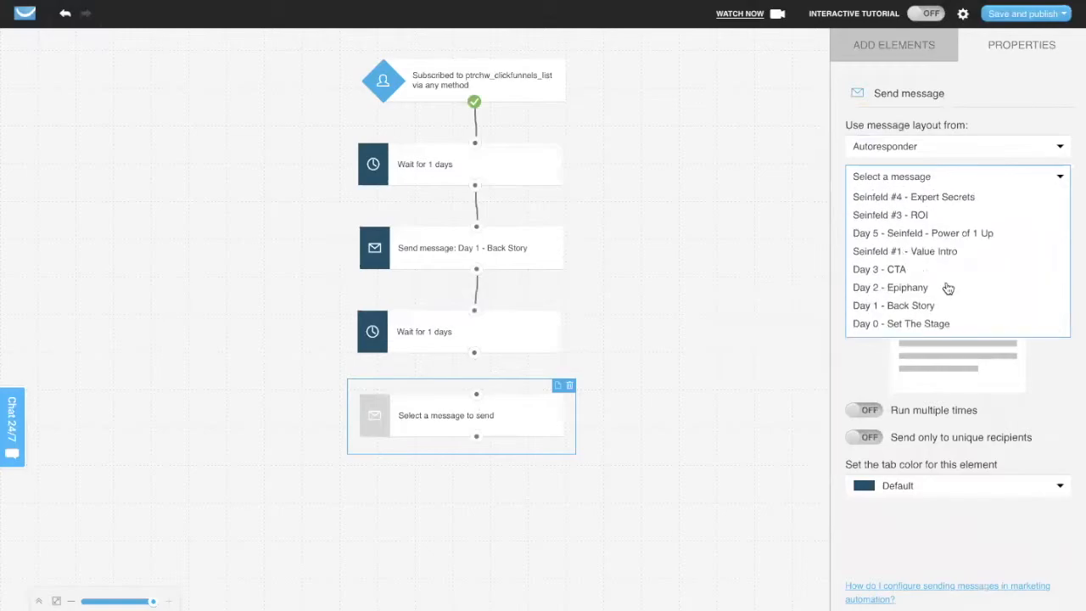
pyautogui.click(912, 286)
pyautogui.click(676, 365)
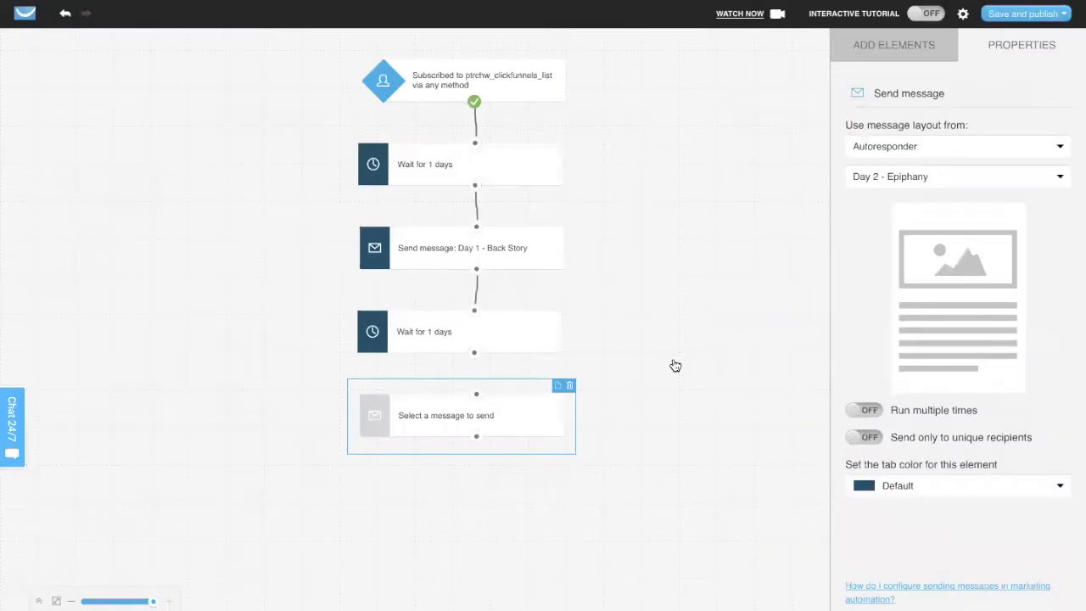
# Step: Connect the second Wait to the Day 2 - Epiphany message, and add a third 1-day Wait linked below that message
pyautogui.moveTo(474, 352); pyautogui.dragTo(477, 396)
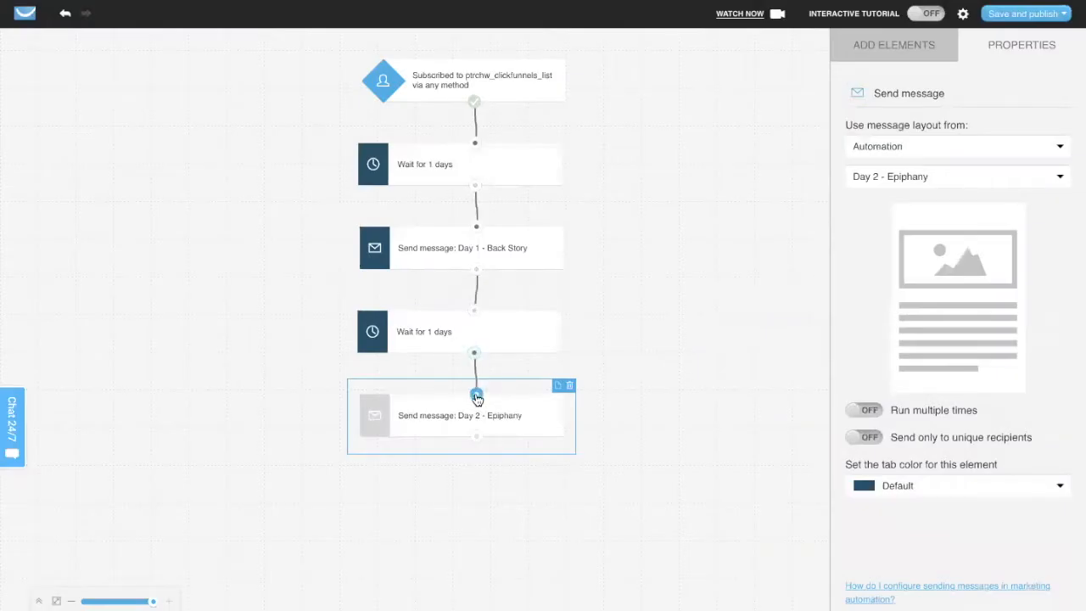
pyautogui.scroll(-5, 950, 382)
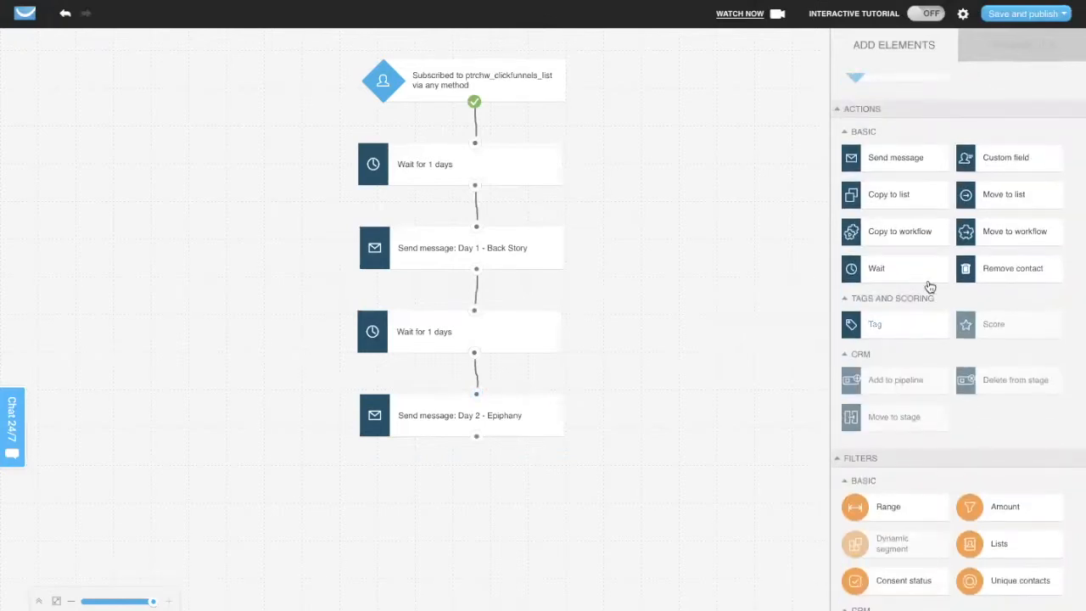
pyautogui.moveTo(918, 271); pyautogui.dragTo(466, 464)
pyautogui.moveTo(152, 600); pyautogui.dragTo(140, 600)
pyautogui.moveTo(419, 388); pyautogui.dragTo(423, 430)
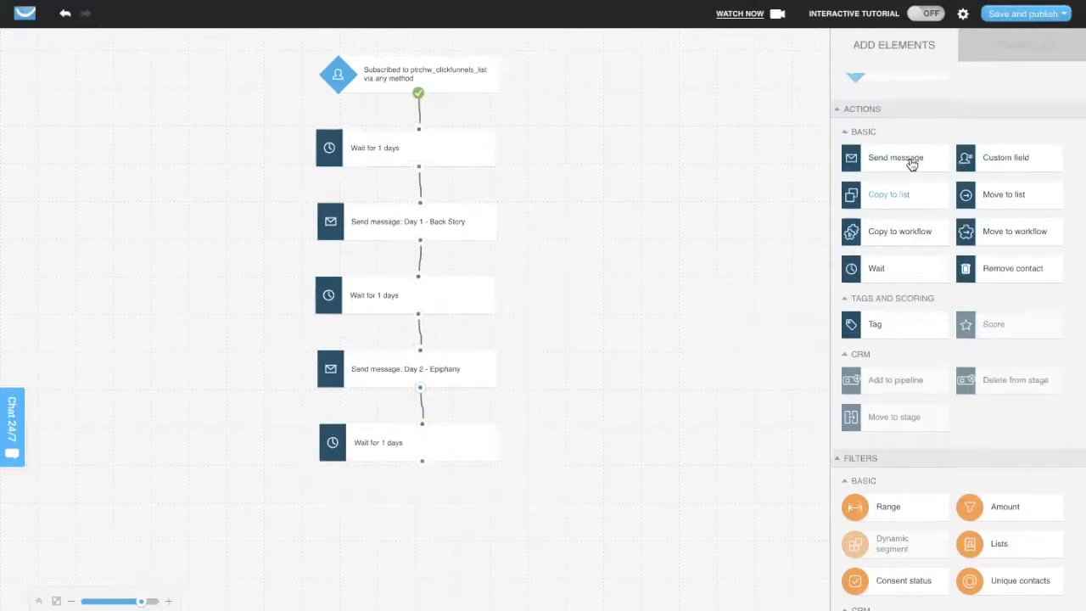
# Step: Add a Send message action using the autoresponder layout Day 3 - CTA, and connect the third Wait to it
pyautogui.moveTo(912, 160); pyautogui.dragTo(416, 507)
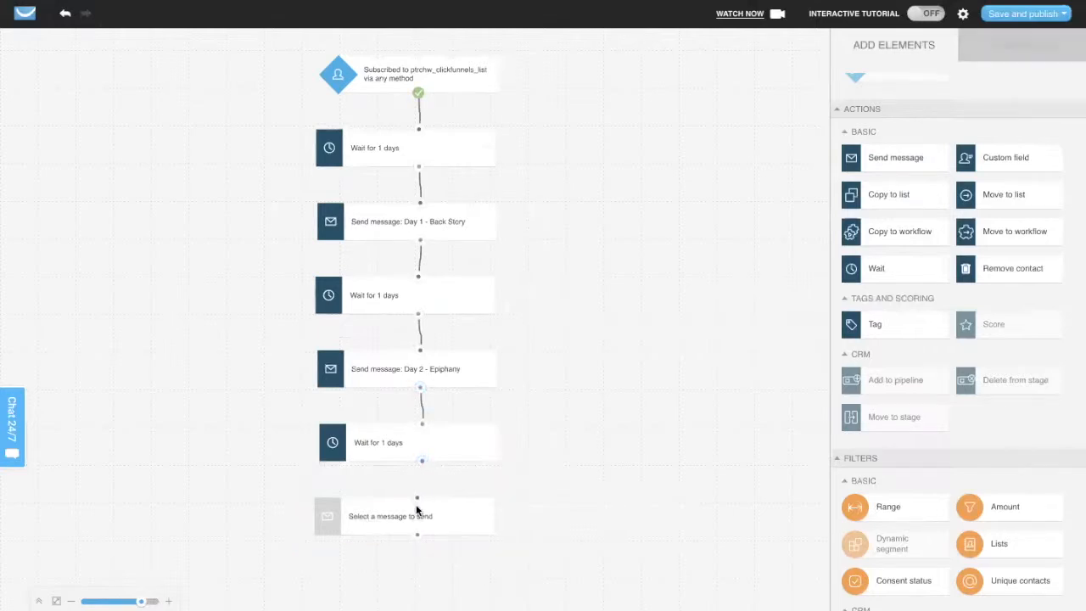
pyautogui.click(457, 513)
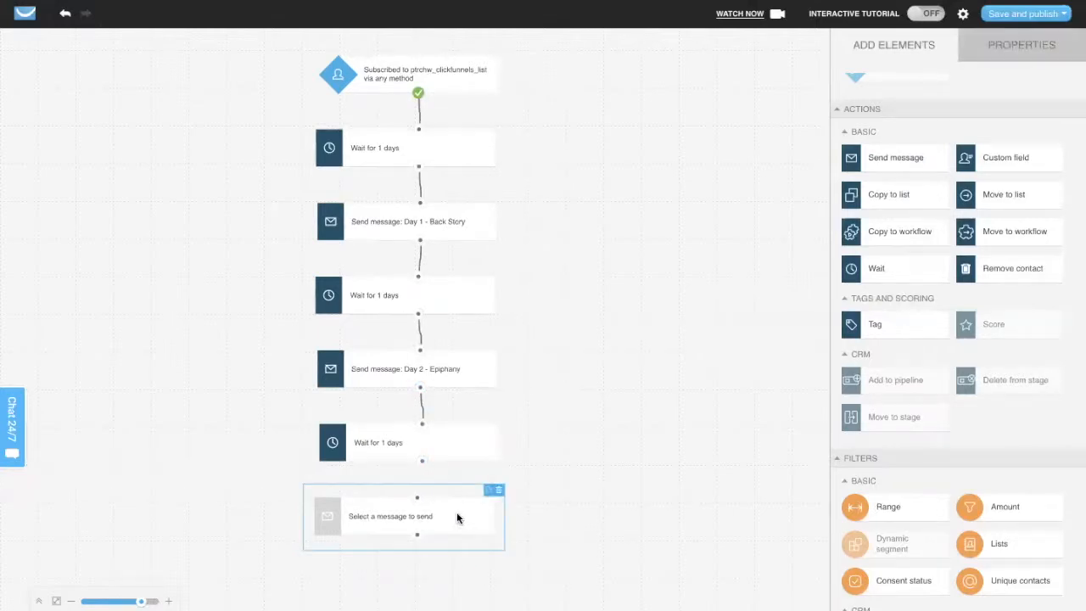
pyautogui.click(1028, 47)
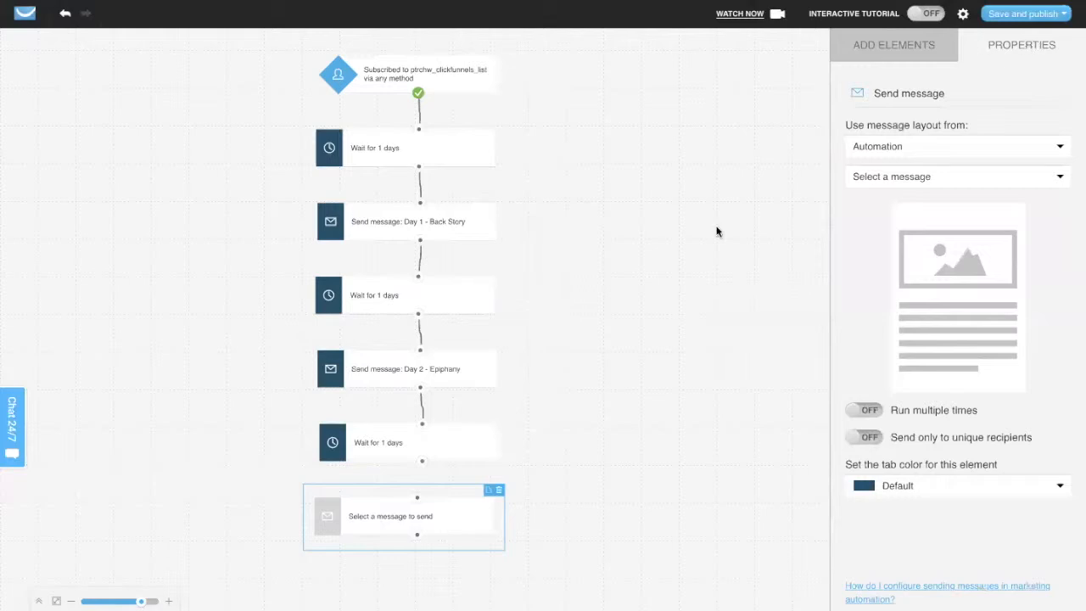
pyautogui.click(988, 148)
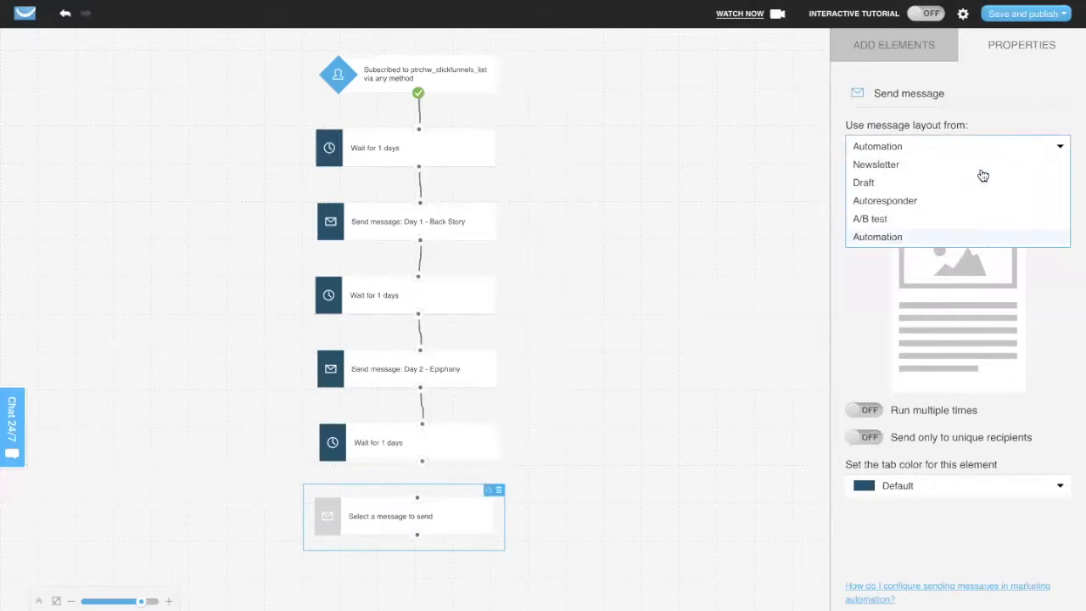
pyautogui.click(945, 200)
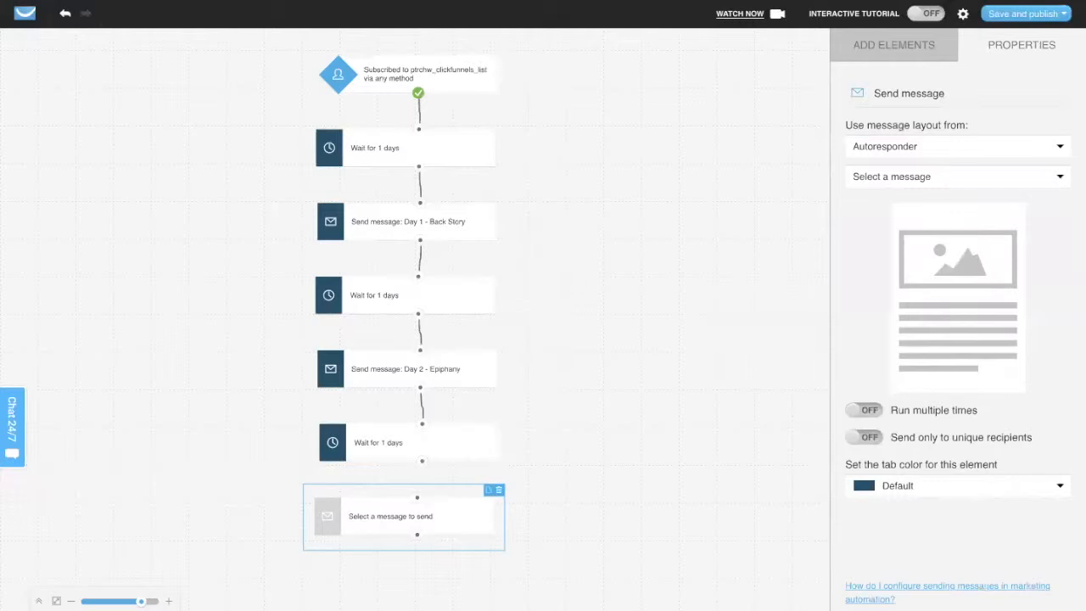
pyautogui.click(1059, 177)
pyautogui.scroll(-10, 925, 305)
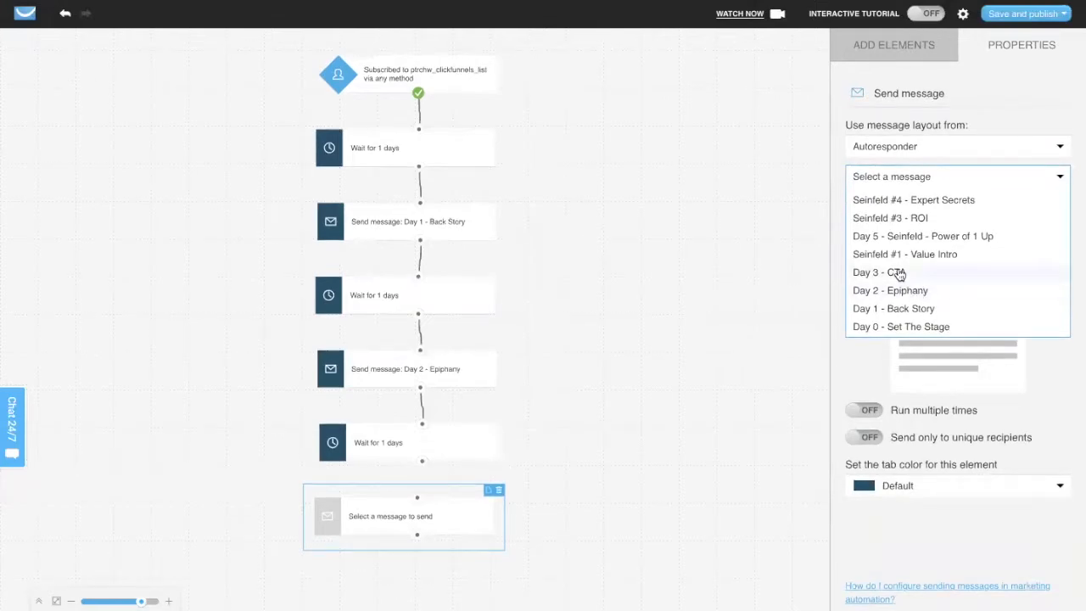
pyautogui.click(900, 274)
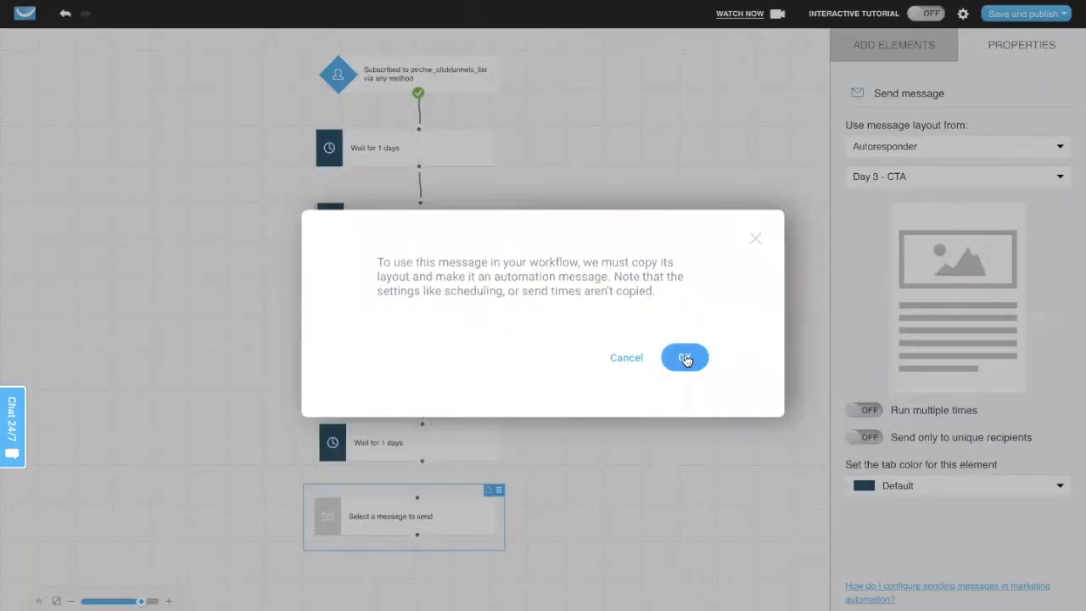
pyautogui.click(685, 357)
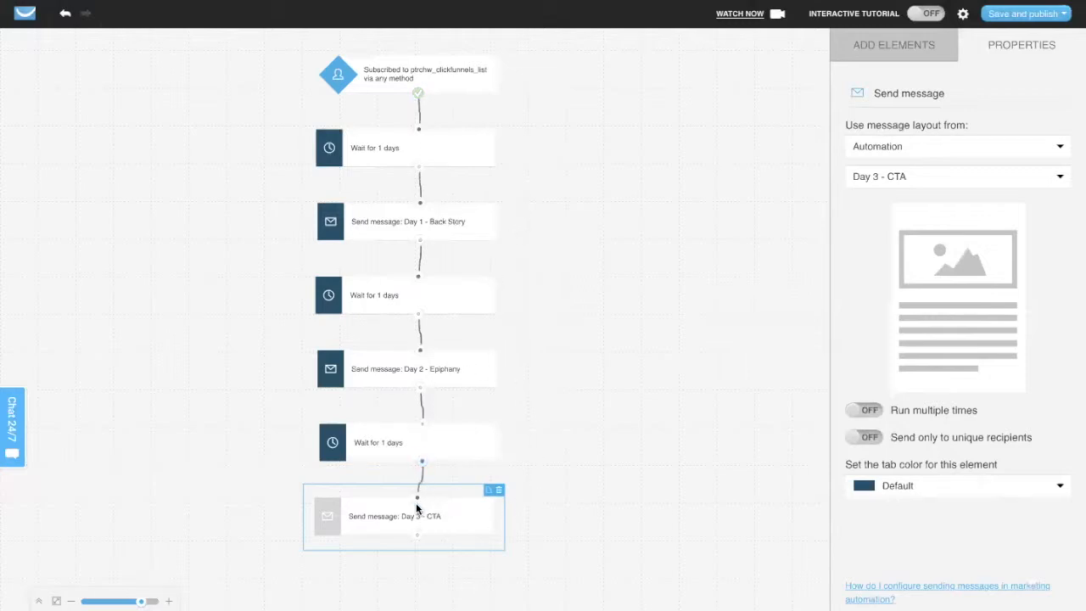
pyautogui.moveTo(415, 509); pyautogui.dragTo(415, 509)
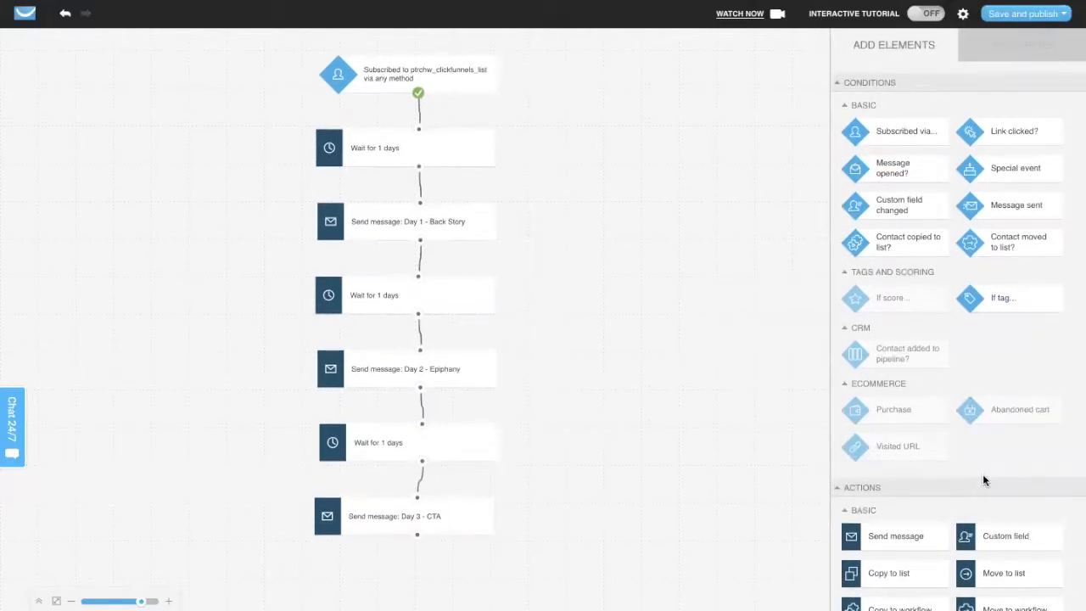
# Step: Add a Tag action linked below the Day 3 - CTA message, set to assign the tag soap_operas_completion
pyautogui.scroll(-5, 983, 481)
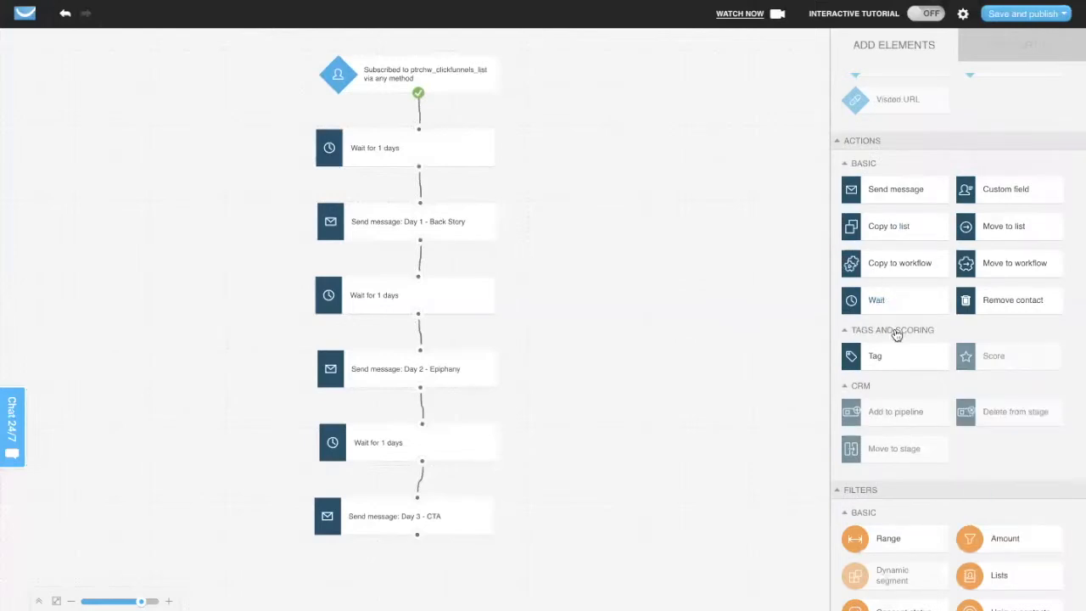
pyautogui.moveTo(899, 357); pyautogui.dragTo(421, 577)
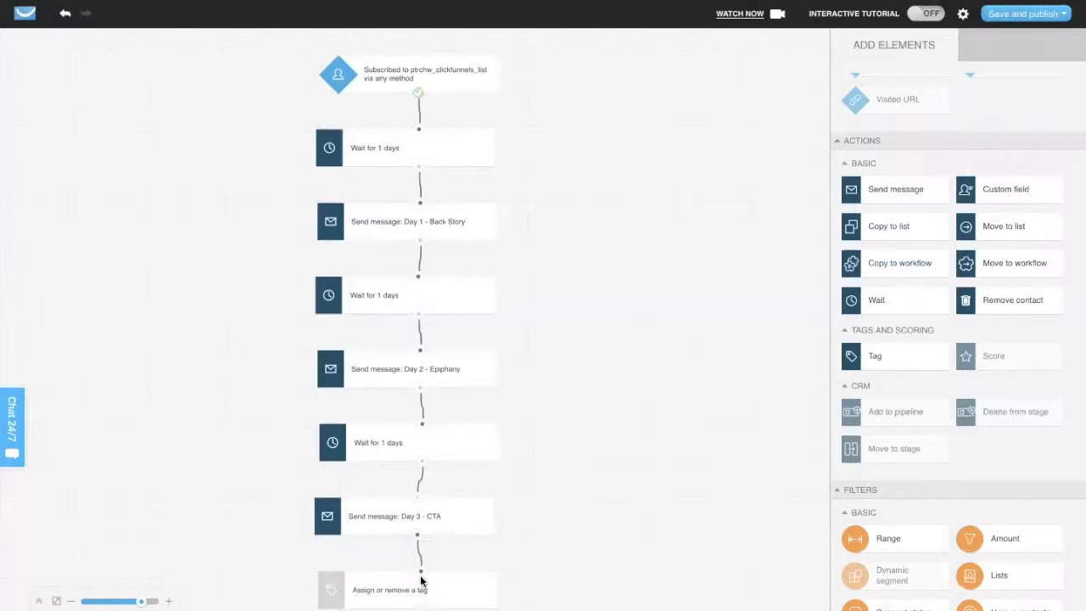
pyautogui.click(456, 589)
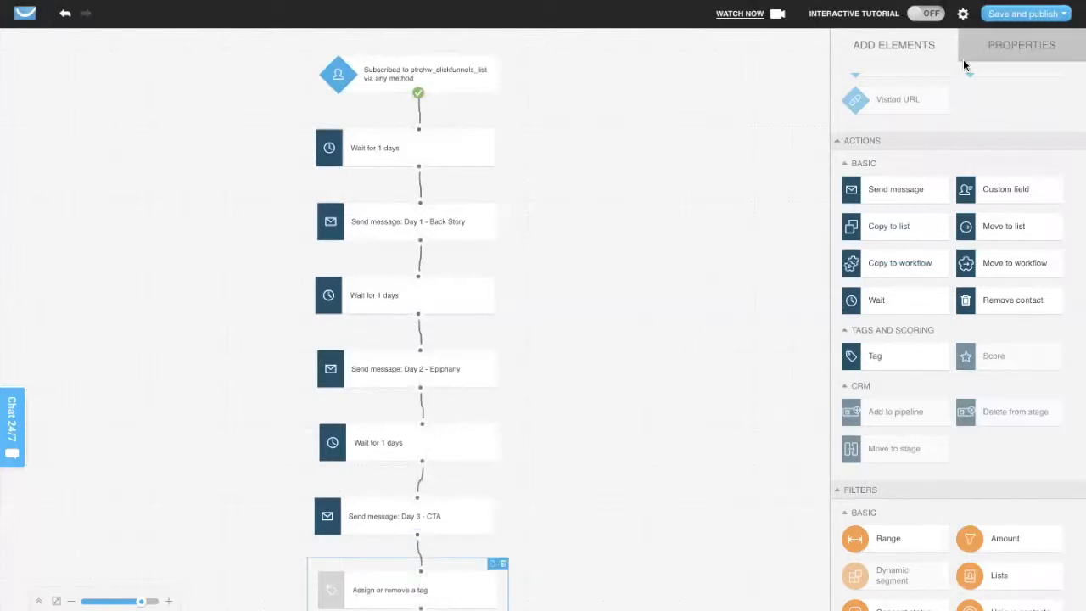
pyautogui.click(1039, 44)
pyautogui.click(1053, 156)
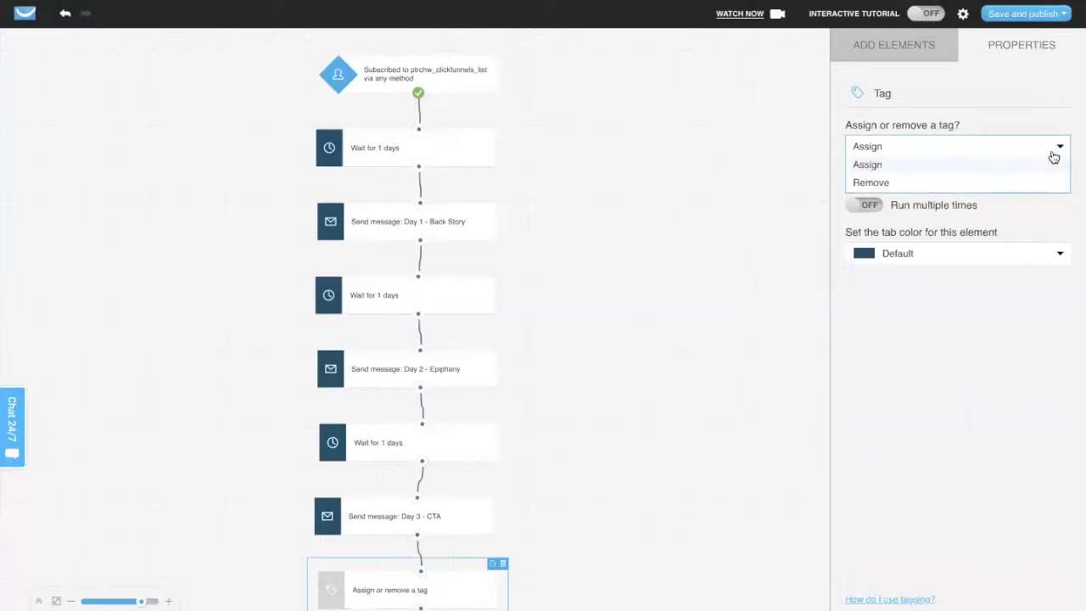
pyautogui.click(998, 289)
pyautogui.click(1042, 182)
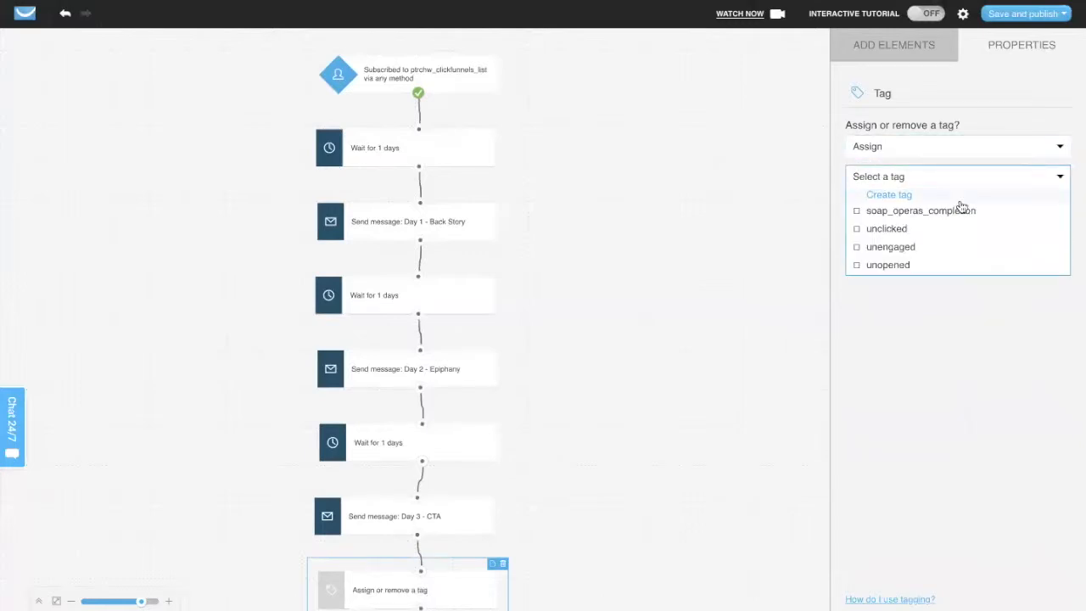
pyautogui.click(942, 214)
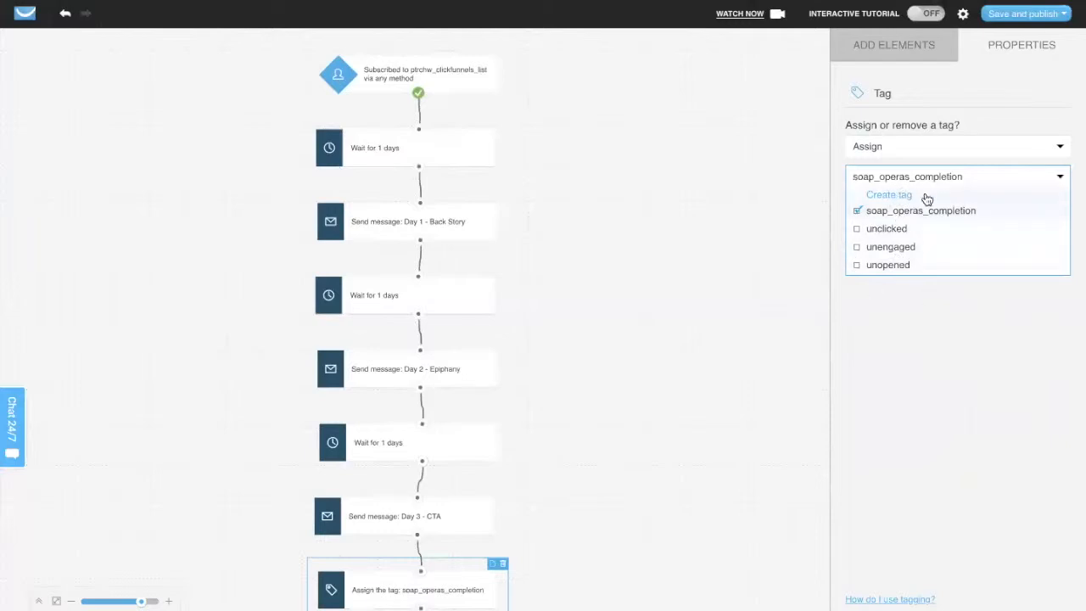
pyautogui.click(923, 196)
pyautogui.click(576, 557)
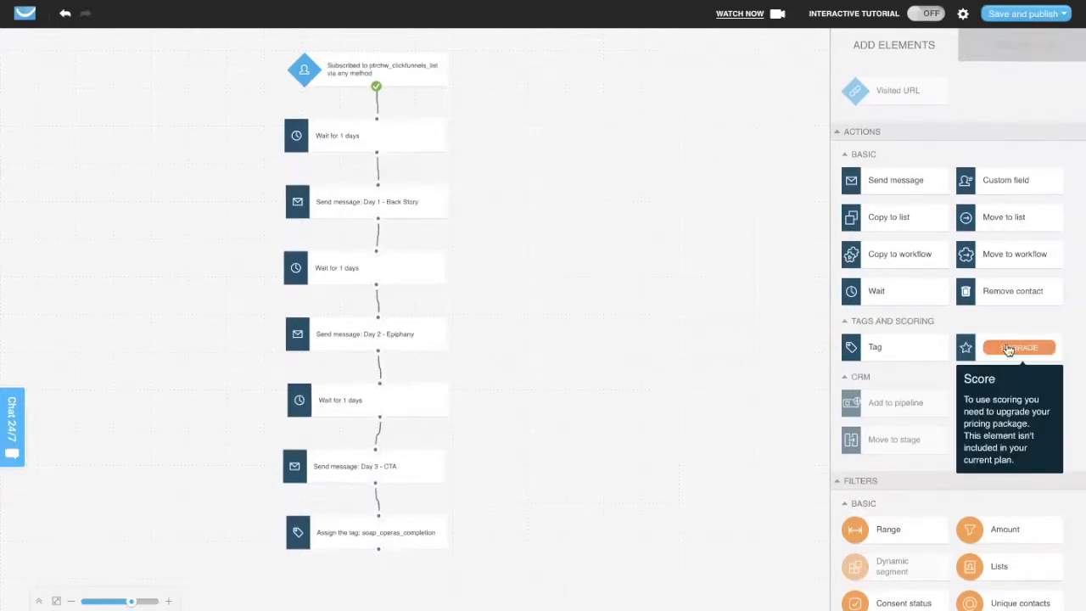
# Step: Add a Wait action below the Tag action, connect the tag to it, and set the delay to 2 days
pyautogui.moveTo(878, 298); pyautogui.dragTo(365, 579)
pyautogui.scroll(-1, 656, 461)
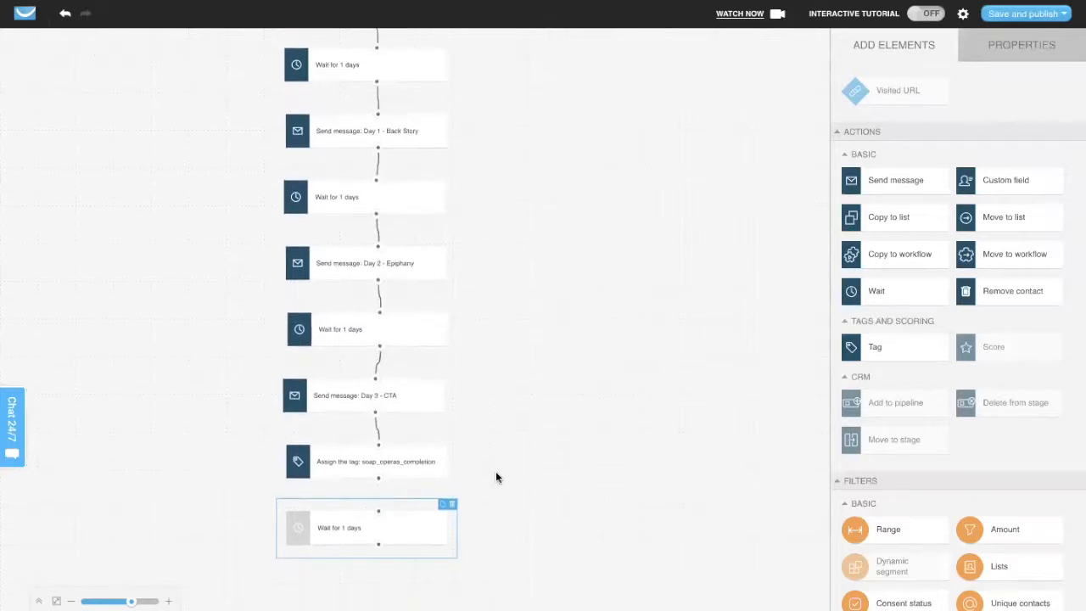
pyautogui.moveTo(378, 484); pyautogui.dragTo(378, 521)
pyautogui.click(403, 533)
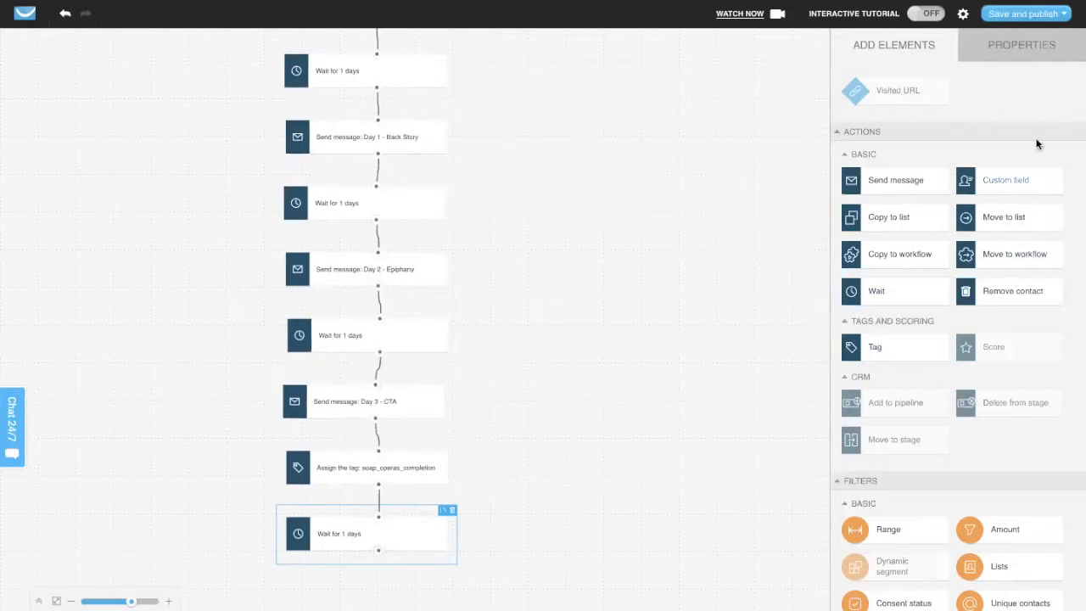
pyautogui.click(1023, 49)
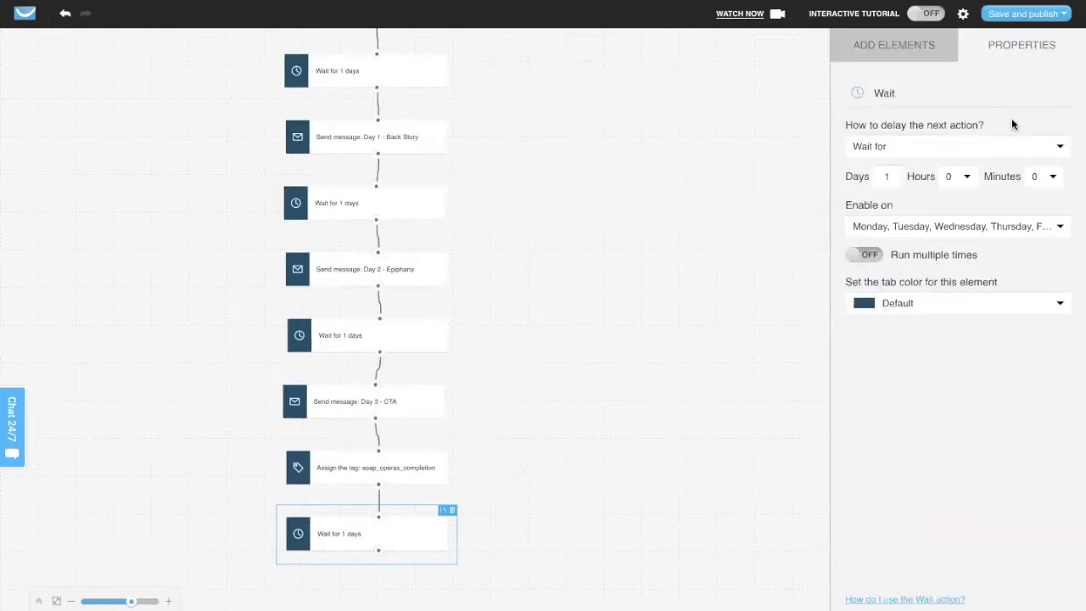
pyautogui.click(894, 173)
pyautogui.press('BackSpace')
pyautogui.write('2')
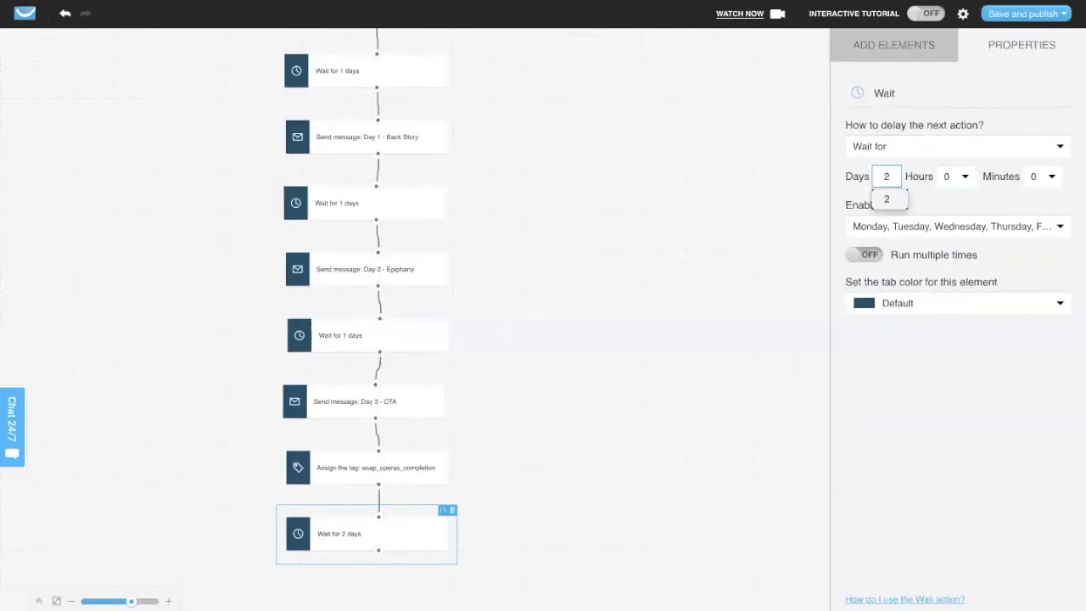
pyautogui.click(741, 361)
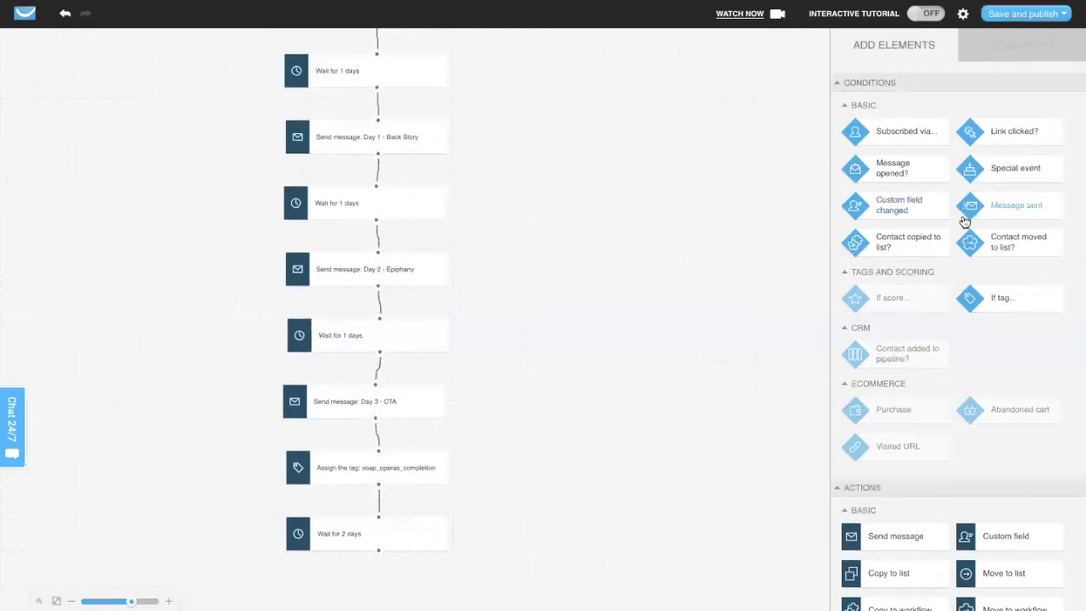
# Step: Add a Move to list action linked below the 2-day Wait, with entrepreneurship-list as the target list
pyautogui.scroll(-3, 979, 444)
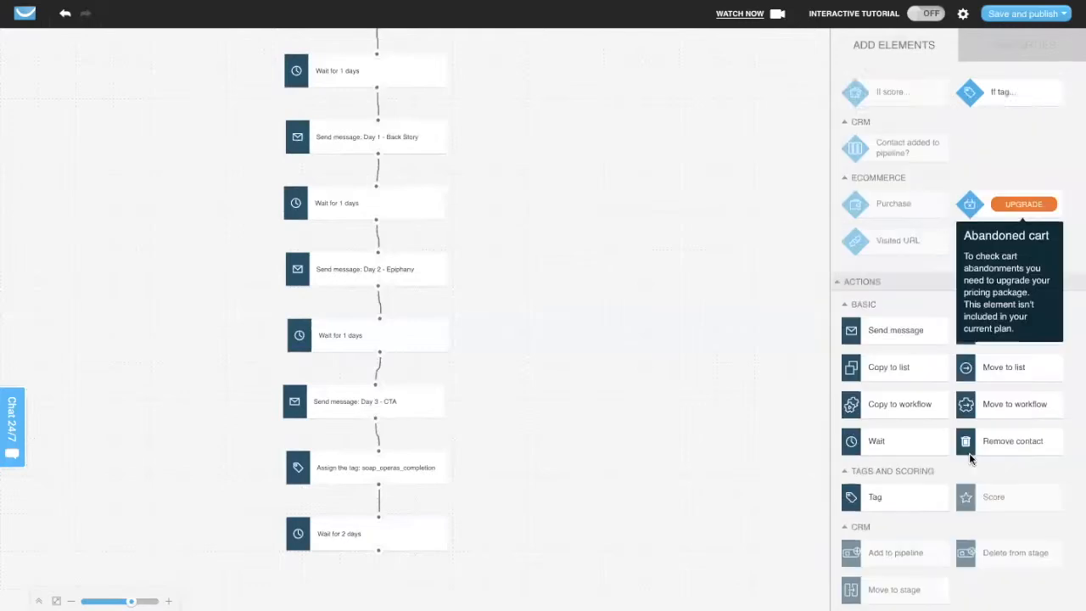
pyautogui.moveTo(1031, 341)
pyautogui.mouseDown()
pyautogui.moveTo(979, 339)
pyautogui.moveTo(731, 428)
pyautogui.moveTo(402, 572)
pyautogui.moveTo(407, 591)
pyautogui.moveTo(379, 560)
pyautogui.moveTo(380, 594)
pyautogui.mouseUp()
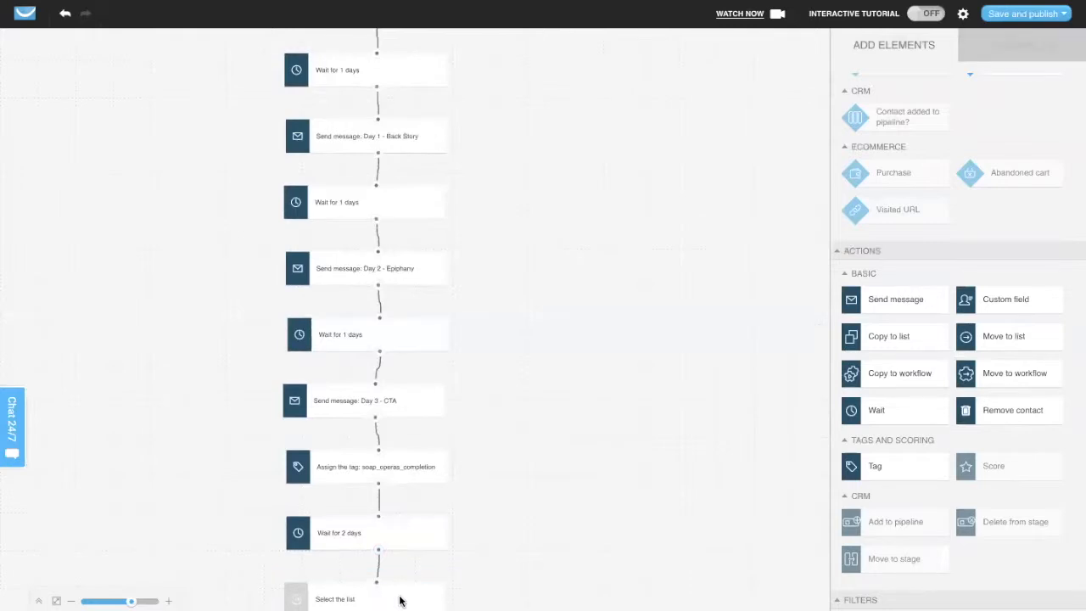
pyautogui.click(1021, 49)
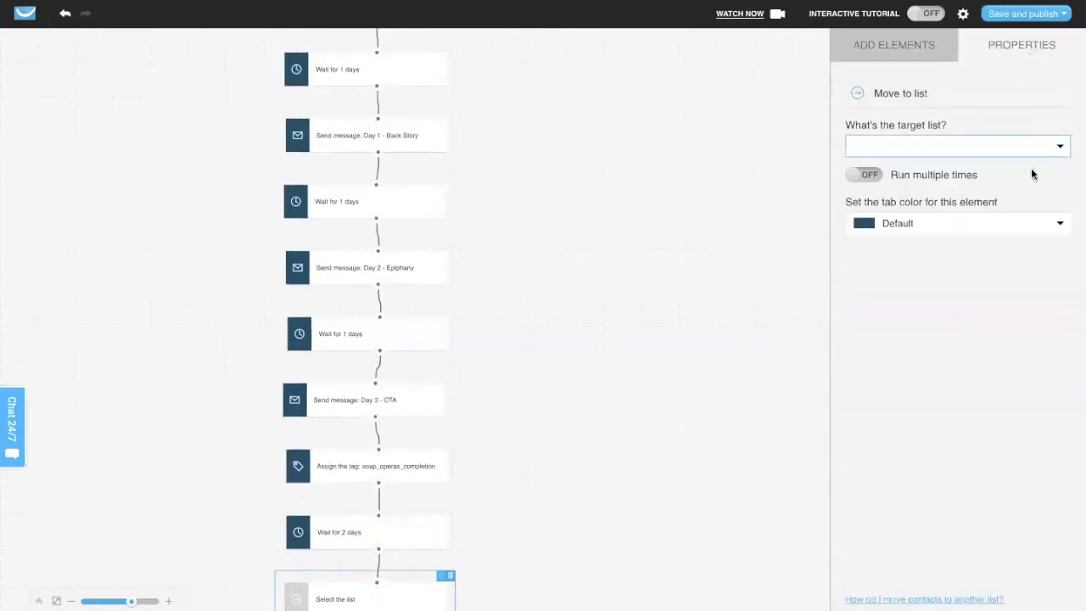
pyautogui.click(1054, 146)
pyautogui.click(947, 218)
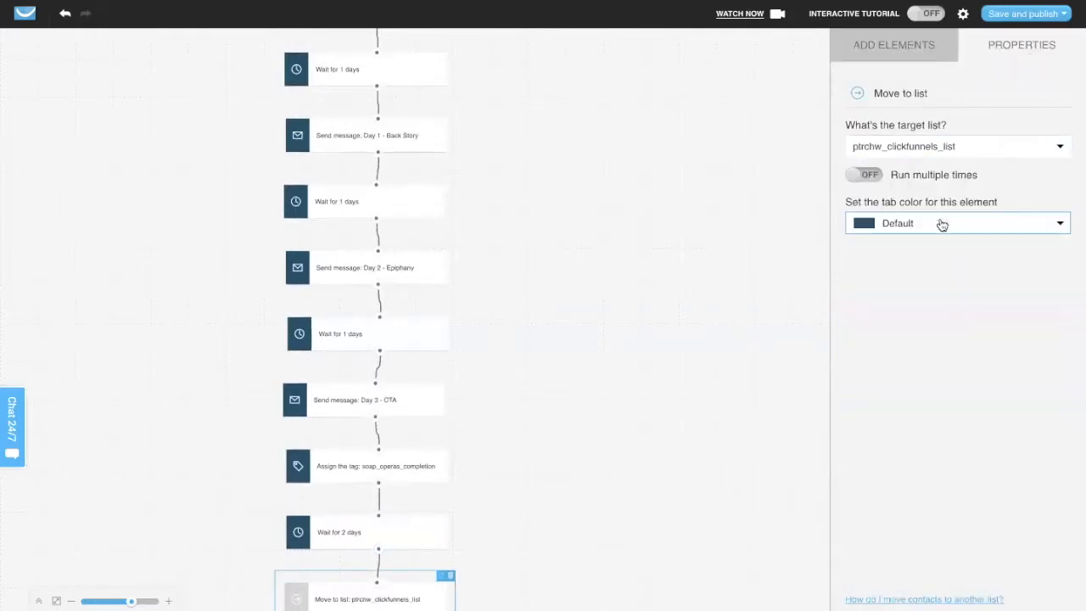
pyautogui.click(1025, 148)
pyautogui.click(912, 201)
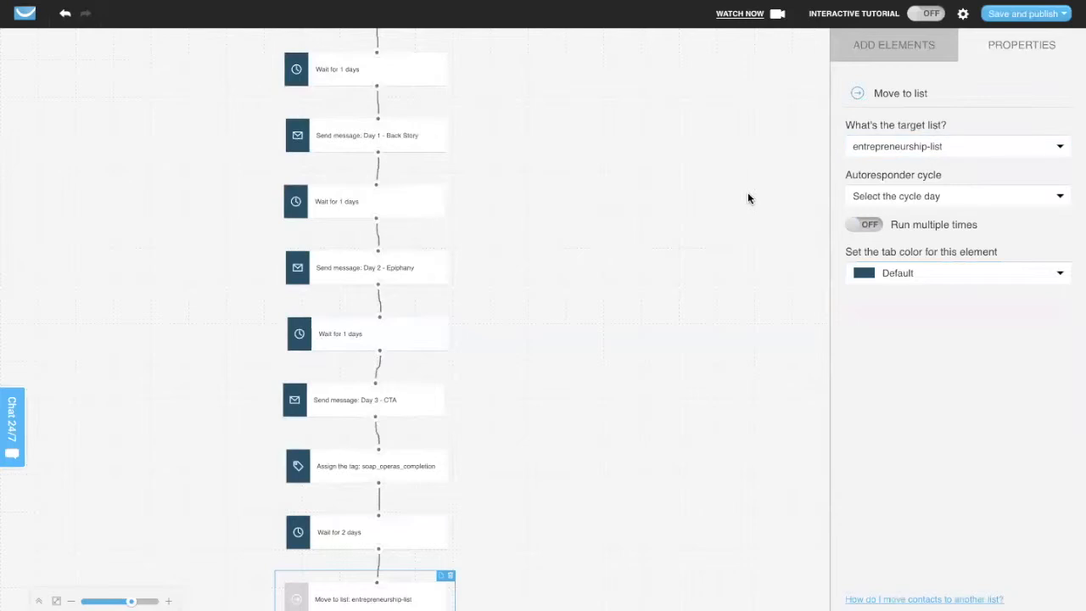
pyautogui.moveTo(130, 600); pyautogui.dragTo(116, 600)
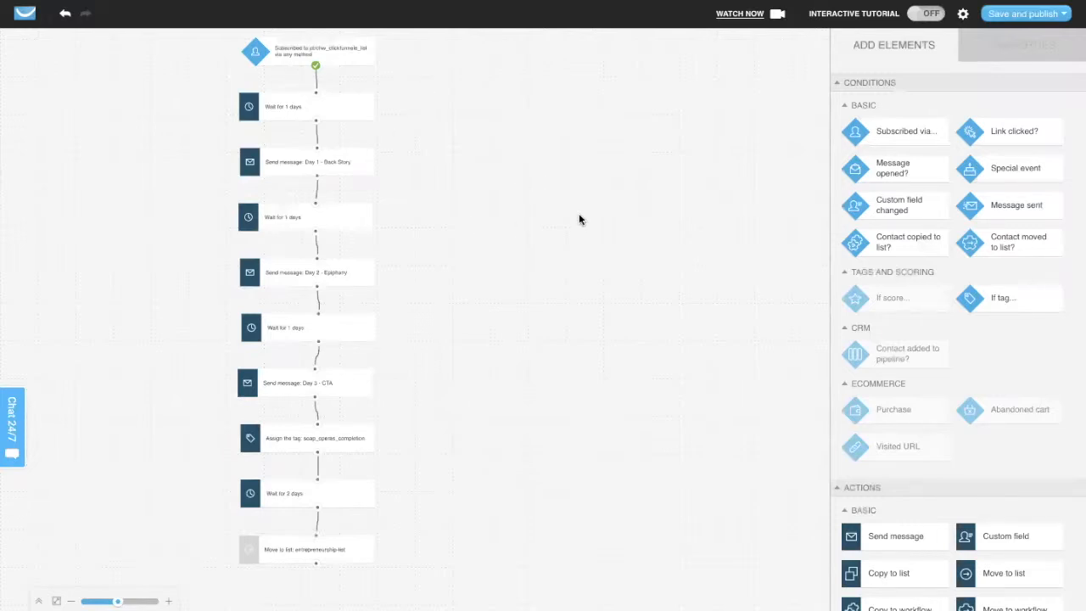
# Step: Switch to ManyChat and view the Work With PTRCHW message sequence in the Flow Builder
pyautogui.press('super+Tab')
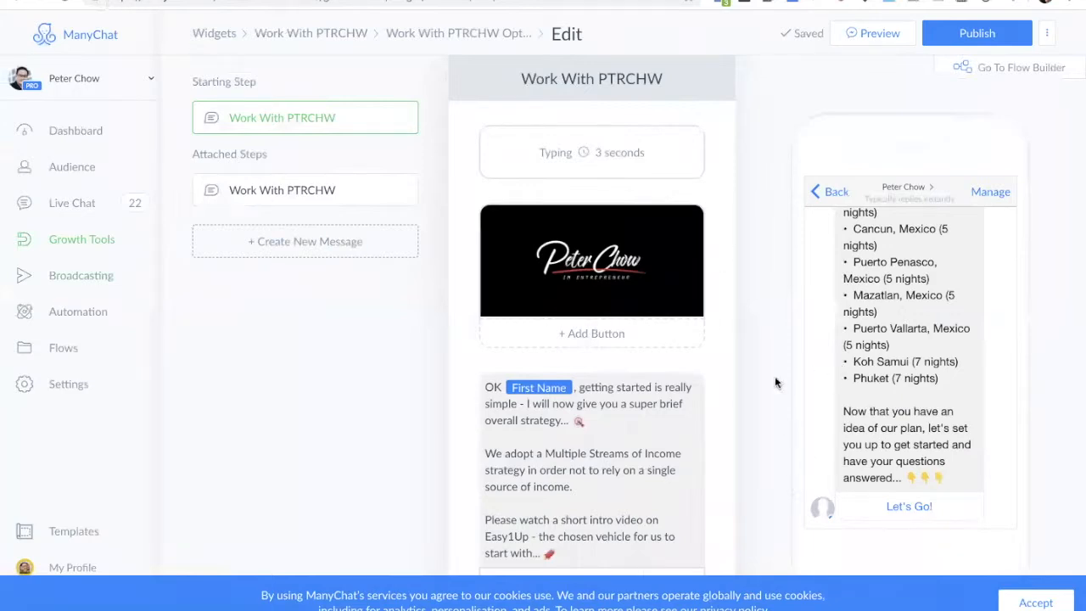
pyautogui.click(1022, 72)
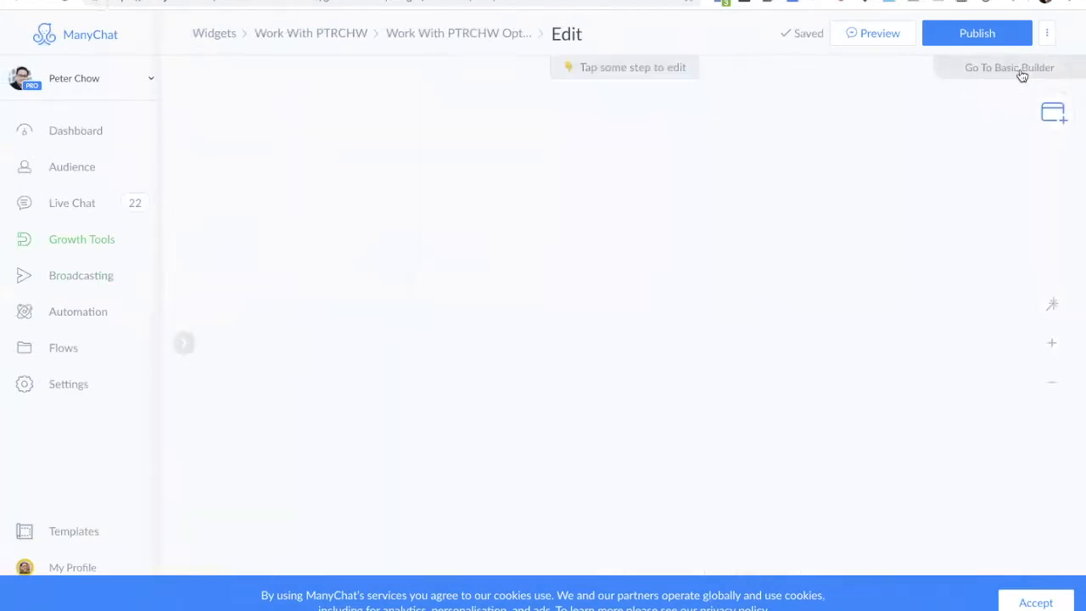
pyautogui.moveTo(664, 219); pyautogui.dragTo(630, 146)
pyautogui.moveTo(755, 137)
pyautogui.mouseDown()
pyautogui.moveTo(747, 230)
pyautogui.moveTo(741, 143)
pyautogui.mouseUp()
pyautogui.moveTo(726, 330); pyautogui.dragTo(735, 248)
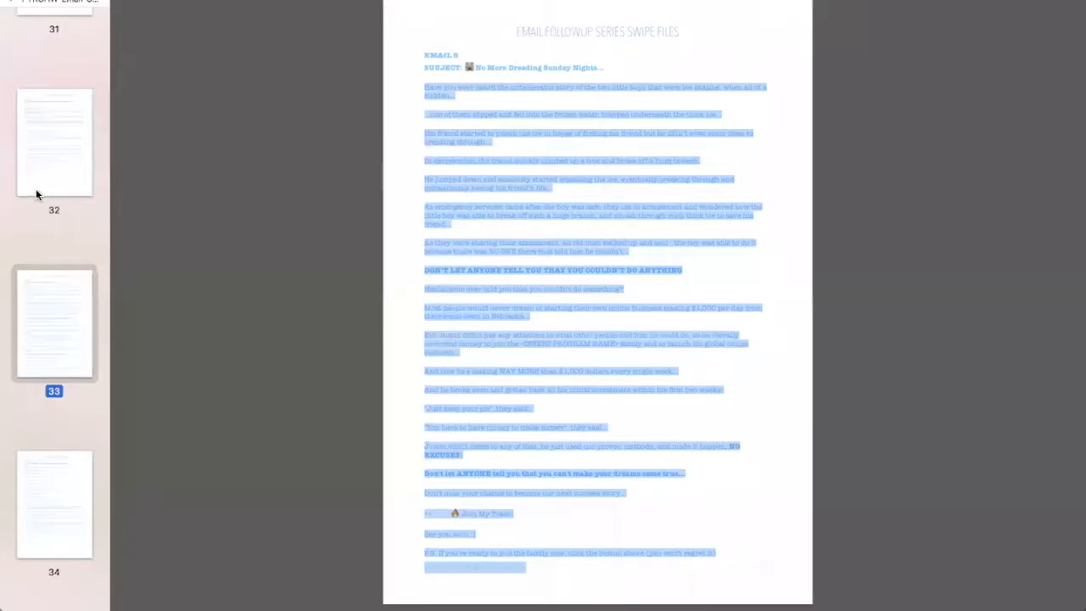
# Step: Switch to the email swipes PDF and go to its cover page
pyautogui.scroll(-3, 36, 188)
pyautogui.scroll(15, 46, 179)
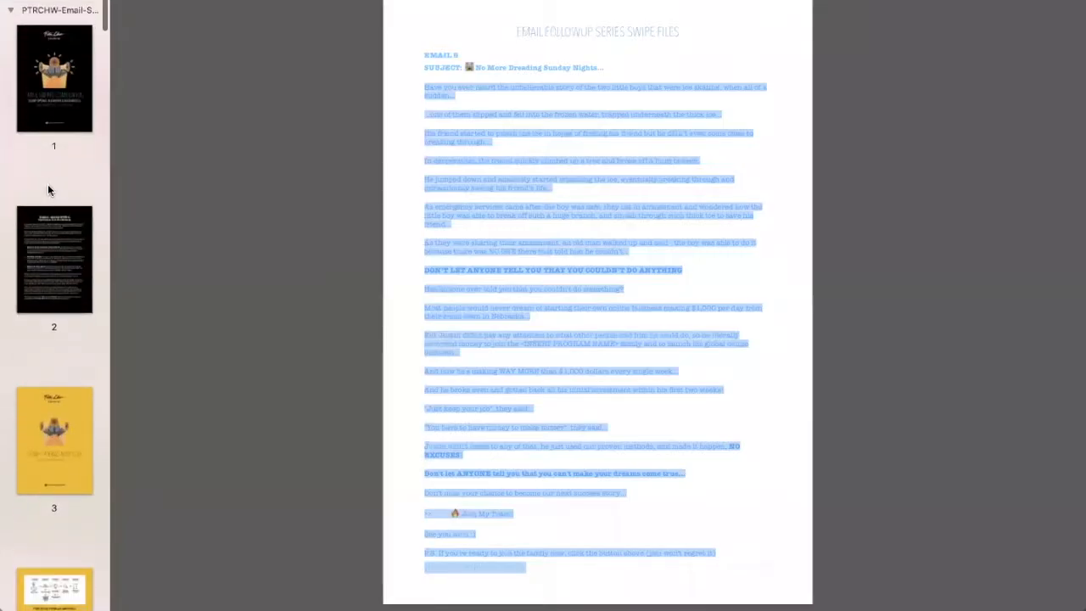
pyautogui.click(68, 54)
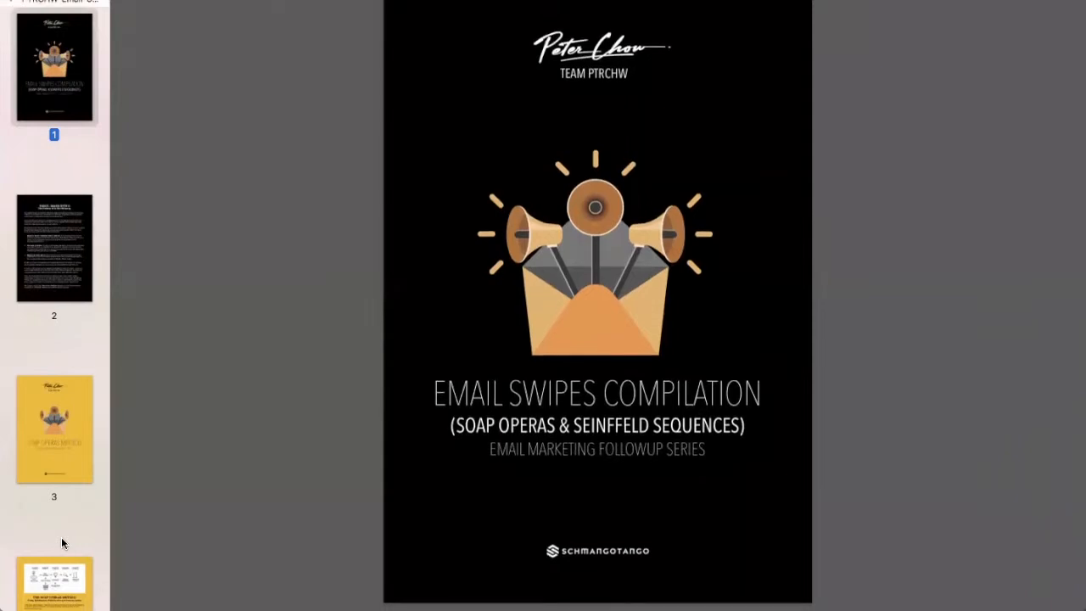
# Step: Look through the opening pages of the email swipes PDF, from the Email Marketing introduction to the Day 2 back story email
pyautogui.scroll(-4, 62, 534)
pyautogui.scroll(-10, 63, 531)
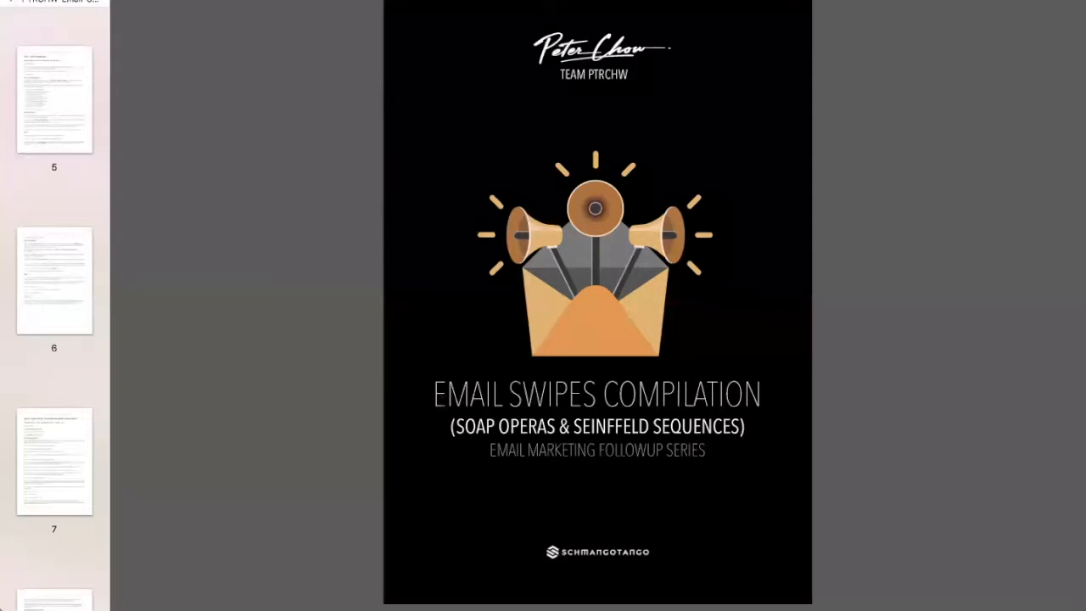
pyautogui.press('Down')
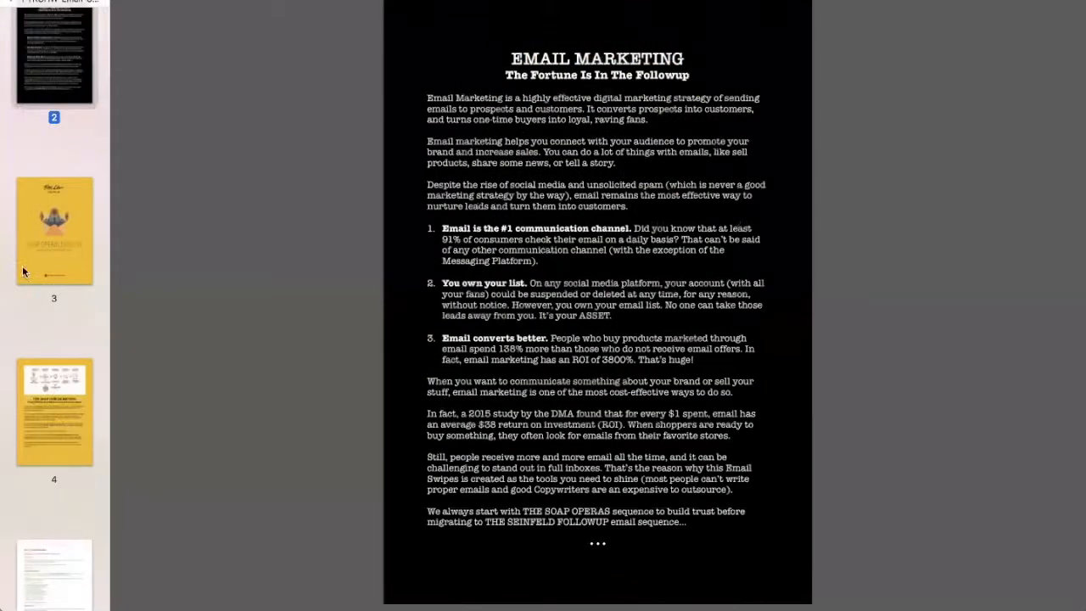
pyautogui.scroll(-3, 71, 421)
pyautogui.click(56, 399)
pyautogui.scroll(-2, 51, 446)
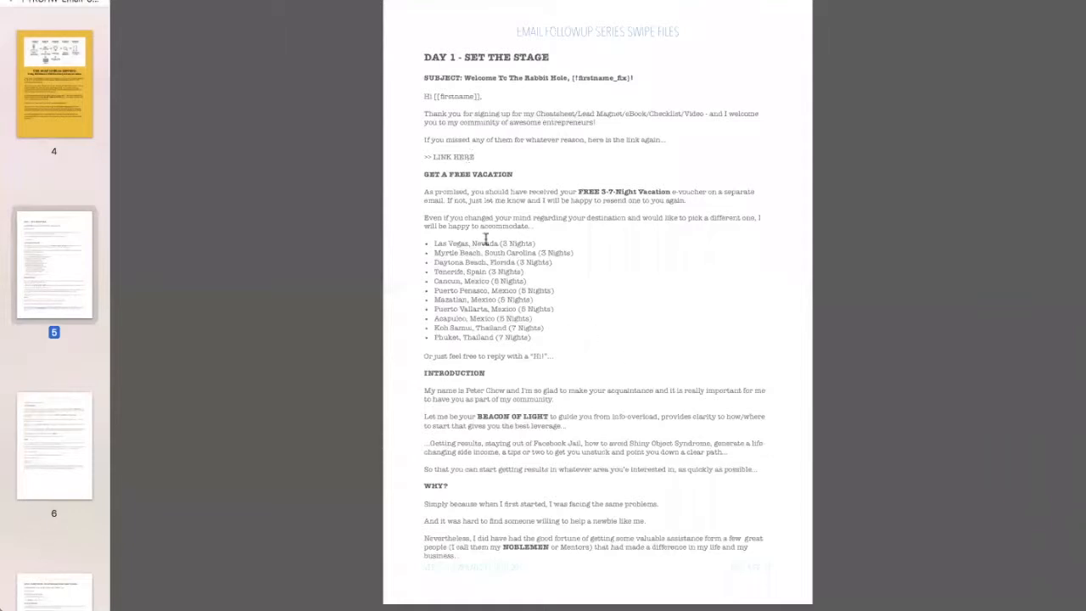
pyautogui.click(56, 464)
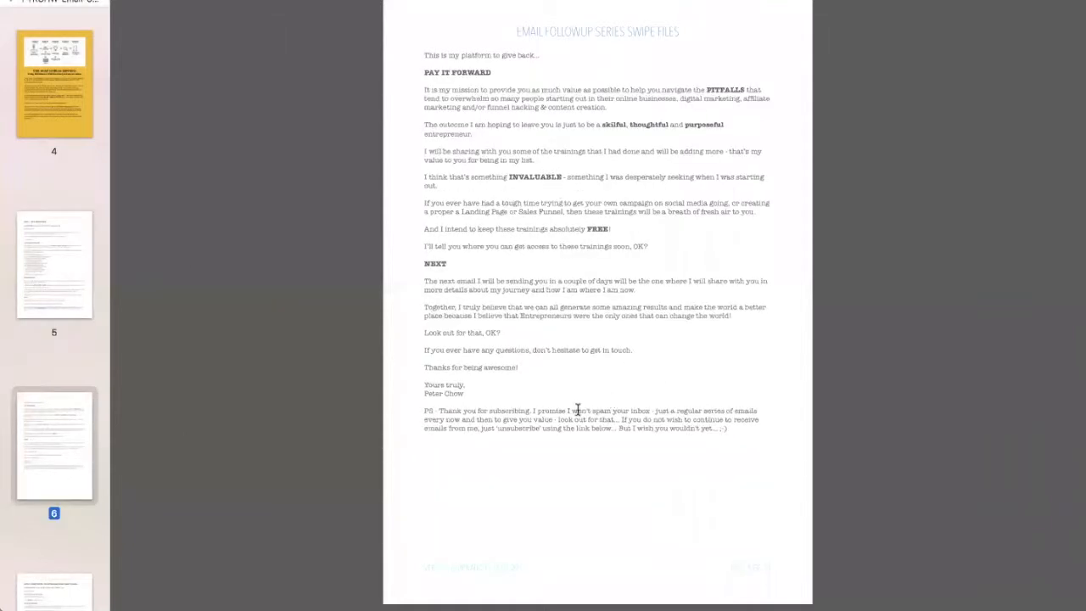
pyautogui.scroll(-10, 577, 412)
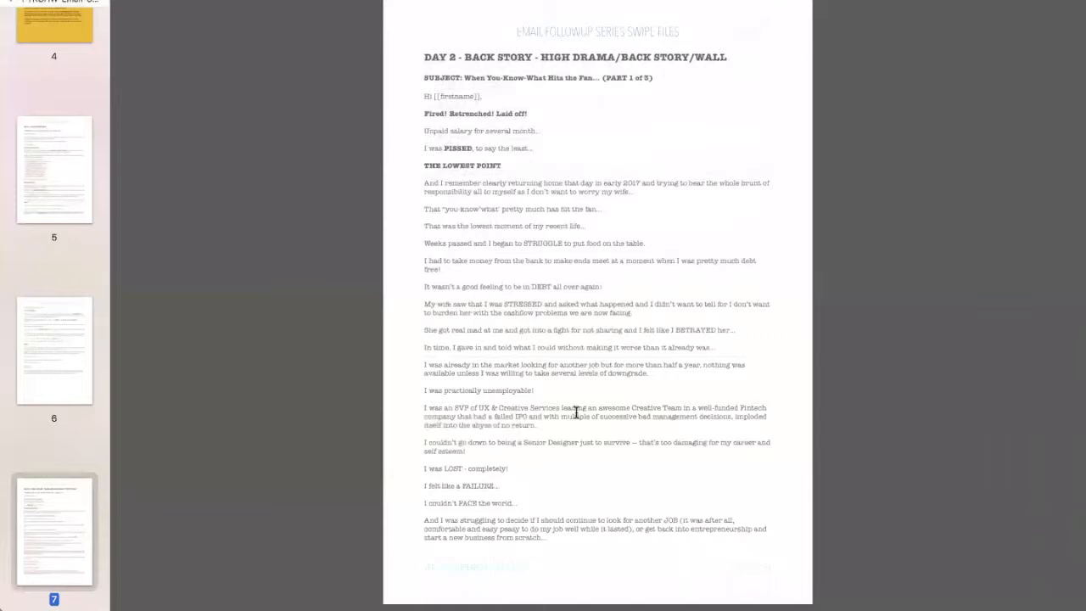
pyautogui.scroll(-1, 59, 432)
# Step: Switch to Notes and highlight the Funnel Hacks Masterclass line with its link under the Part 2 resources
pyautogui.press('super+Tab')
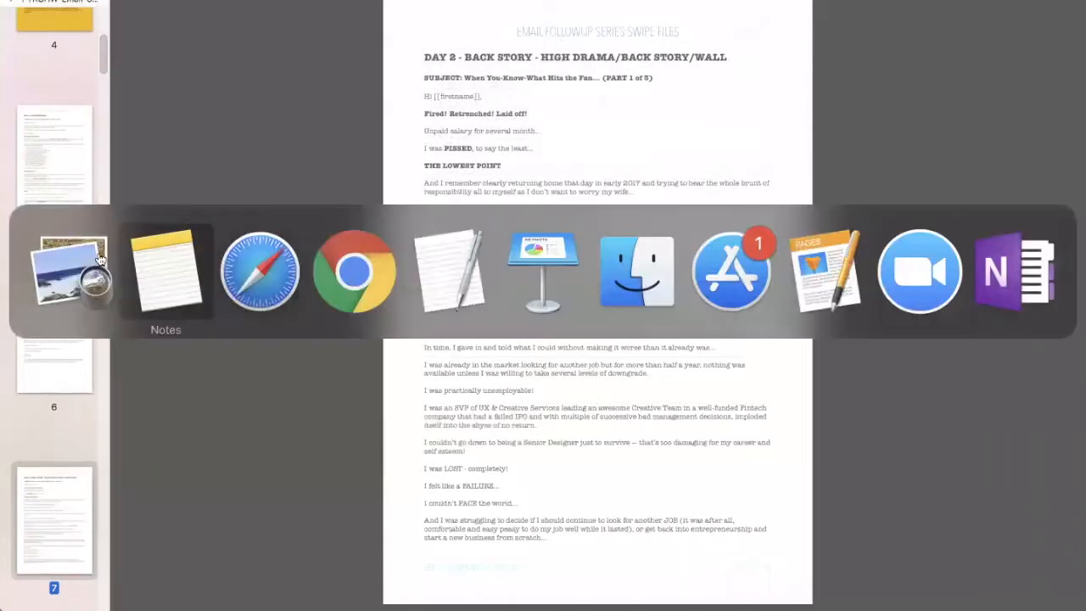
pyautogui.click(178, 286)
pyautogui.moveTo(203, 176); pyautogui.dragTo(494, 177)
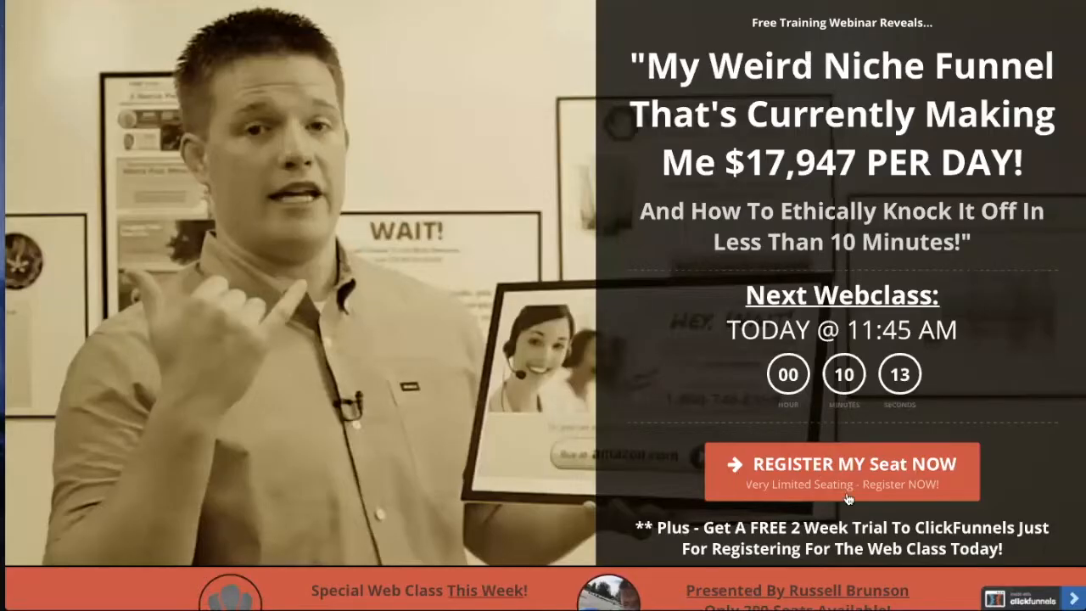
# Step: Look over the "My Weird Niche Funnel" webinar registration page, including the section on what the web class teaches
pyautogui.scroll(-4, 386, 420)
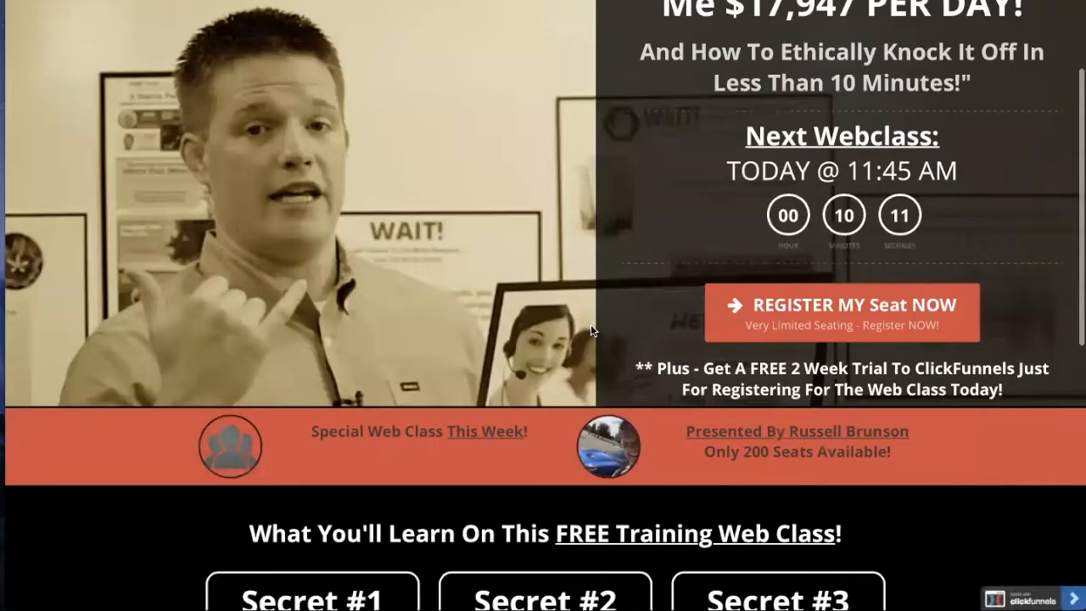
pyautogui.scroll(-6, 590, 331)
pyautogui.scroll(10, 590, 330)
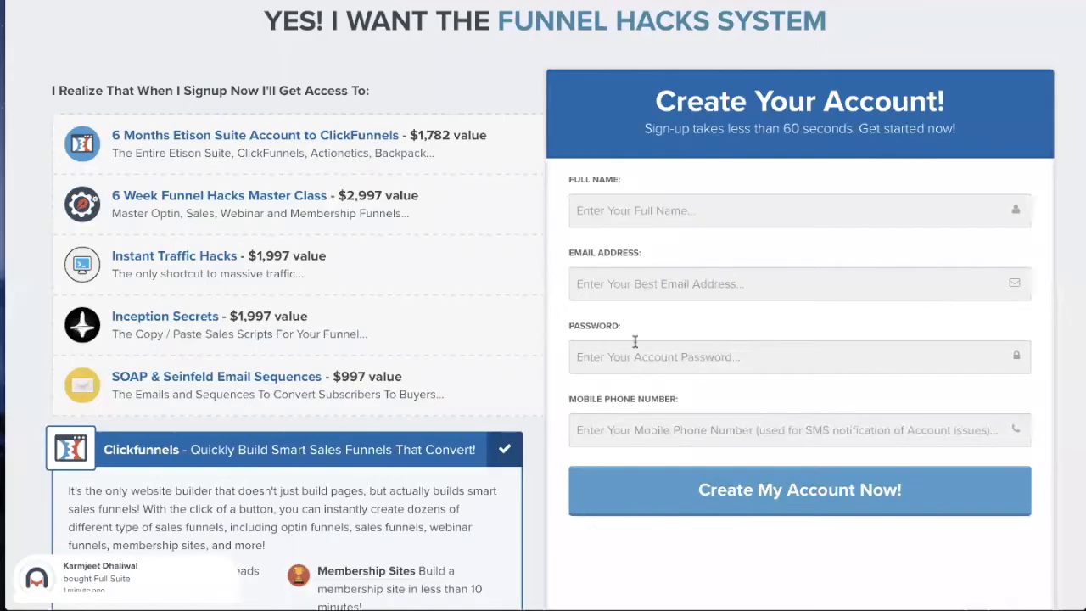
# Step: Highlight the Funnel Hacks System title and its ClickFunnels account, Master Class and SOAP & Seinfeld Email Sequences offers on the signup page
pyautogui.moveTo(498, 21); pyautogui.dragTo(740, 24)
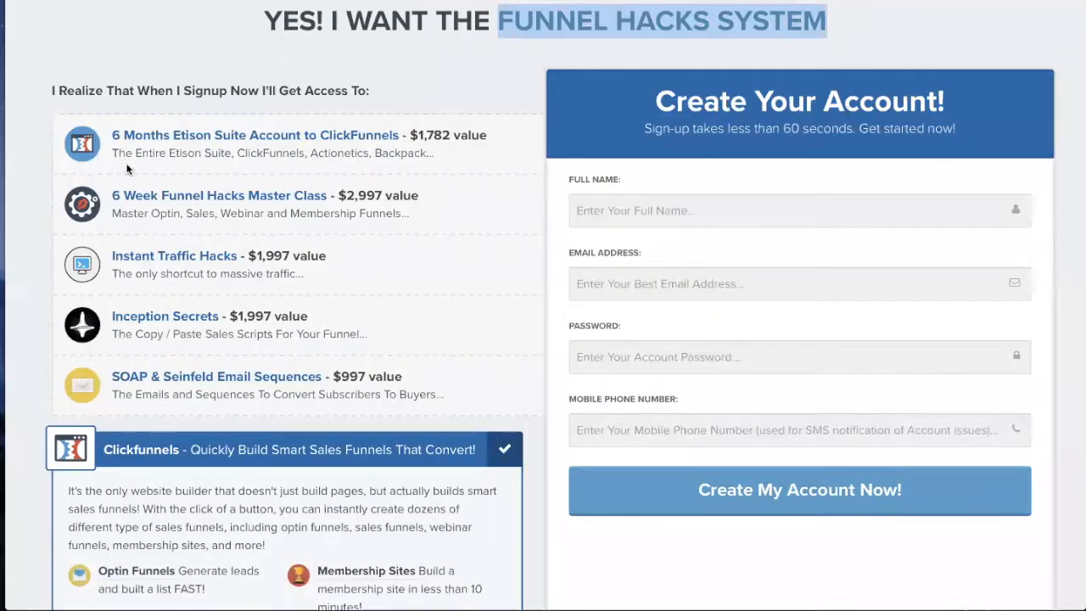
pyautogui.click(84, 45)
pyautogui.moveTo(110, 135); pyautogui.dragTo(398, 136)
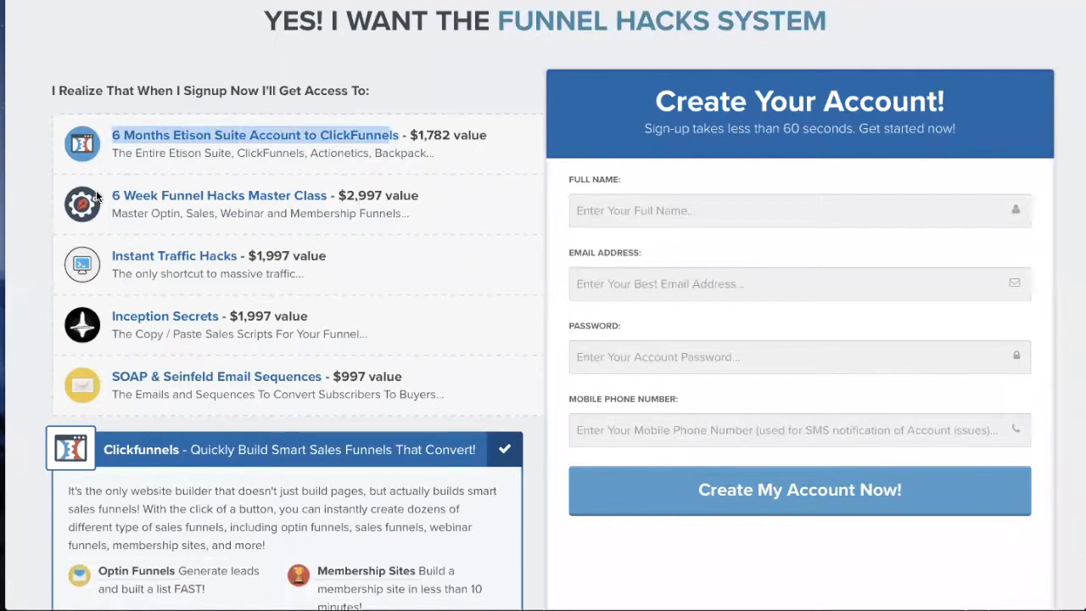
pyautogui.moveTo(159, 193); pyautogui.dragTo(335, 193)
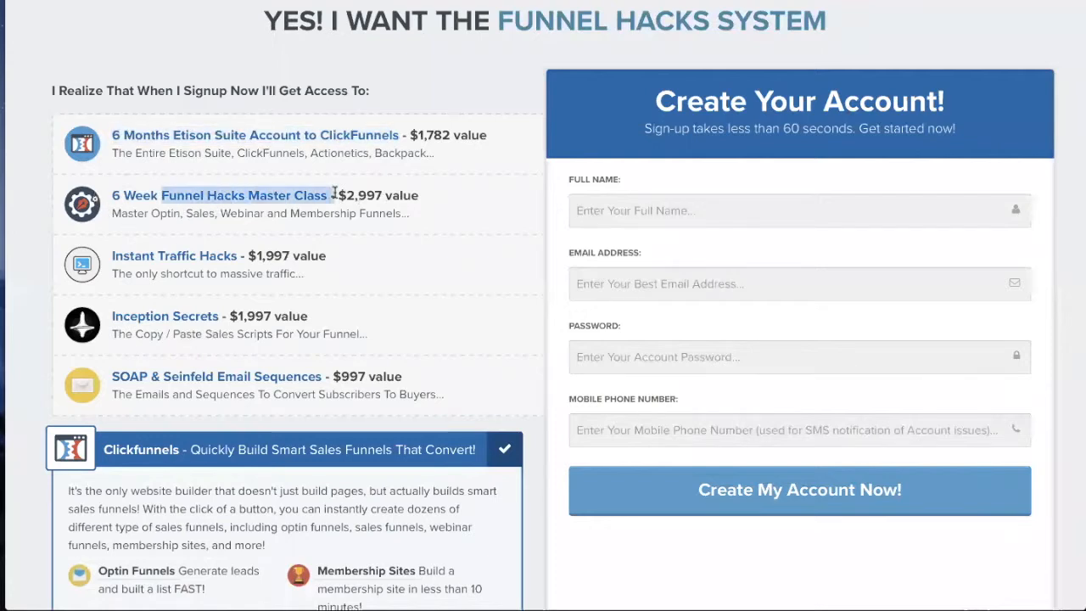
pyautogui.click(454, 380)
pyautogui.moveTo(450, 376); pyautogui.dragTo(110, 377)
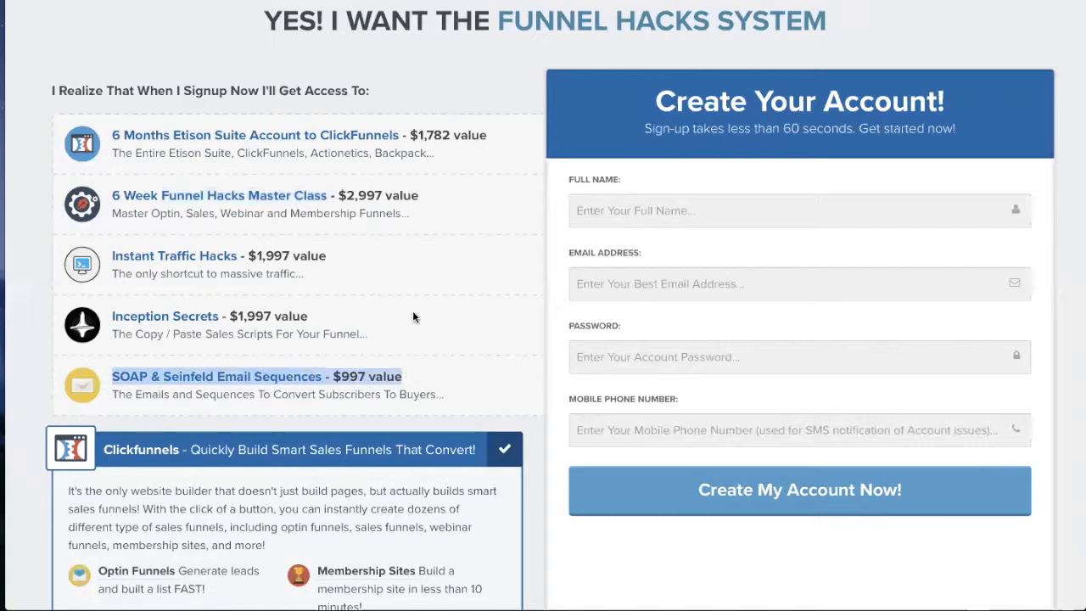
pyautogui.click(466, 260)
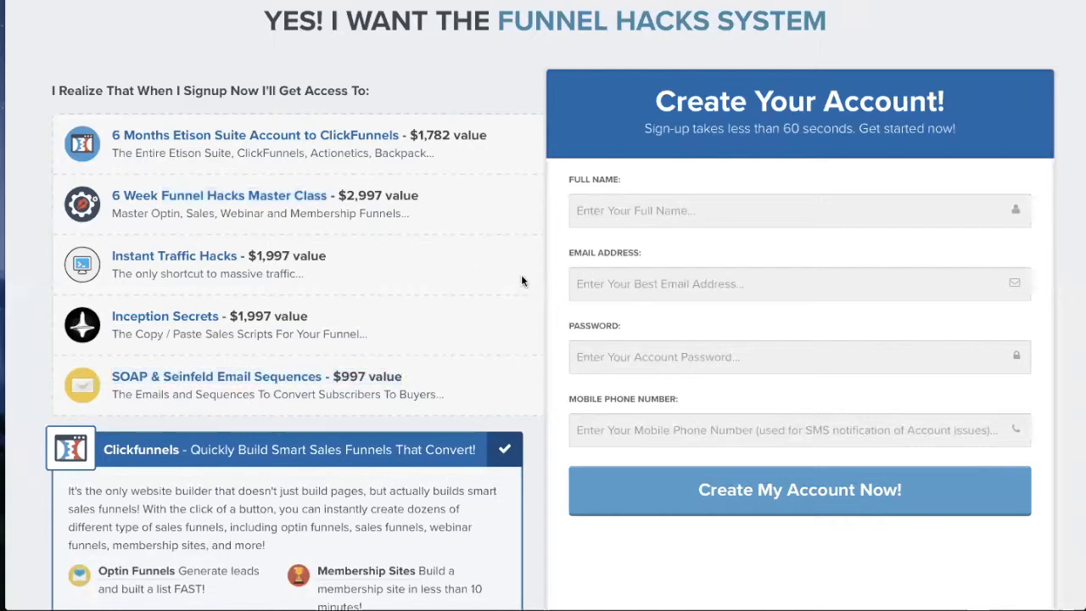
# Step: Switch back to Notes and highlight the Email Swipe Compilation entry in the Part 2 resources
pyautogui.press('super+Tab')
pyautogui.press('super+Tab')
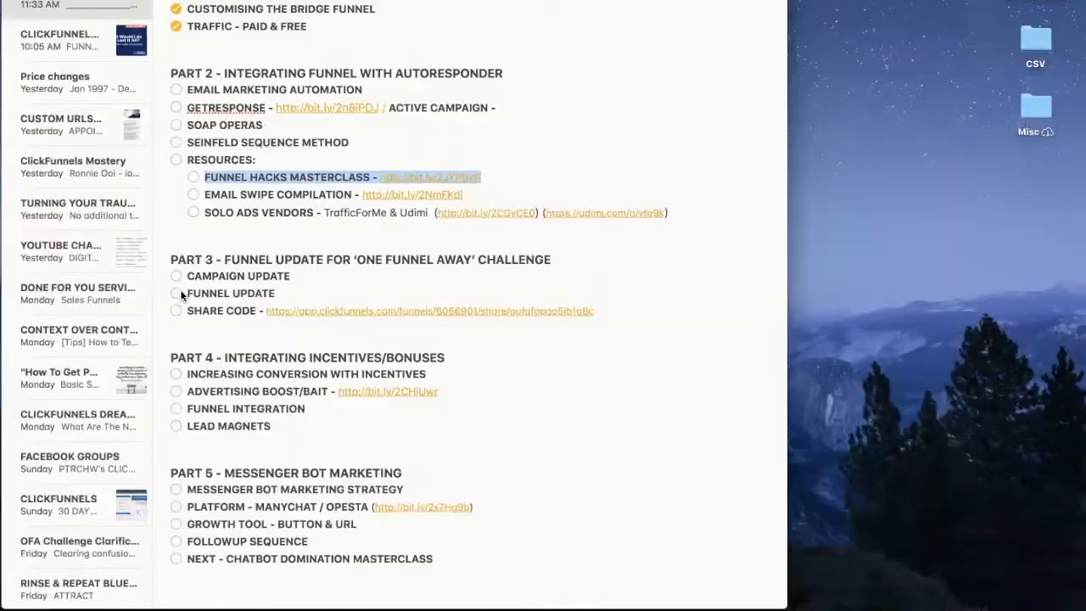
pyautogui.click(181, 296)
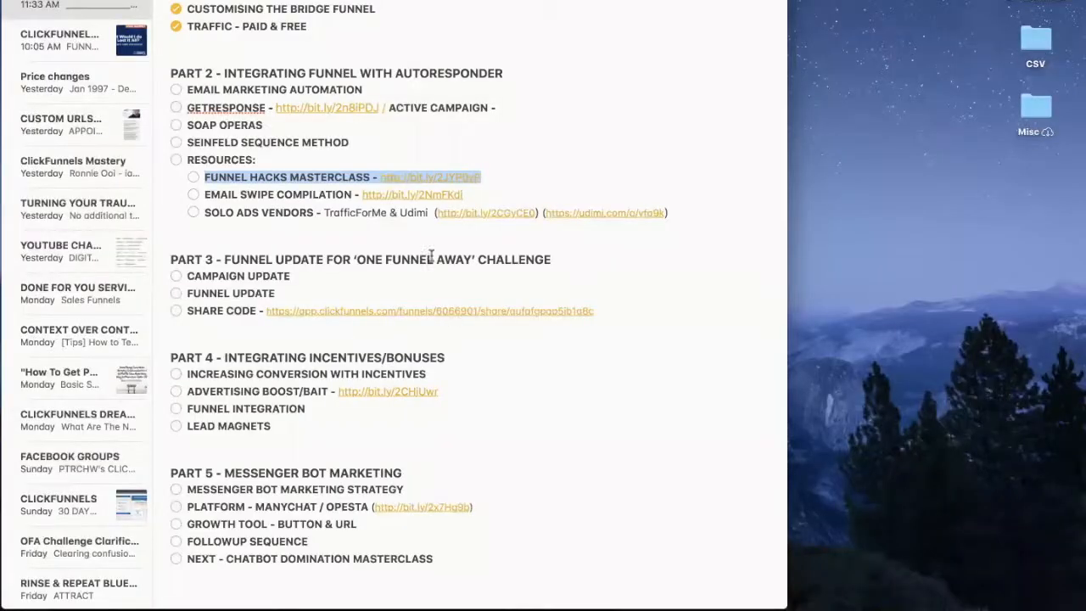
pyautogui.click(251, 177)
pyautogui.moveTo(207, 194); pyautogui.dragTo(317, 192)
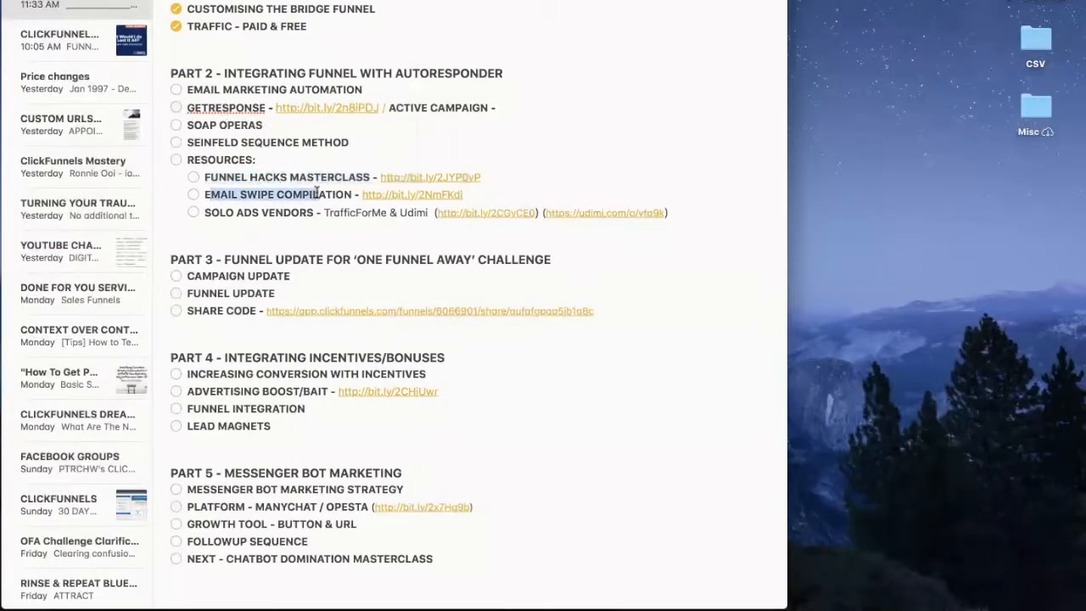
# Step: Return to the email swipes PDF and go to page 50, near the end of the document
pyautogui.press('super+Tab')
pyautogui.press('super+Tab')
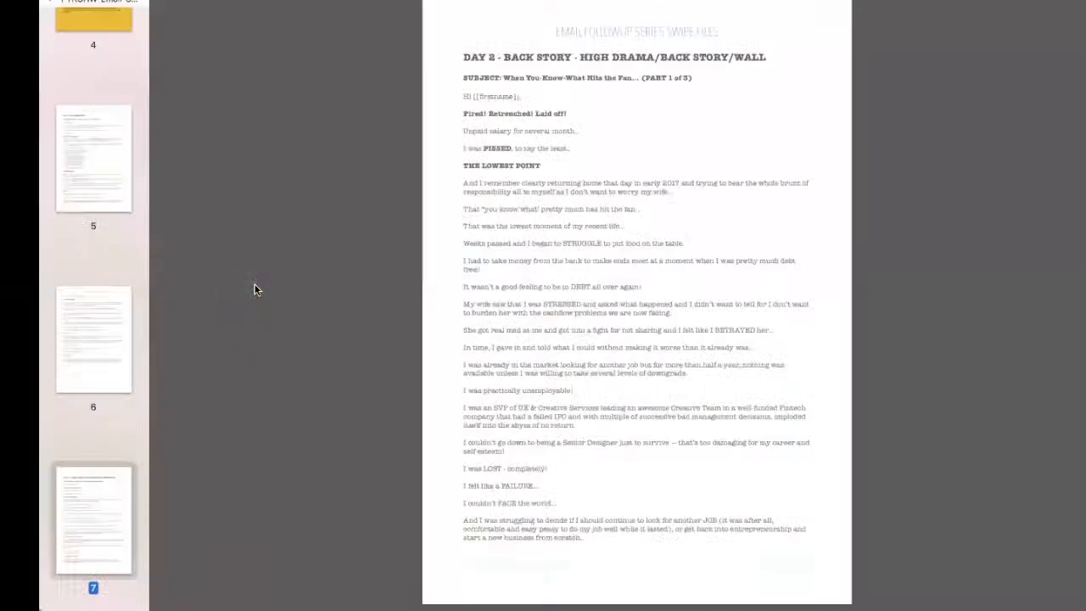
pyautogui.scroll(-15, 67, 153)
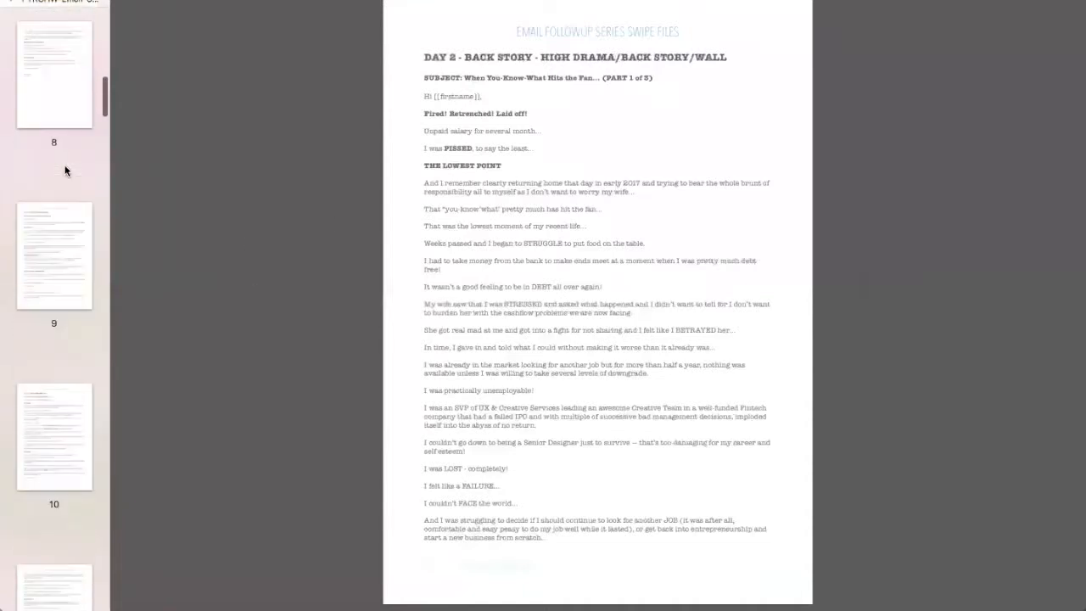
pyautogui.scroll(-2, 64, 172)
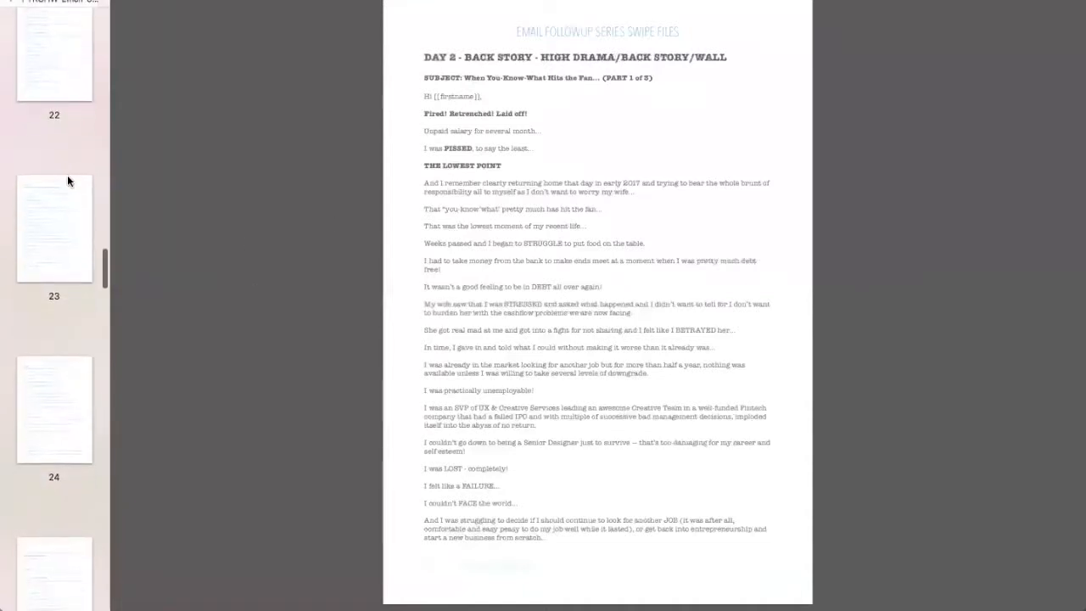
pyautogui.scroll(-10, 67, 181)
pyautogui.scroll(-14, 67, 181)
pyautogui.click(42, 331)
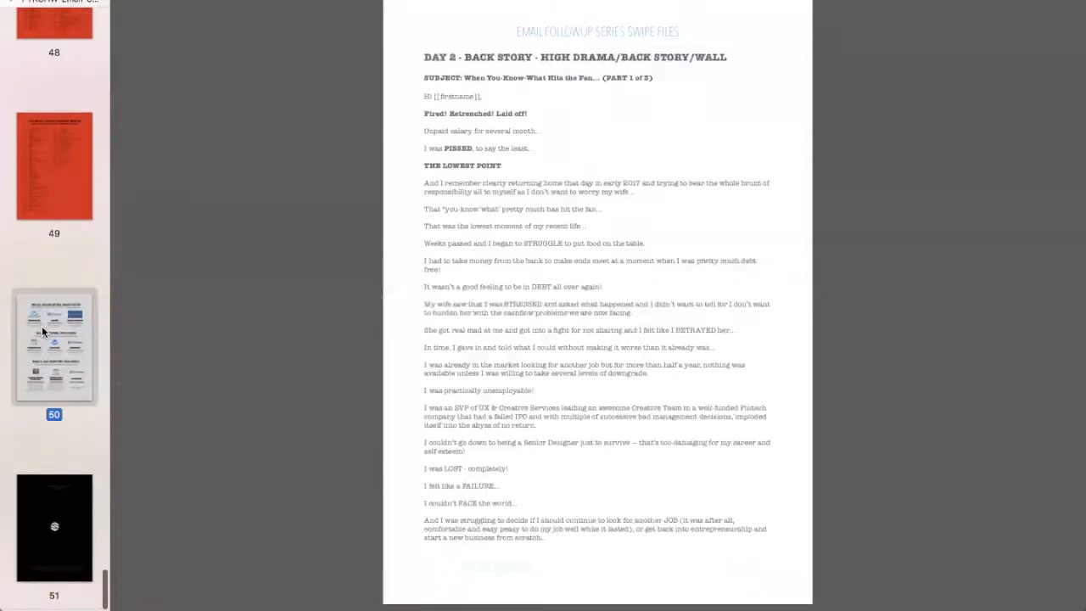